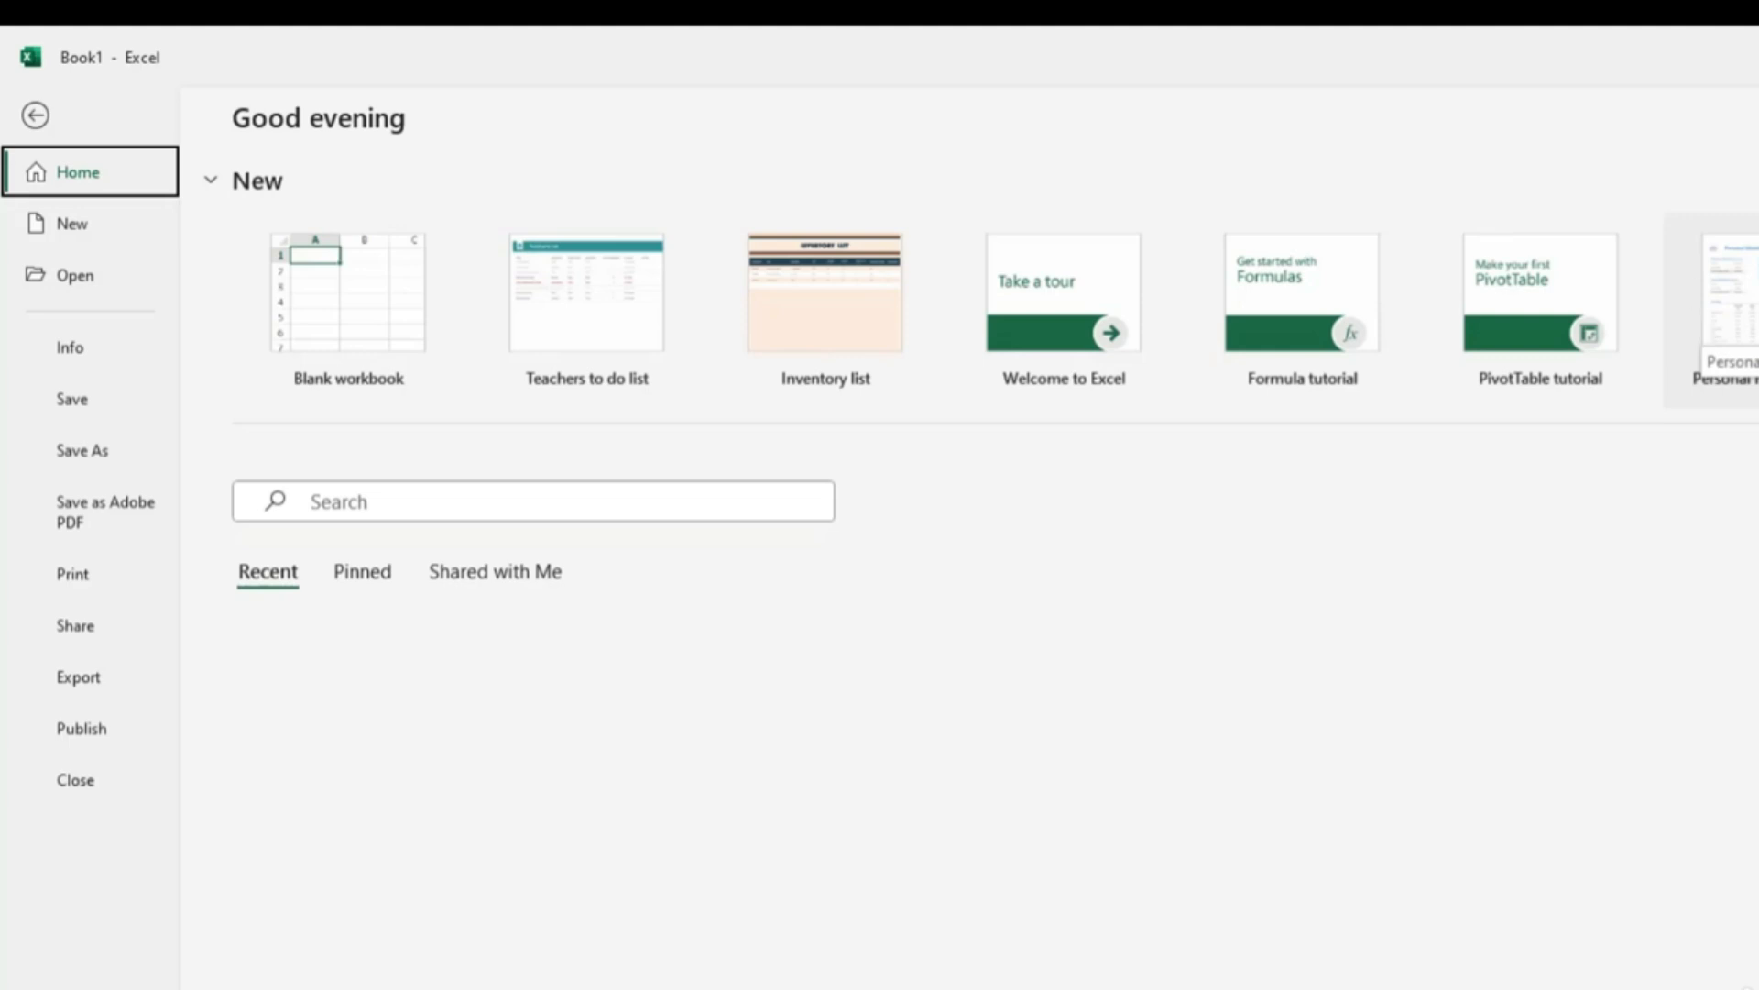
- Create a new workbook from the Teachers to do list template
click(38, 114)
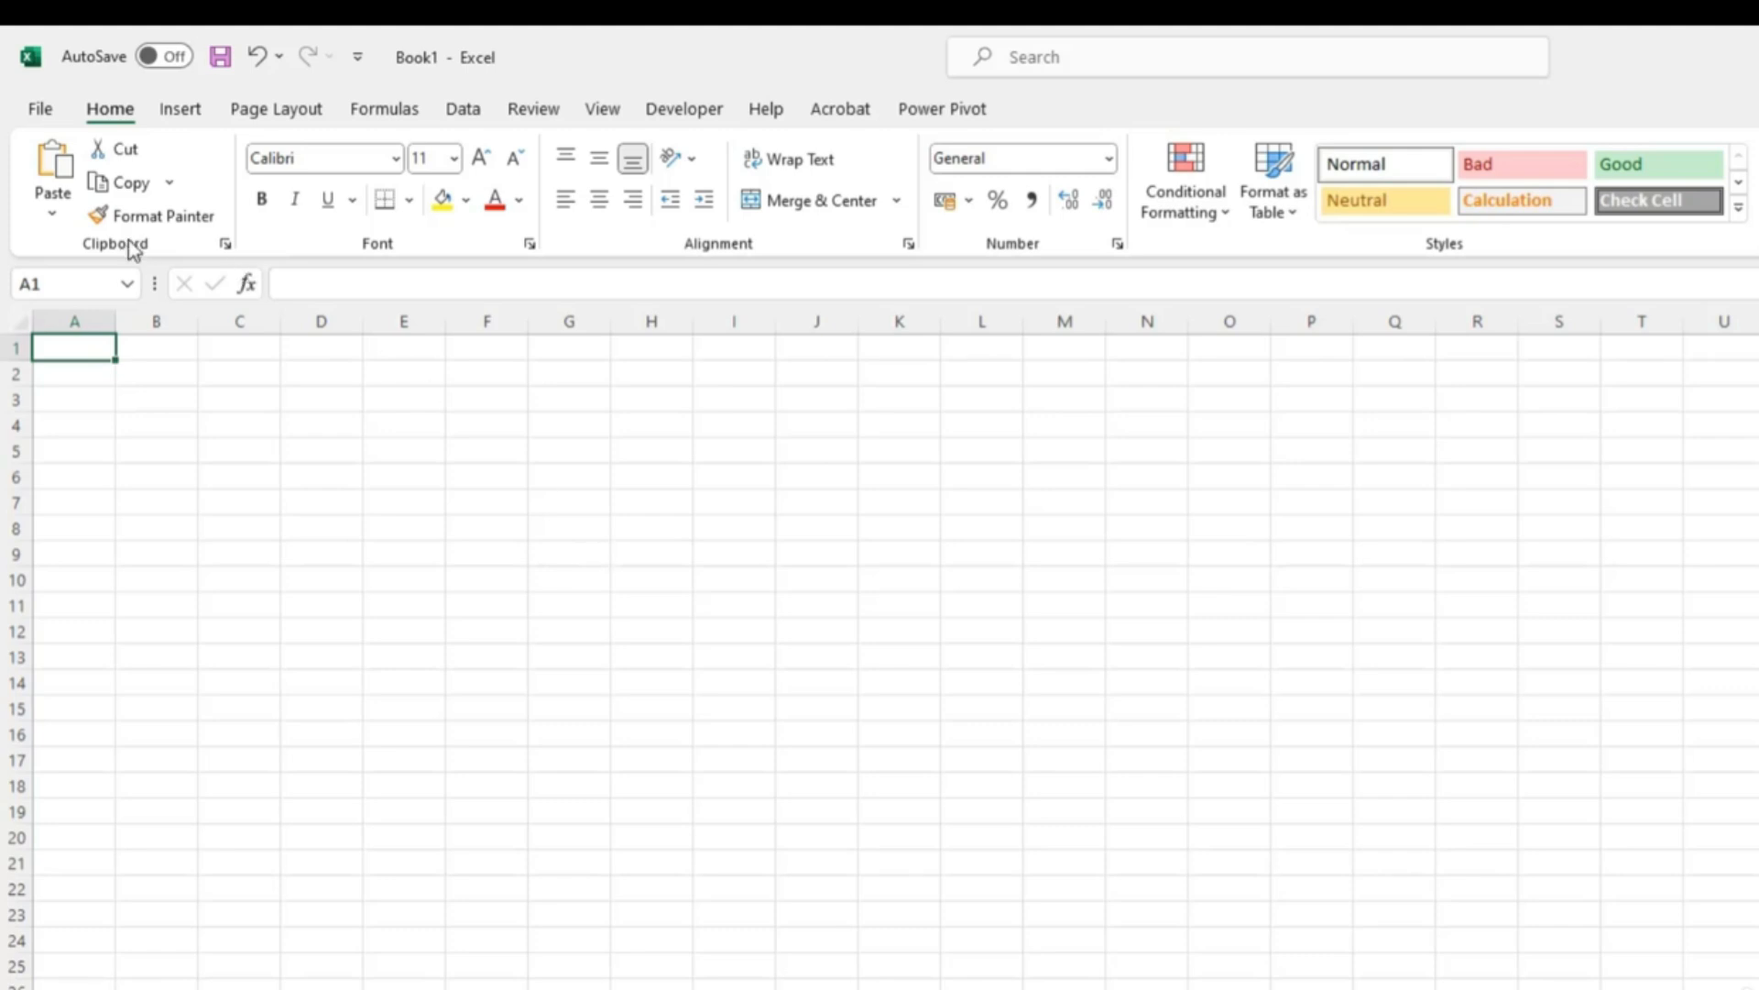
click(40, 110)
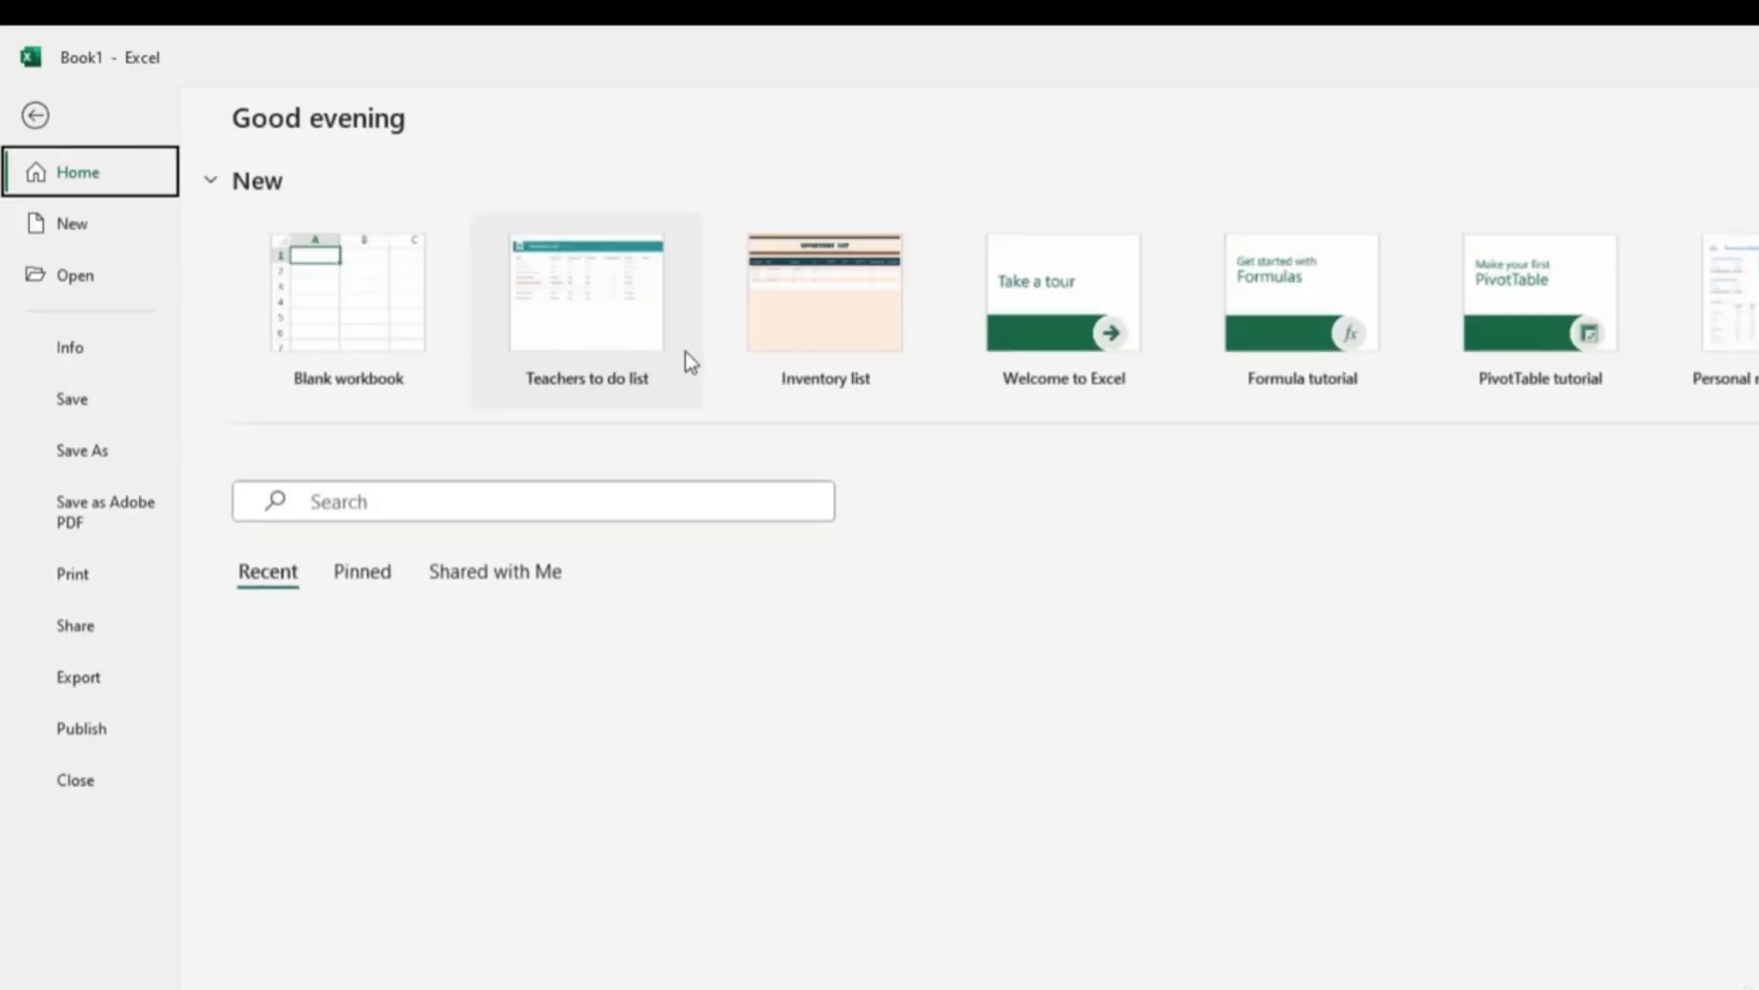
click(631, 328)
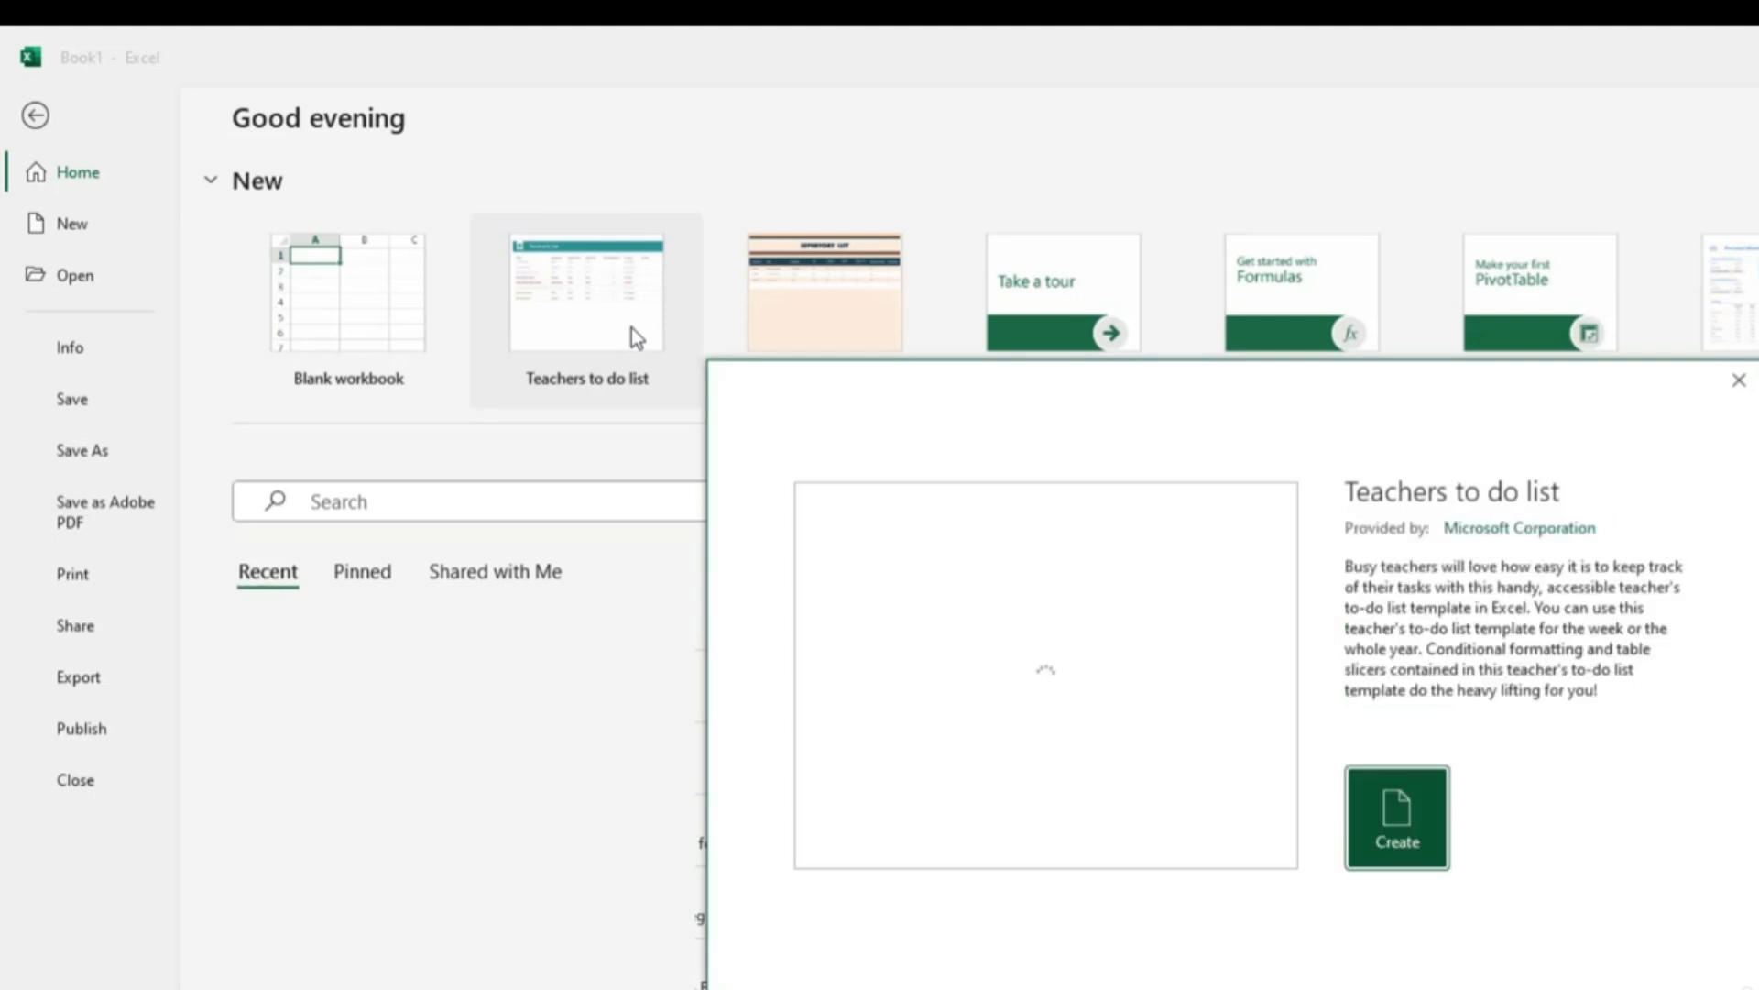
click(1415, 837)
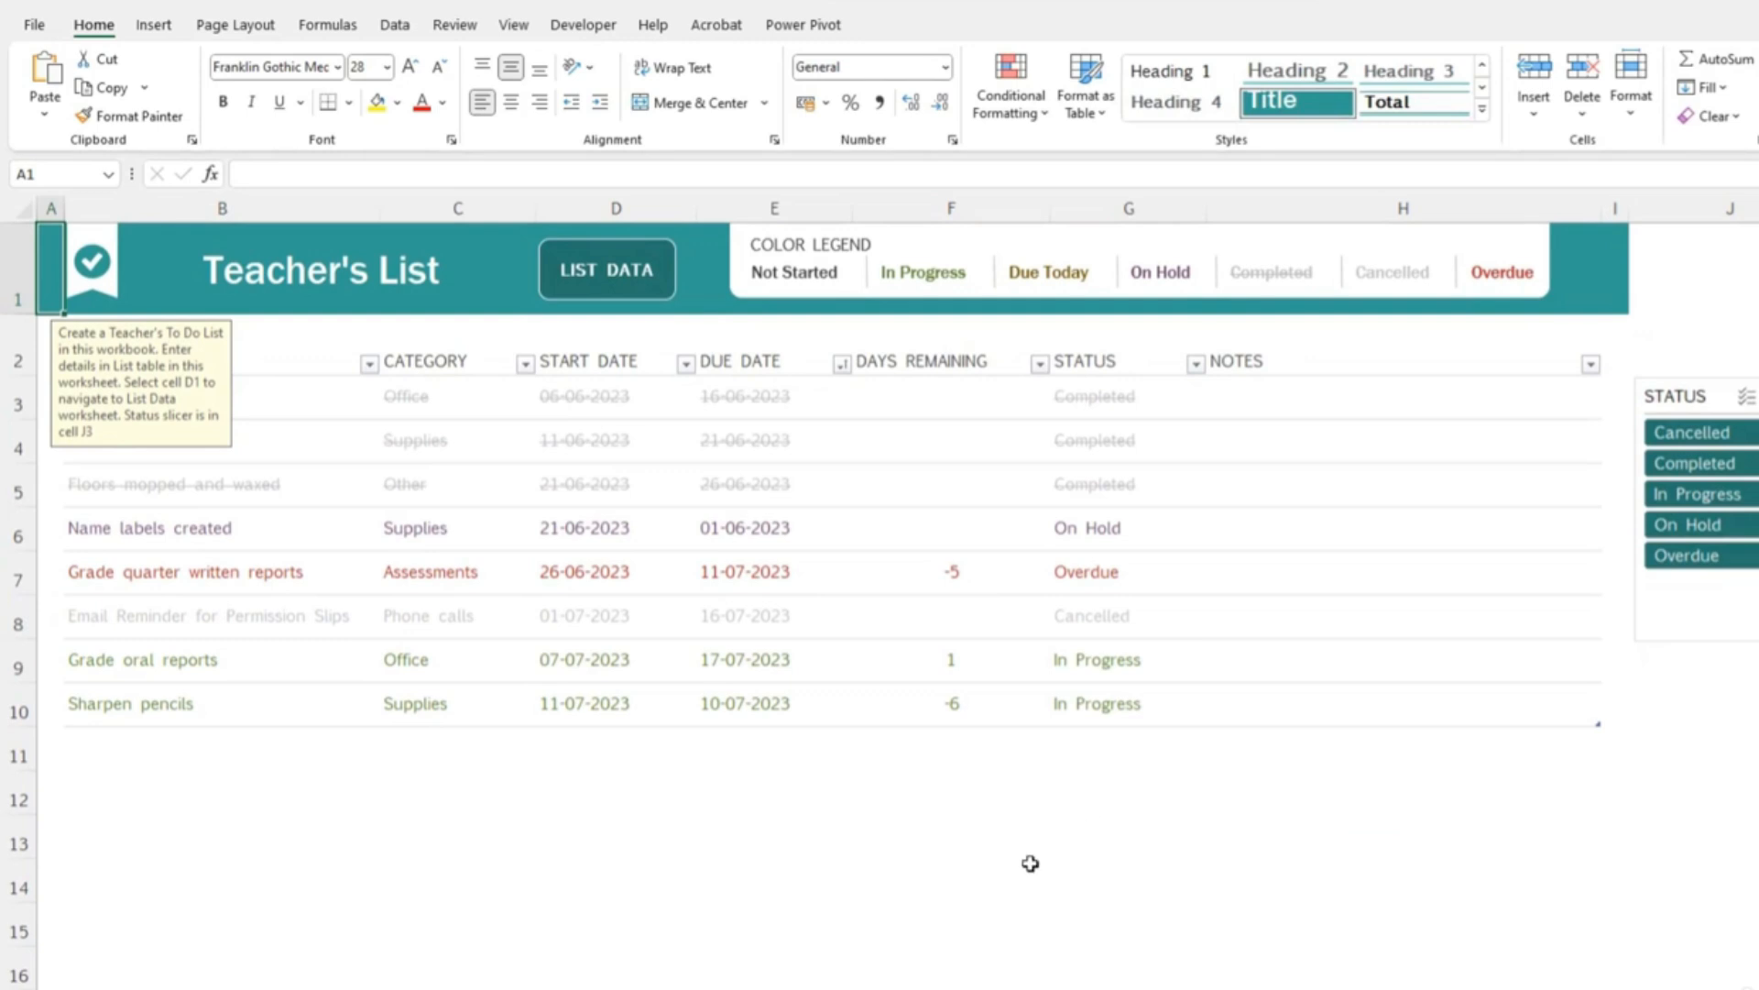
click(1030, 864)
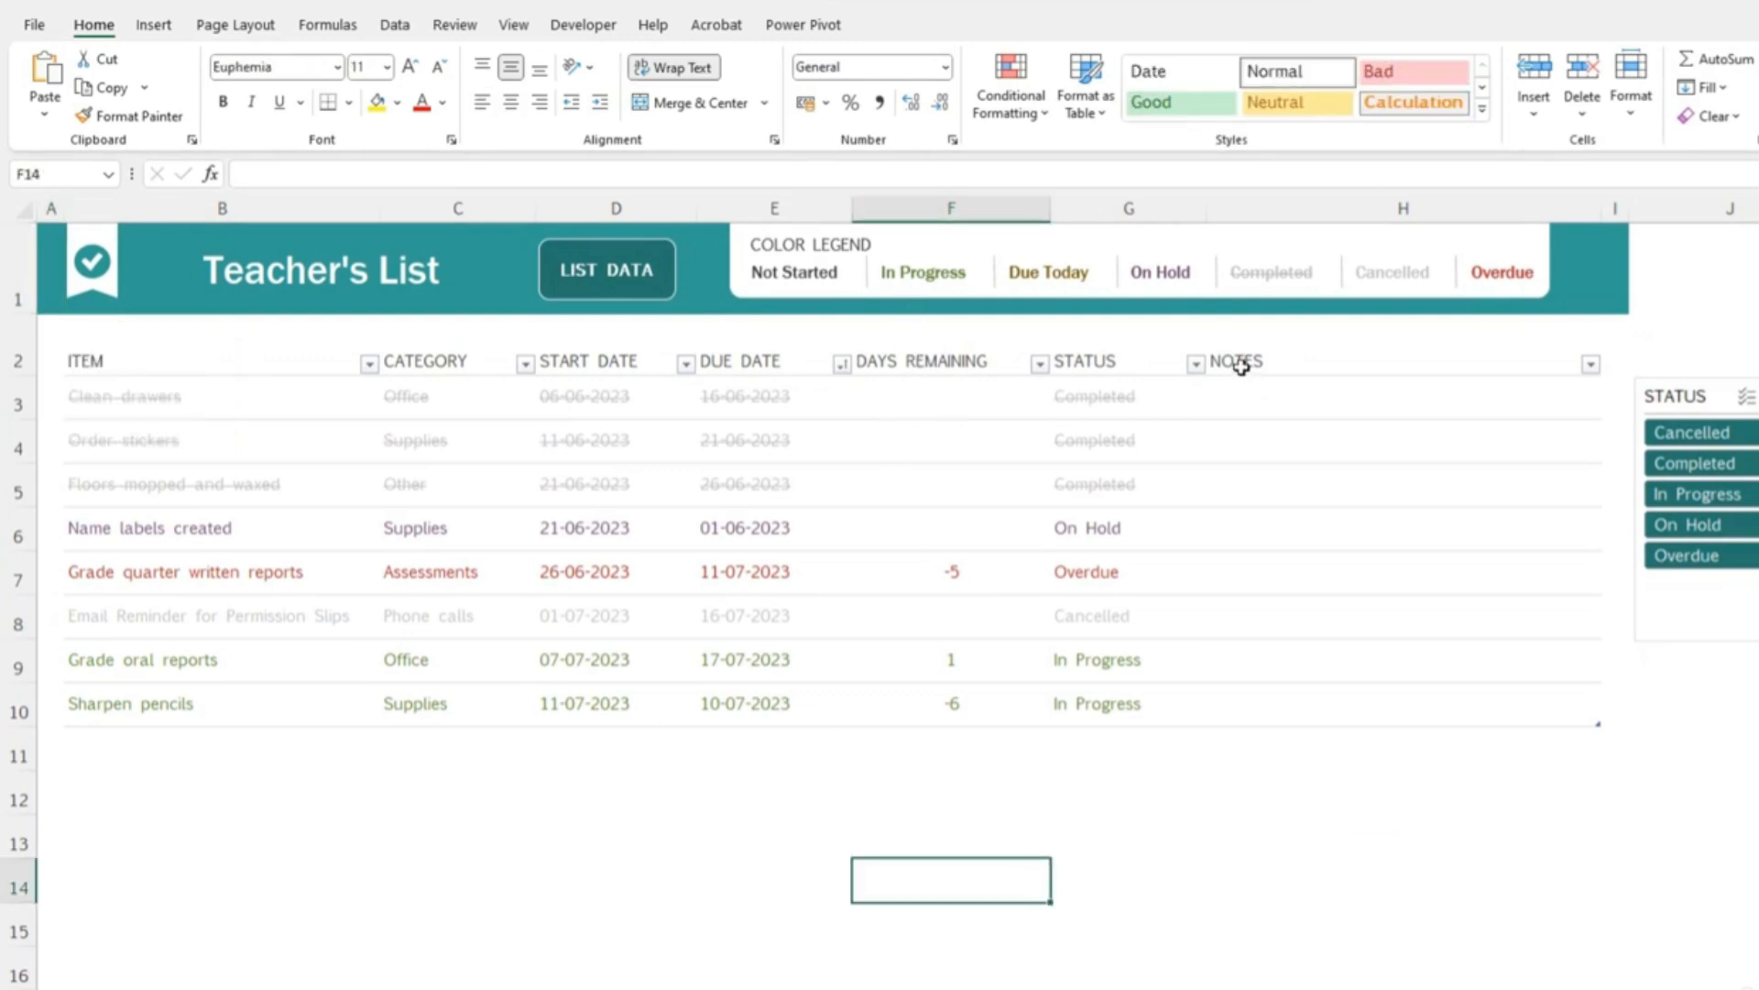
- Try deleting the Start Date and Due Date columns from the teacher's list, and undo the deletion
drag(598, 195, 761, 200)
right_click(760, 200)
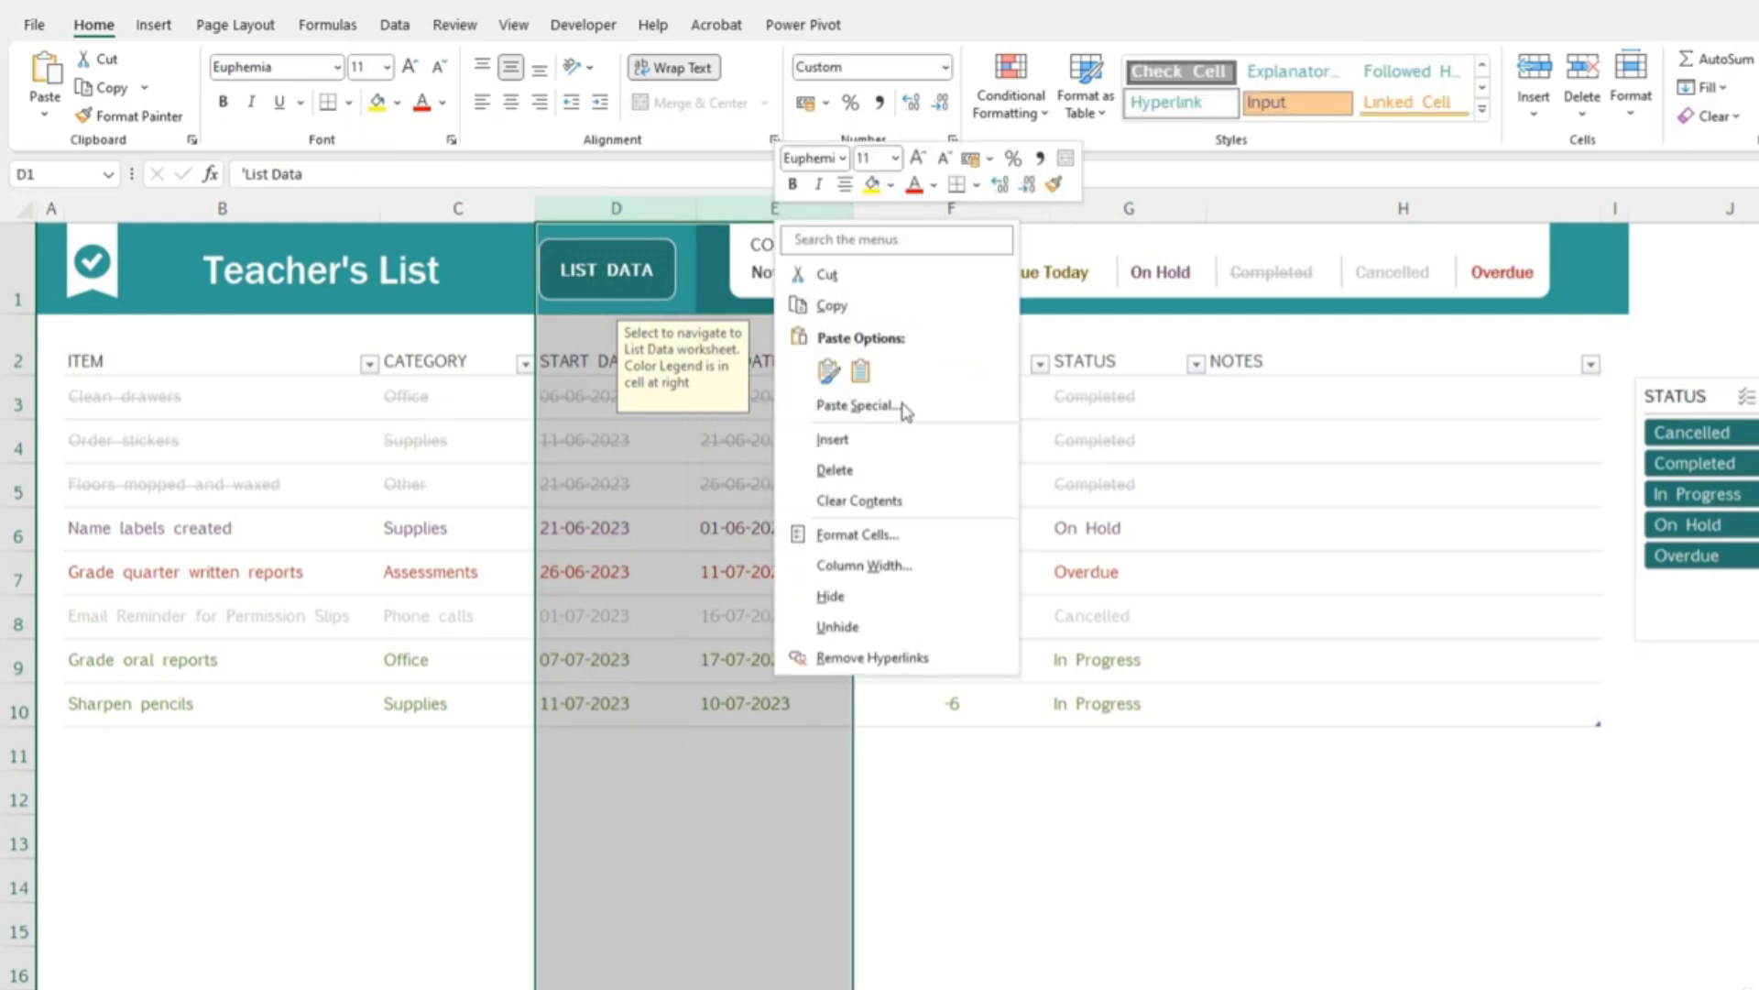
click(871, 465)
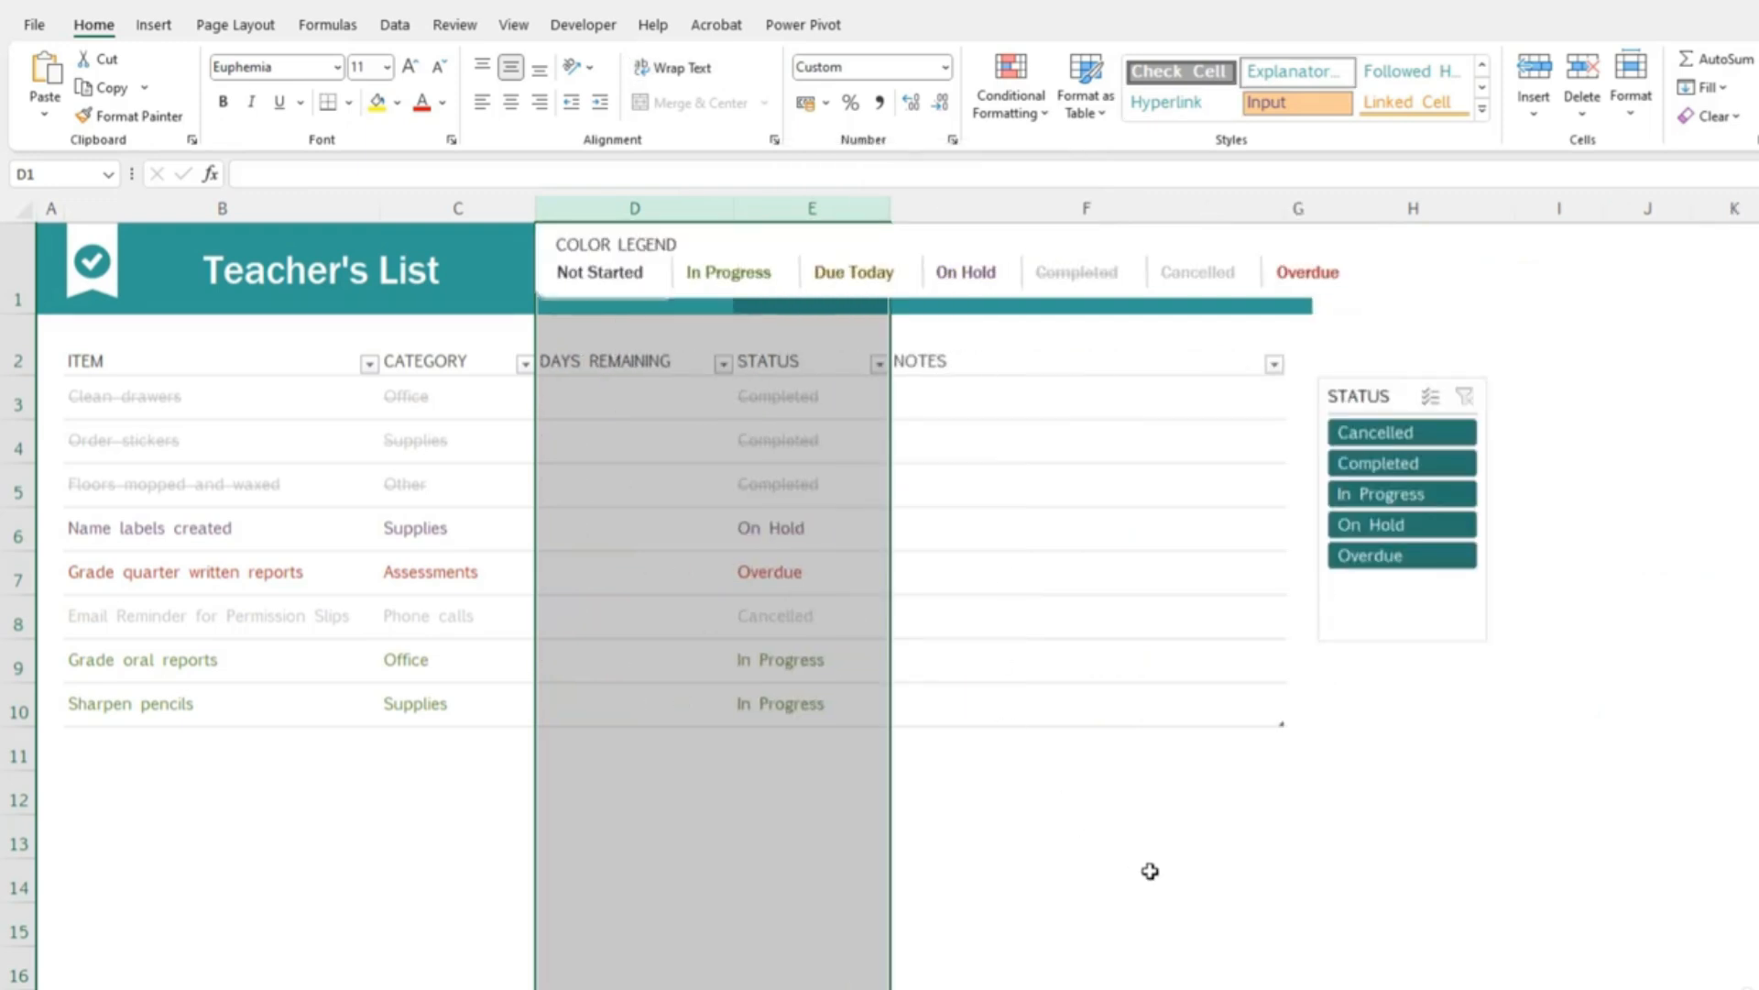
key(ctrl+z)
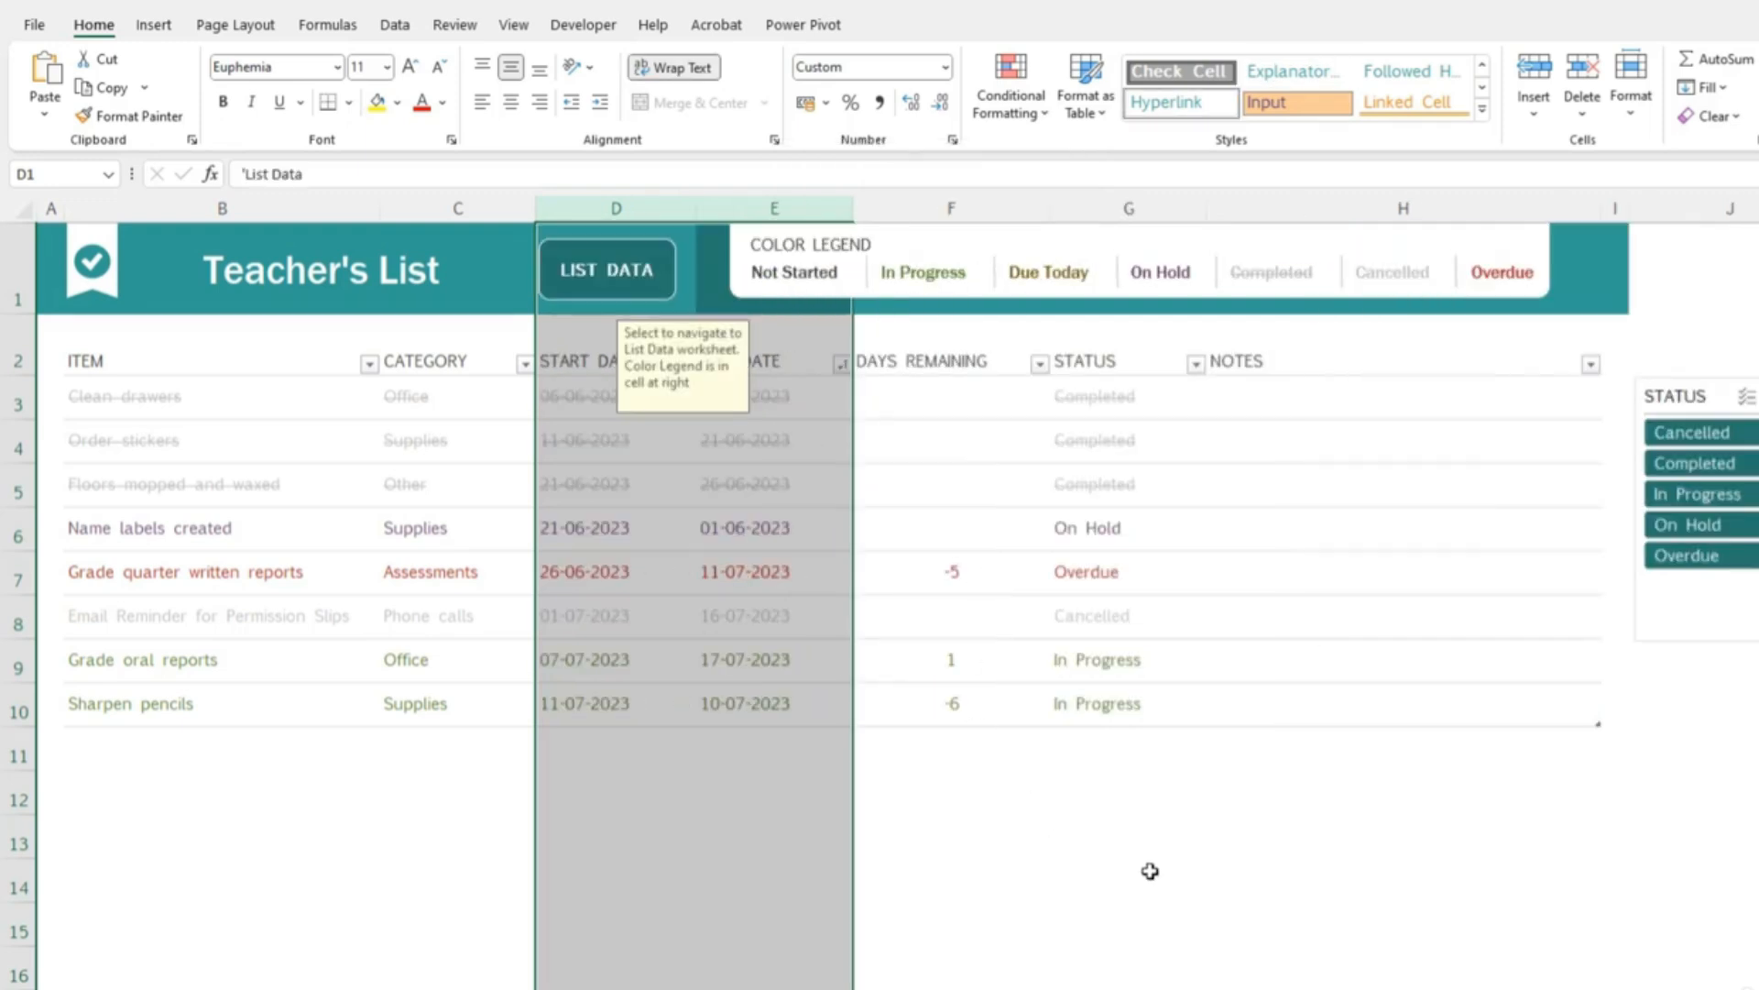
click(412, 616)
click(418, 366)
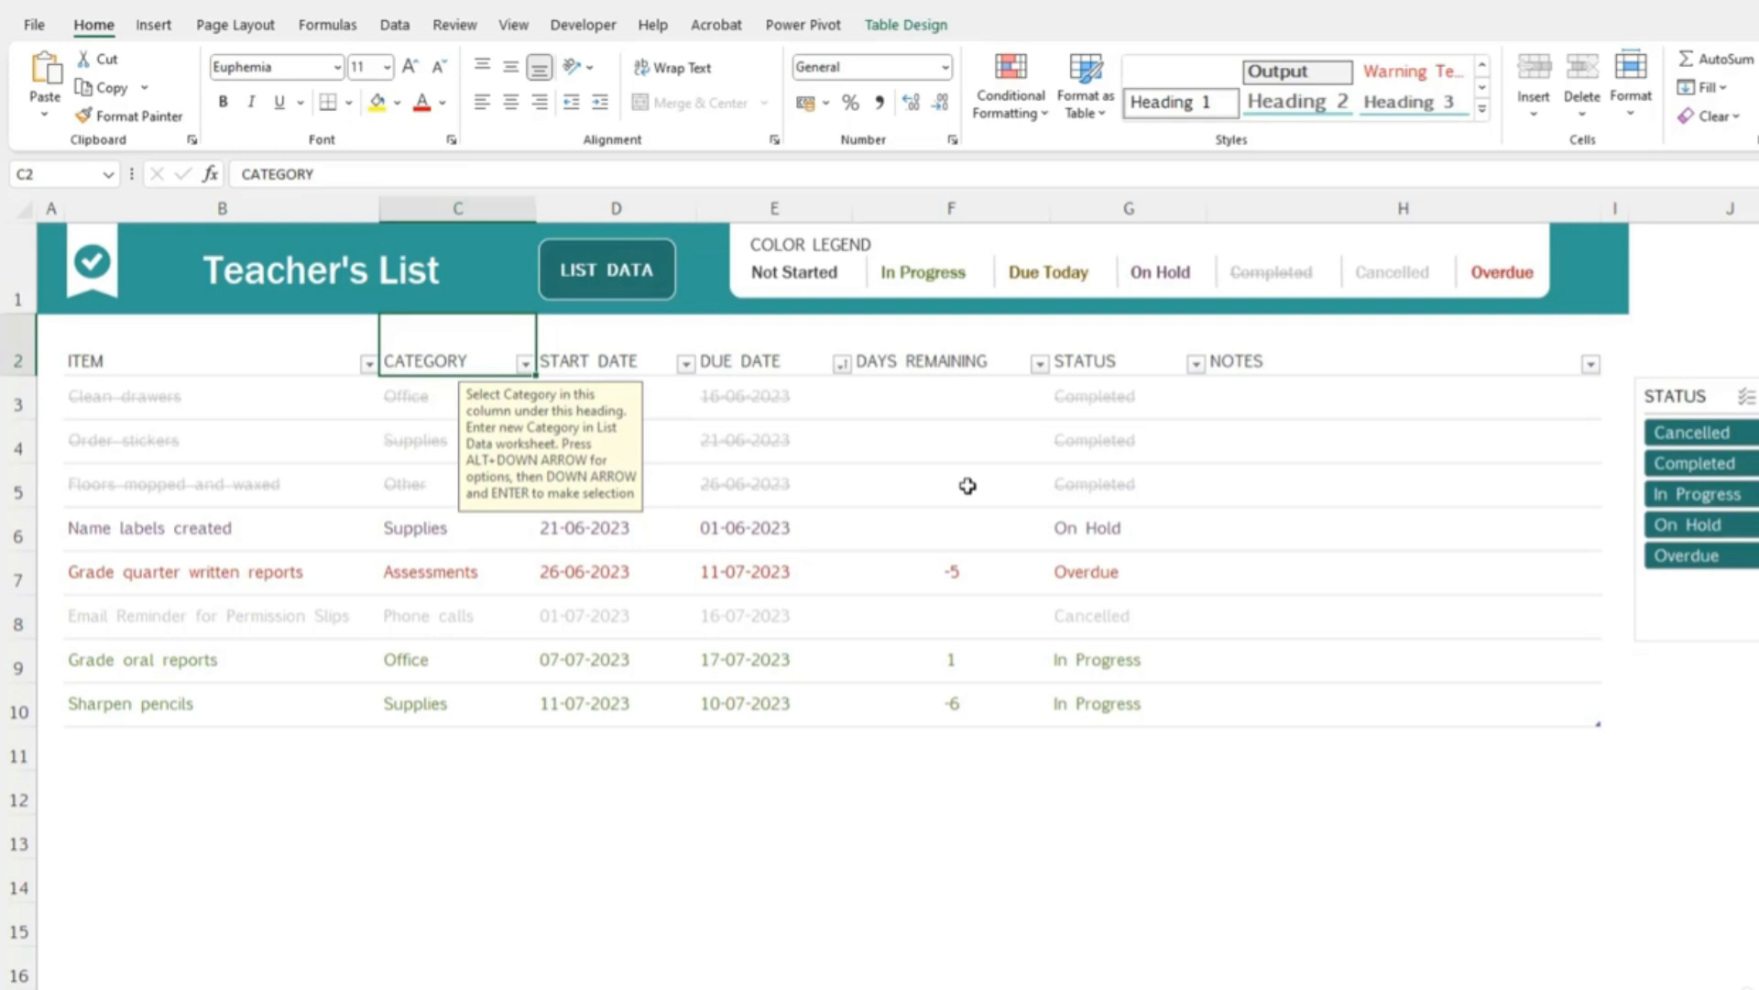
- Create a blank workbook and enter the headers Date, Description, Expense Type and amount in cells A1 to D1
key(ctrl+n)
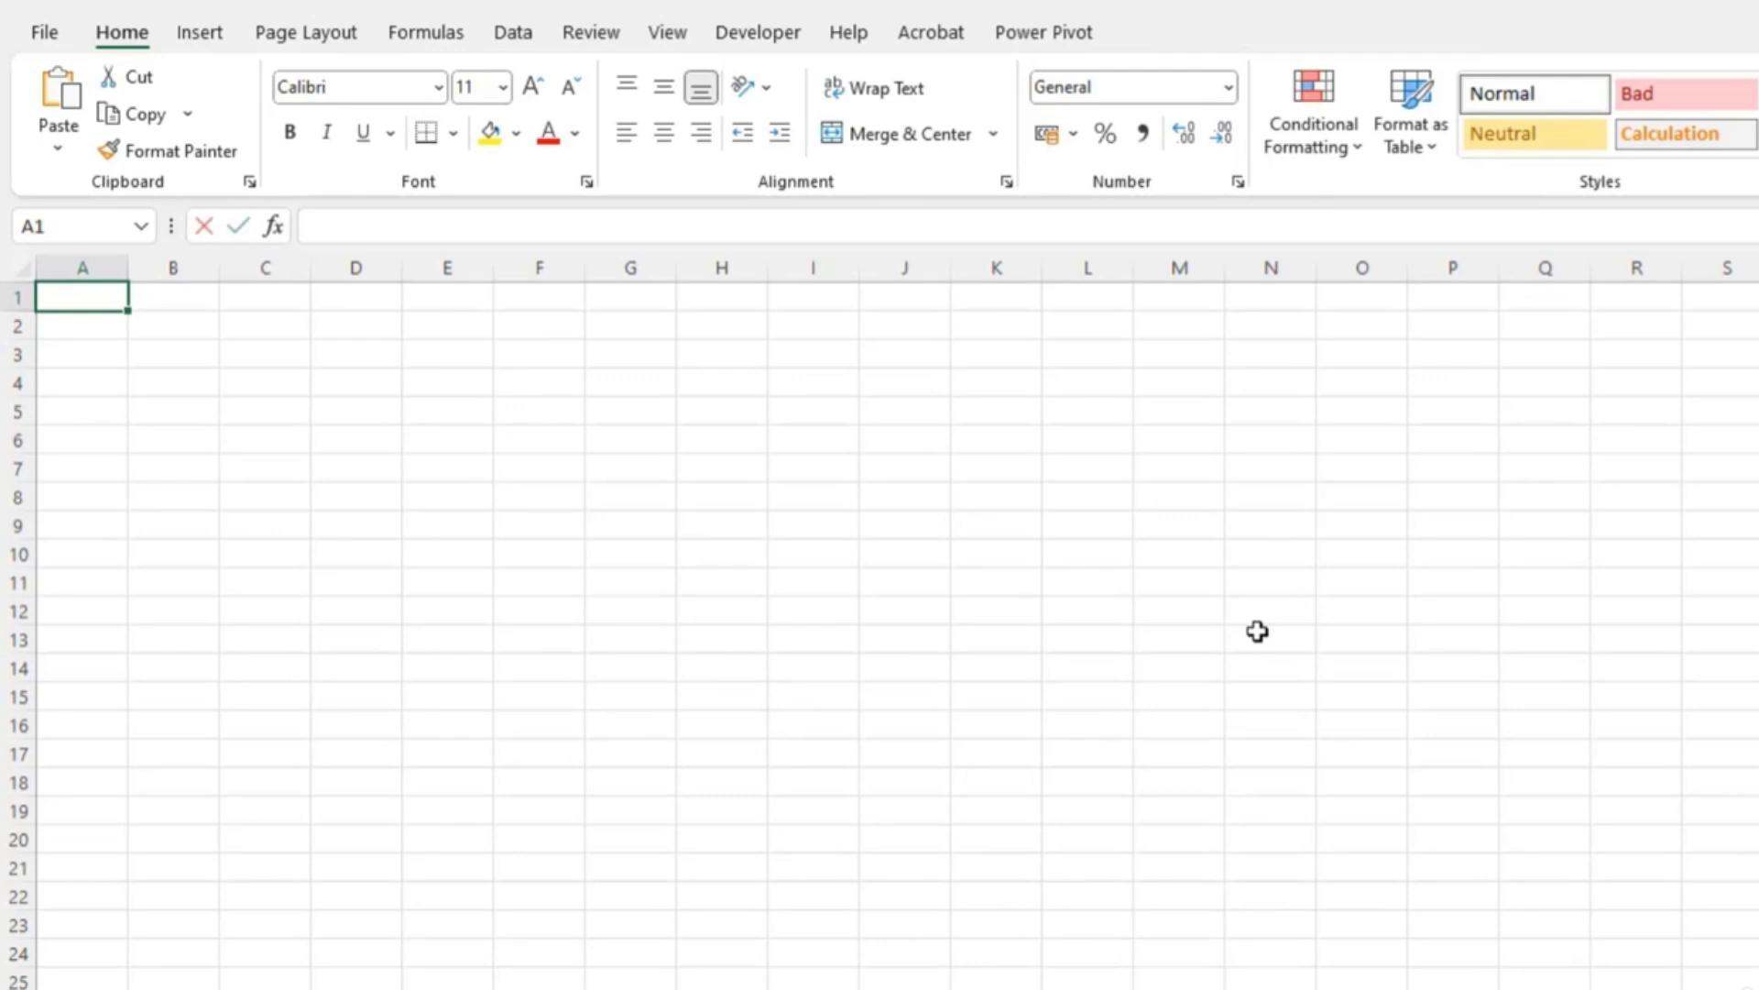
text(Date)
key(Tab)
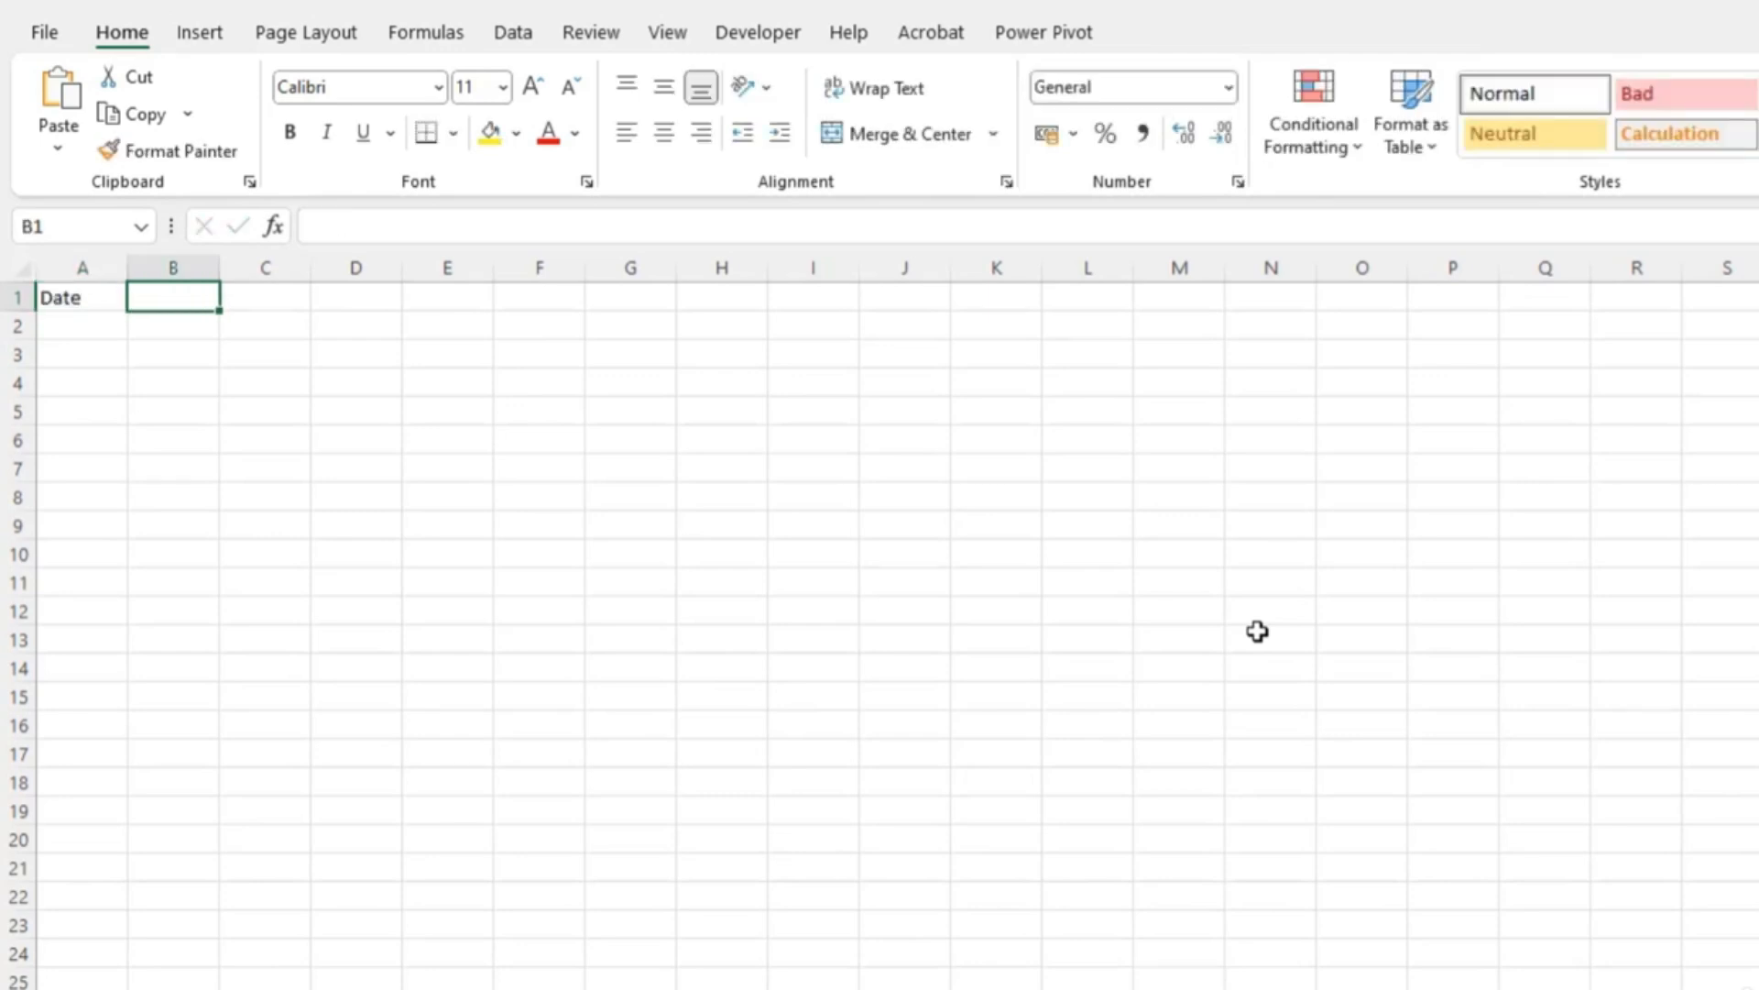
text(DEscr)
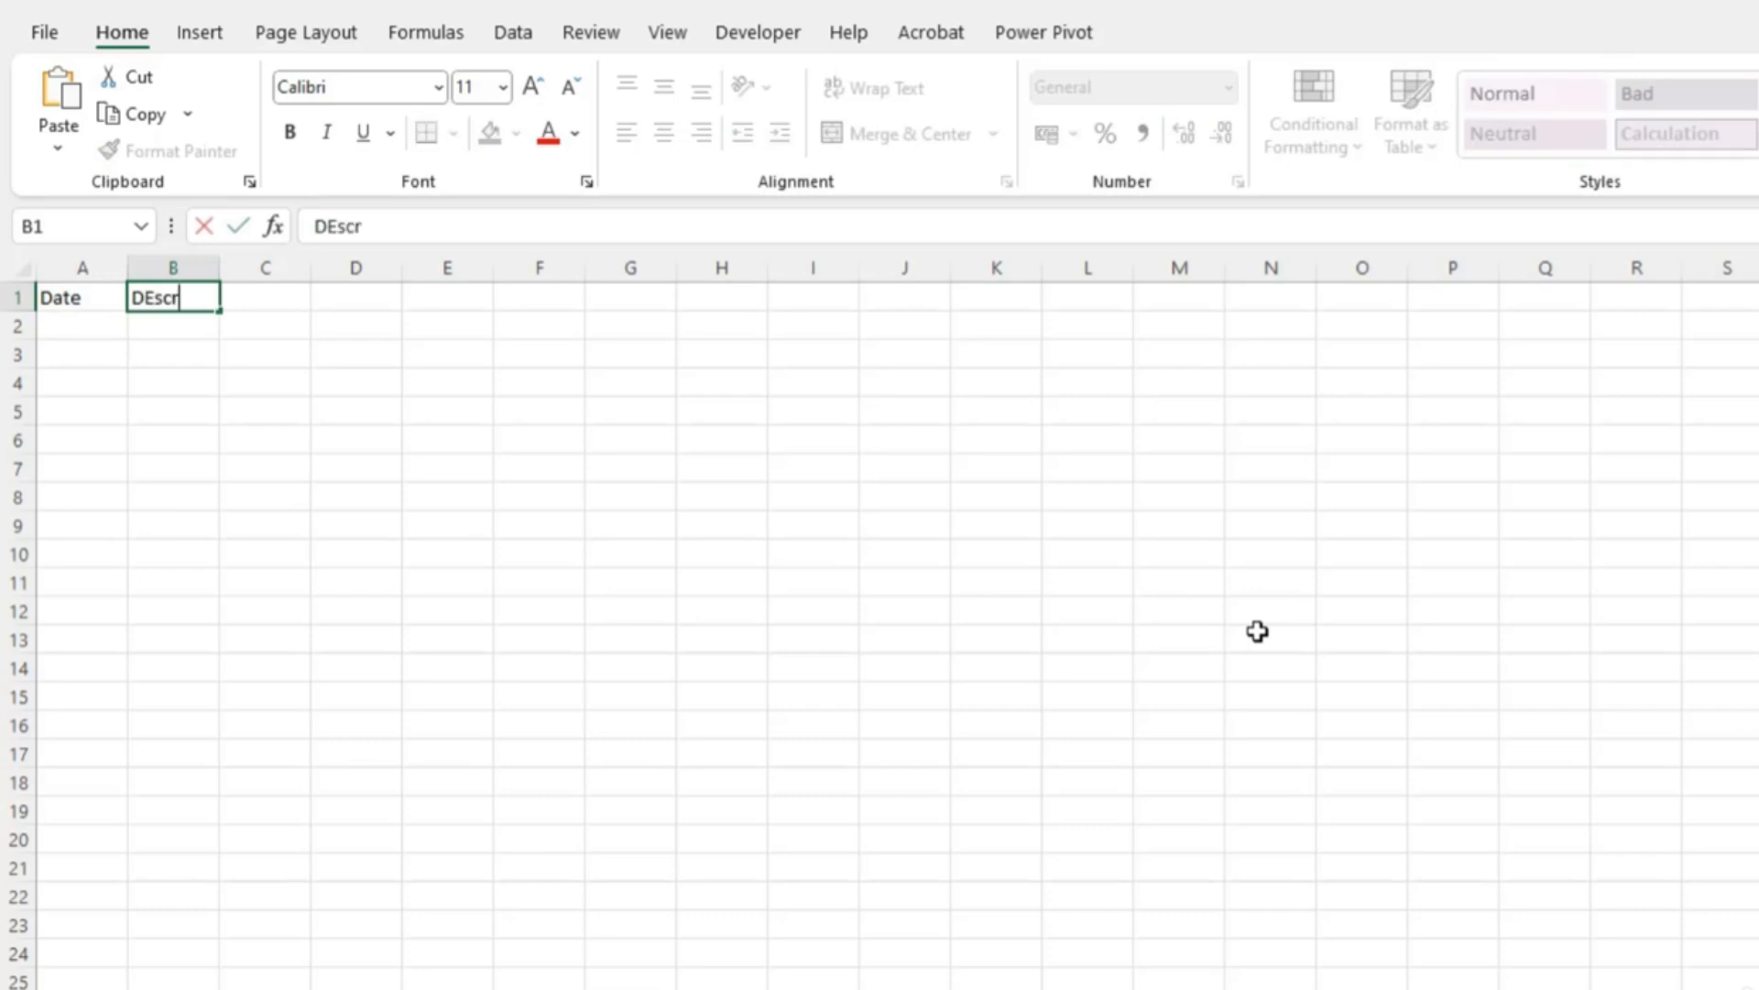
text(iption)
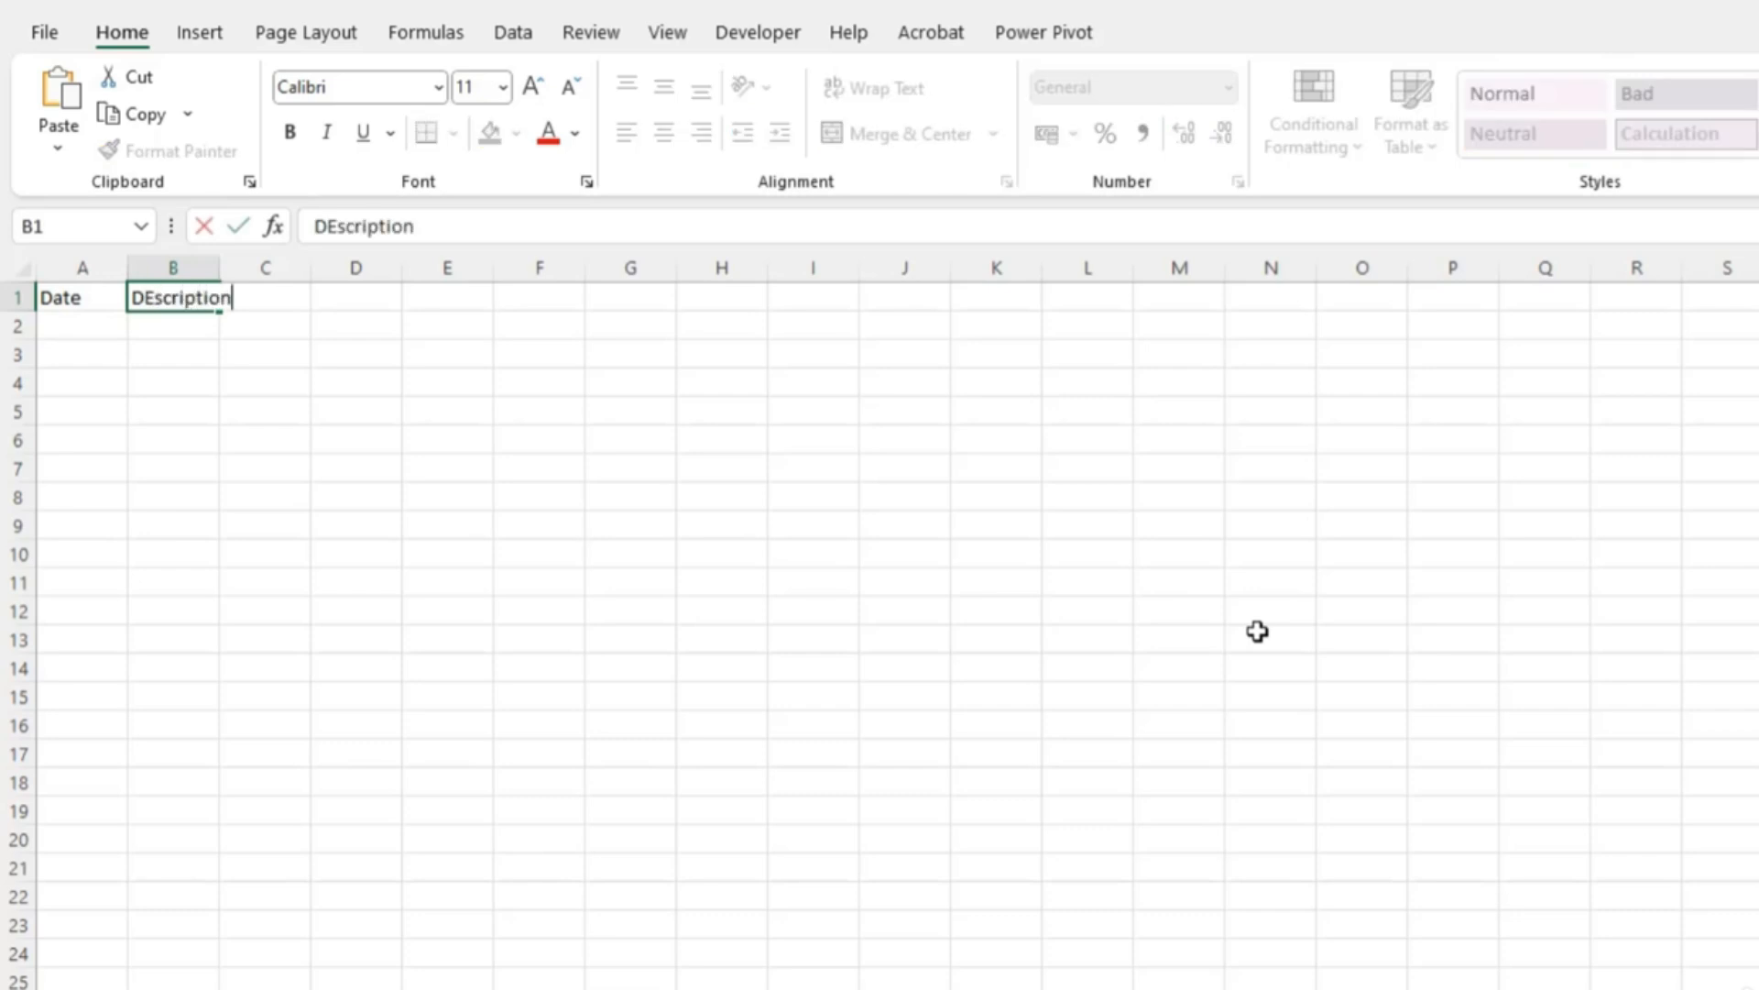
key(Tab)
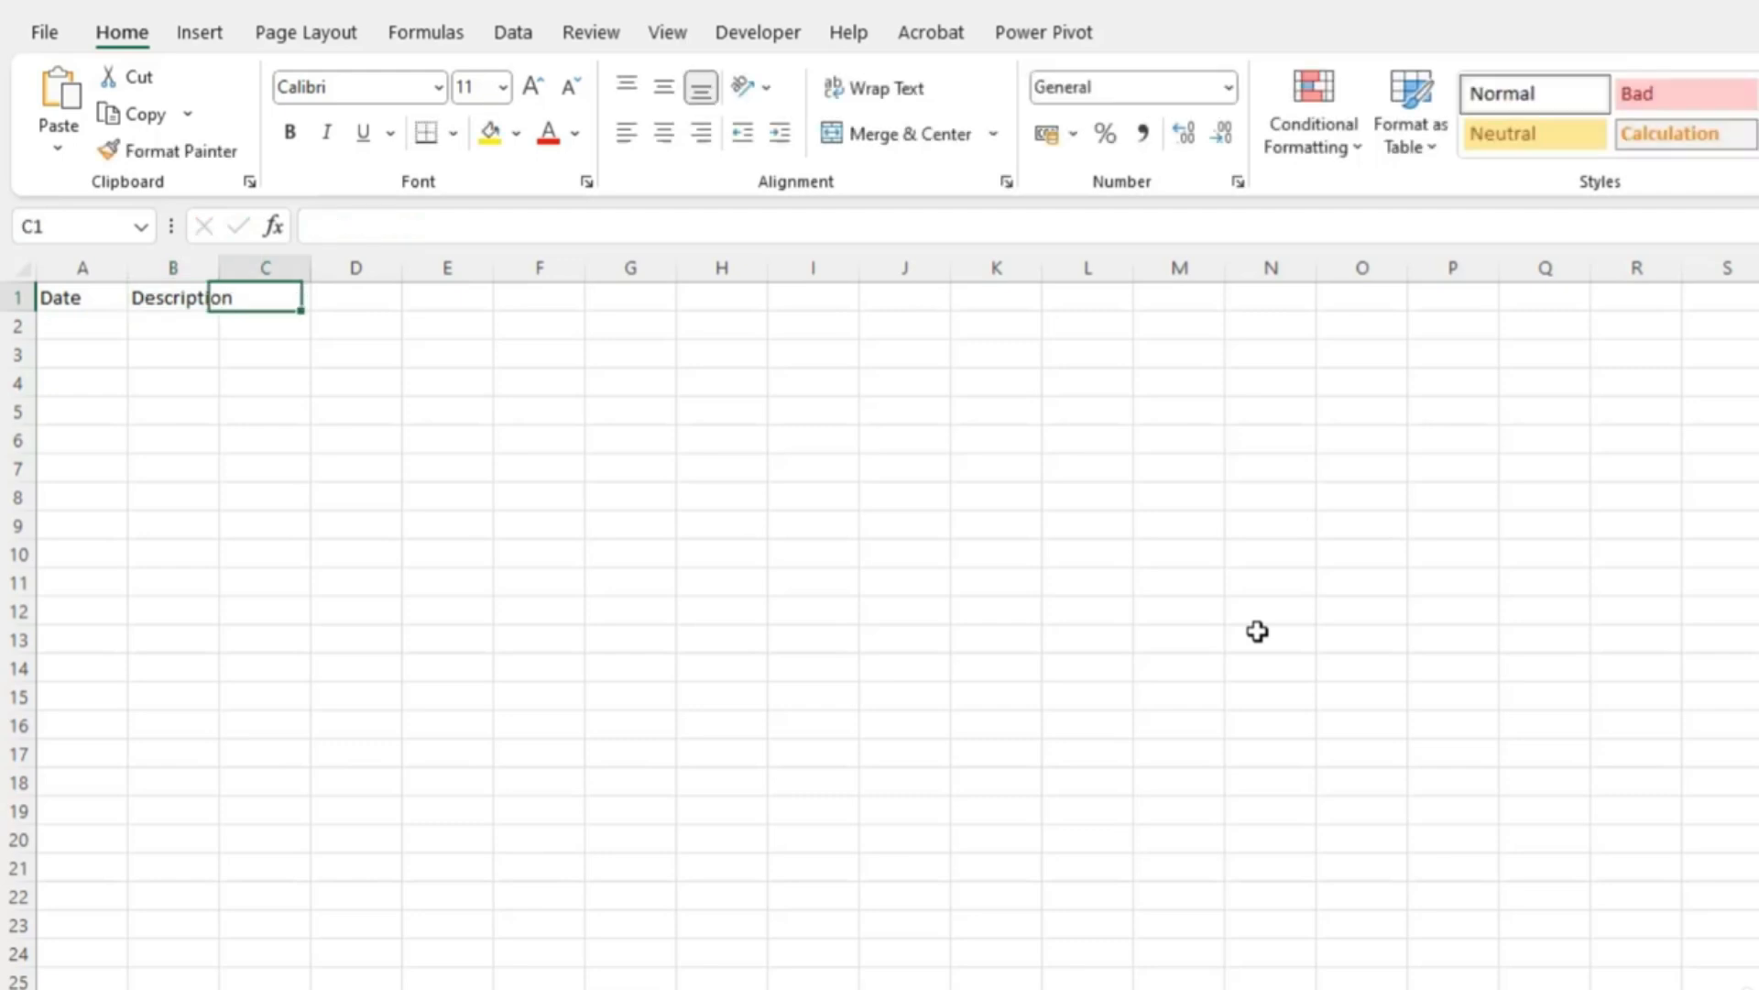
text(Expen)
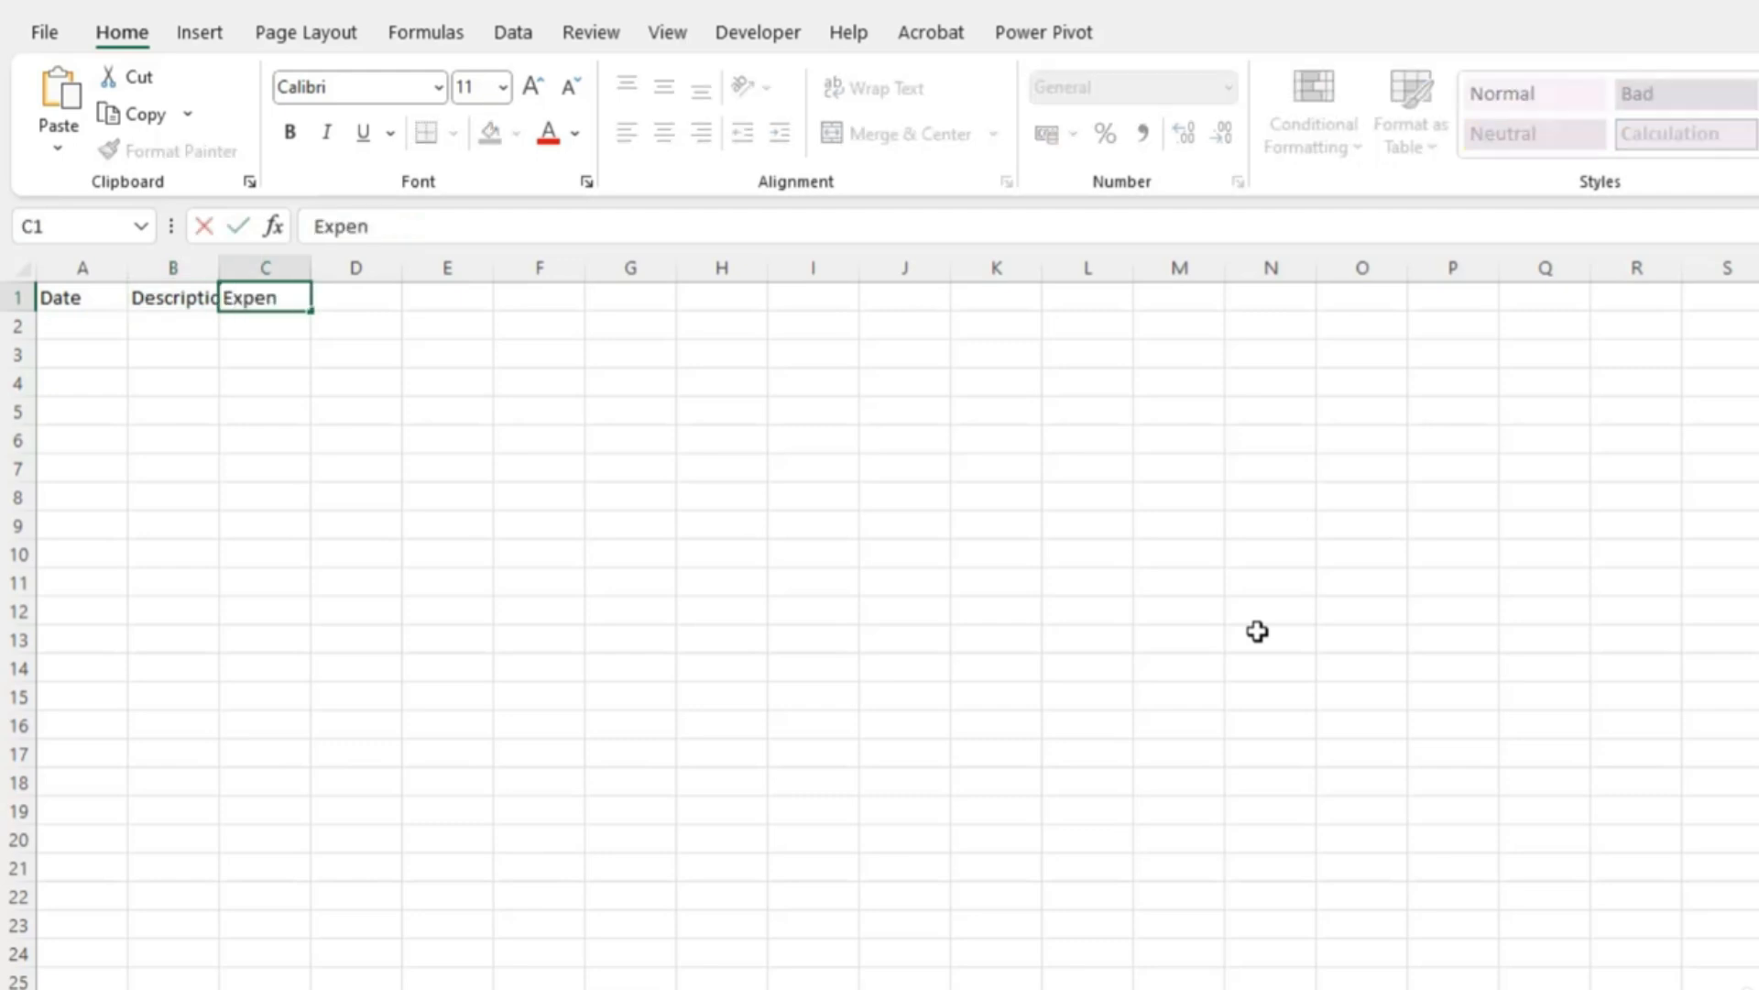
text(se Type)
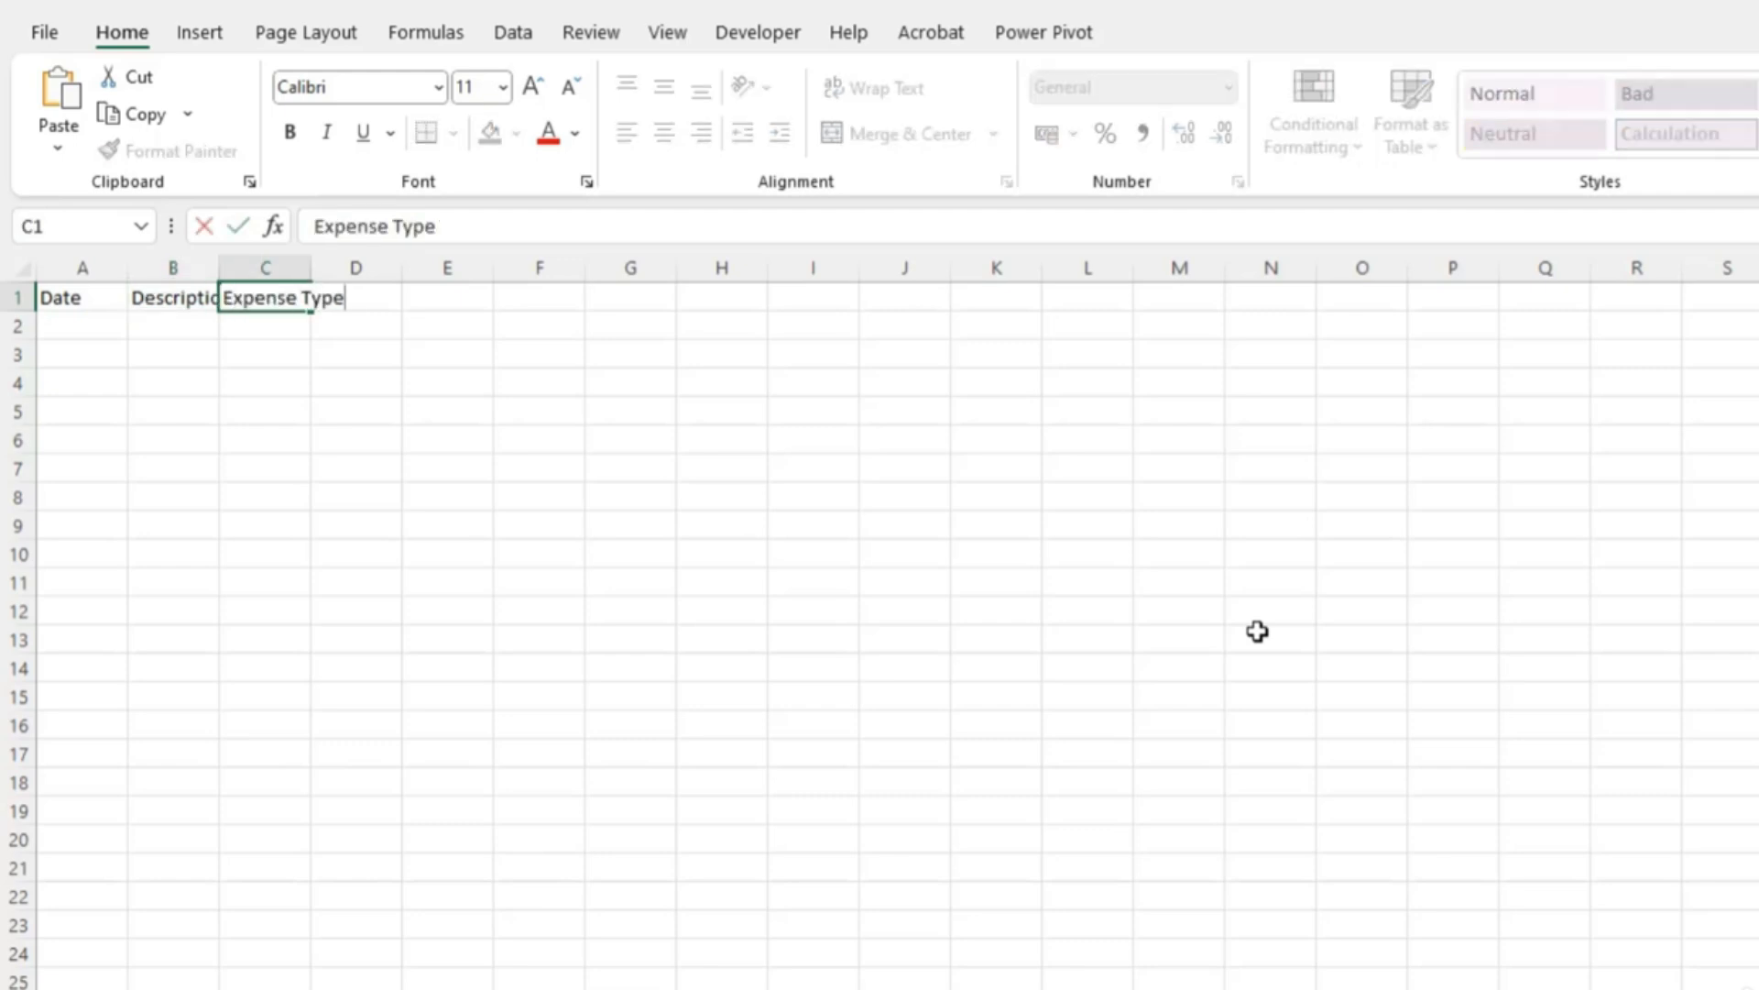
key(Tab)
text(amount)
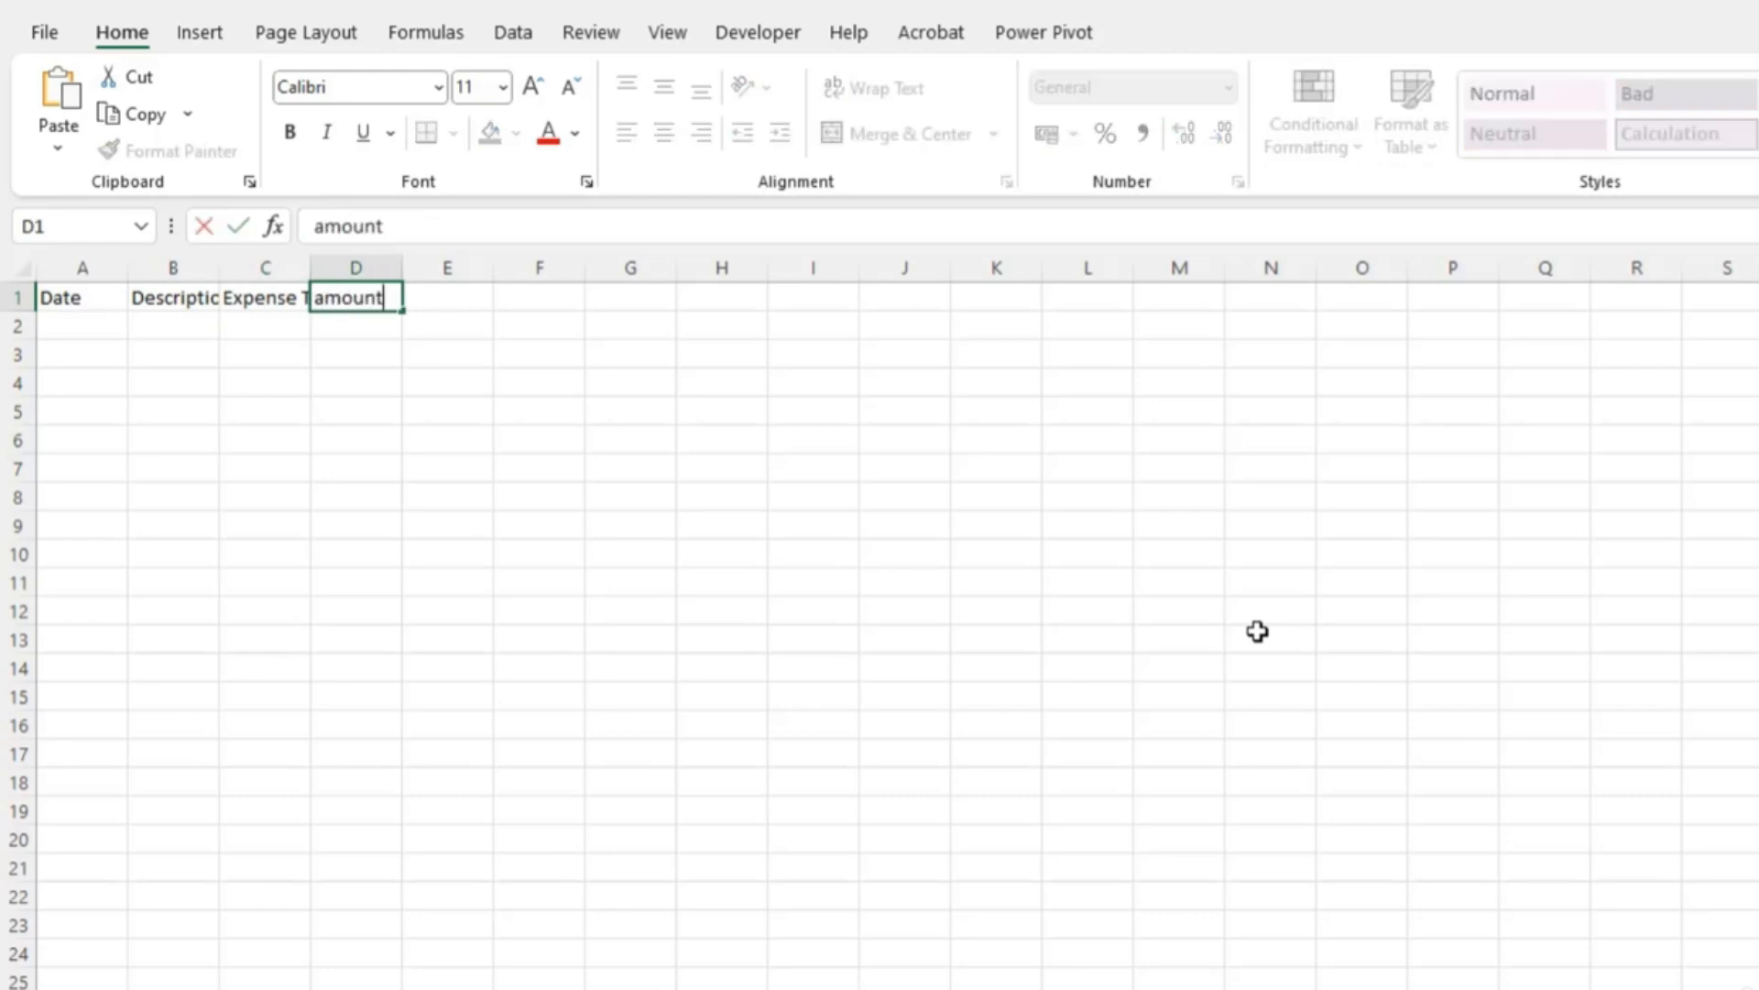
key(Return)
- Capitalise the header in cell D1 so that it reads Amount
key(Up)
key(ctrl+Right)
key(Down)
key(Up)
key(F2)
key(Home)
key(Delete)
text(A)
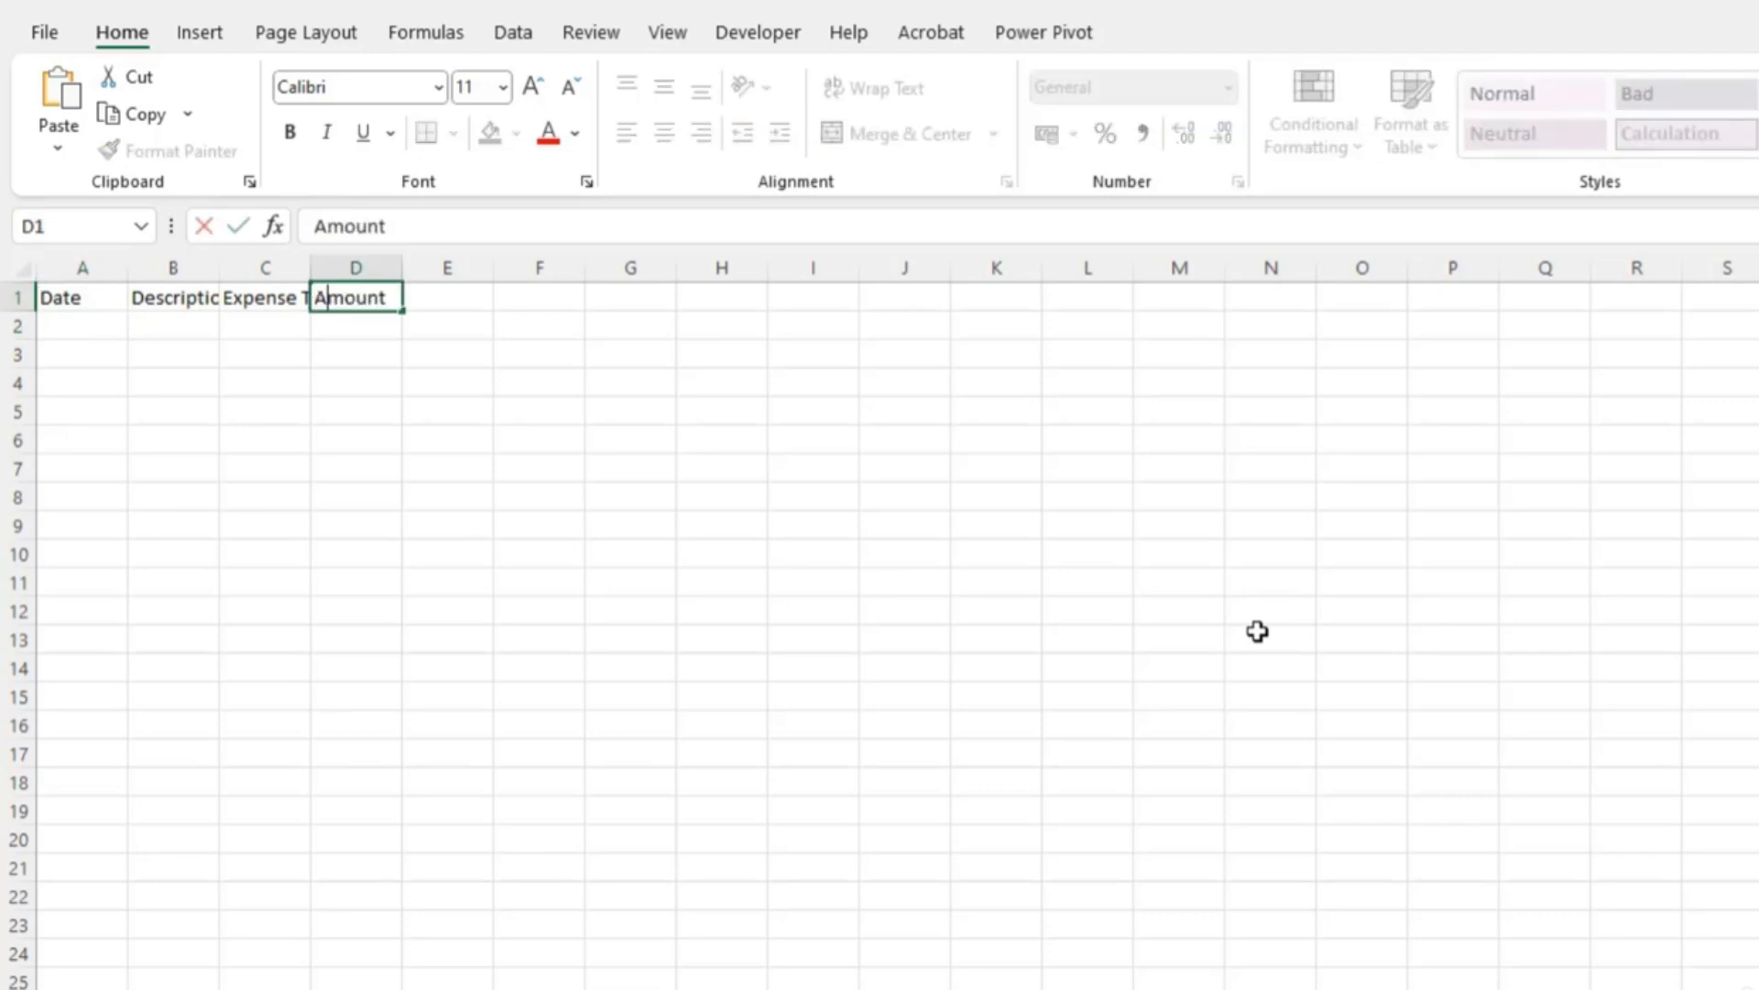
key(Return)
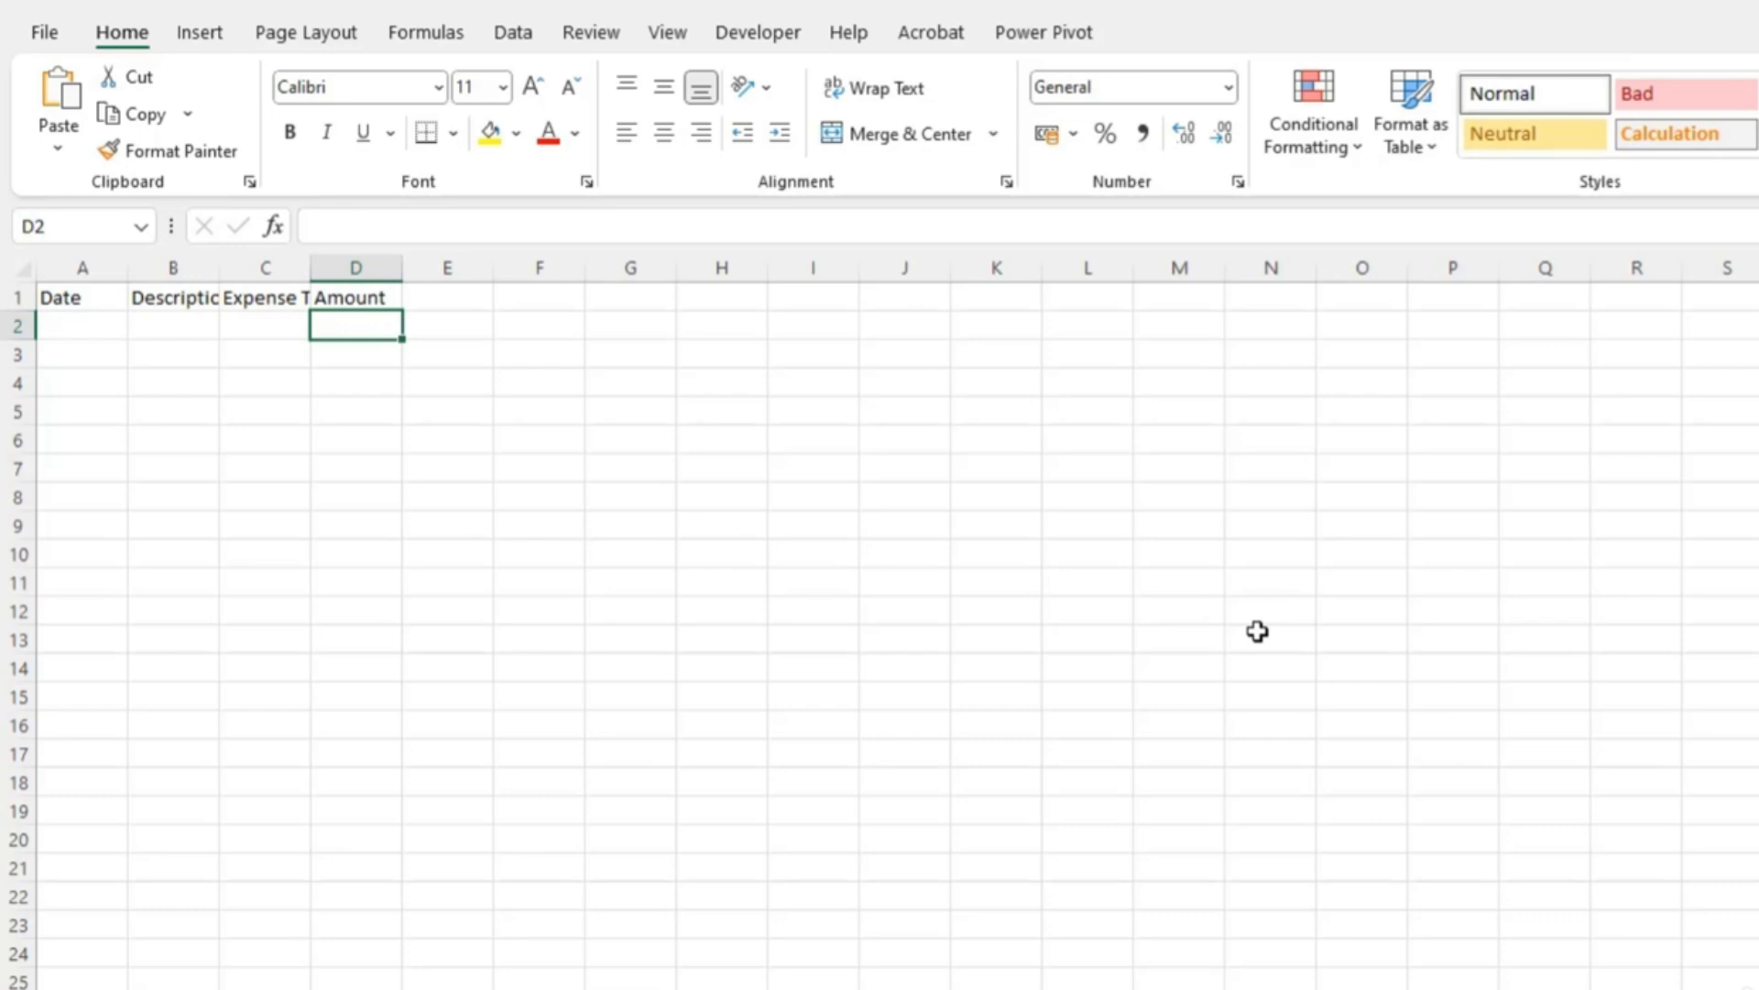
- Autofit the widths of the Expense Type and Description columns to their headers
double_click(310, 273)
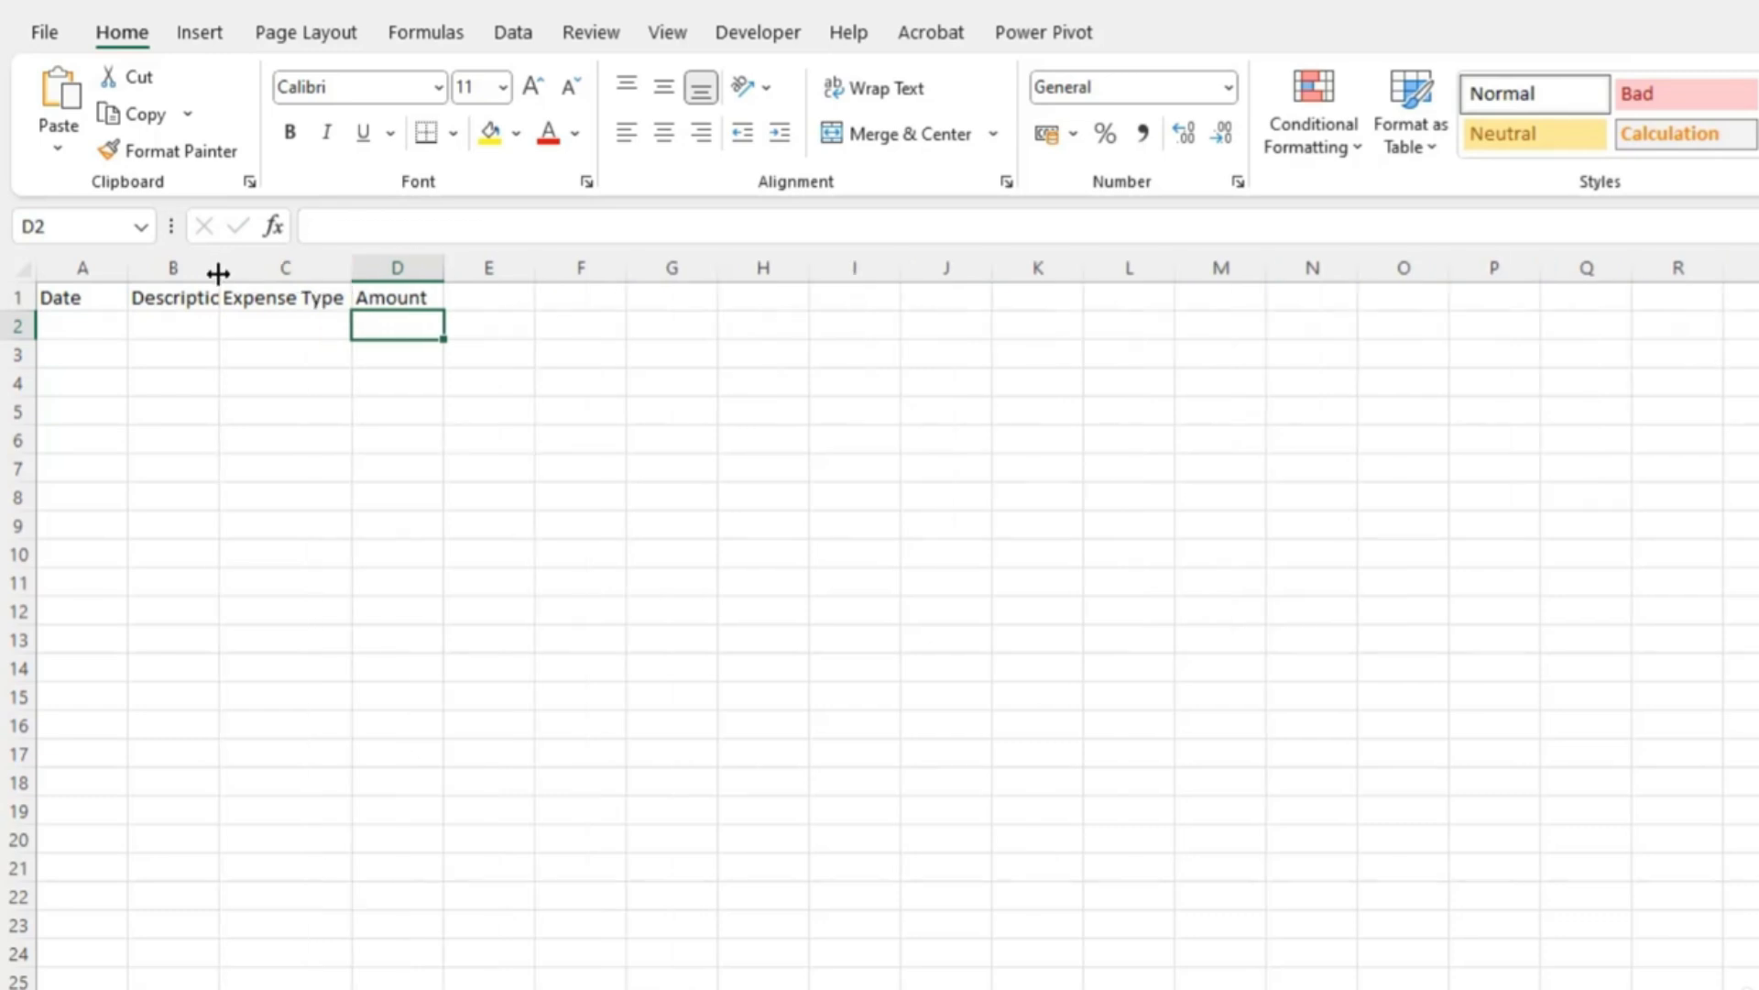
double_click(220, 273)
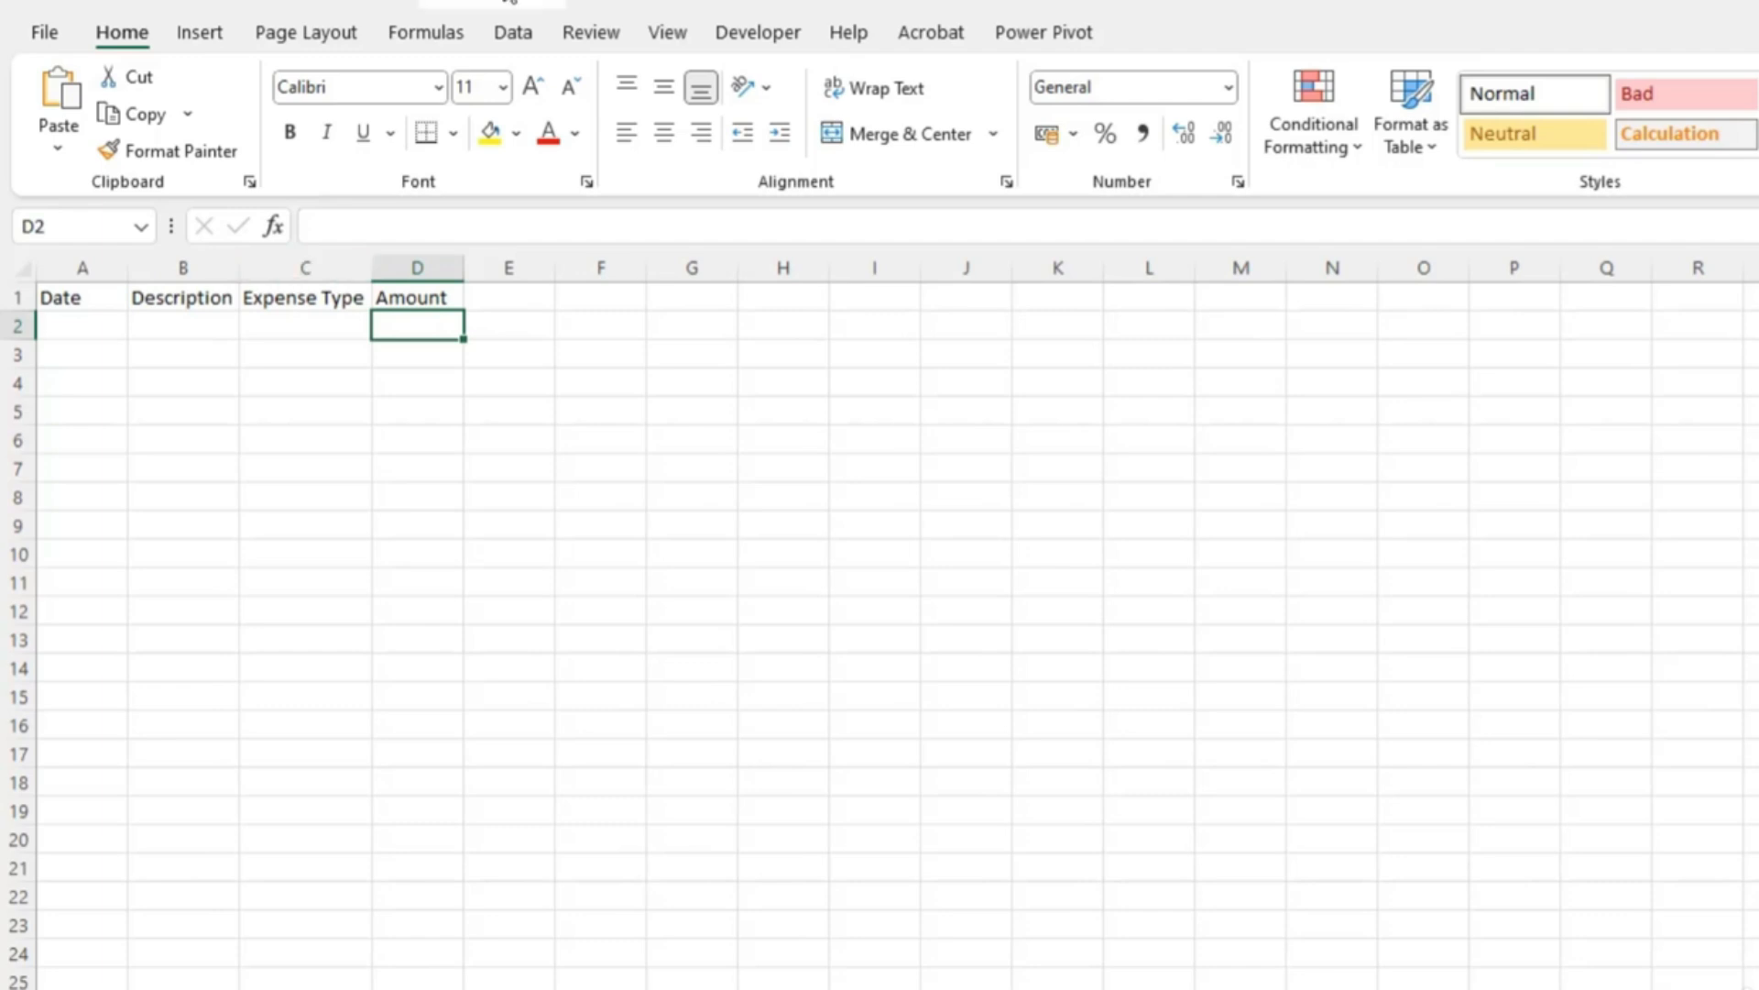
- Make the header cells A1 to D1 bold and give them a light grey fill
click(67, 293)
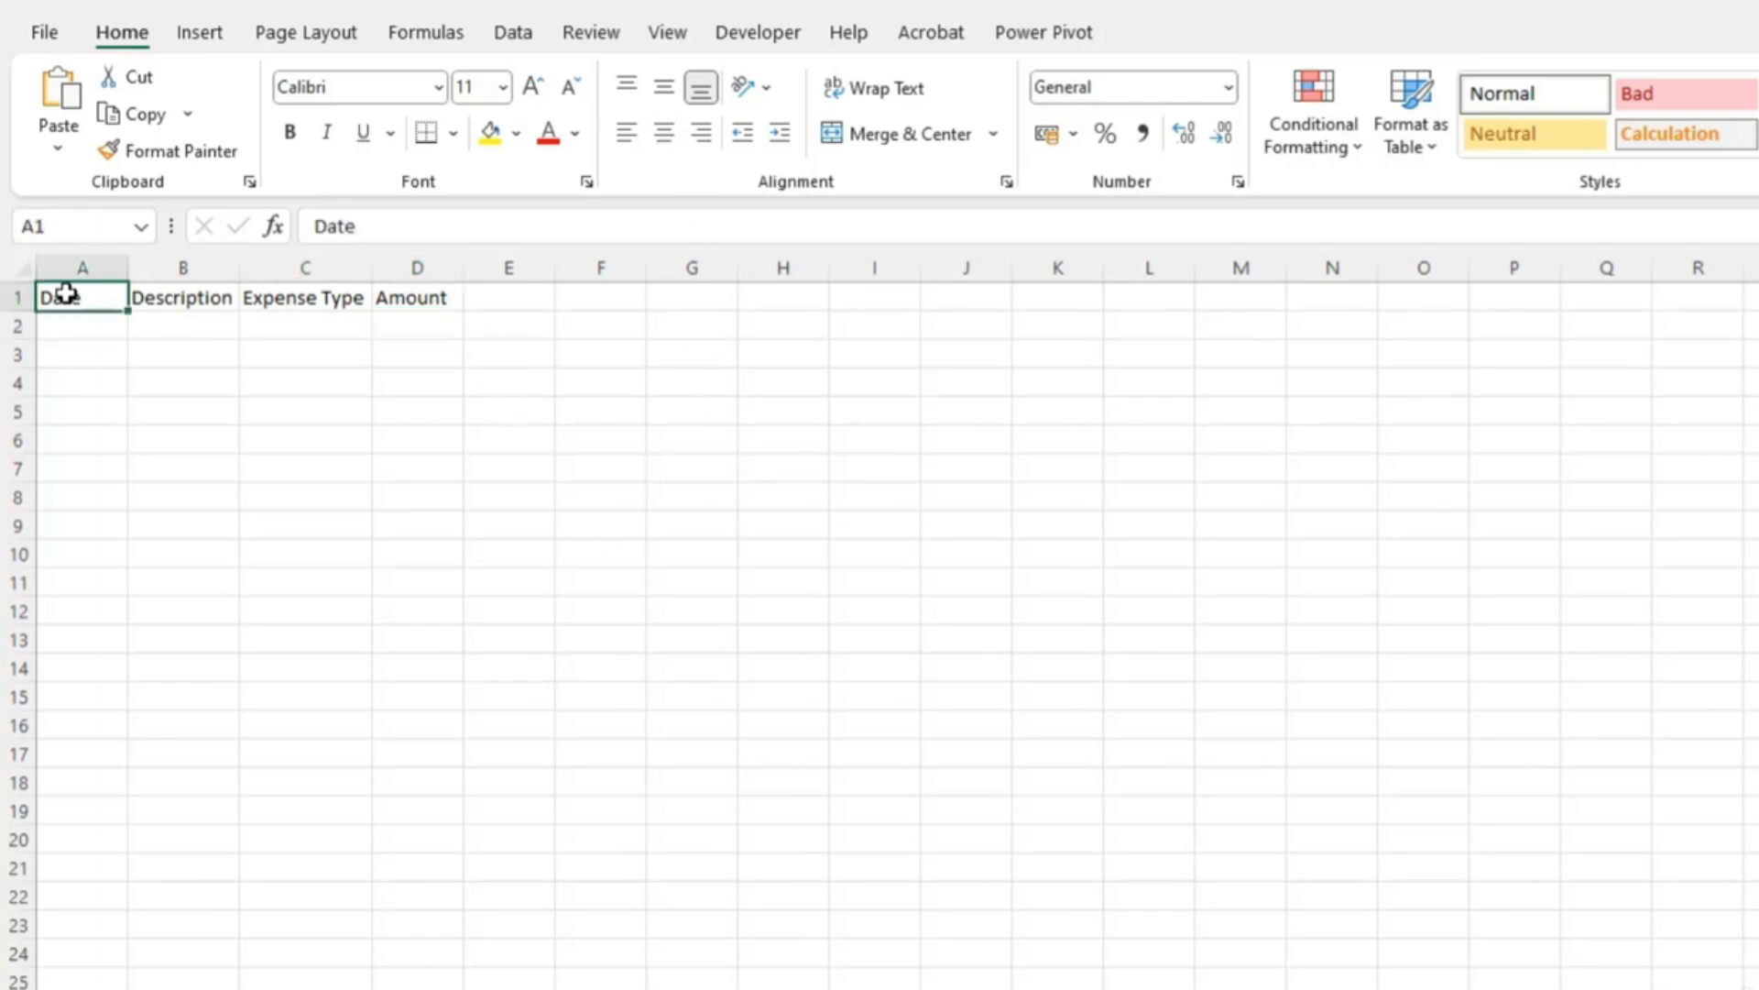
key(ctrl+shift+Right)
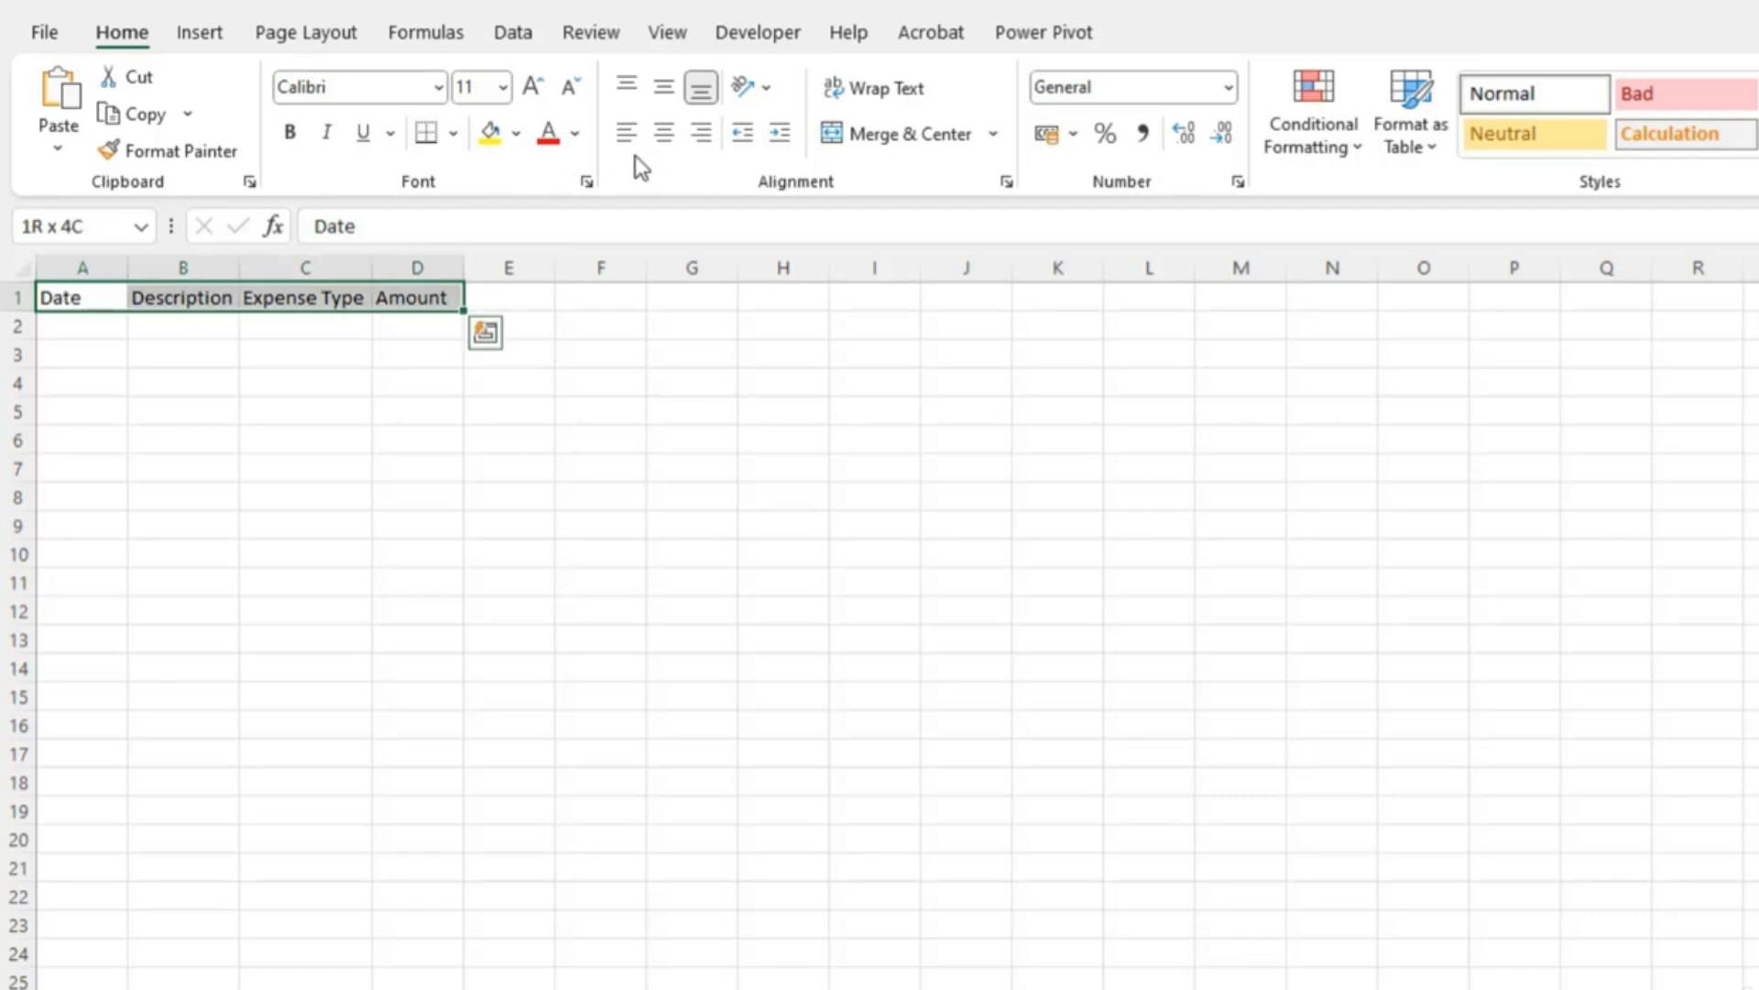
click(286, 142)
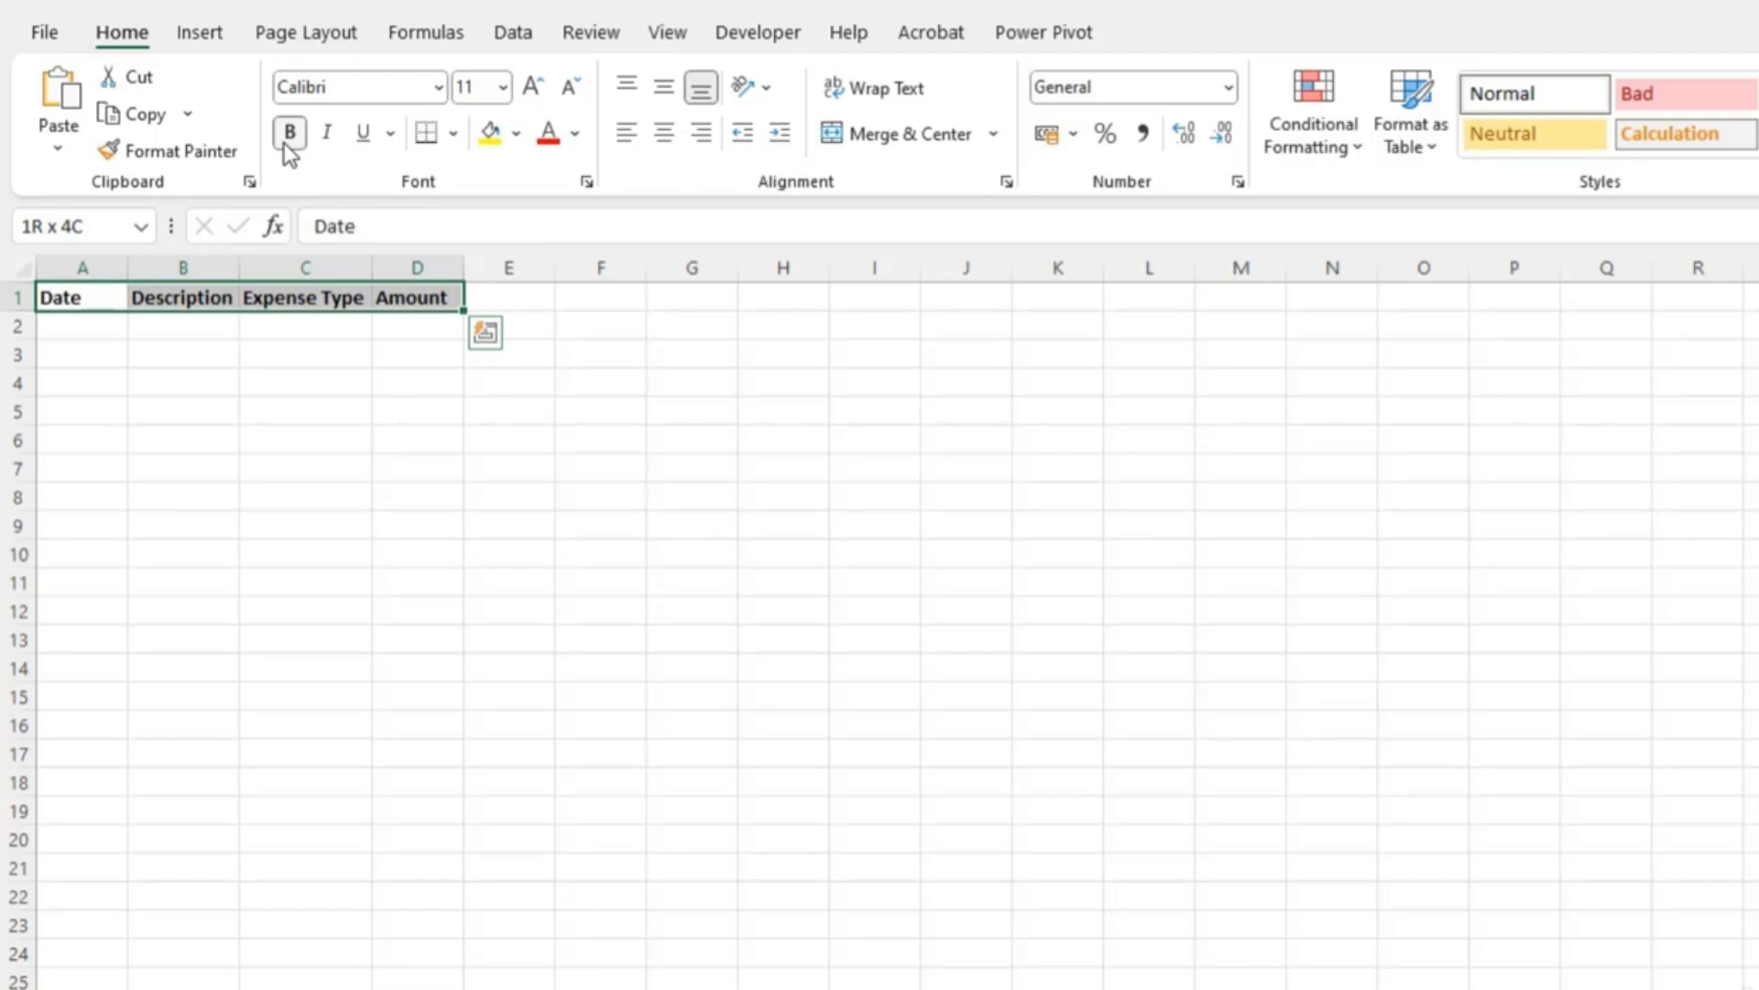
click(520, 142)
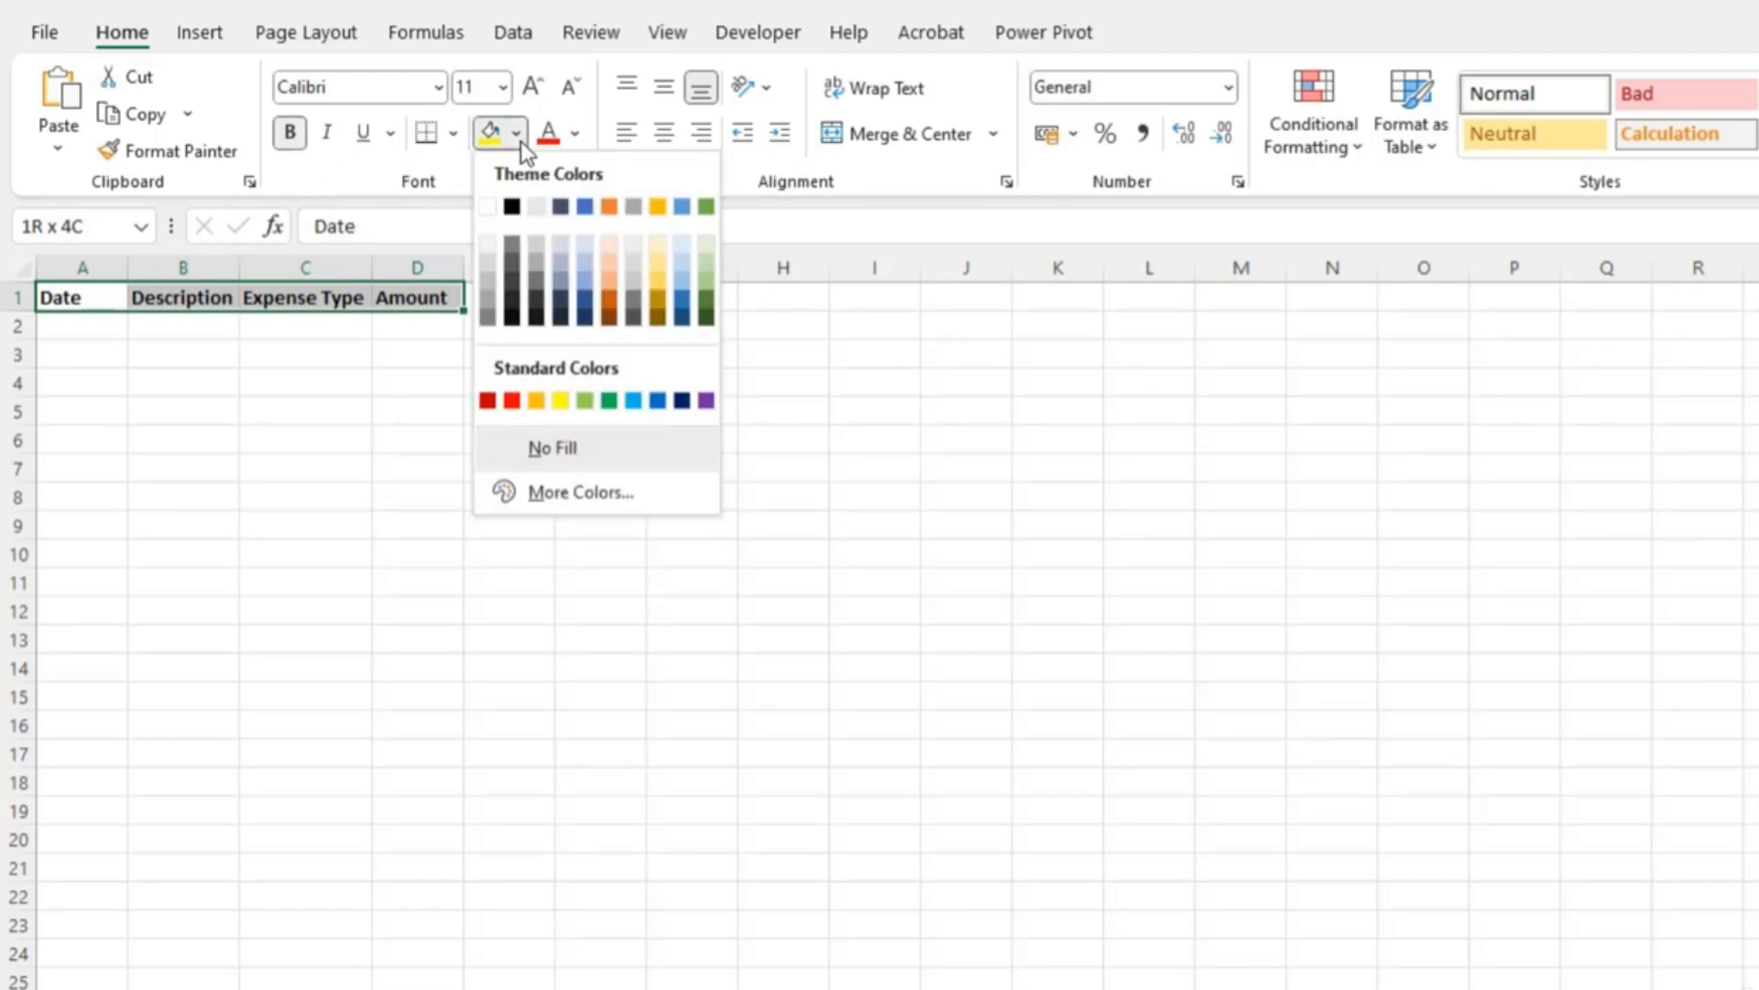
click(540, 245)
click(313, 403)
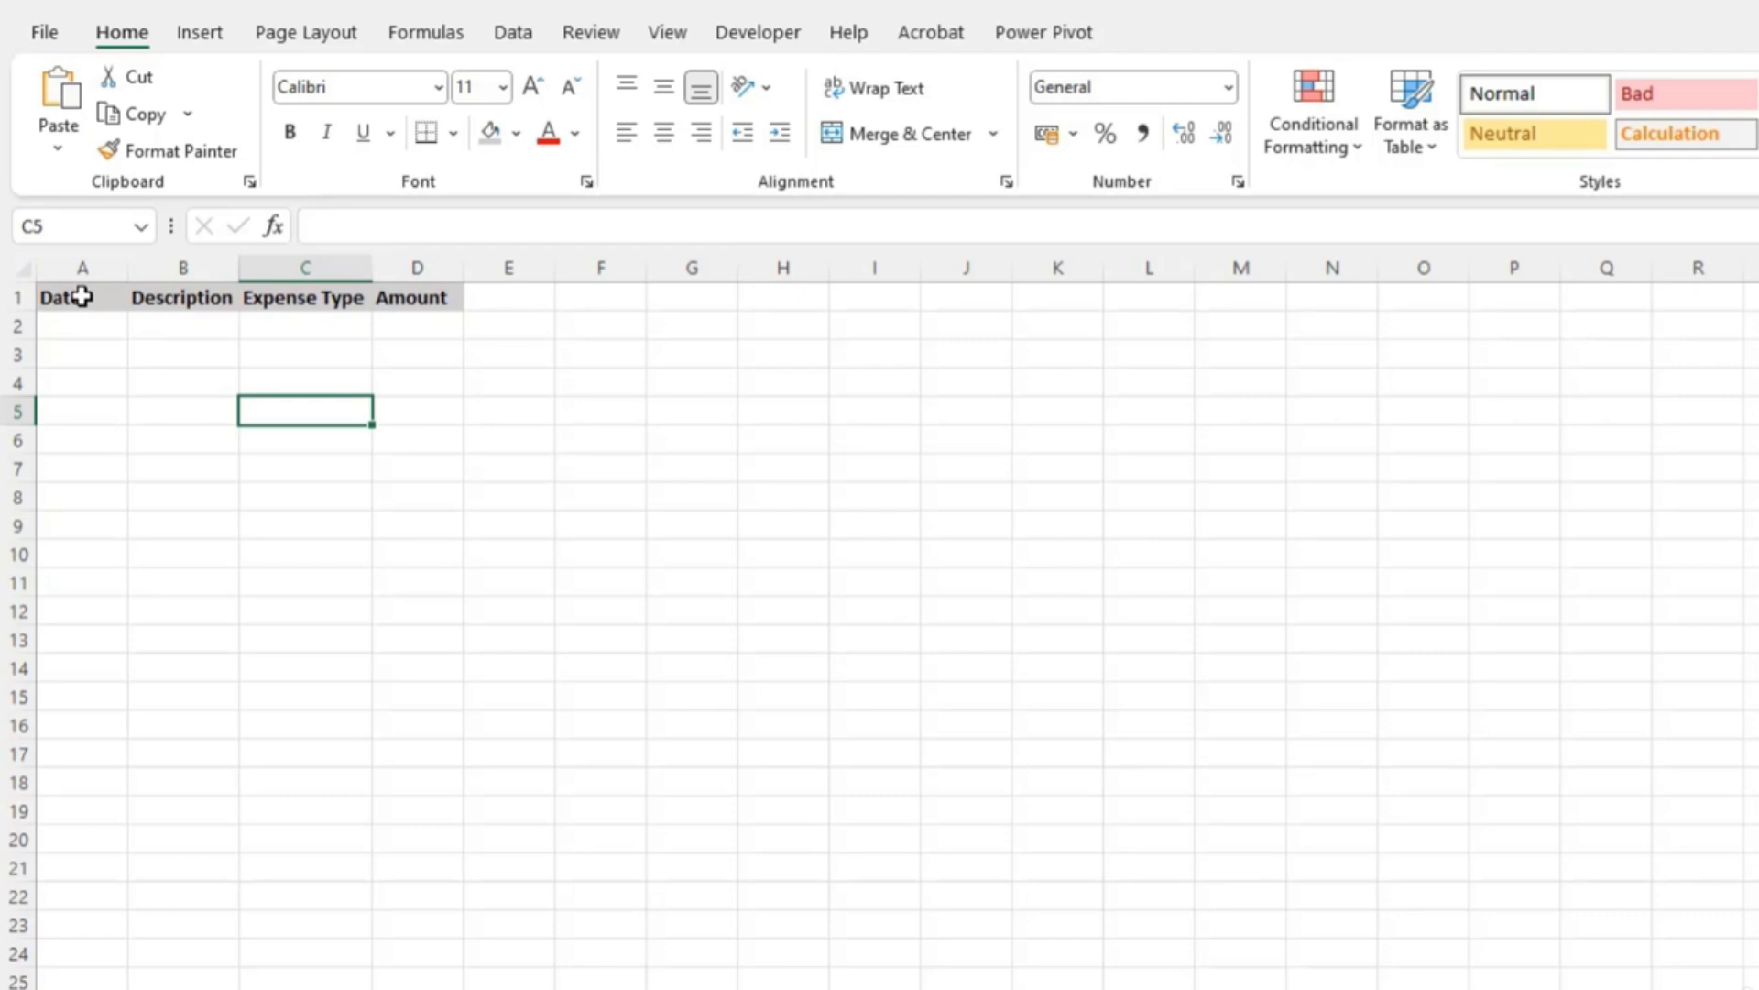
- Apply All Borders to columns A to D from the header row down through the empty rows below
drag(77, 267, 458, 271)
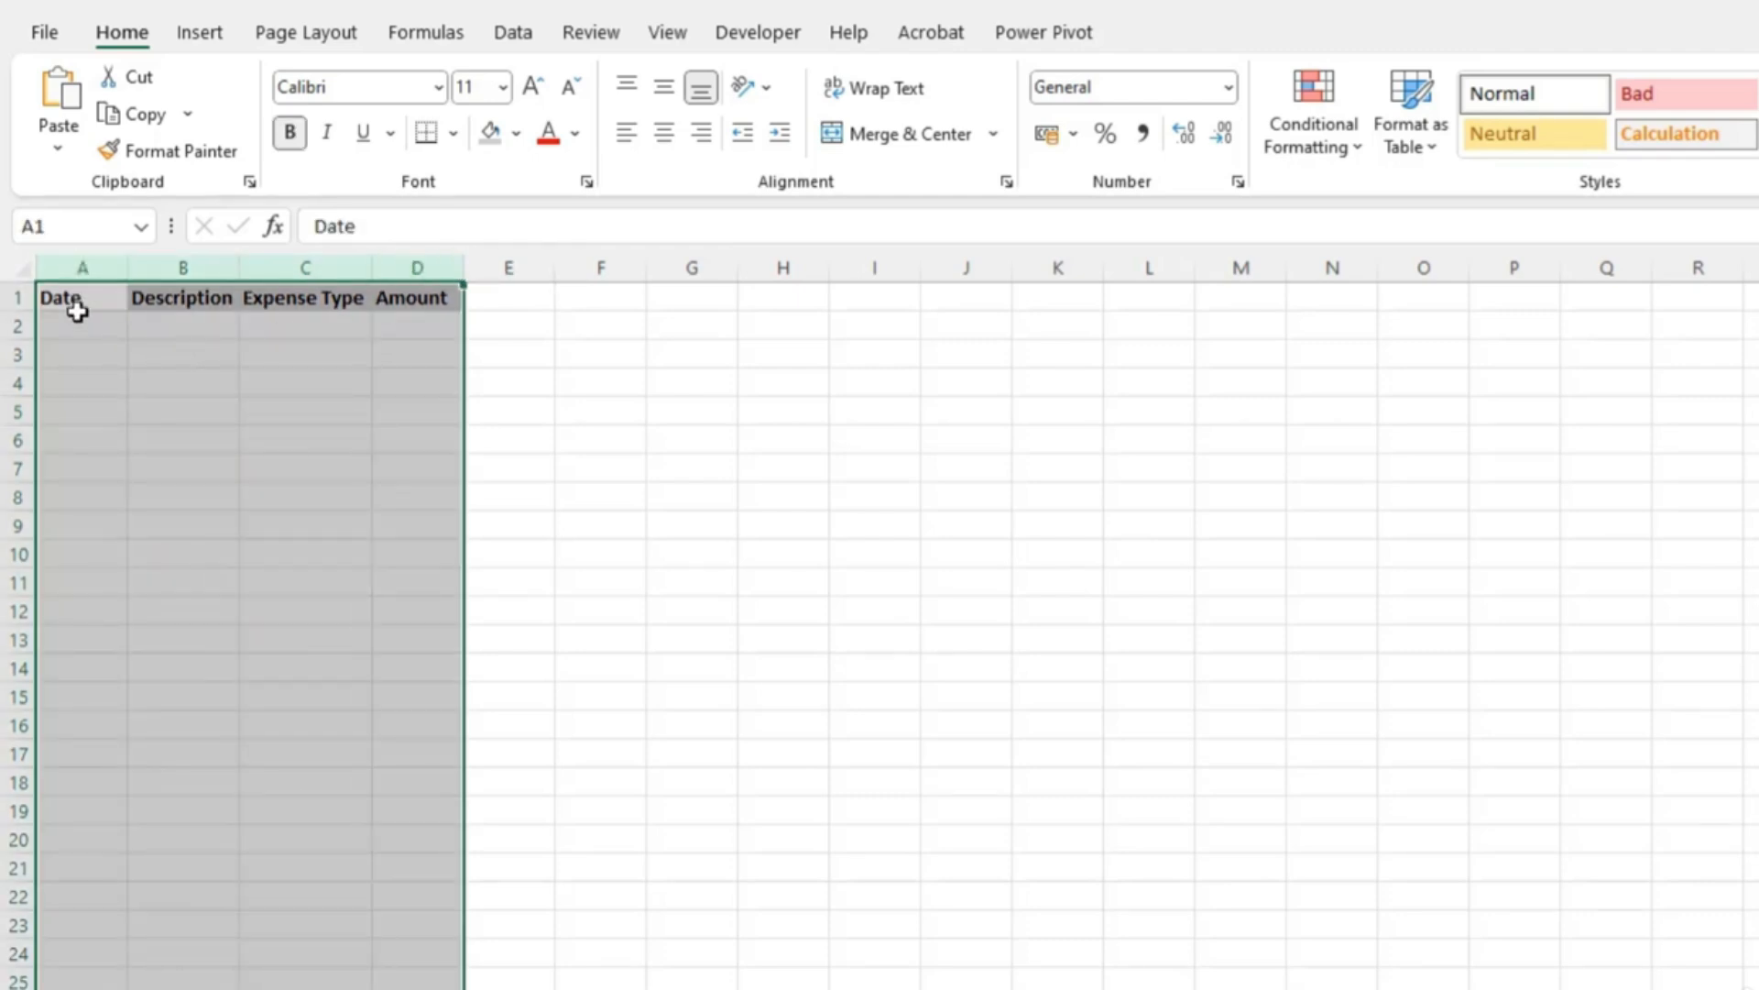
click(55, 291)
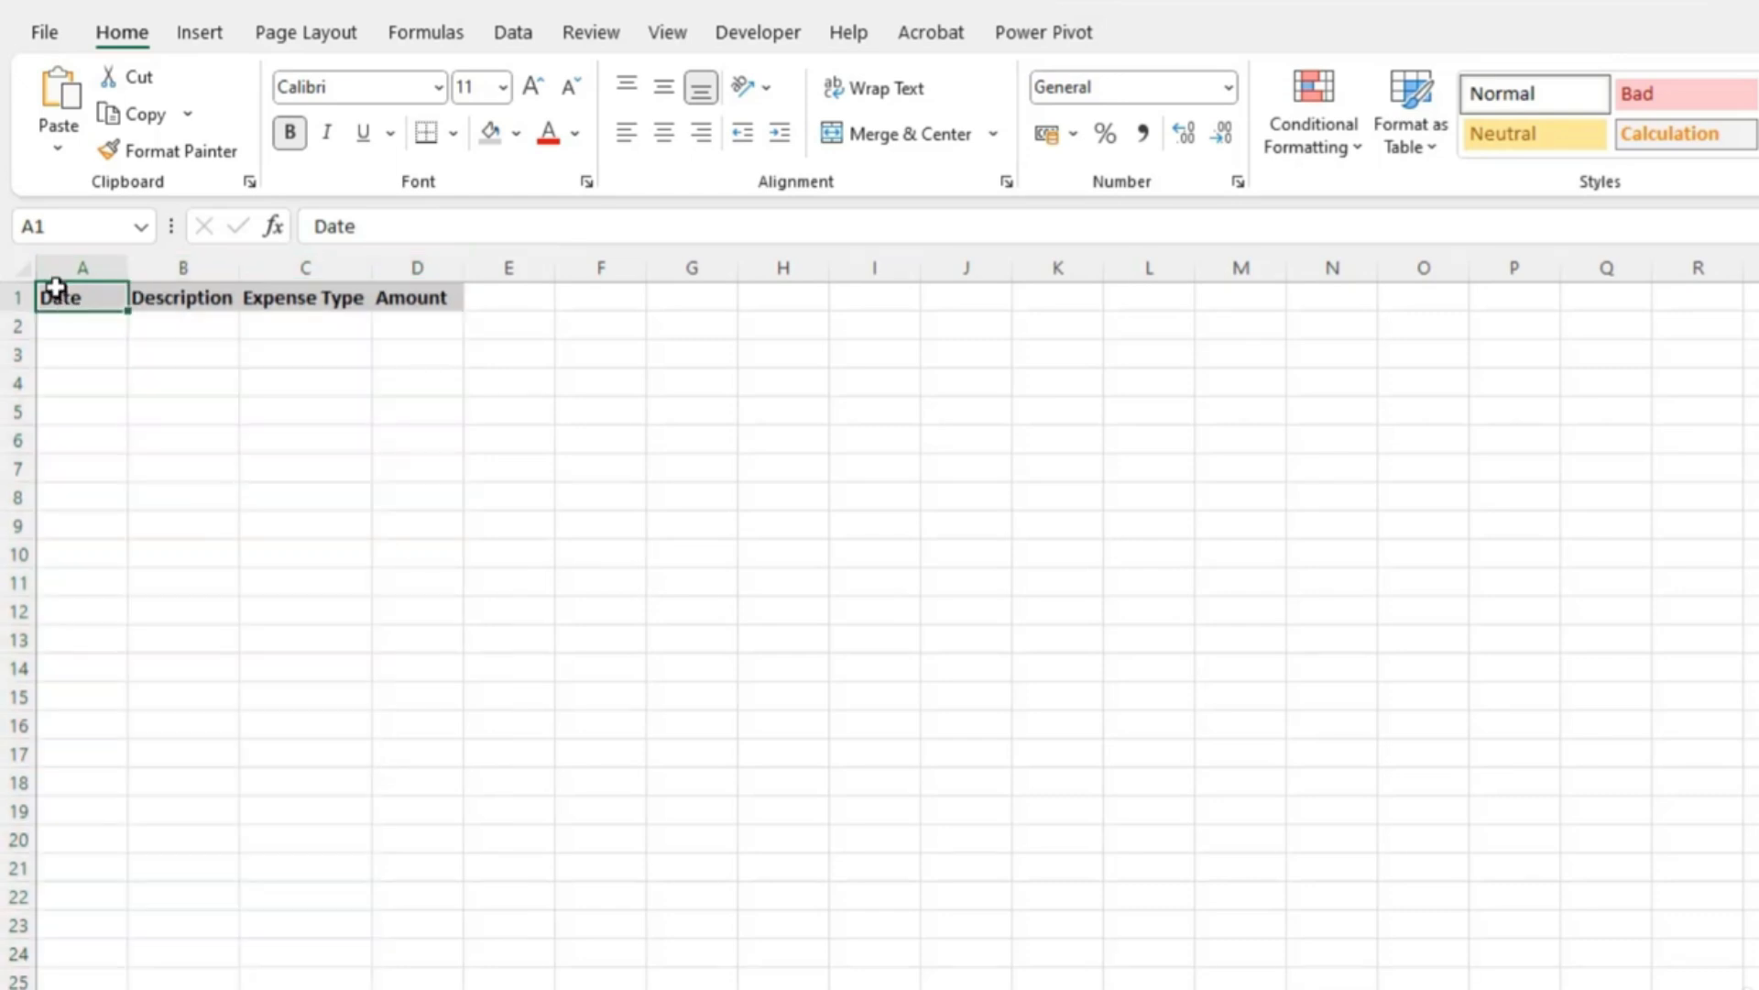
drag(46, 294, 430, 989)
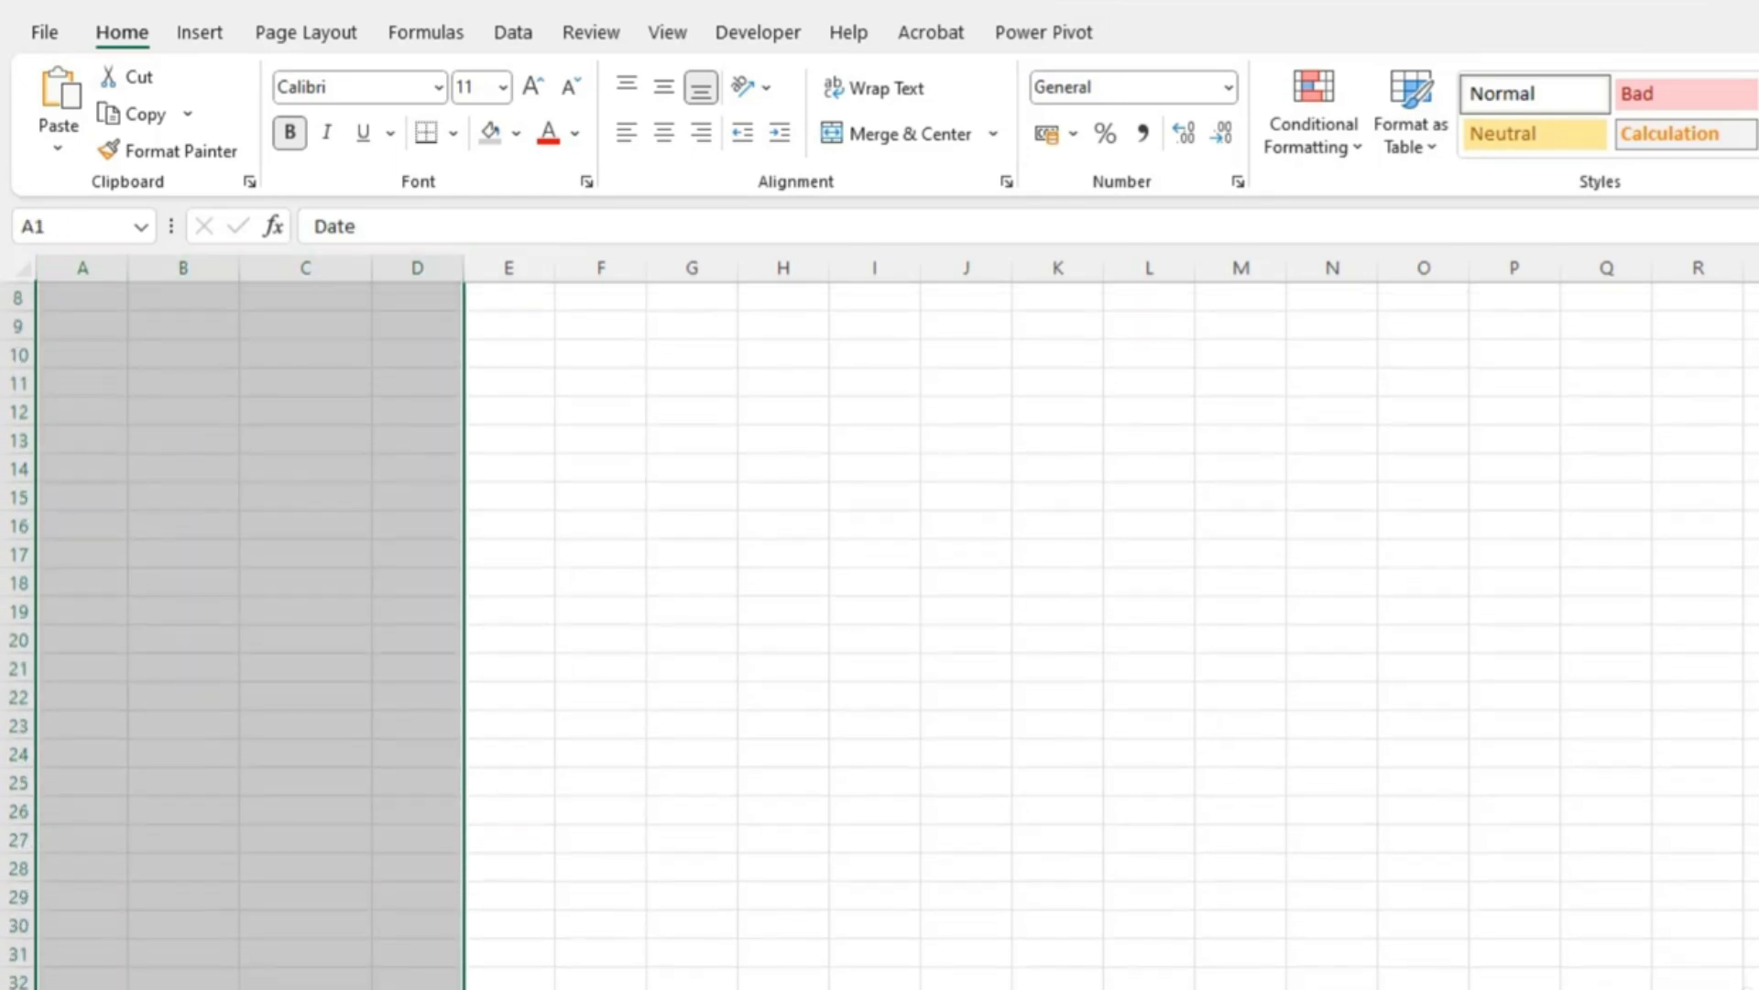
scroll(431, 916, up, 3)
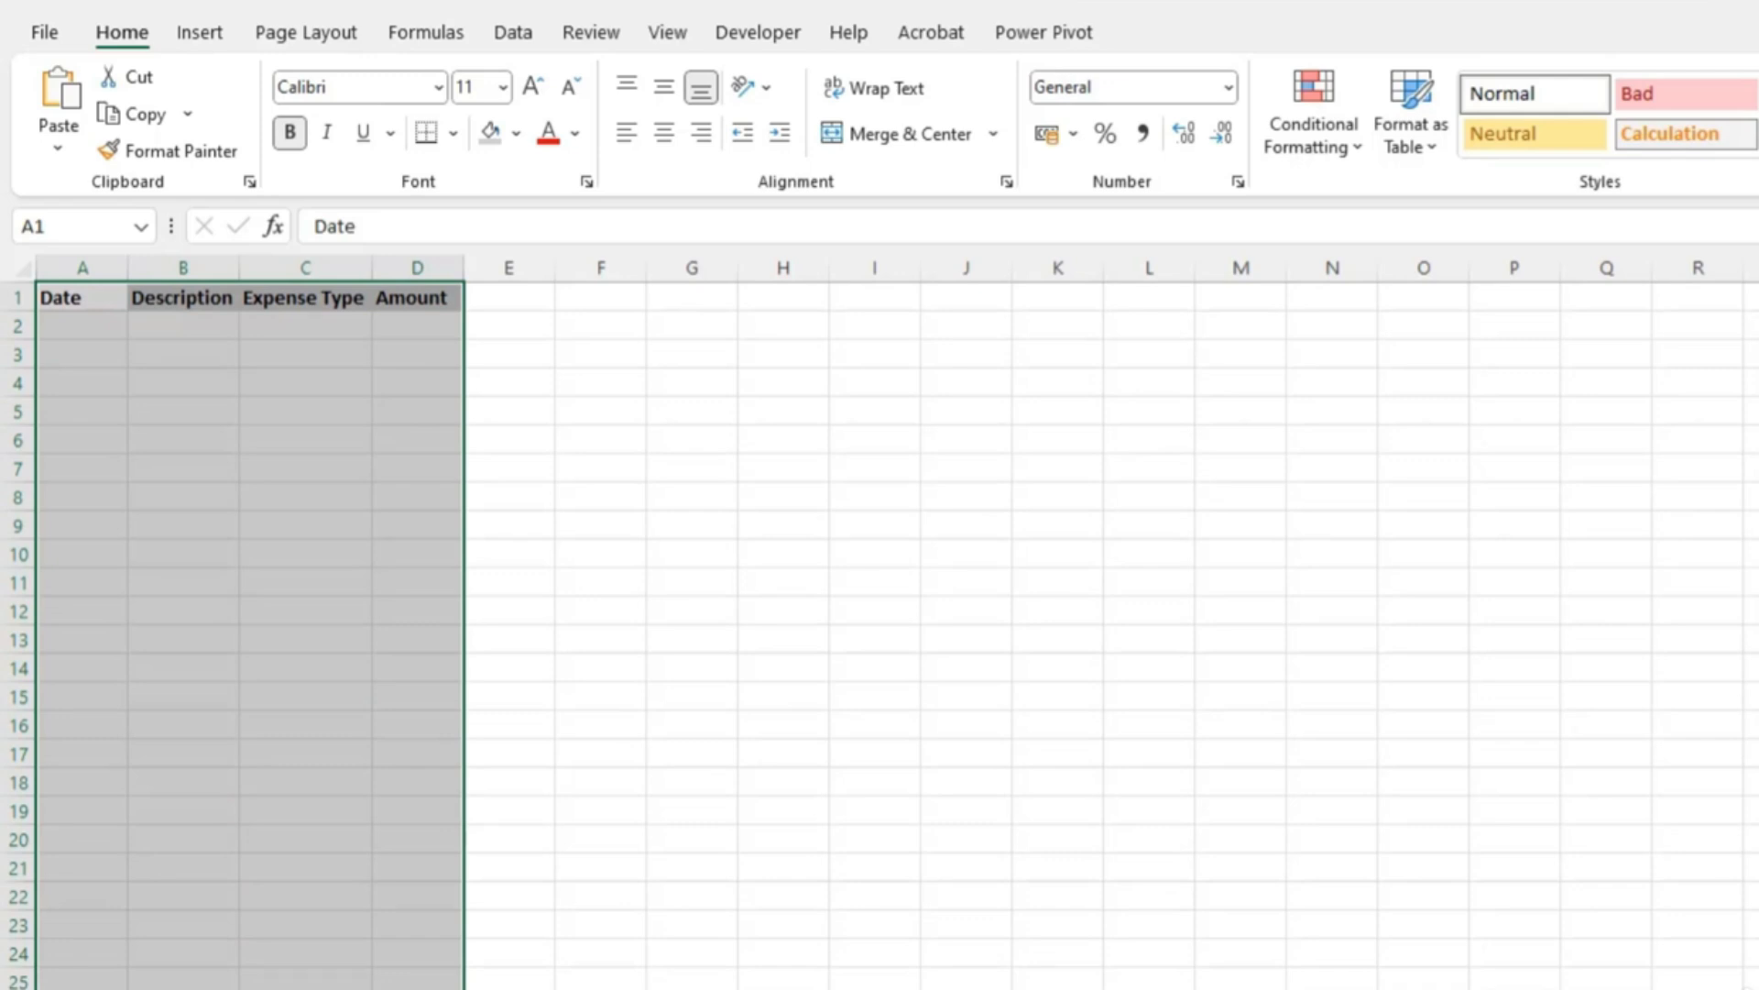
click(453, 138)
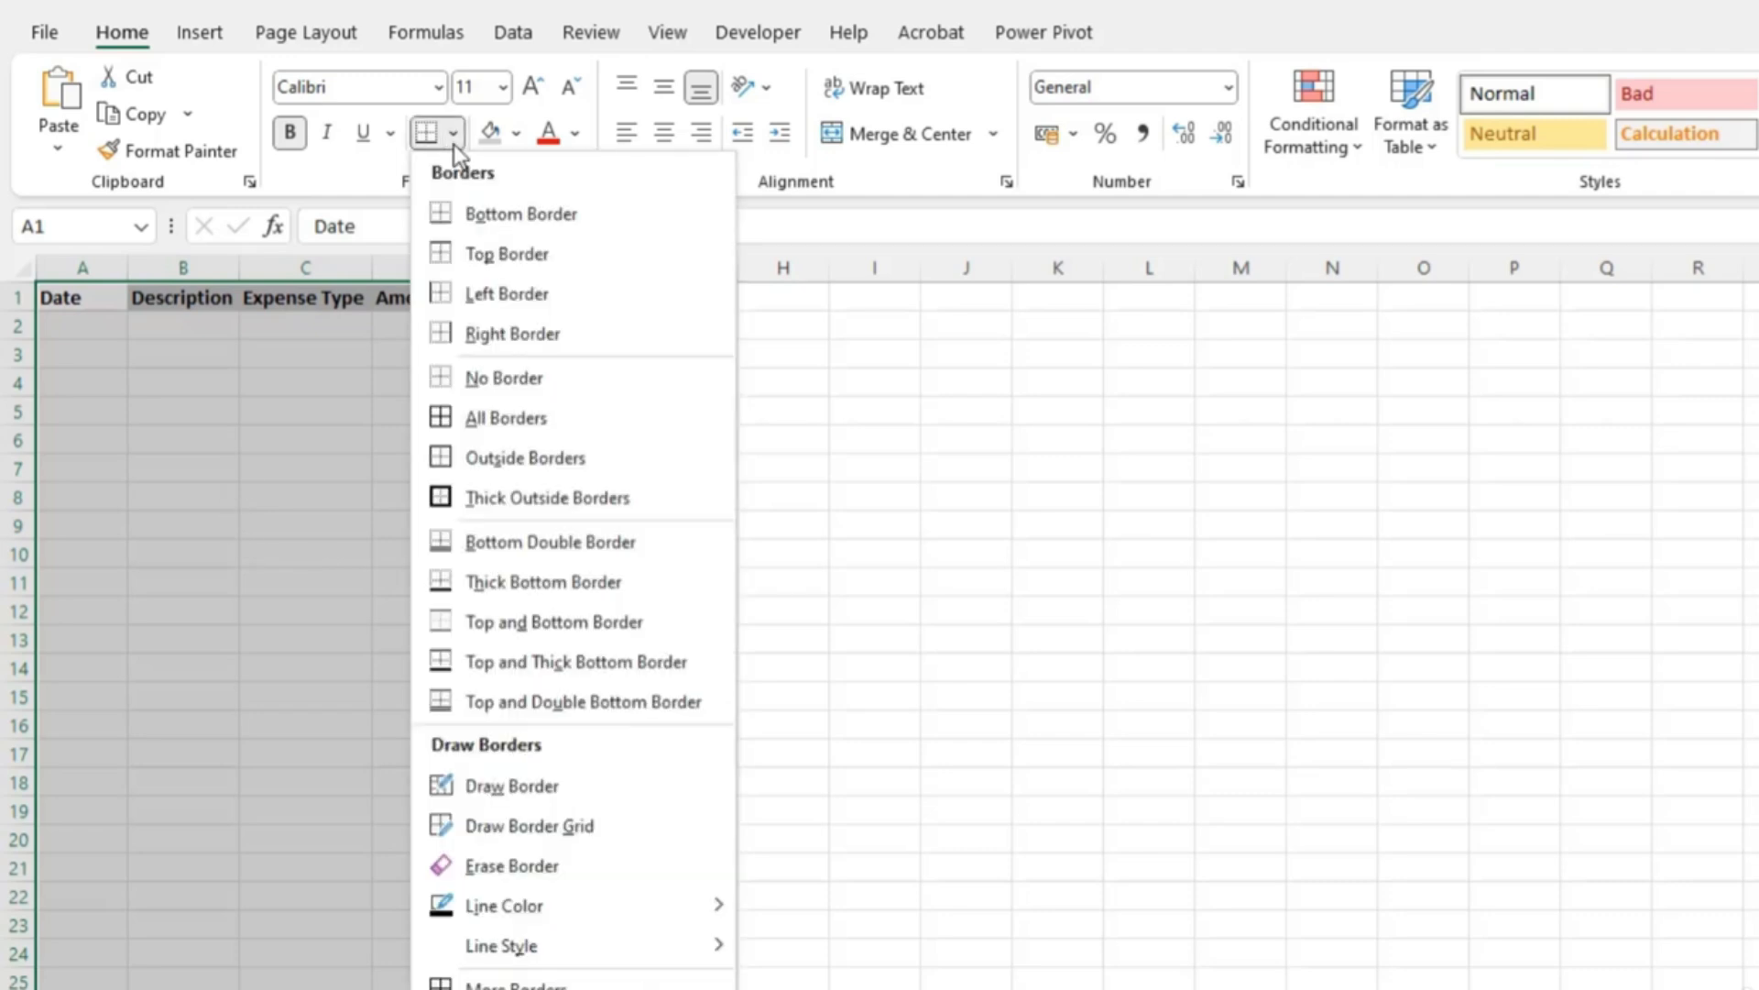
click(511, 422)
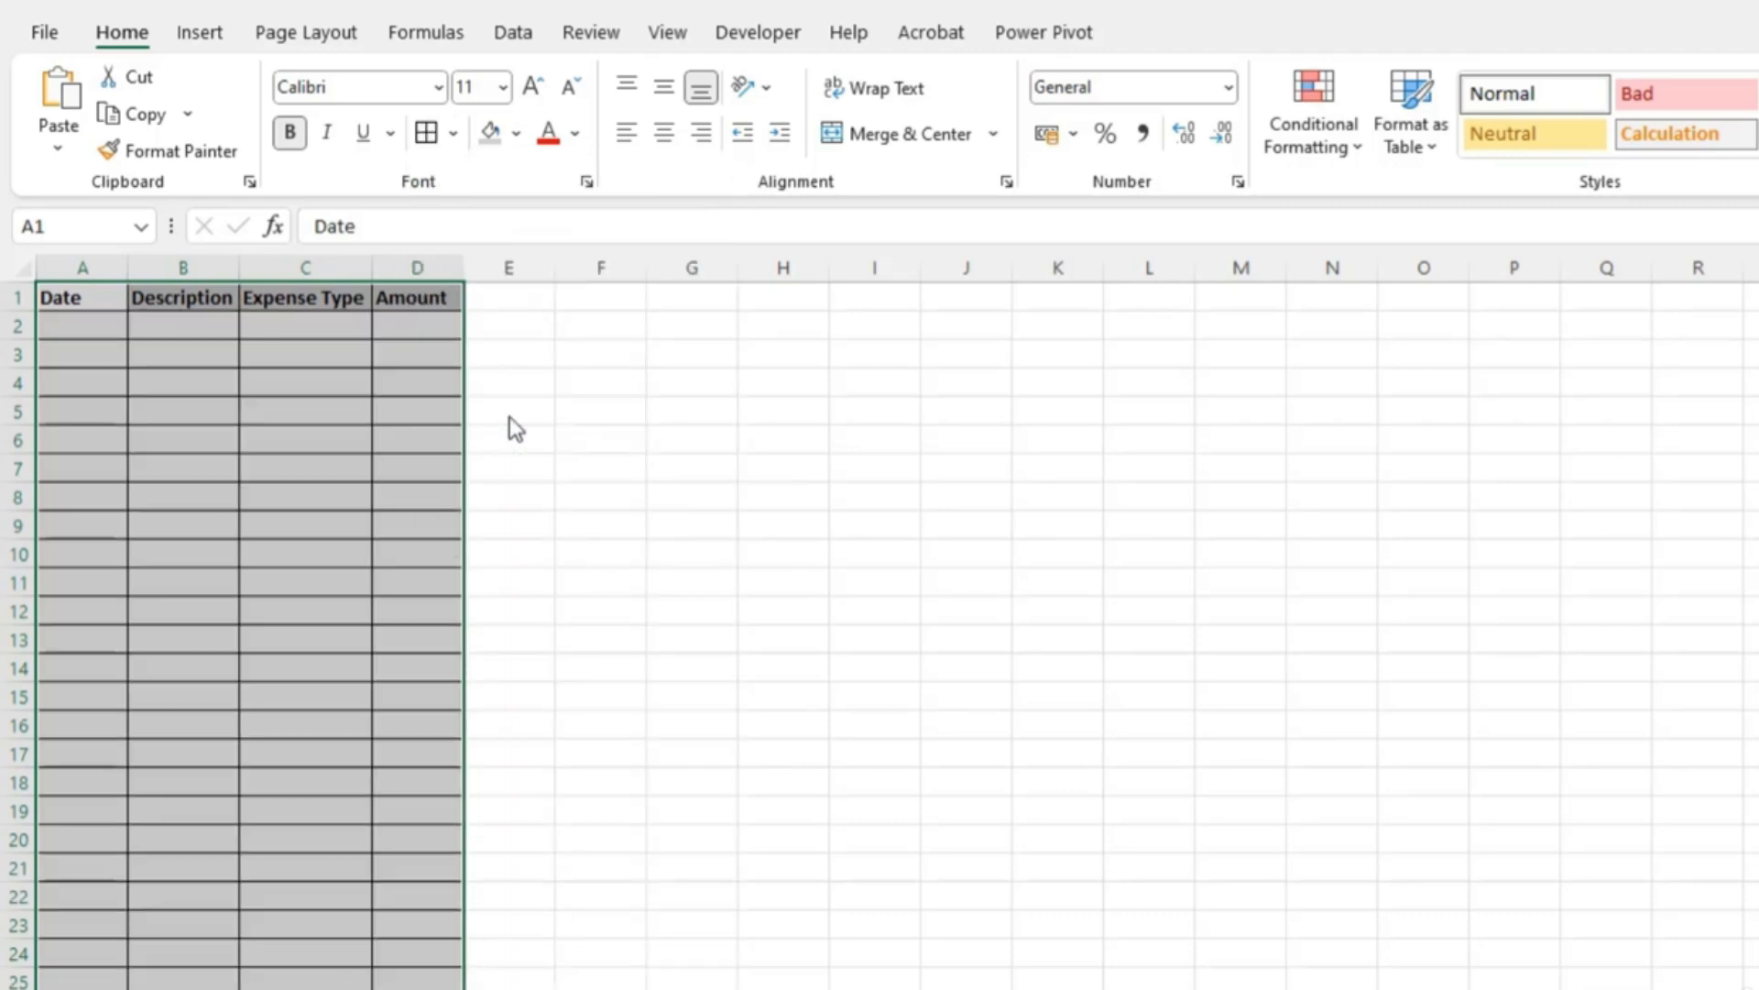
click(110, 424)
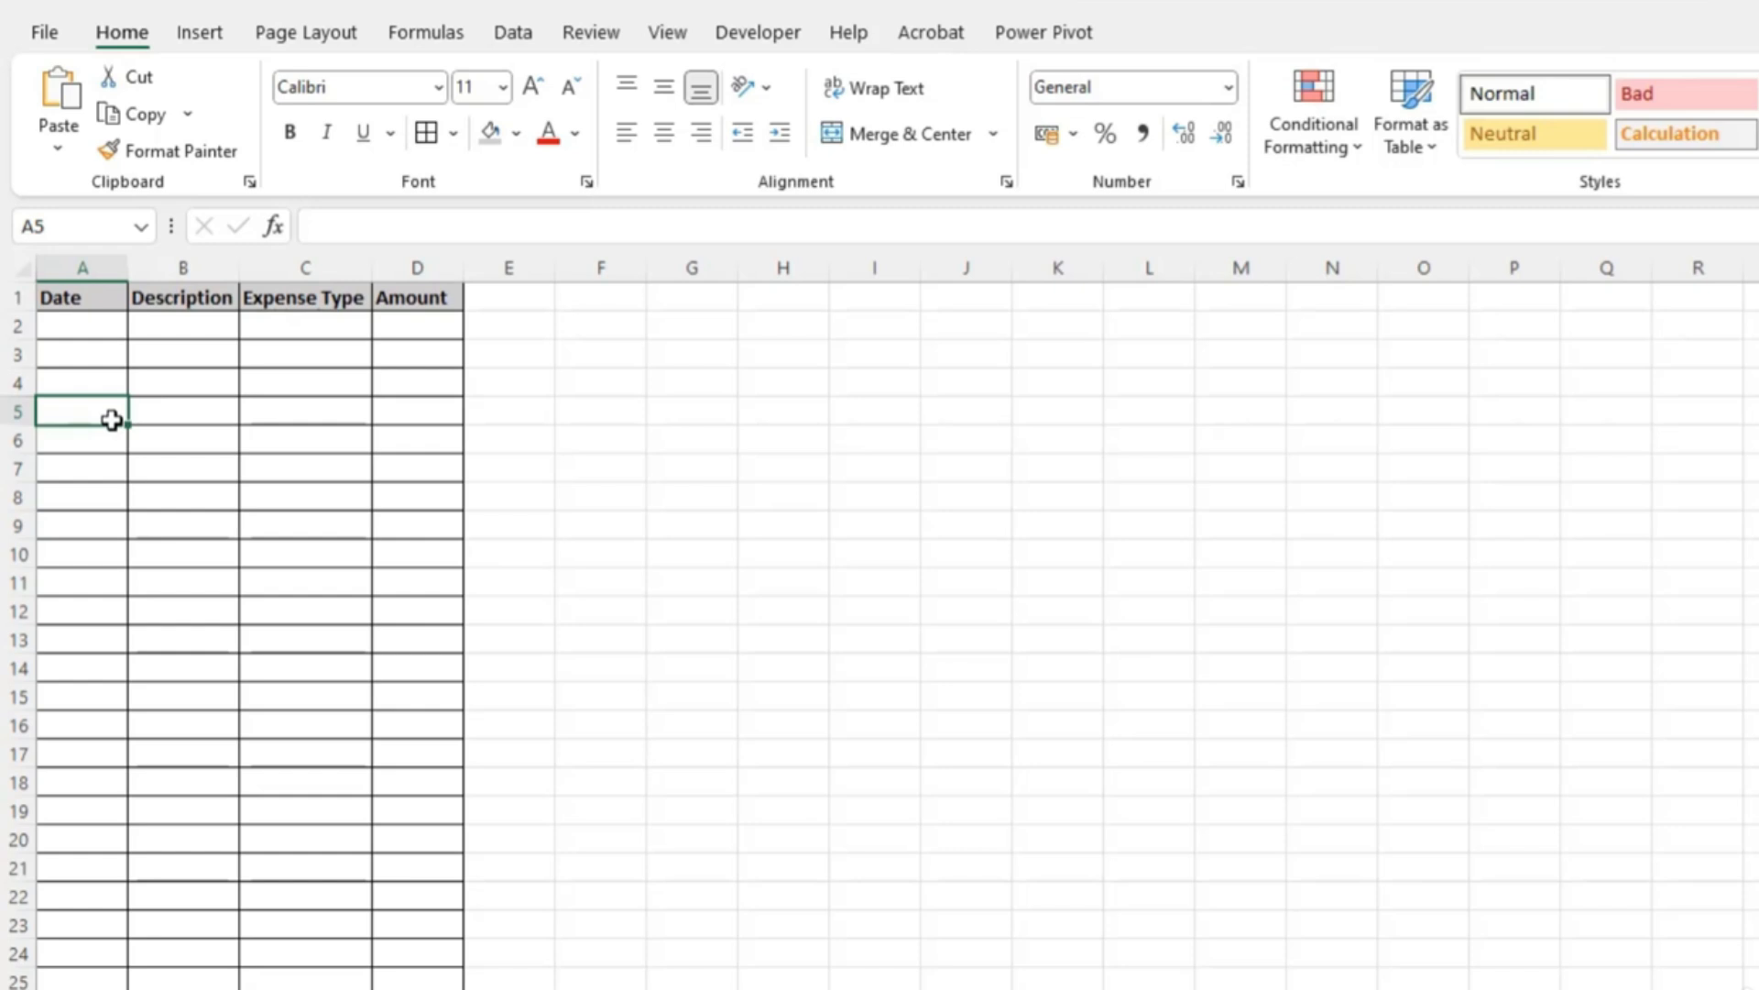
- Enter the heading Category wise expense in cell I5
click(851, 417)
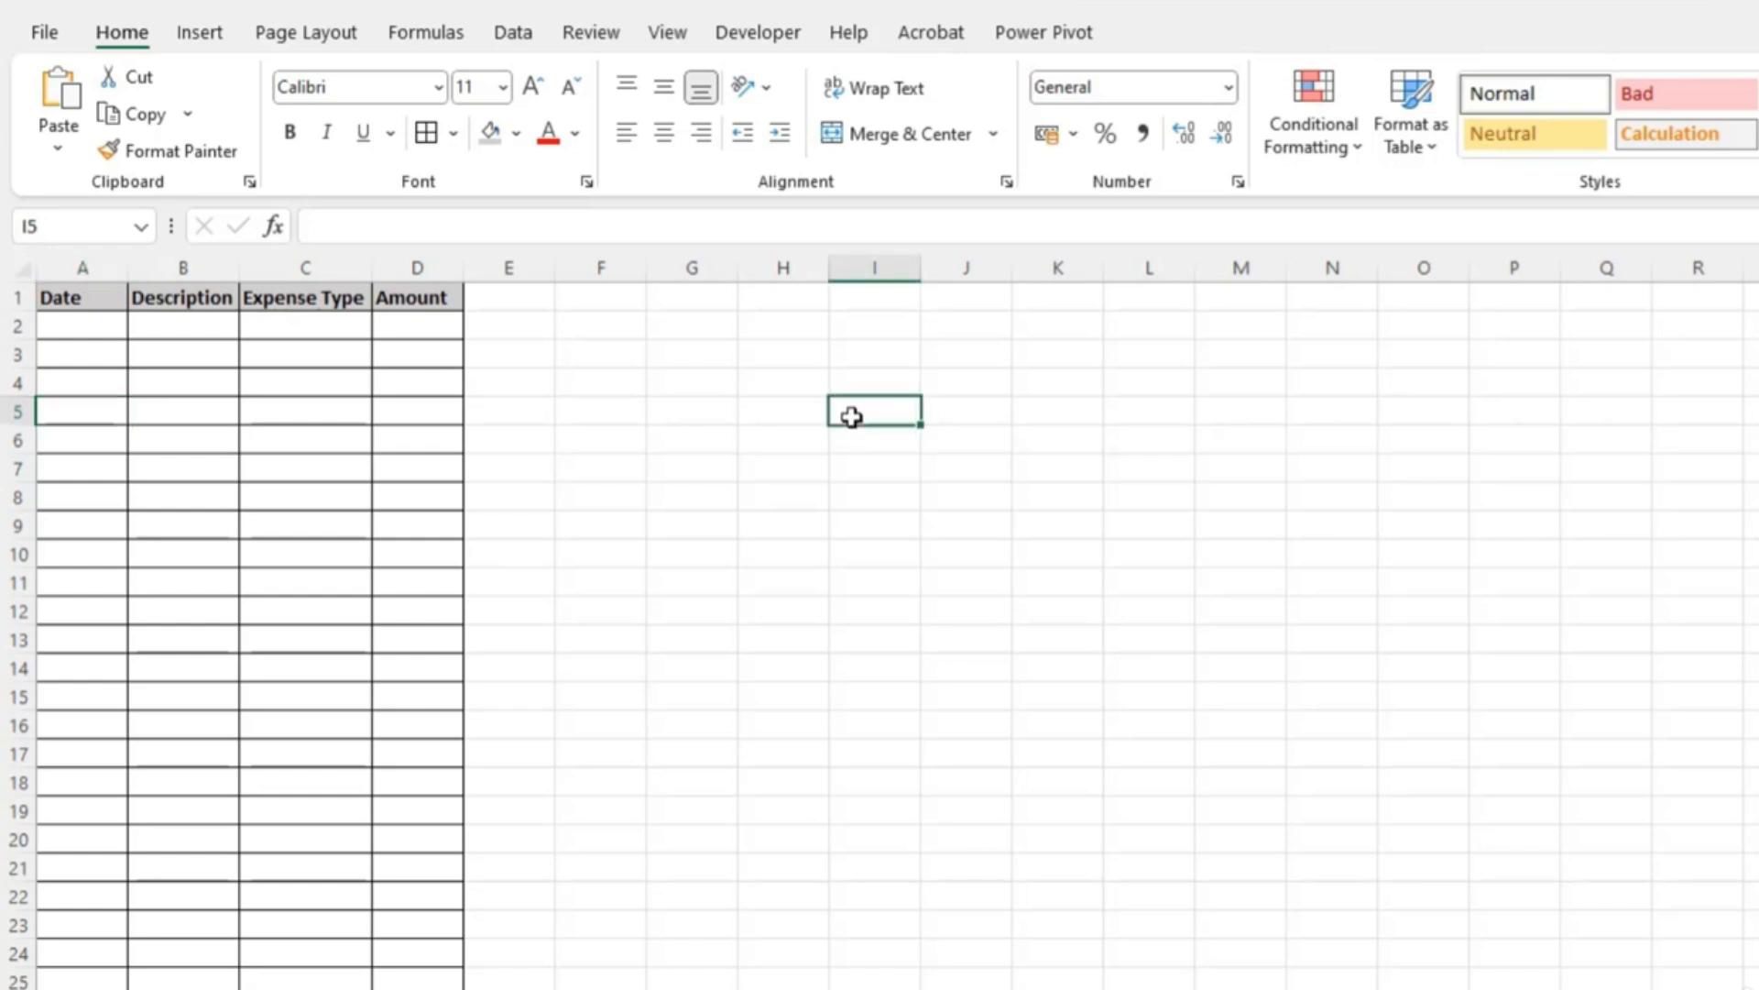
text(Cate)
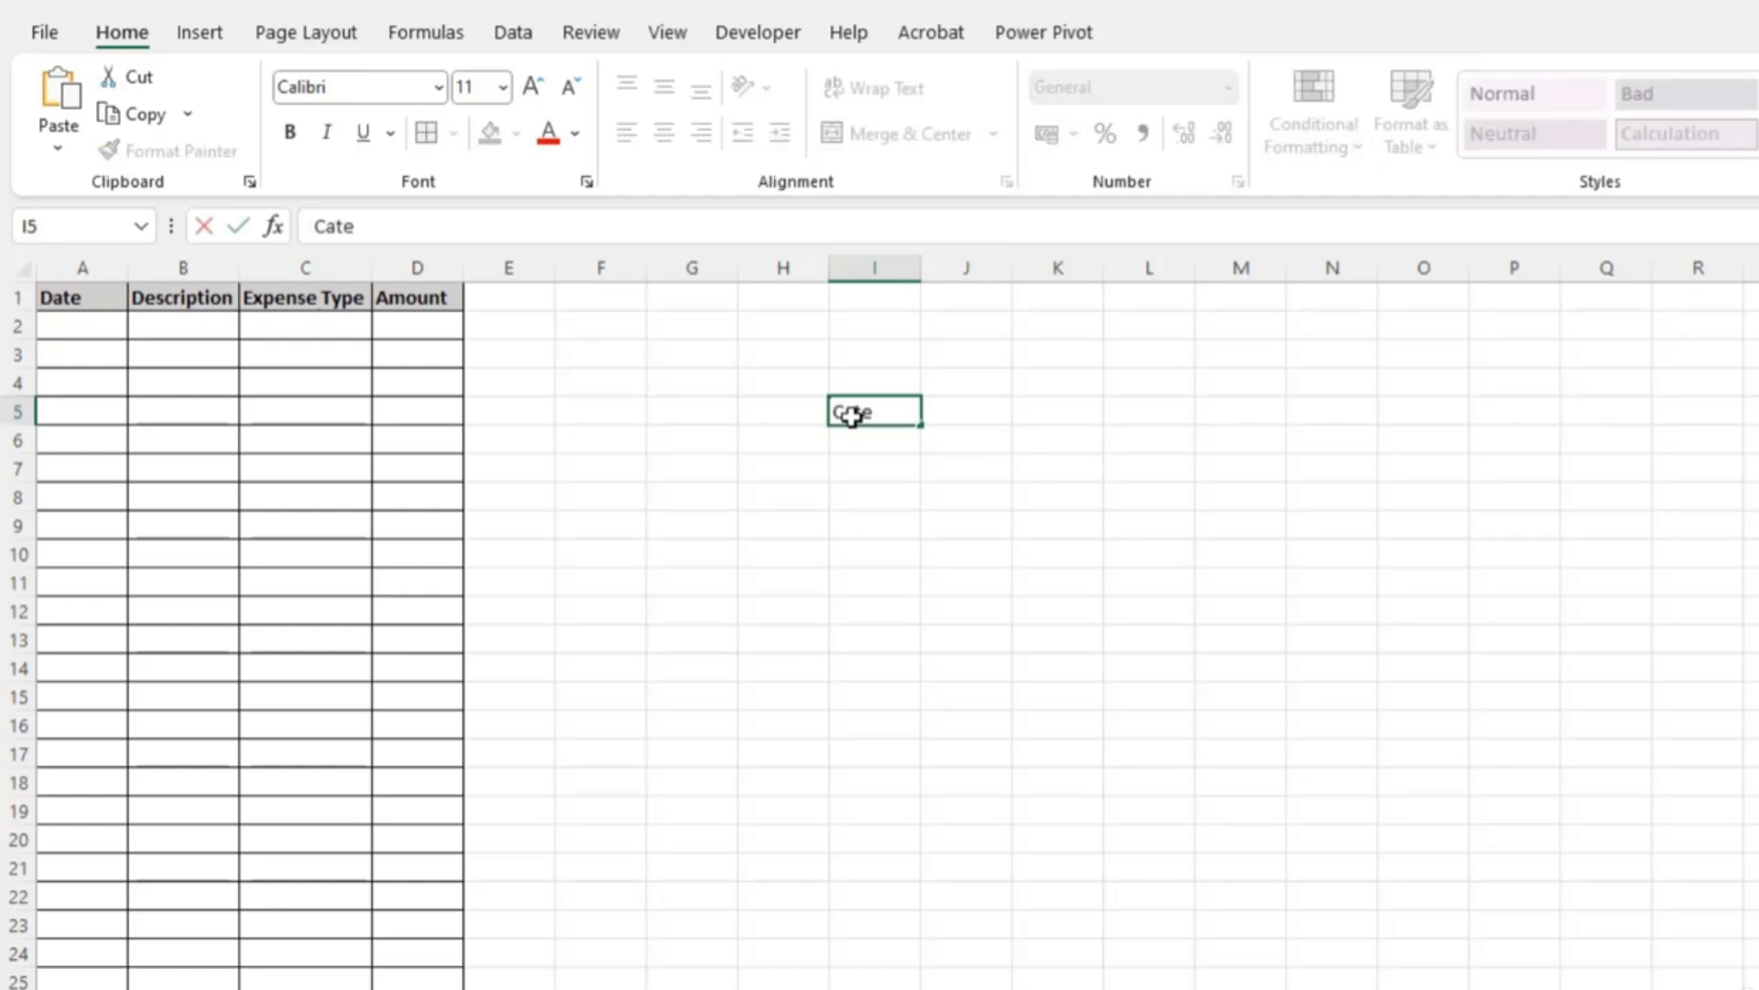
text(gory wise ex)
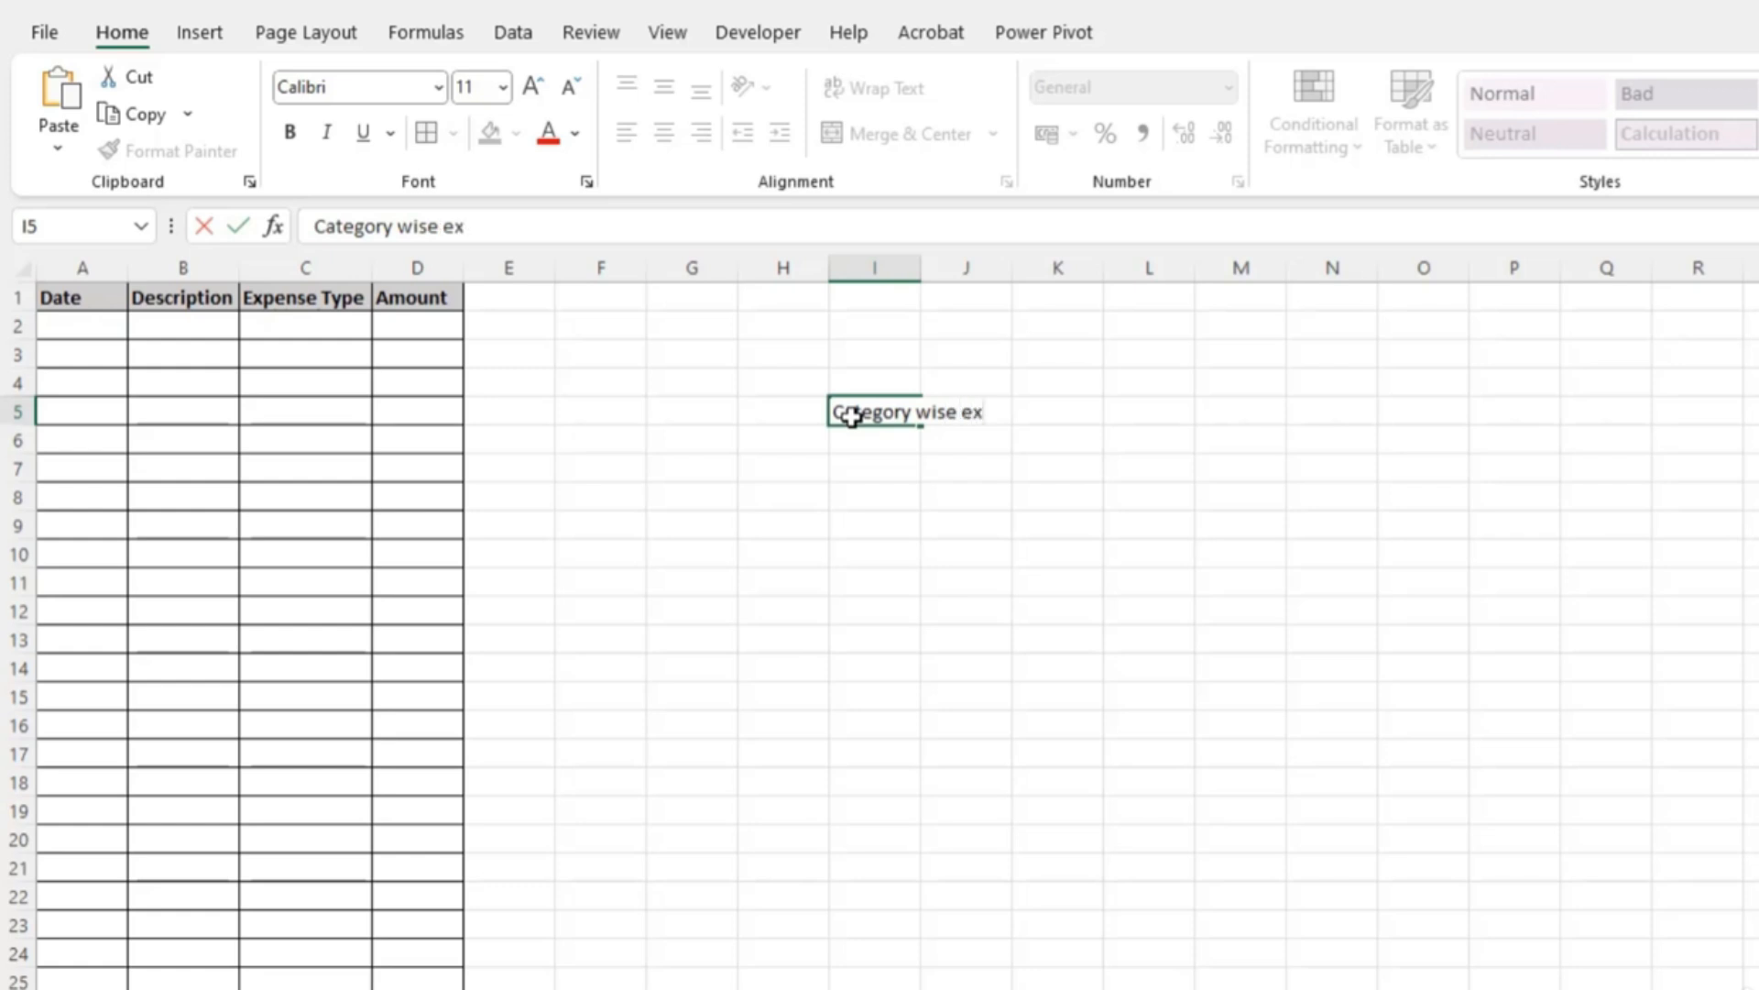
text(pense)
key(Return)
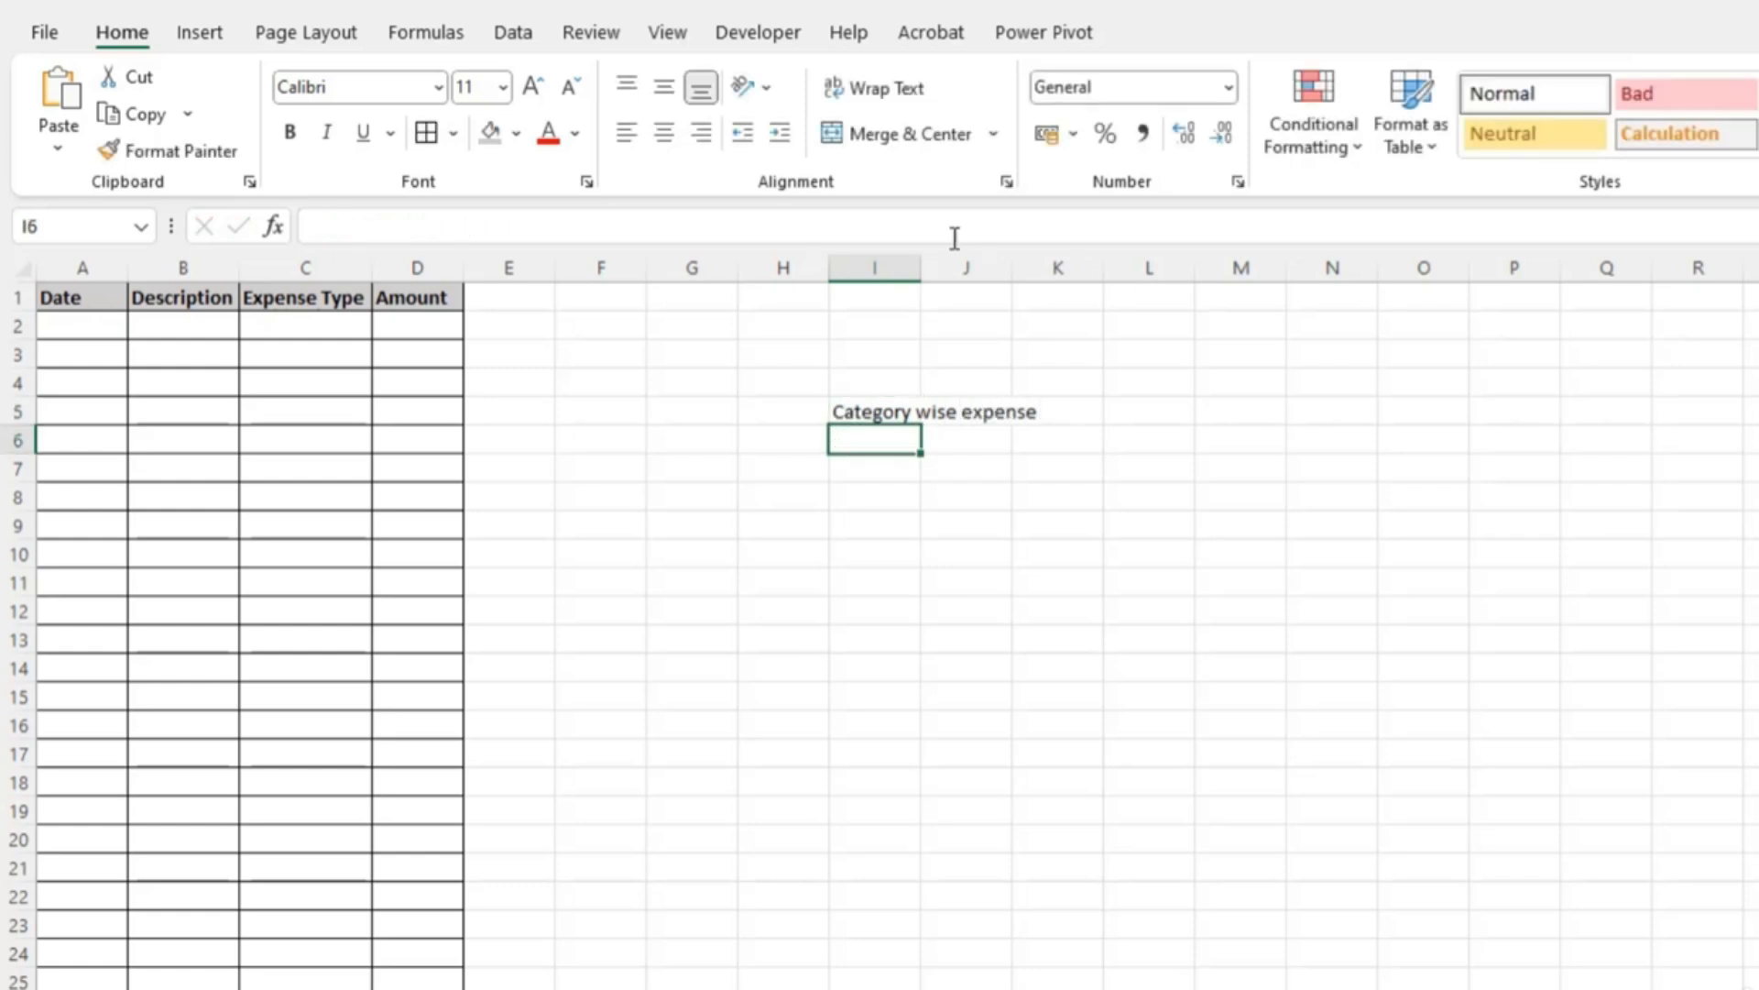
- List Home, Kids, Grocery, Electricity and Miscellaneous in cells I7 to I11 and autofit the width of column I
click(902, 474)
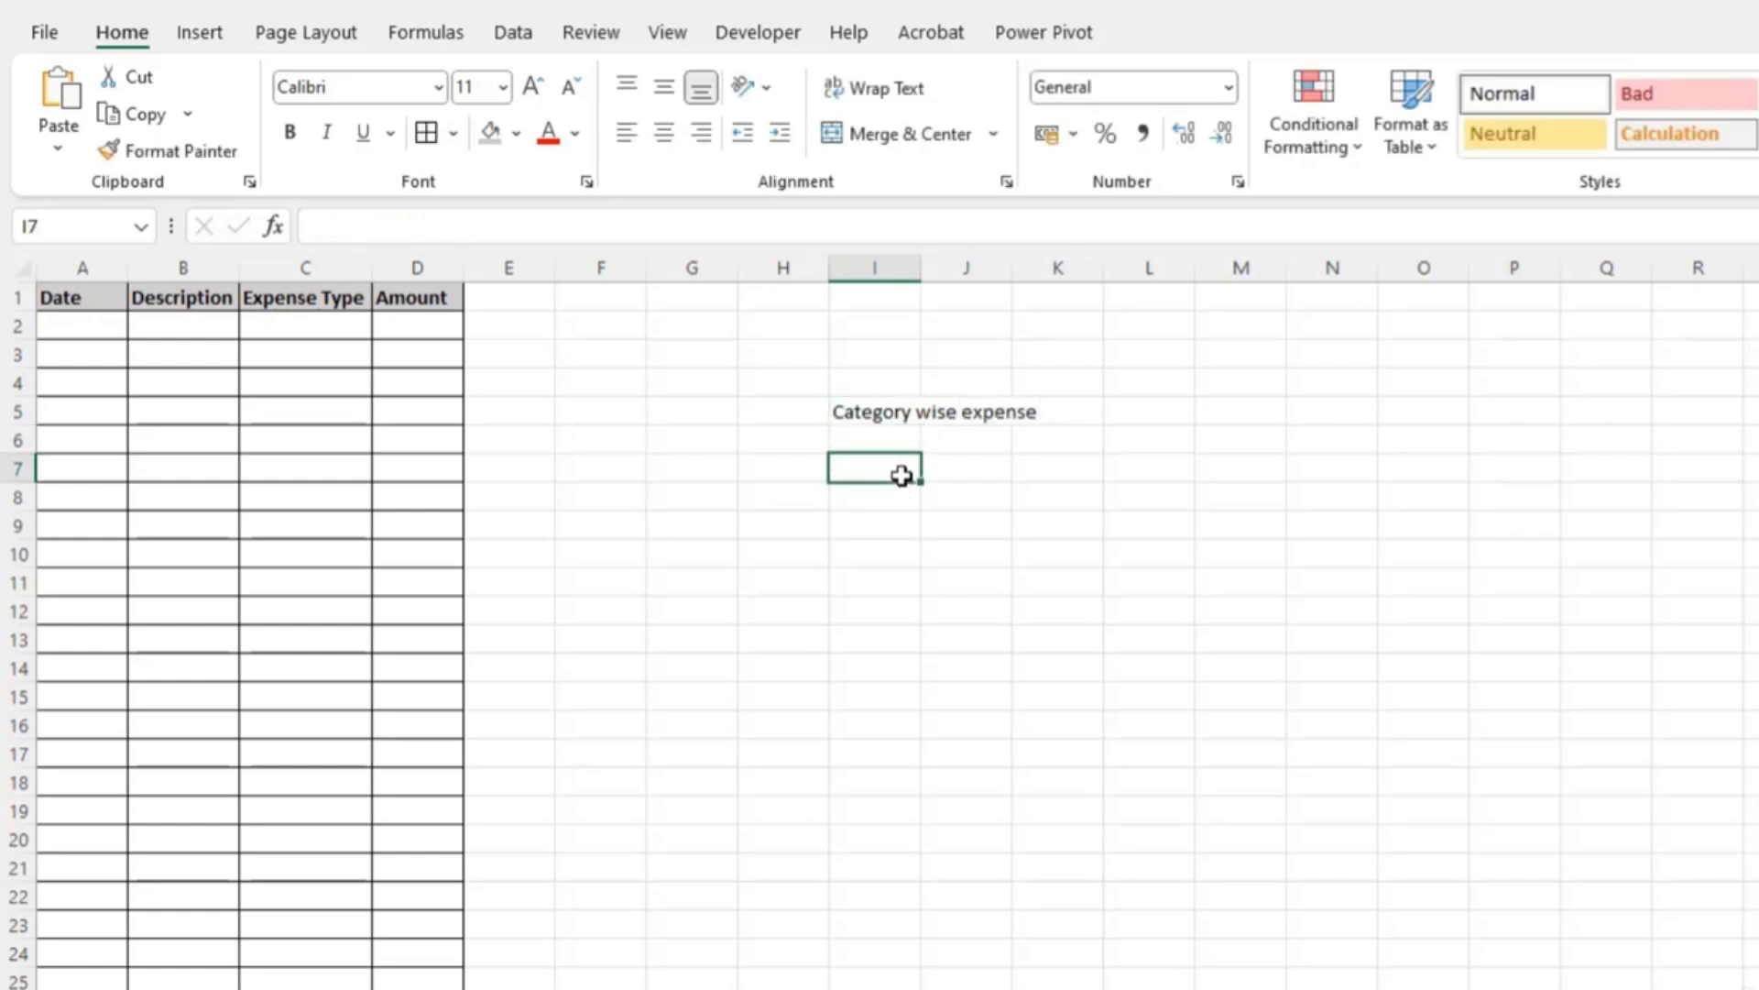
text(Home)
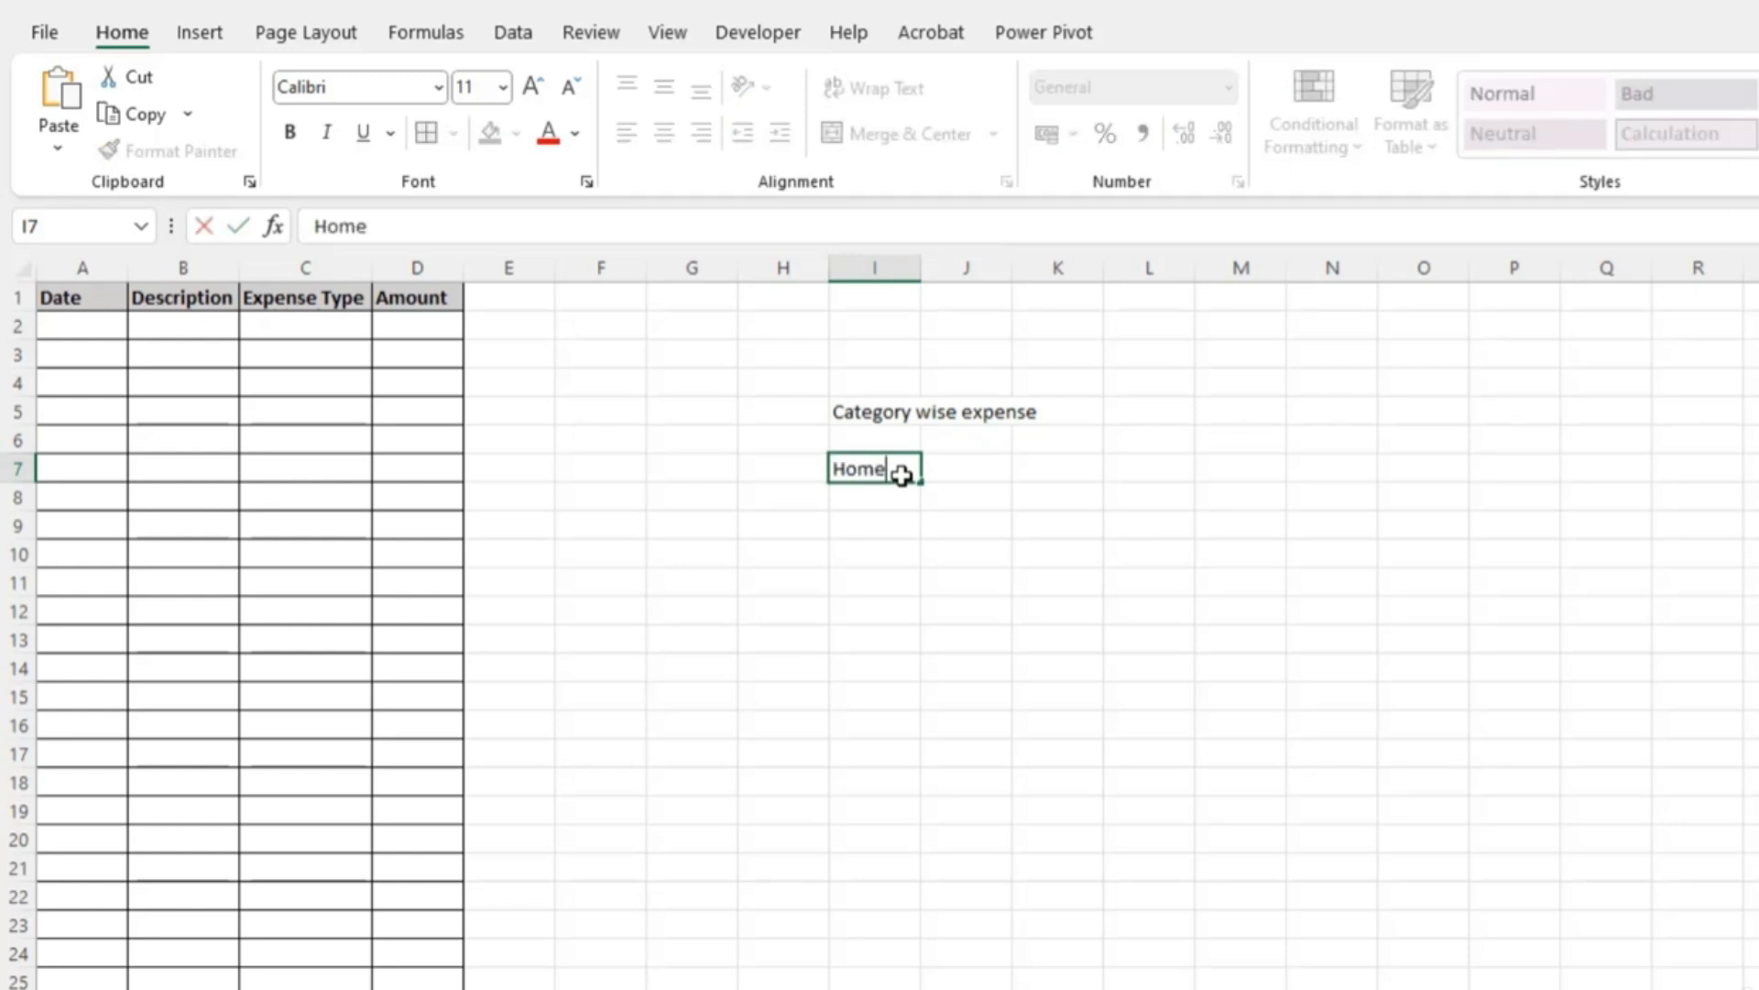
key(Return)
text(Kids)
key(Return)
text(Grocery)
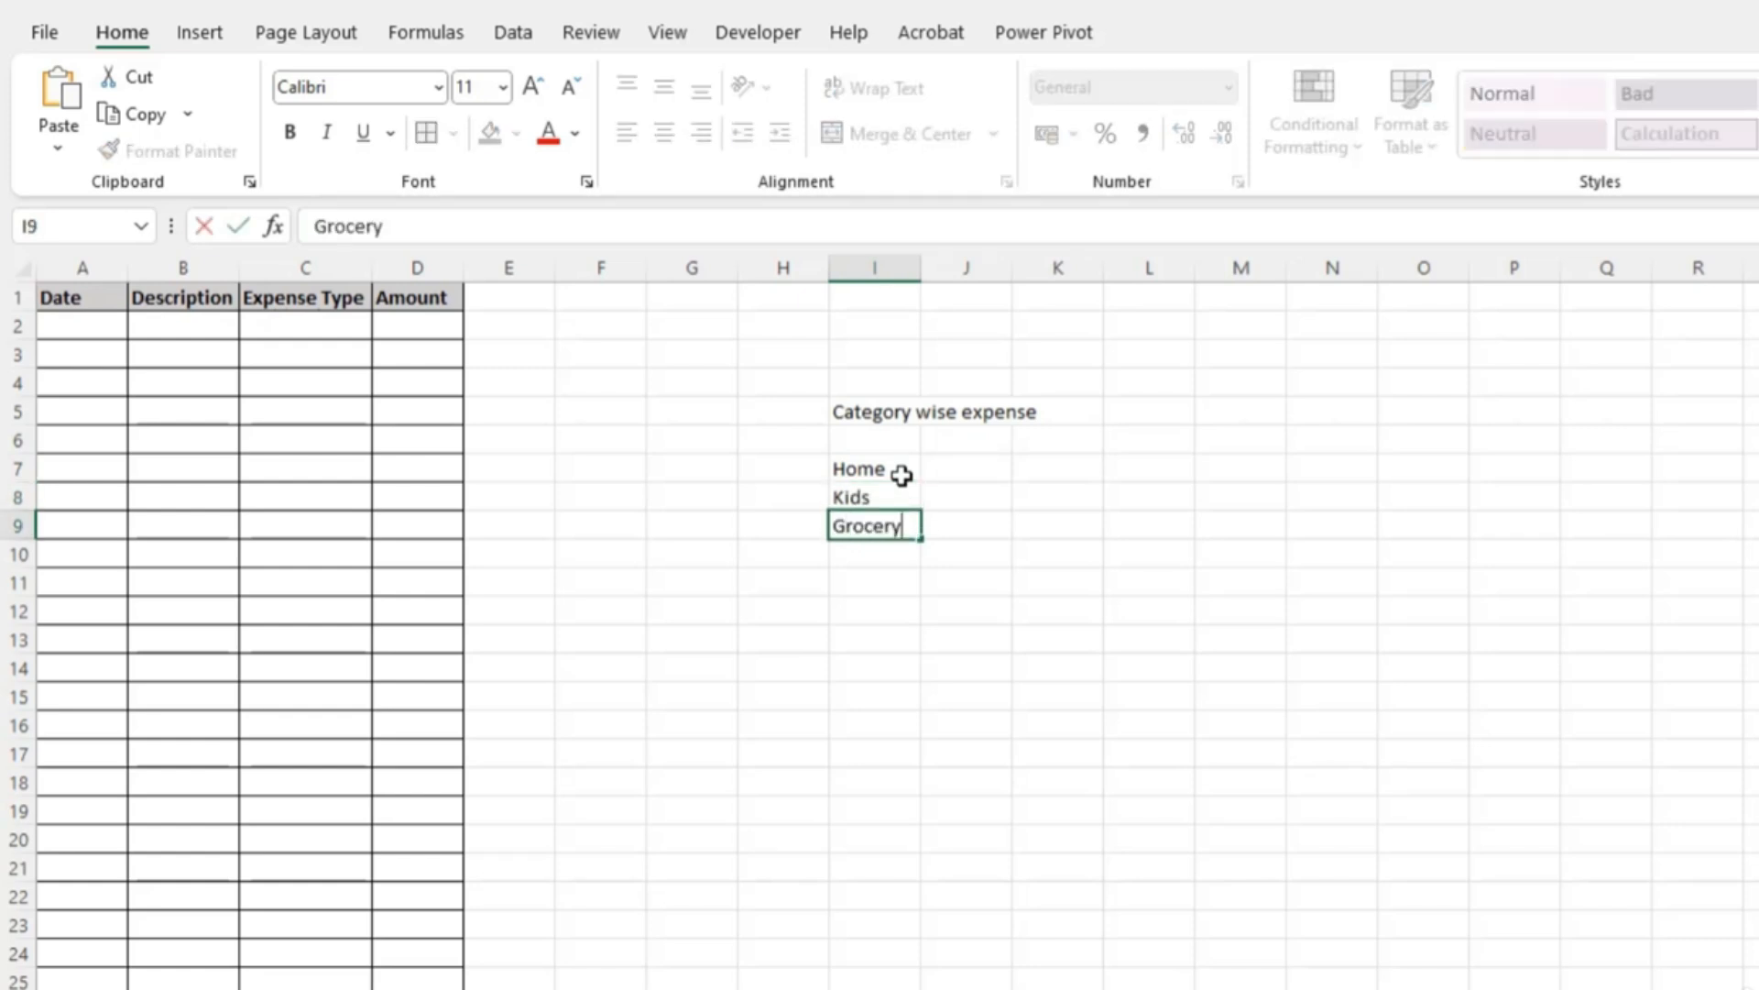
key(Return)
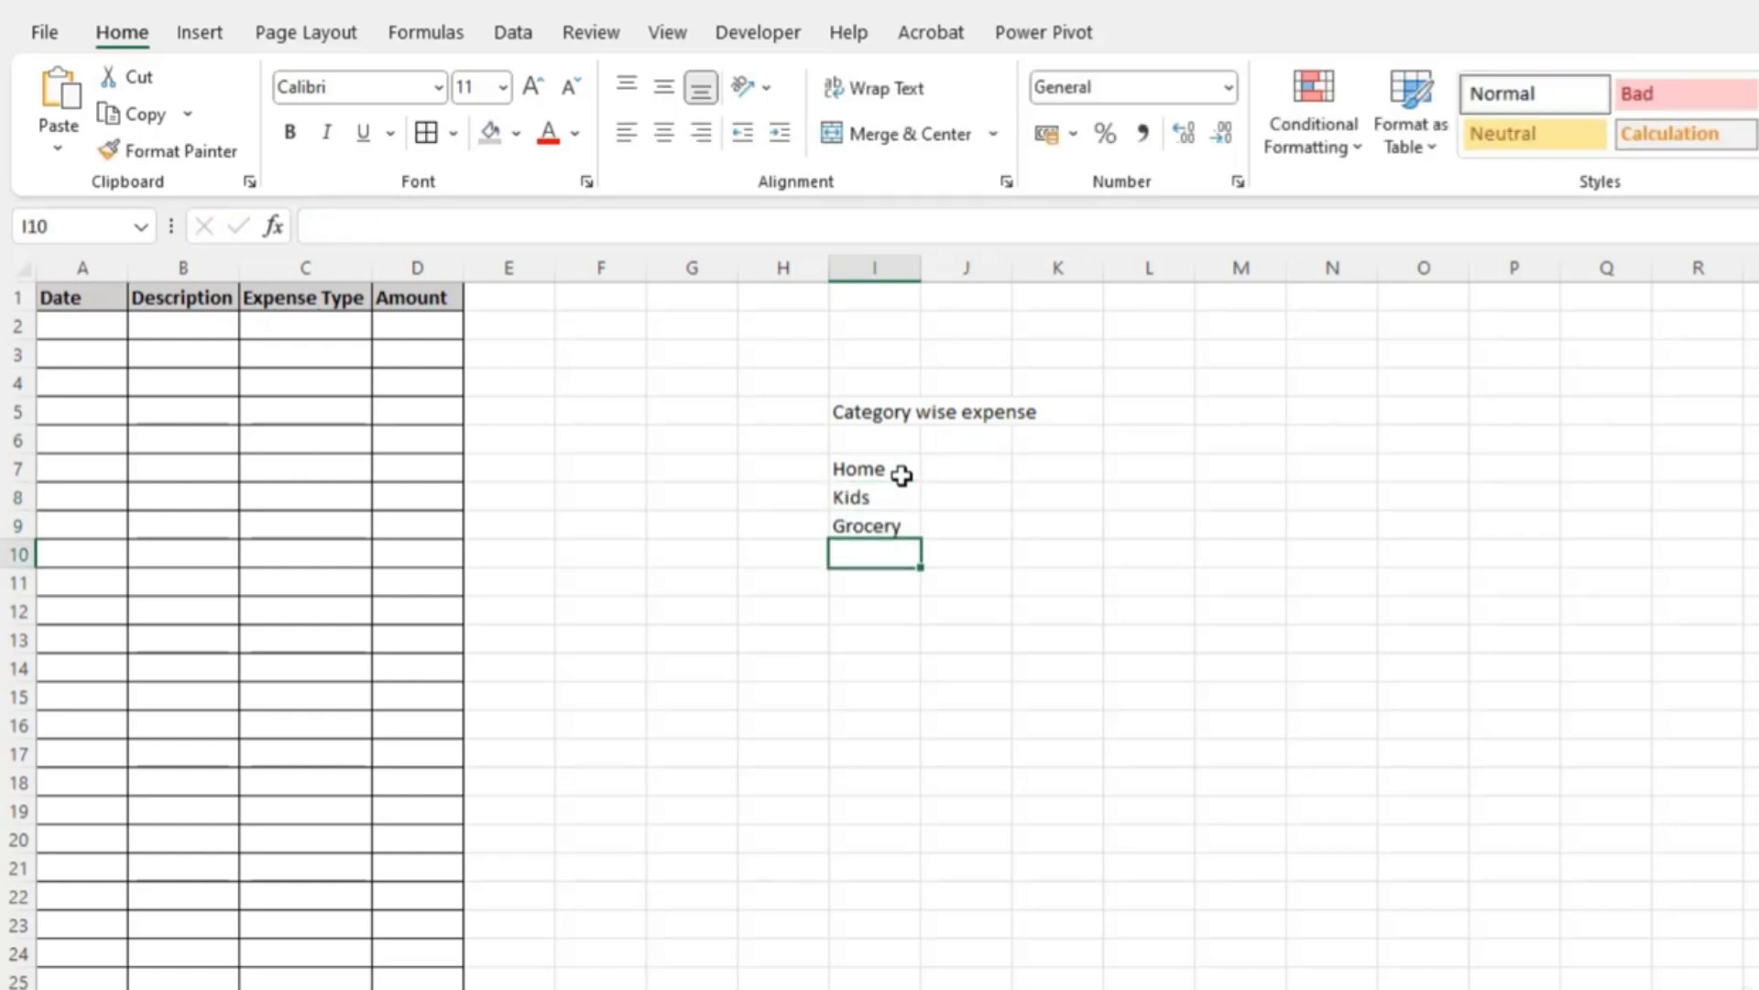
text(Elec)
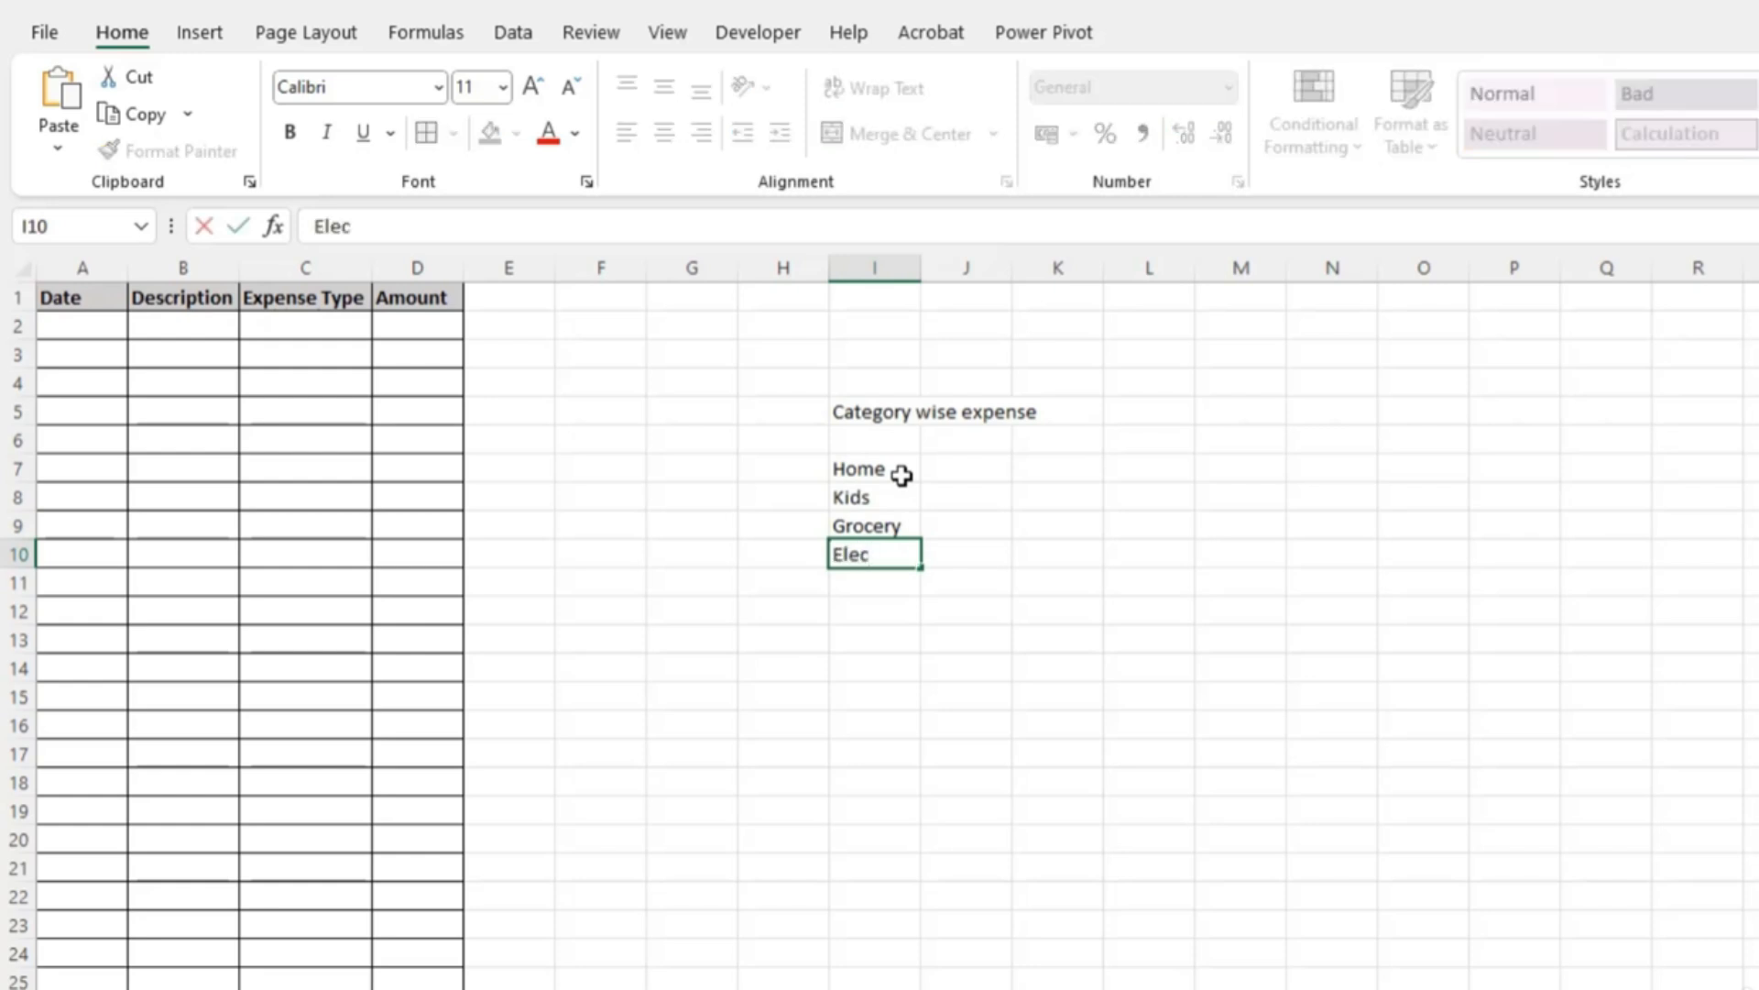
text(tricity)
key(Return)
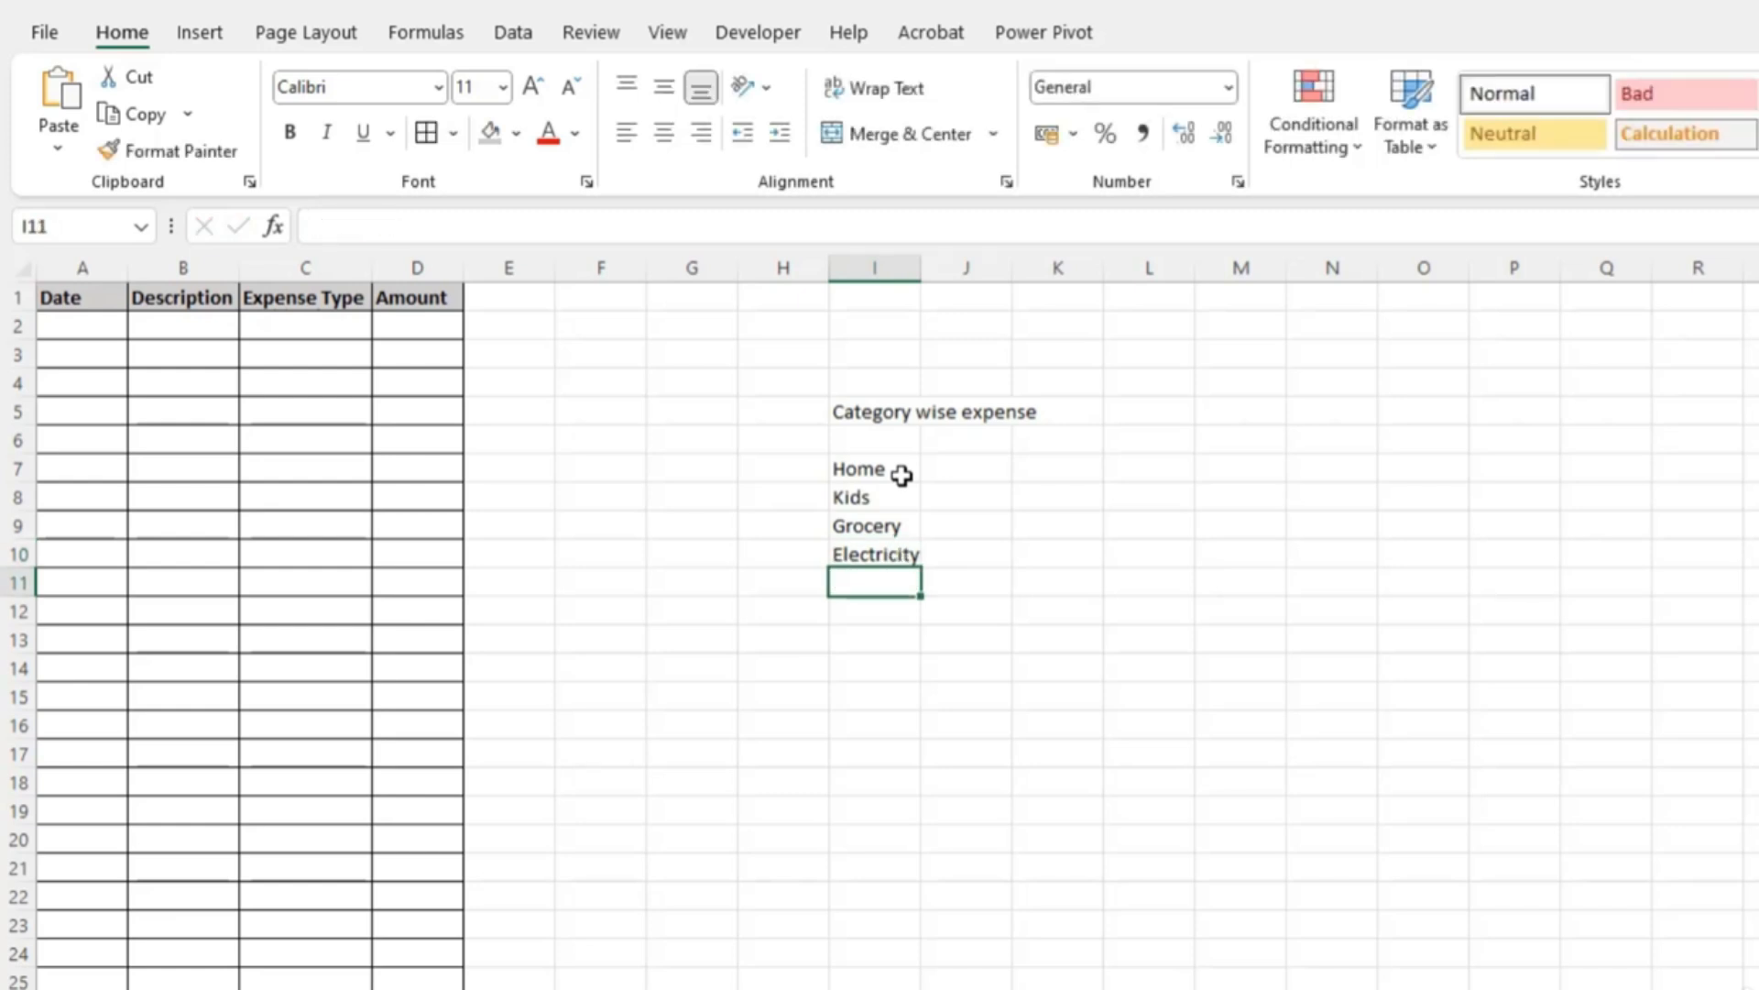
text(Miscellaneous)
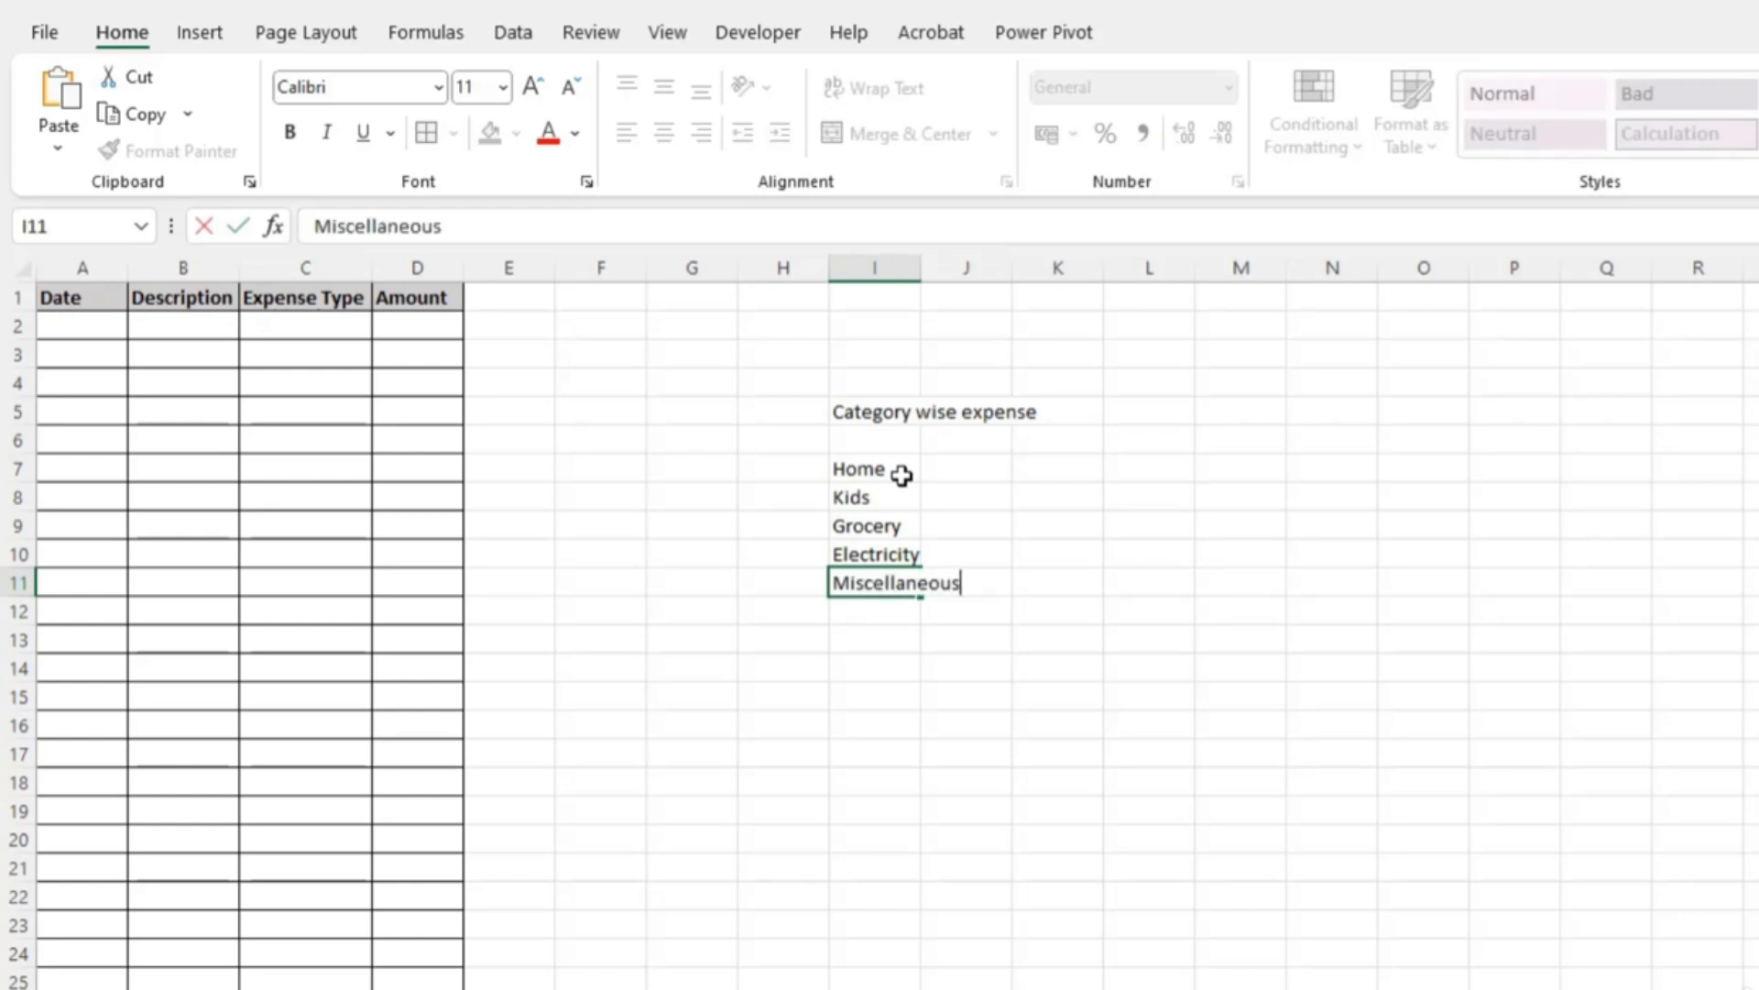
key(Return)
double_click(921, 266)
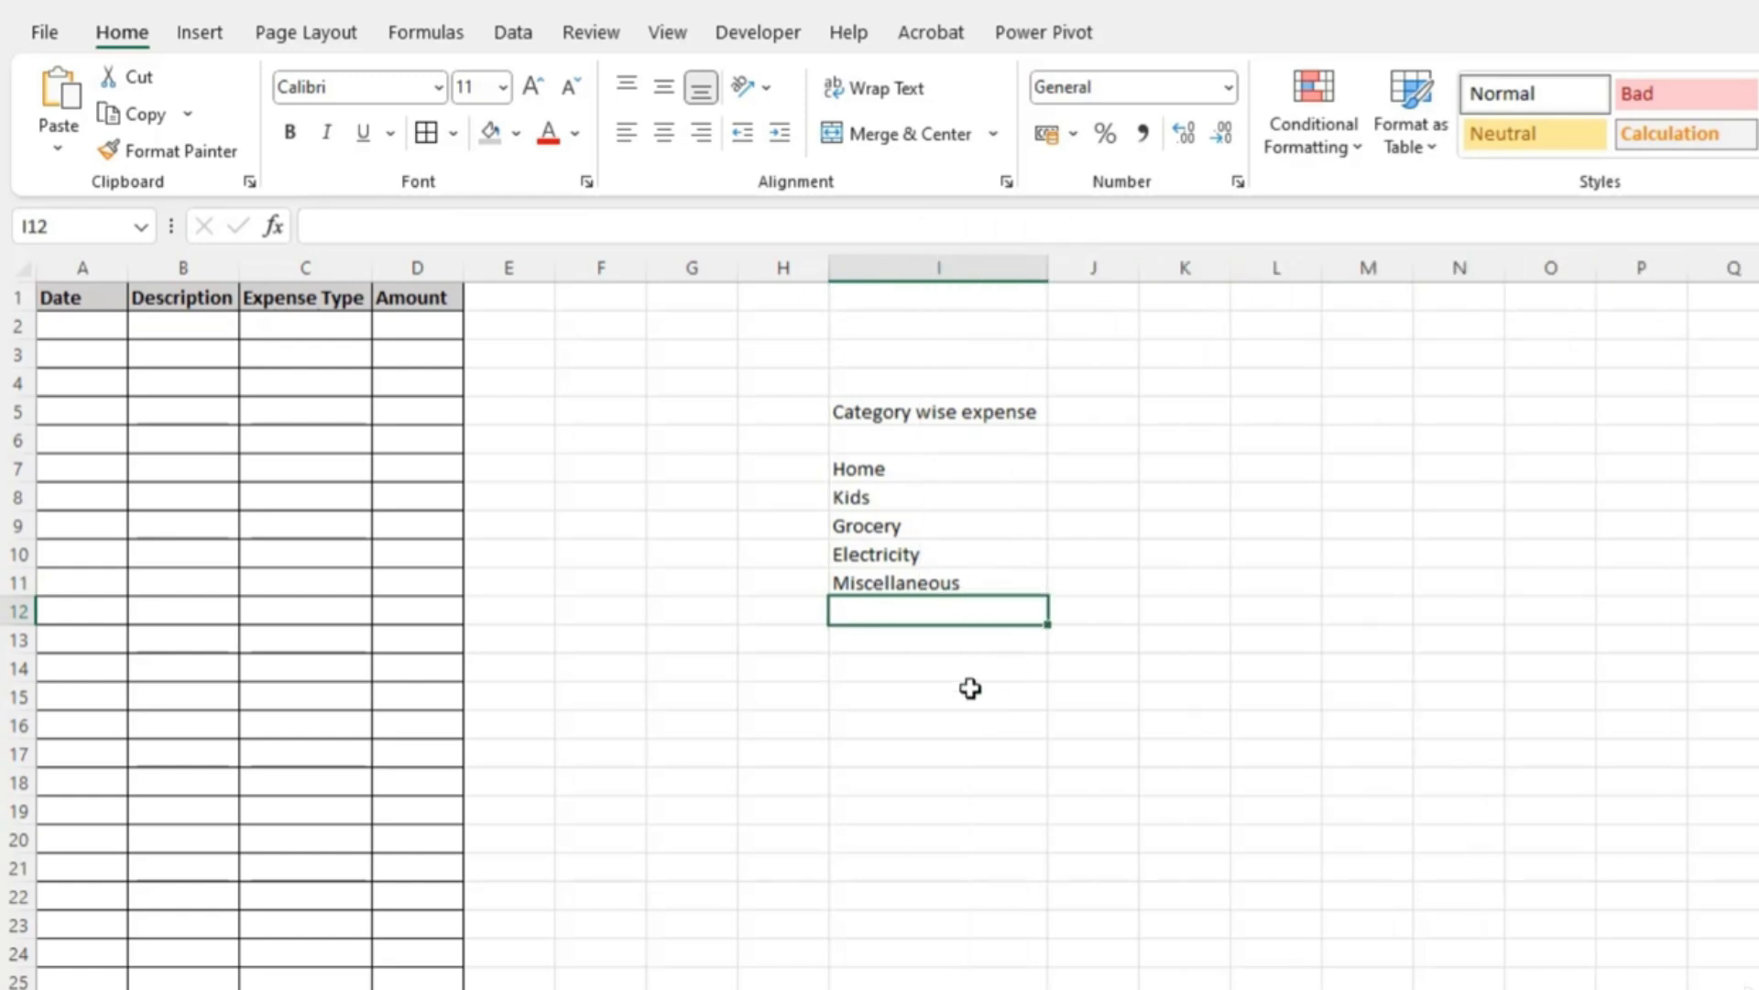
- Replace the heading in cell I5 with Expense Type
key(Up)
key(Up)
key(Up)
key(Up)
key(Up)
key(Up)
key(Up)
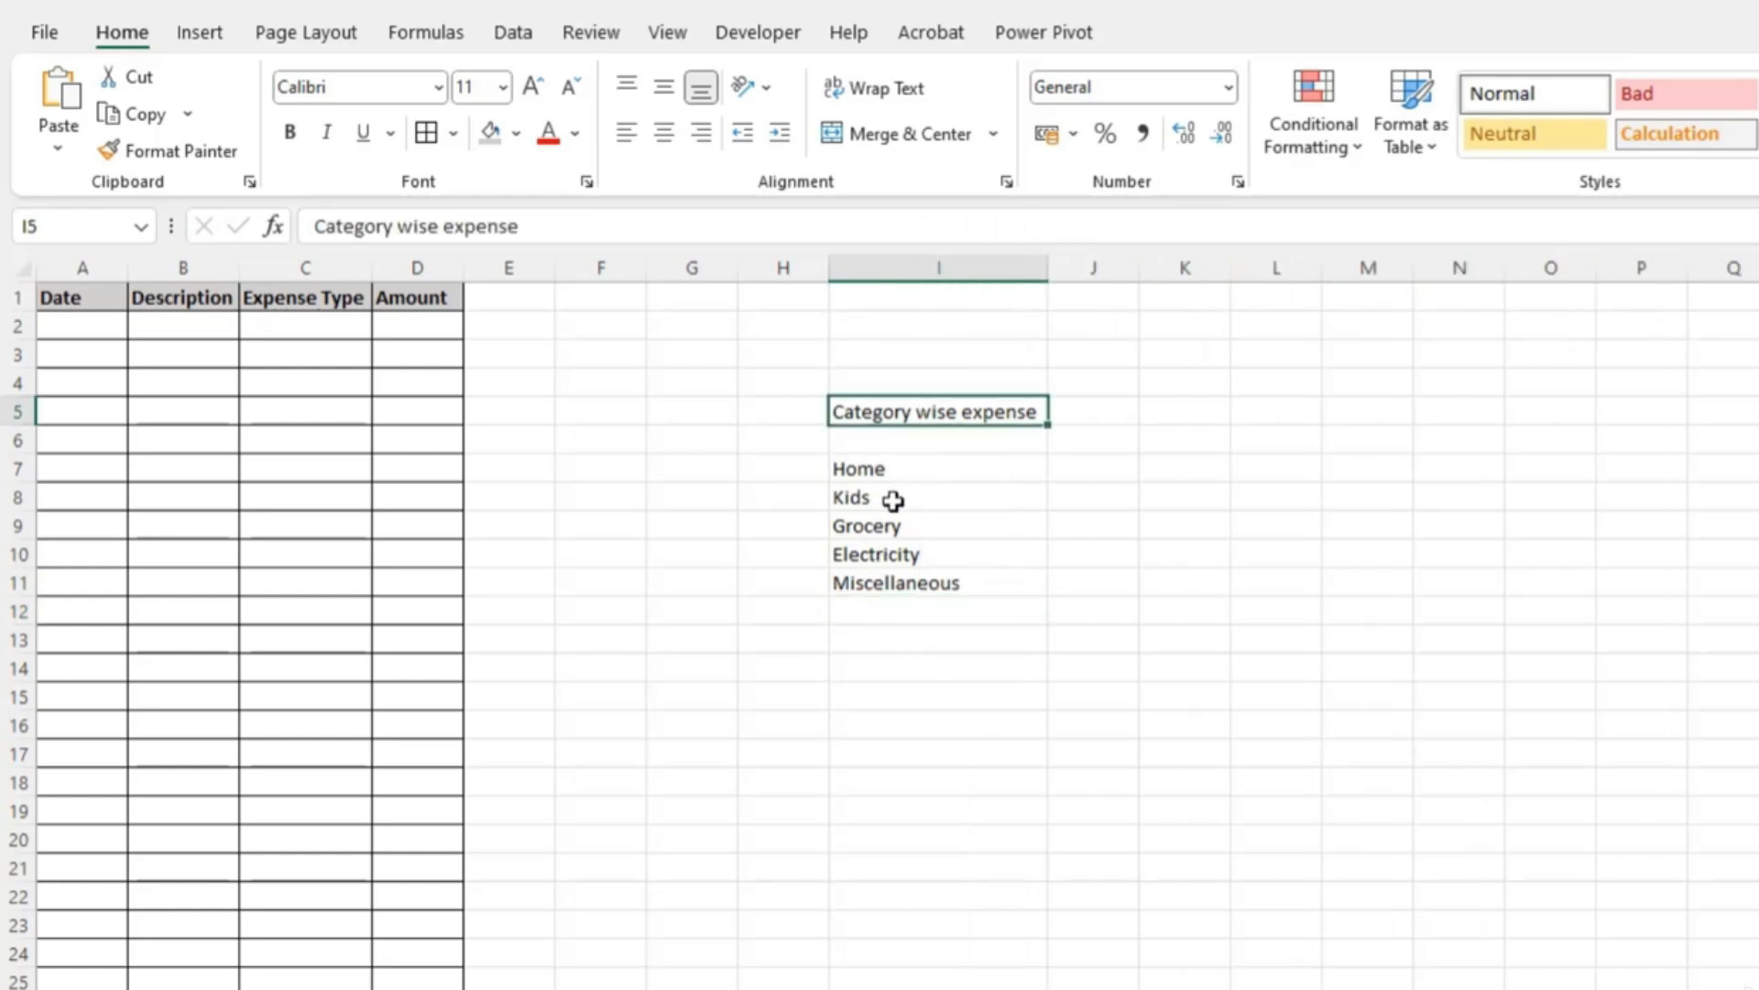
text(Expense Type)
key(Return)
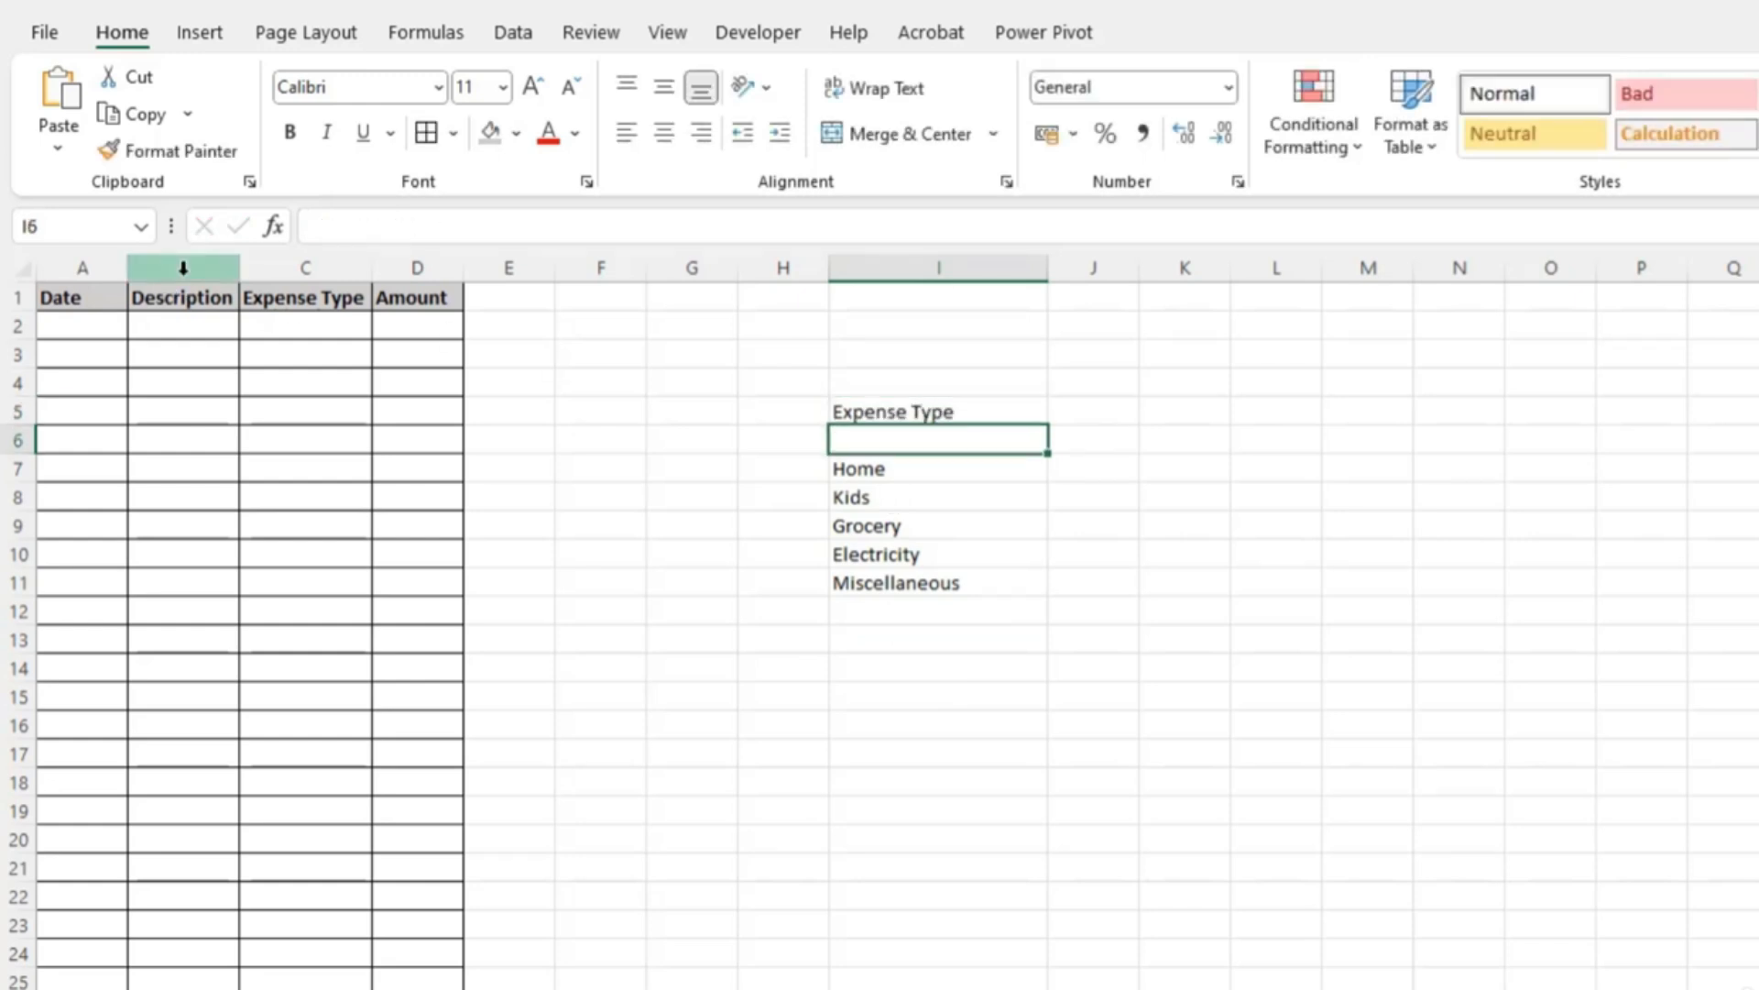
- Start a data validation rule for cell C2, the first entry under Expense Type, that allows a List
click(290, 326)
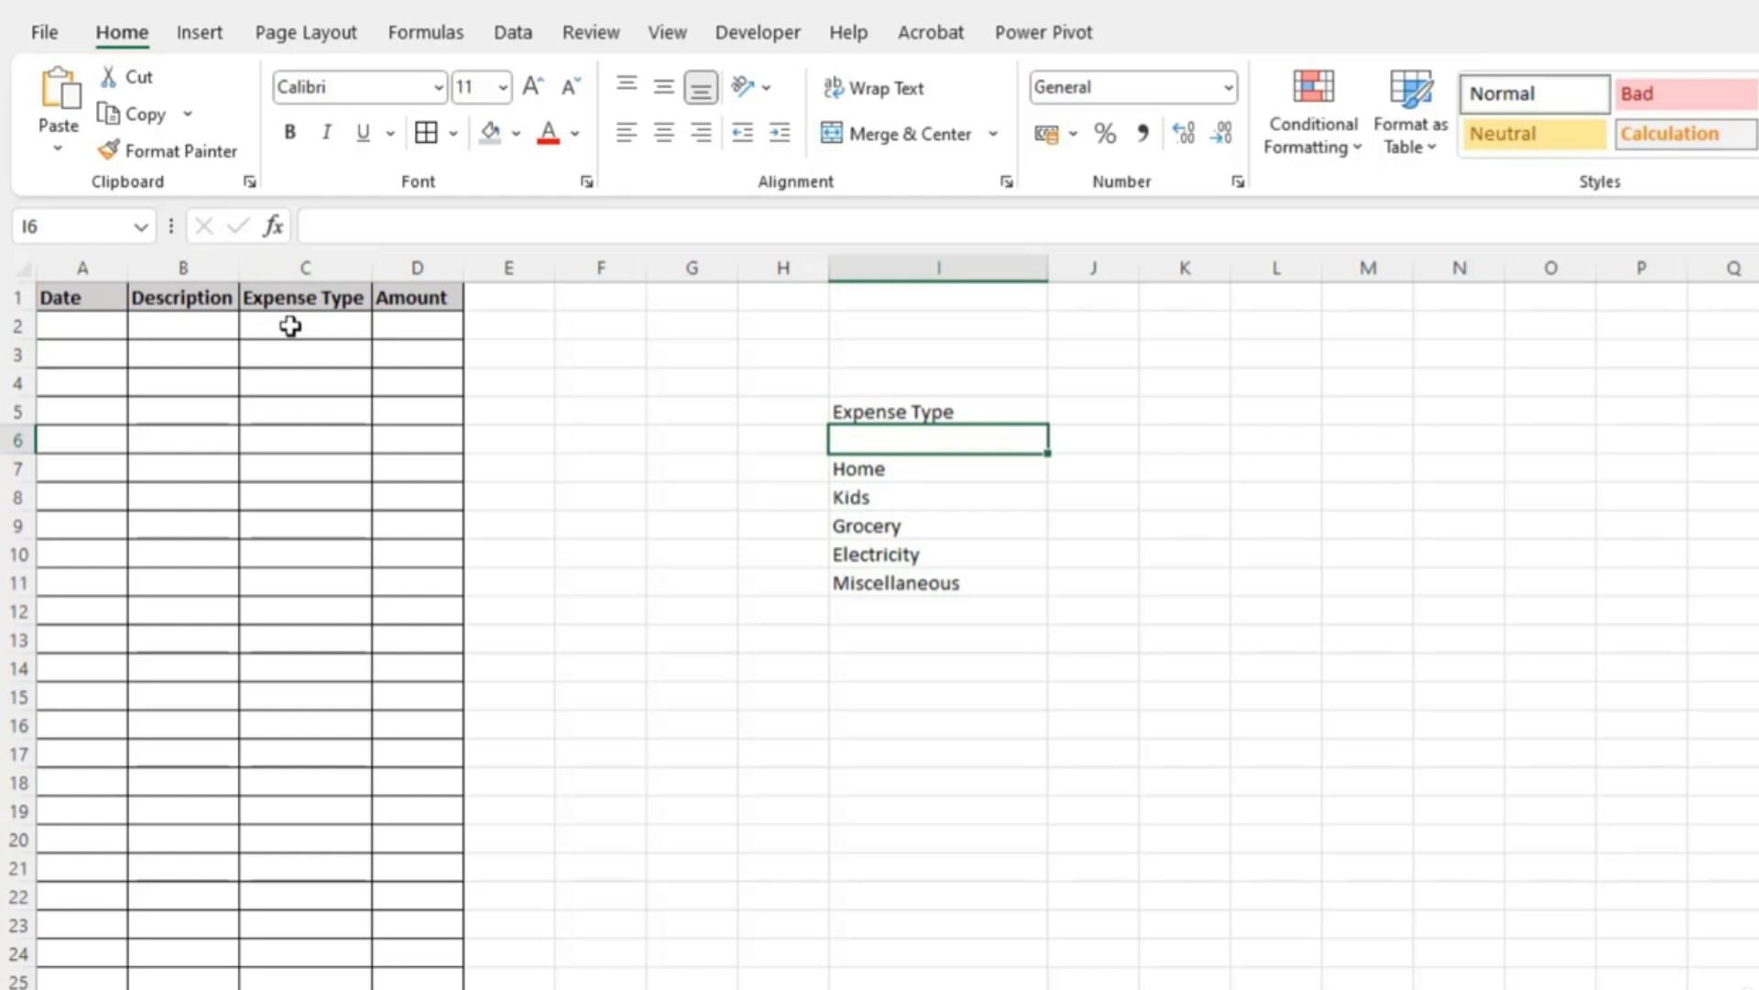
click(290, 327)
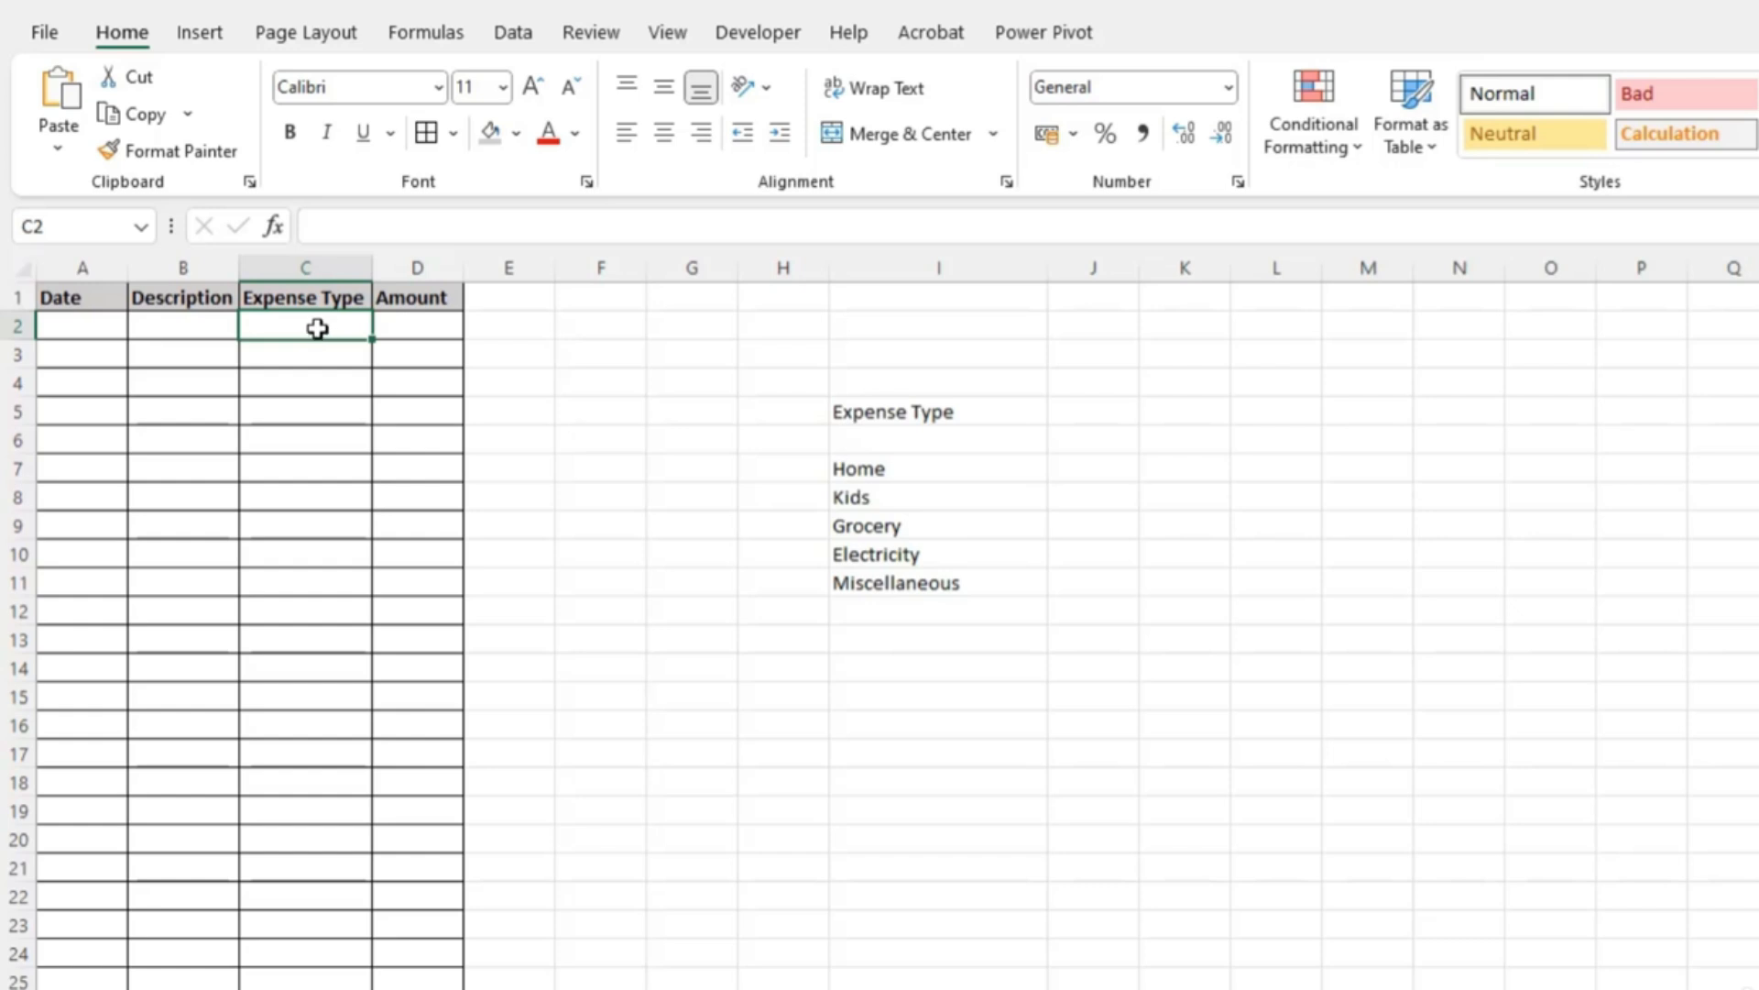
click(511, 39)
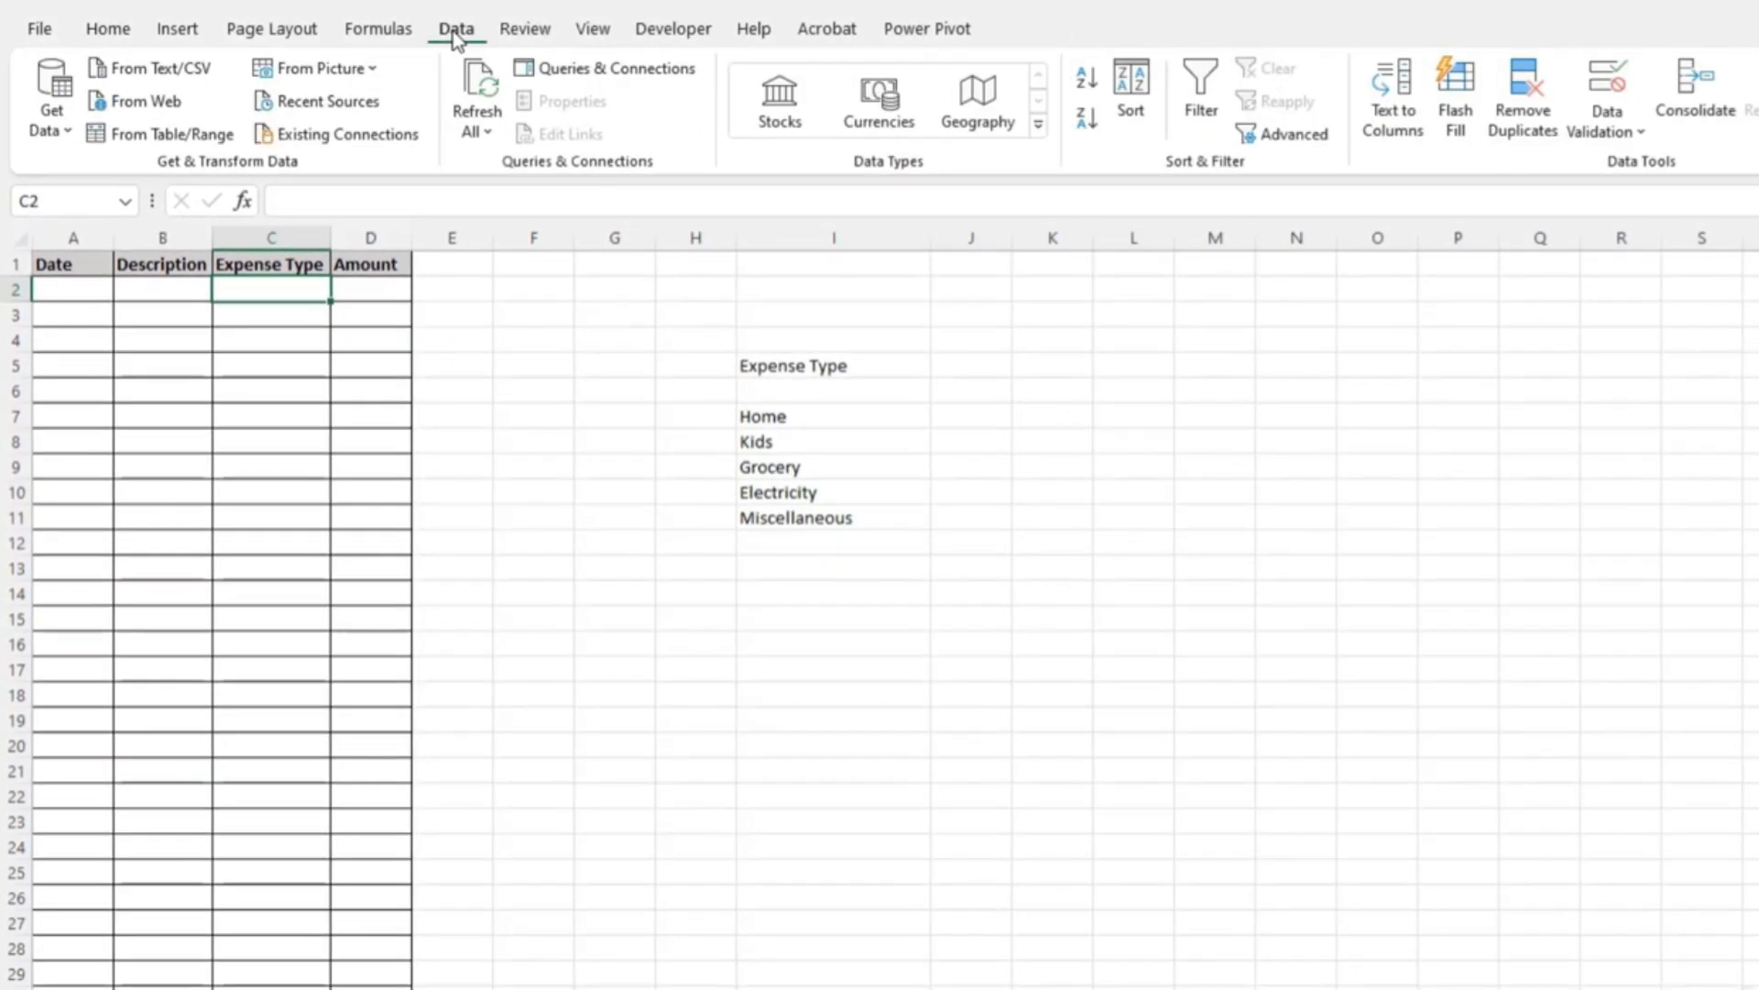
click(1630, 137)
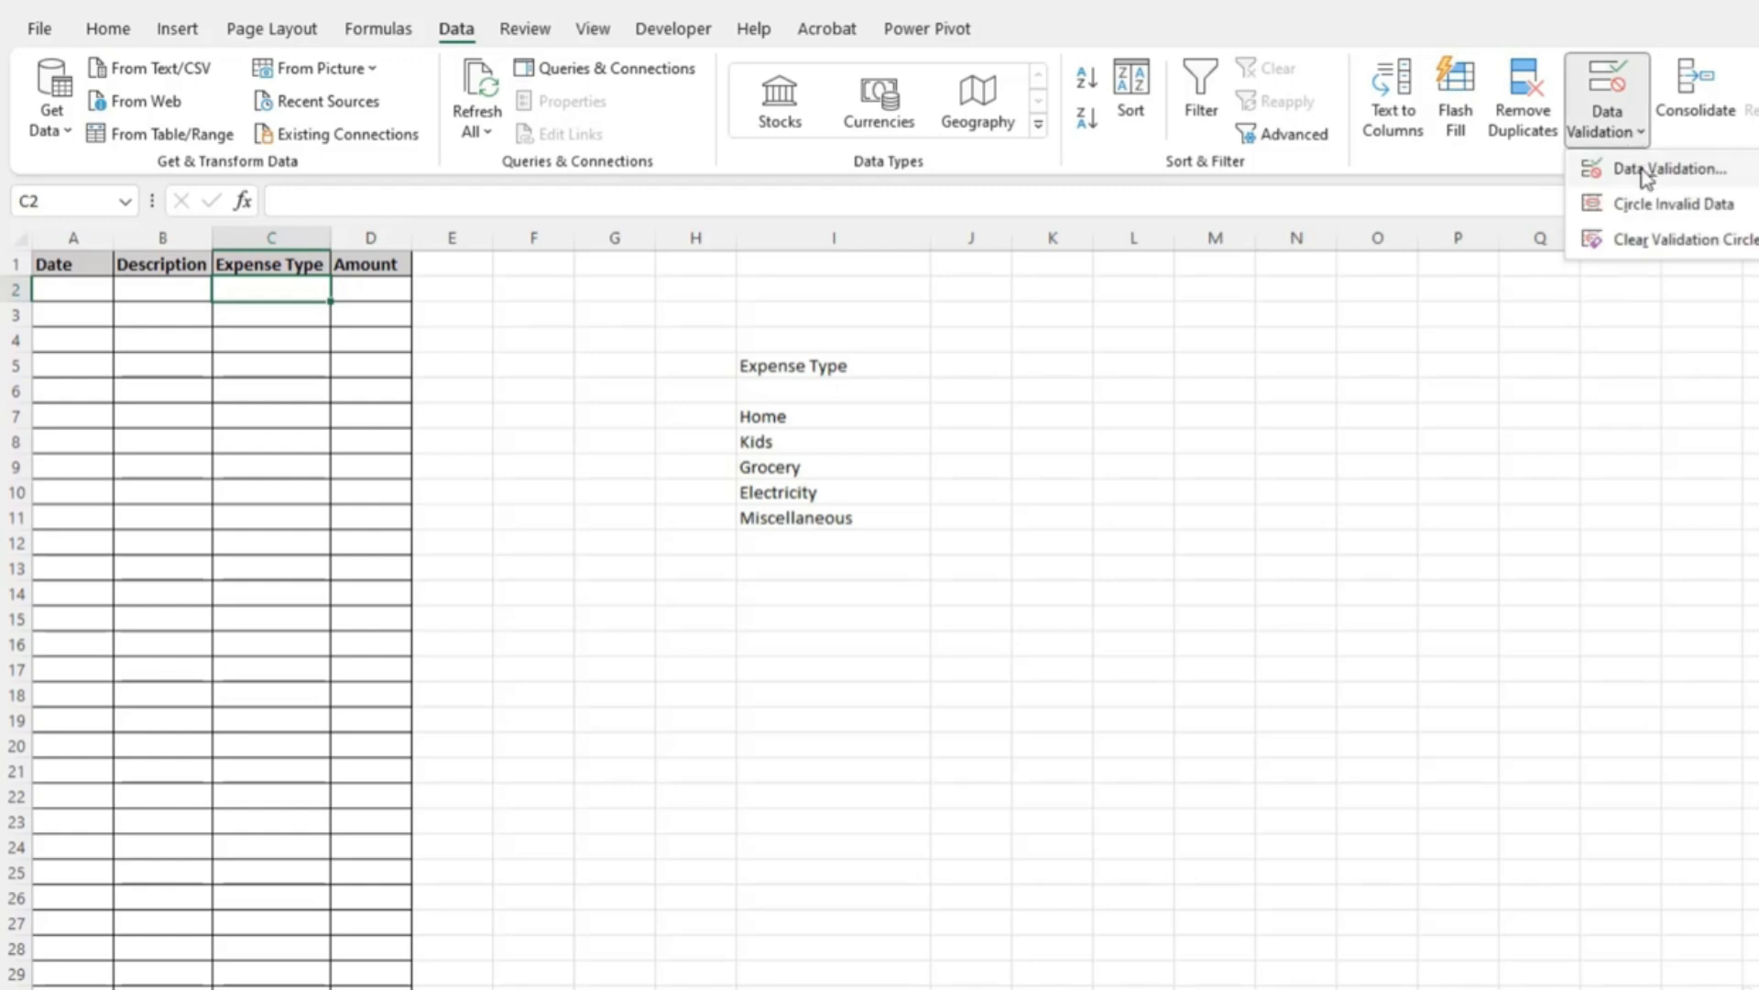
click(1647, 170)
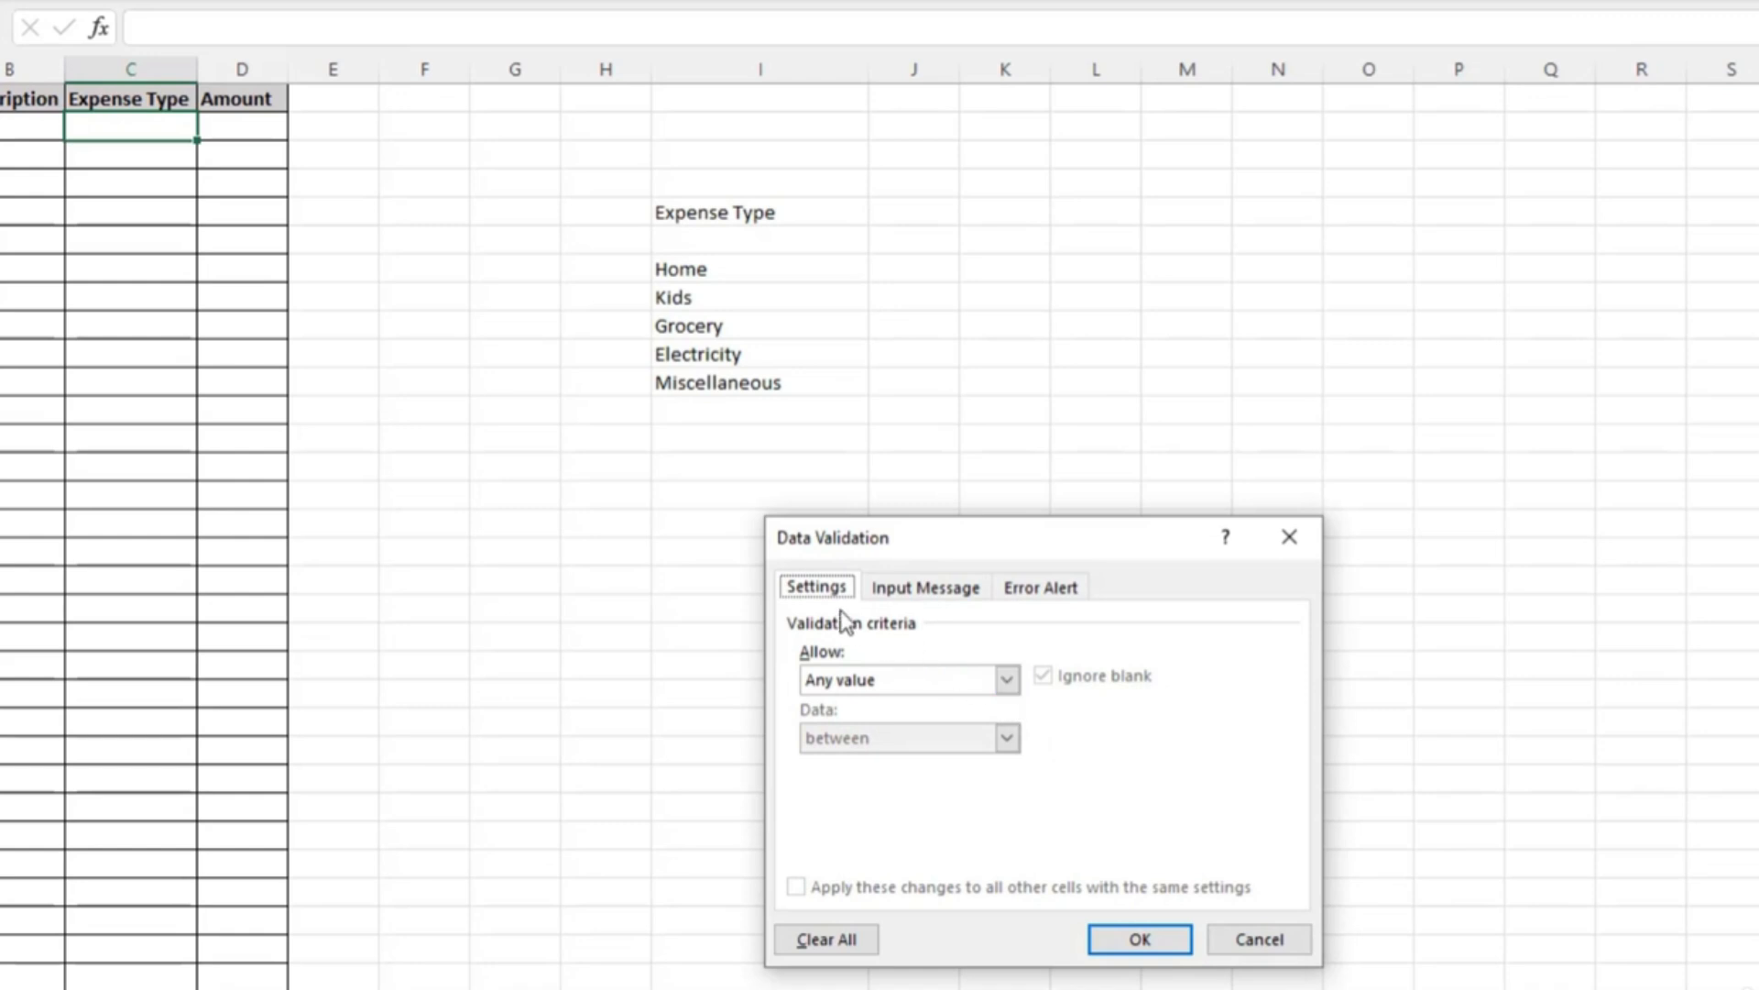
click(1007, 681)
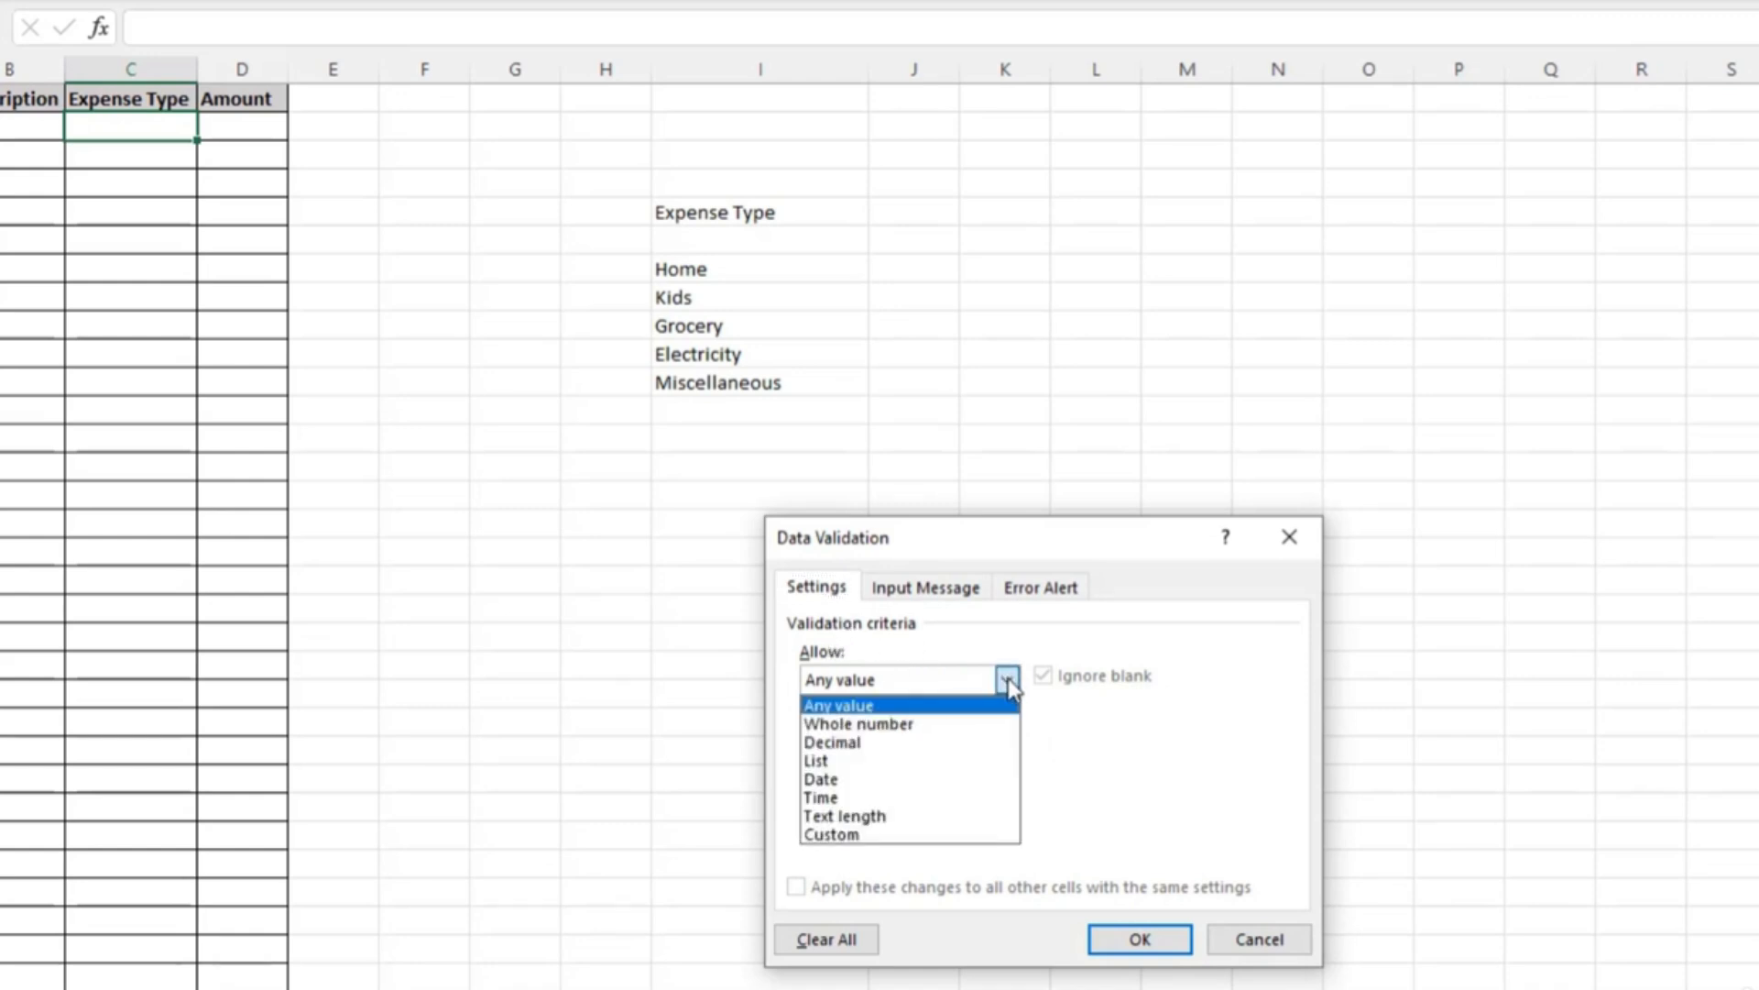
click(838, 762)
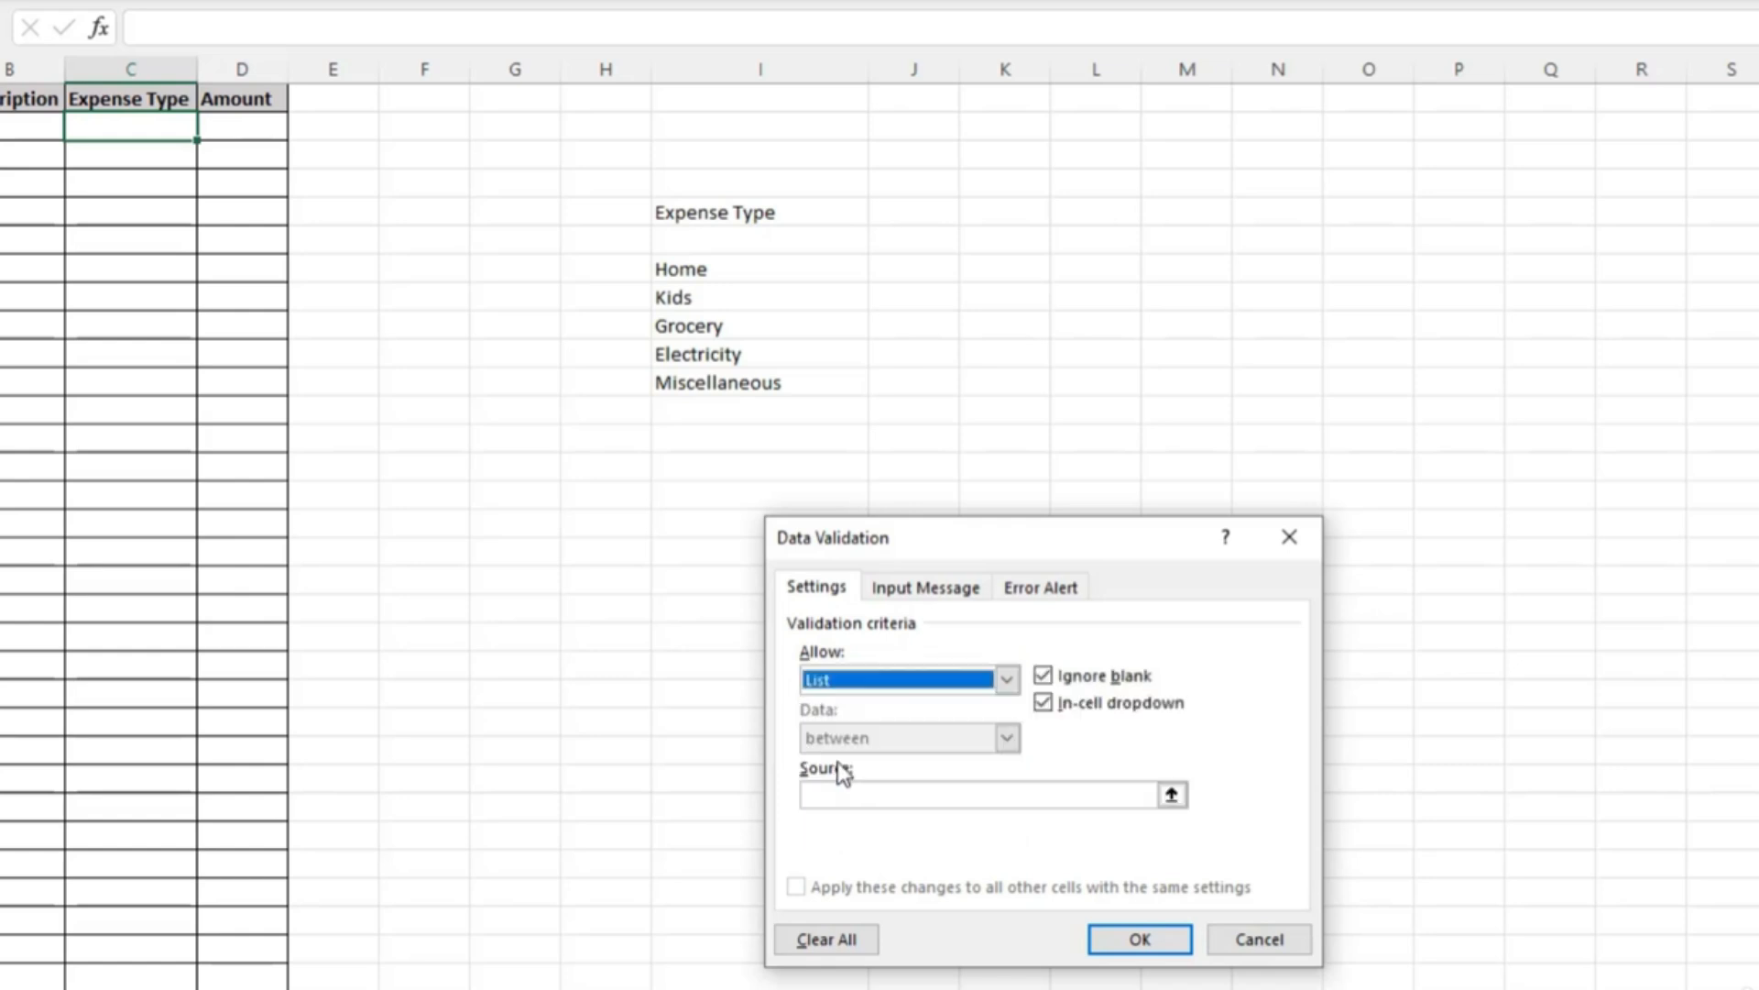
- Use cells I7 to I11 as the validation list's source, apply the rule and check the dropdown in cell C2
click(1171, 795)
drag(711, 271, 717, 382)
click(1305, 574)
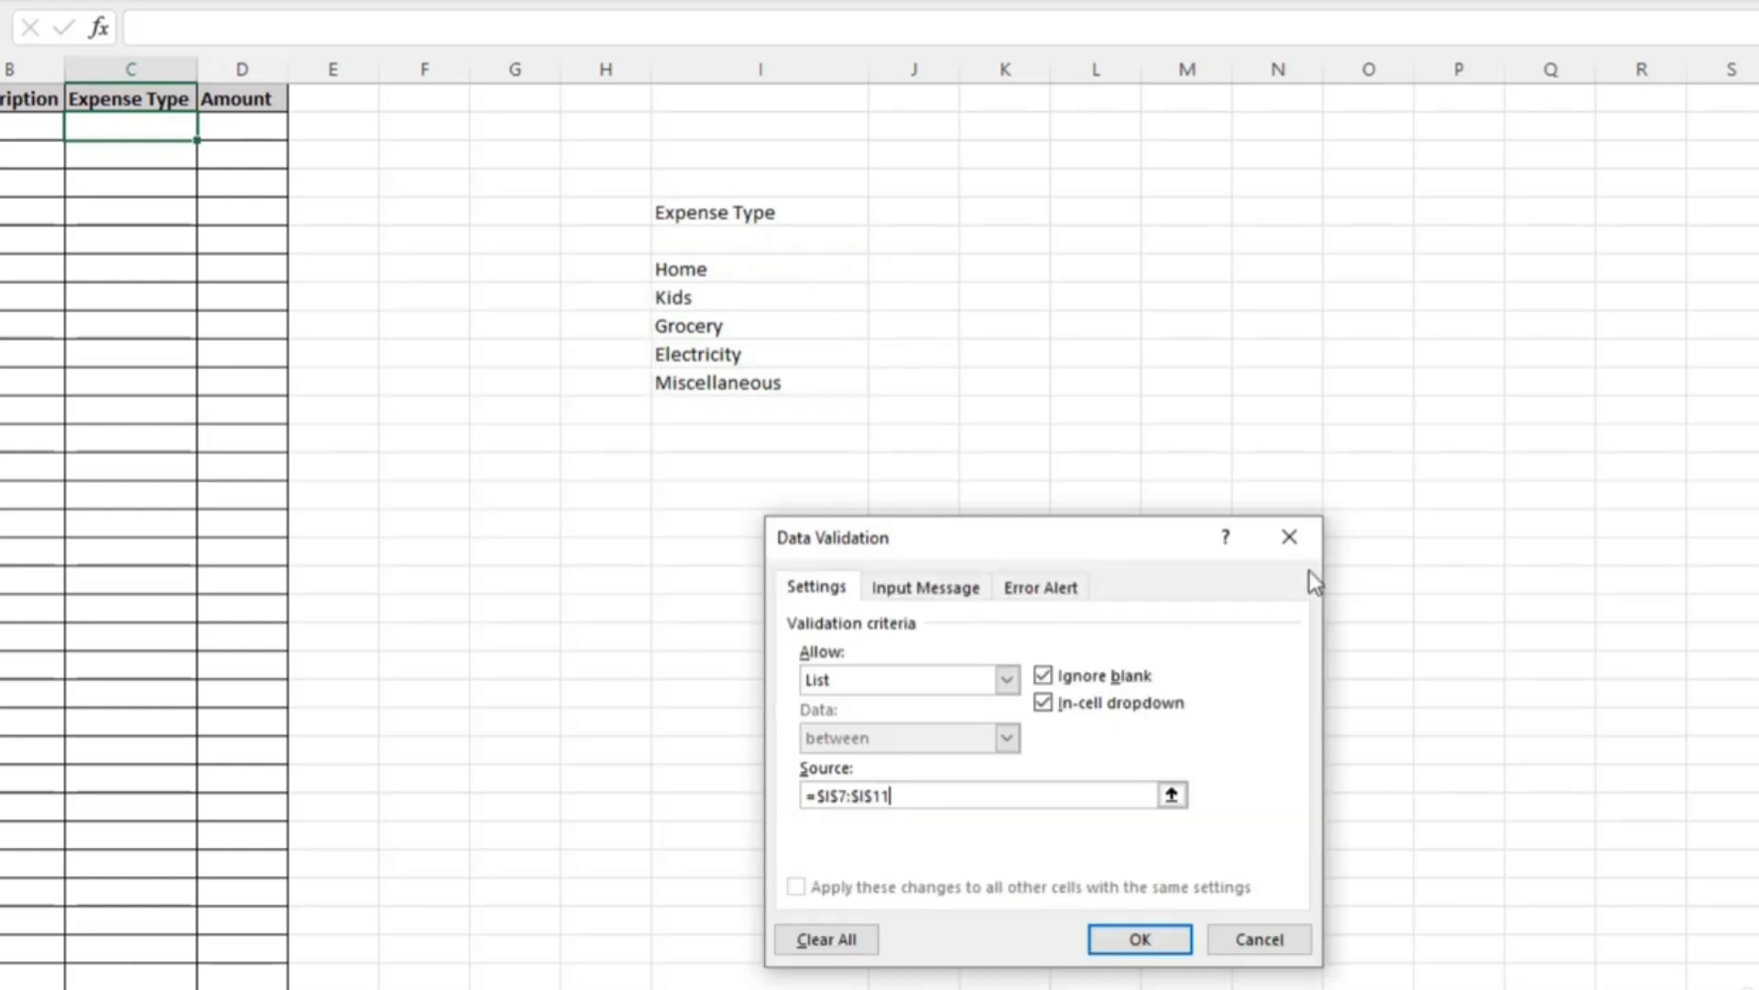
click(1145, 941)
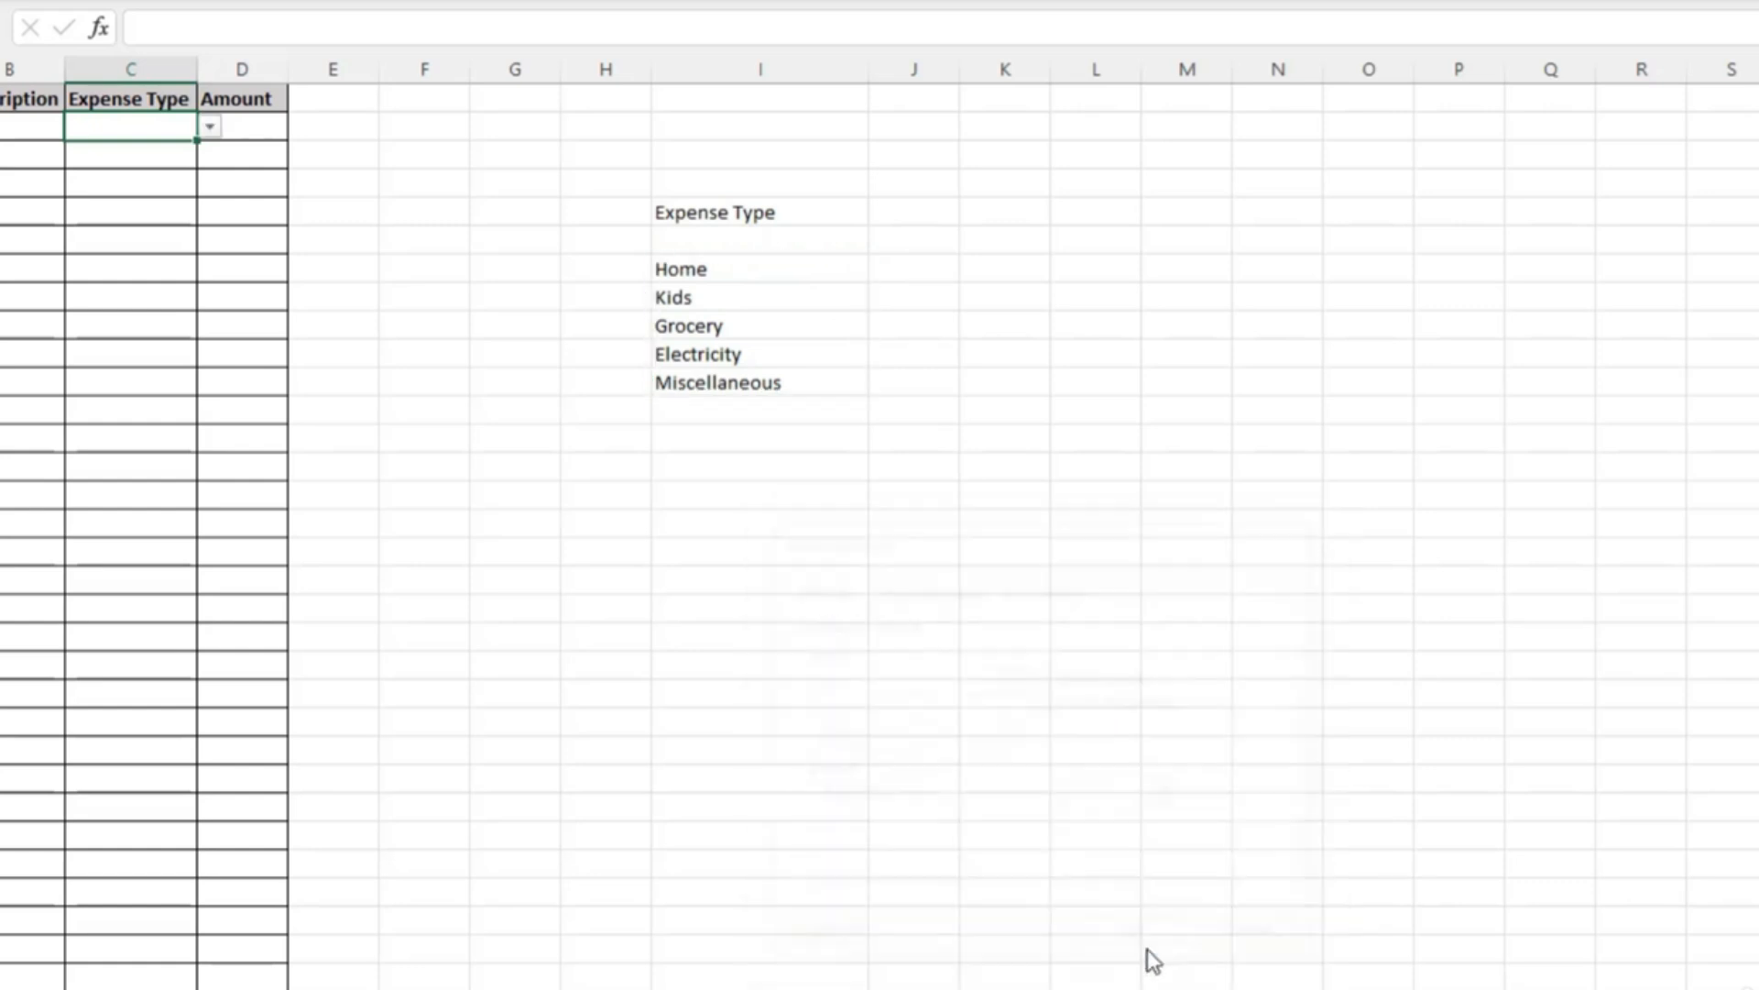
click(211, 127)
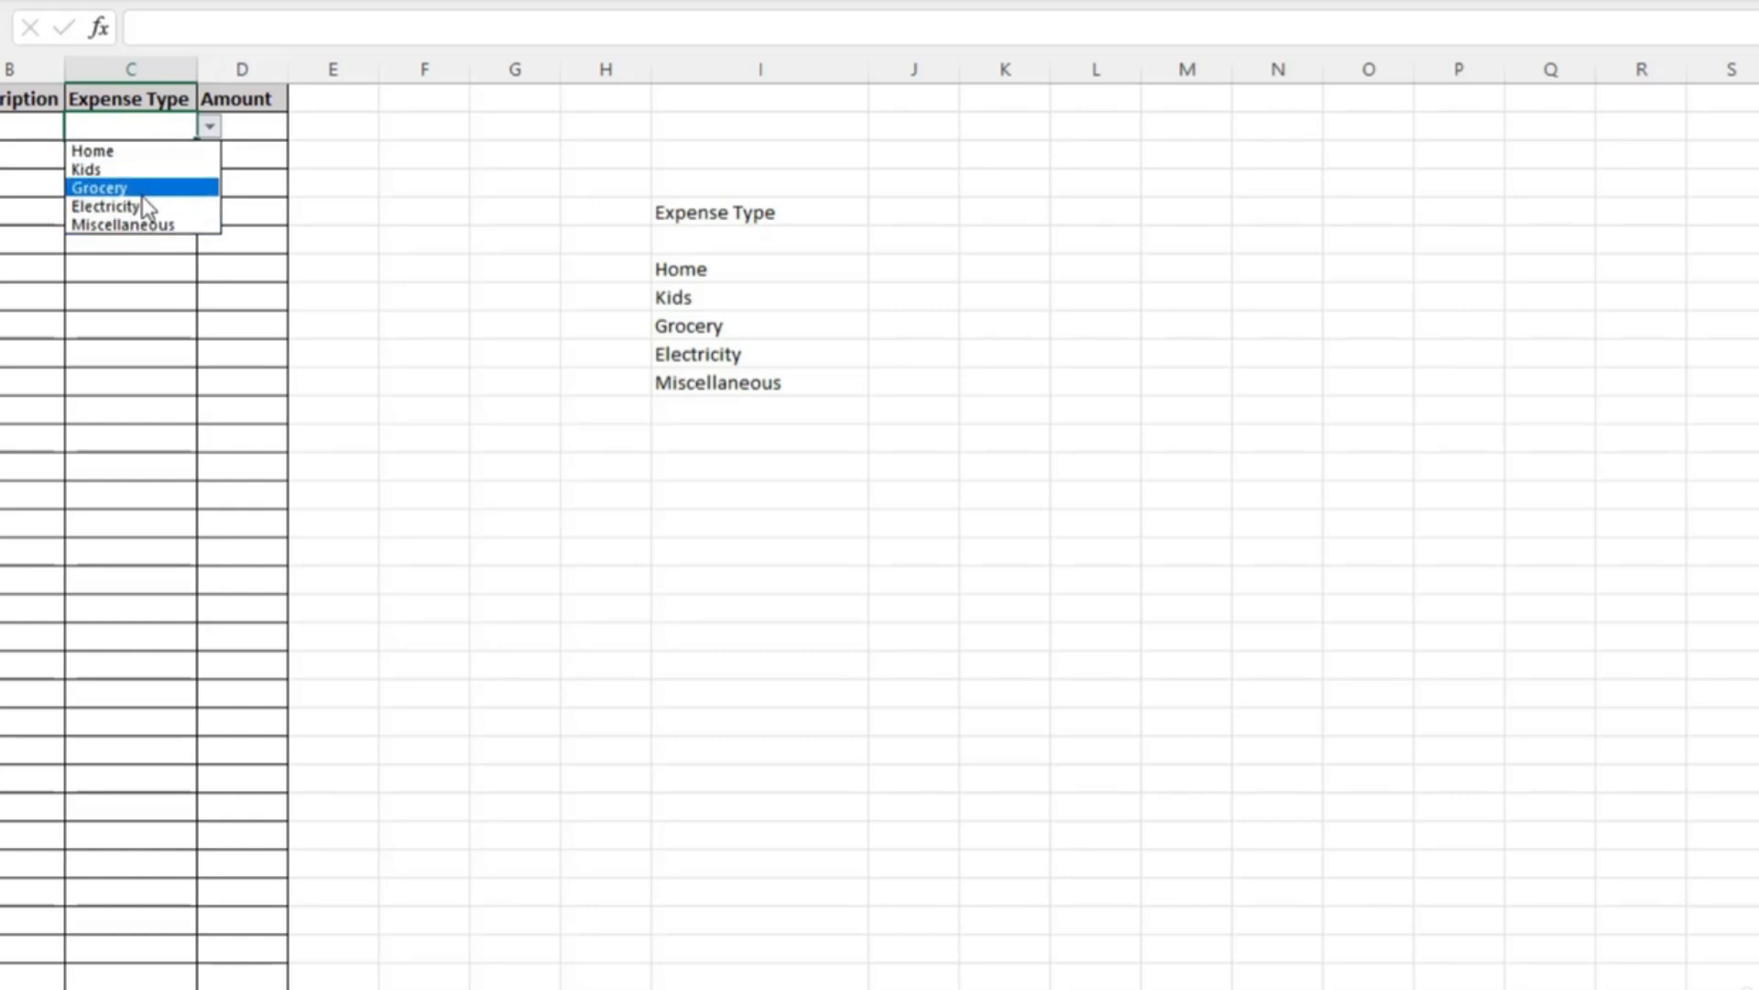
click(735, 383)
click(735, 385)
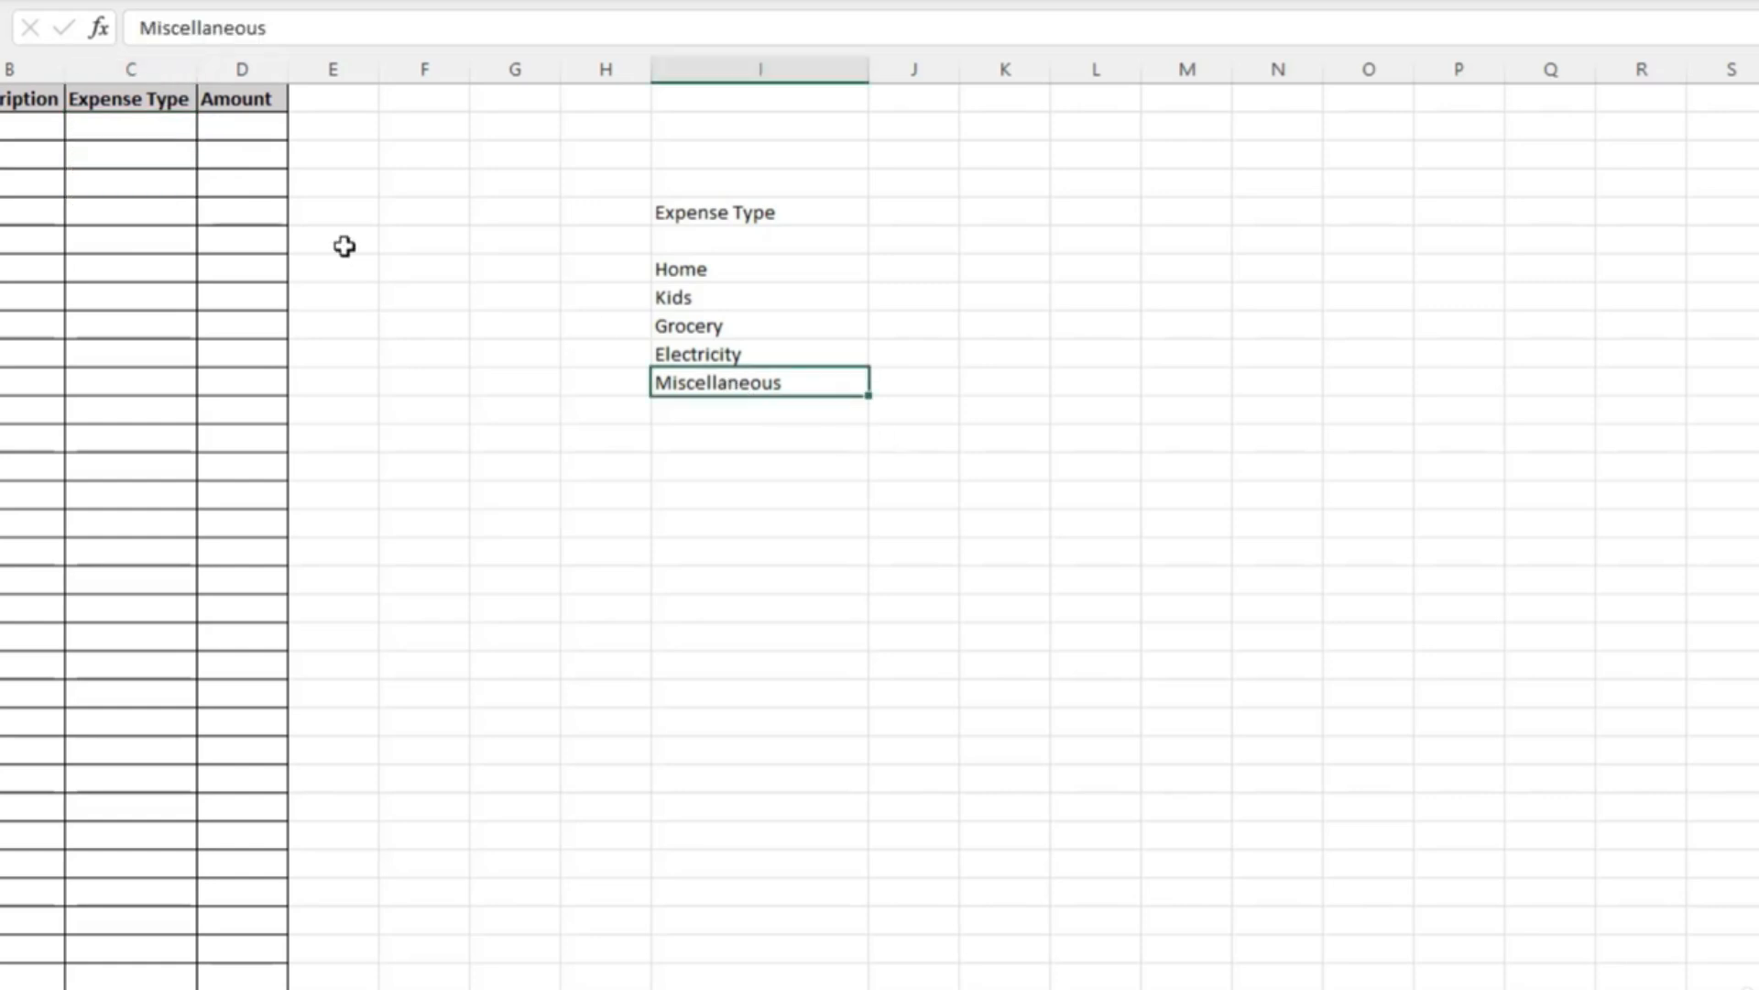
click(172, 126)
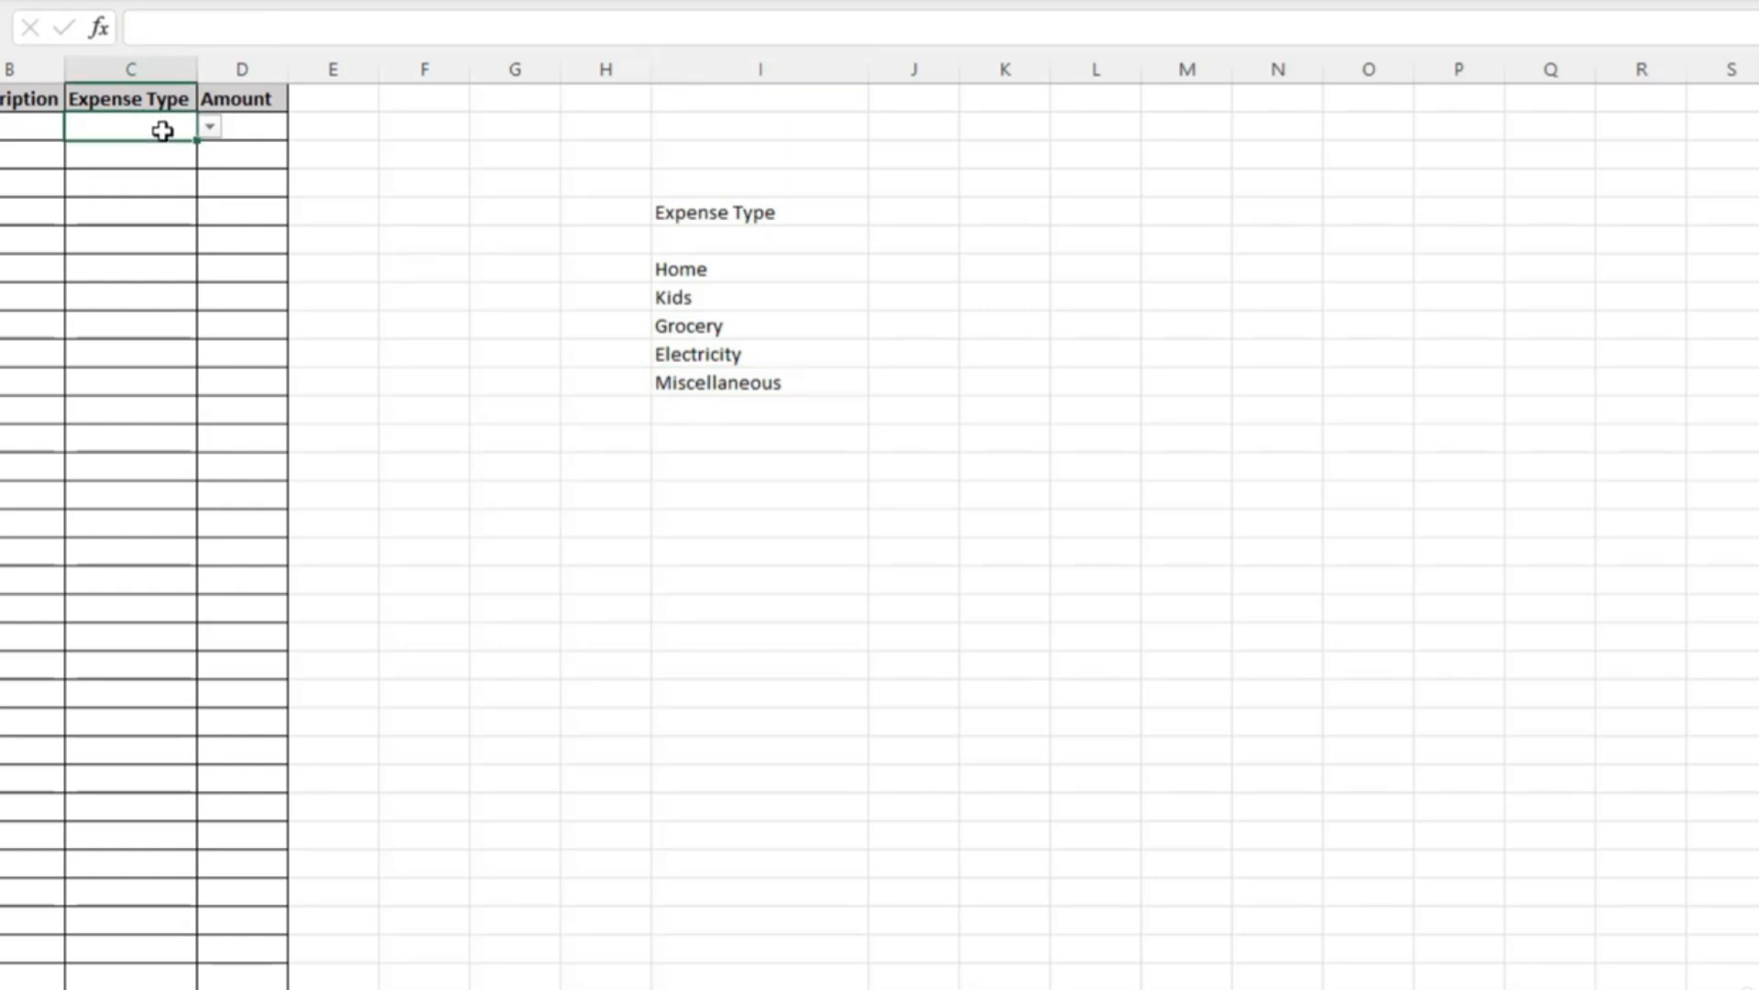
- Replace Kids in cell I8 with School and check the dropdown options in cell C2
click(712, 299)
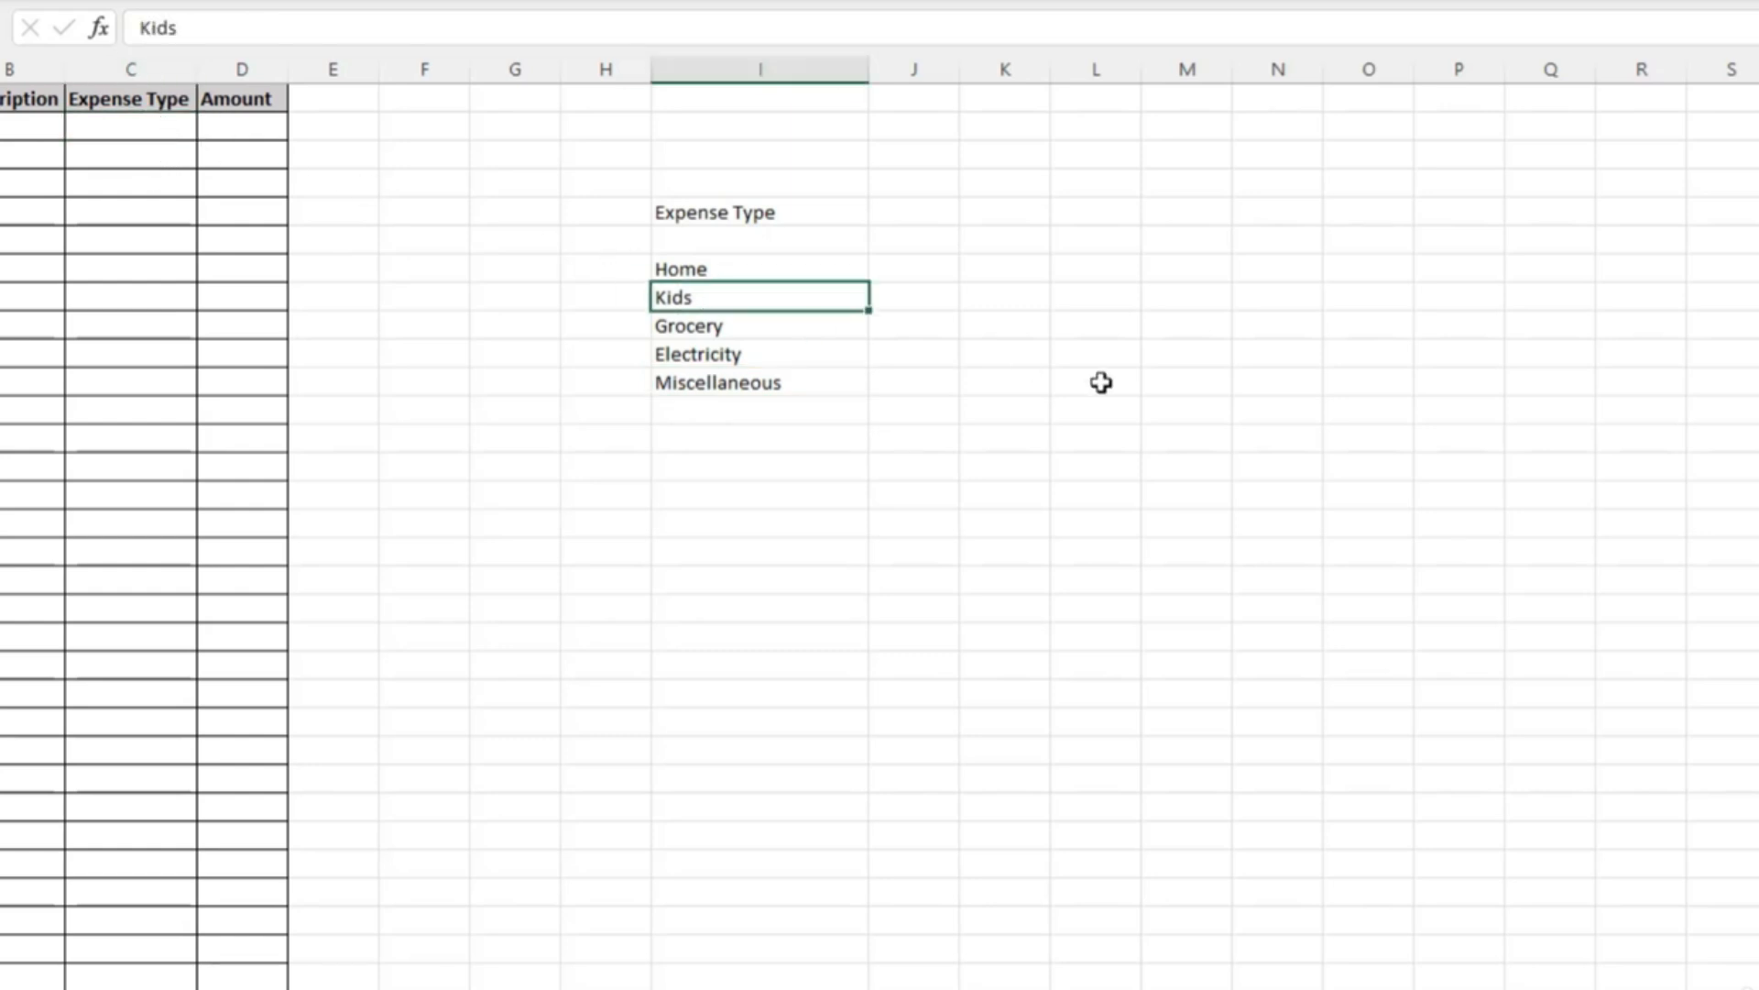
text(School)
key(Return)
click(177, 125)
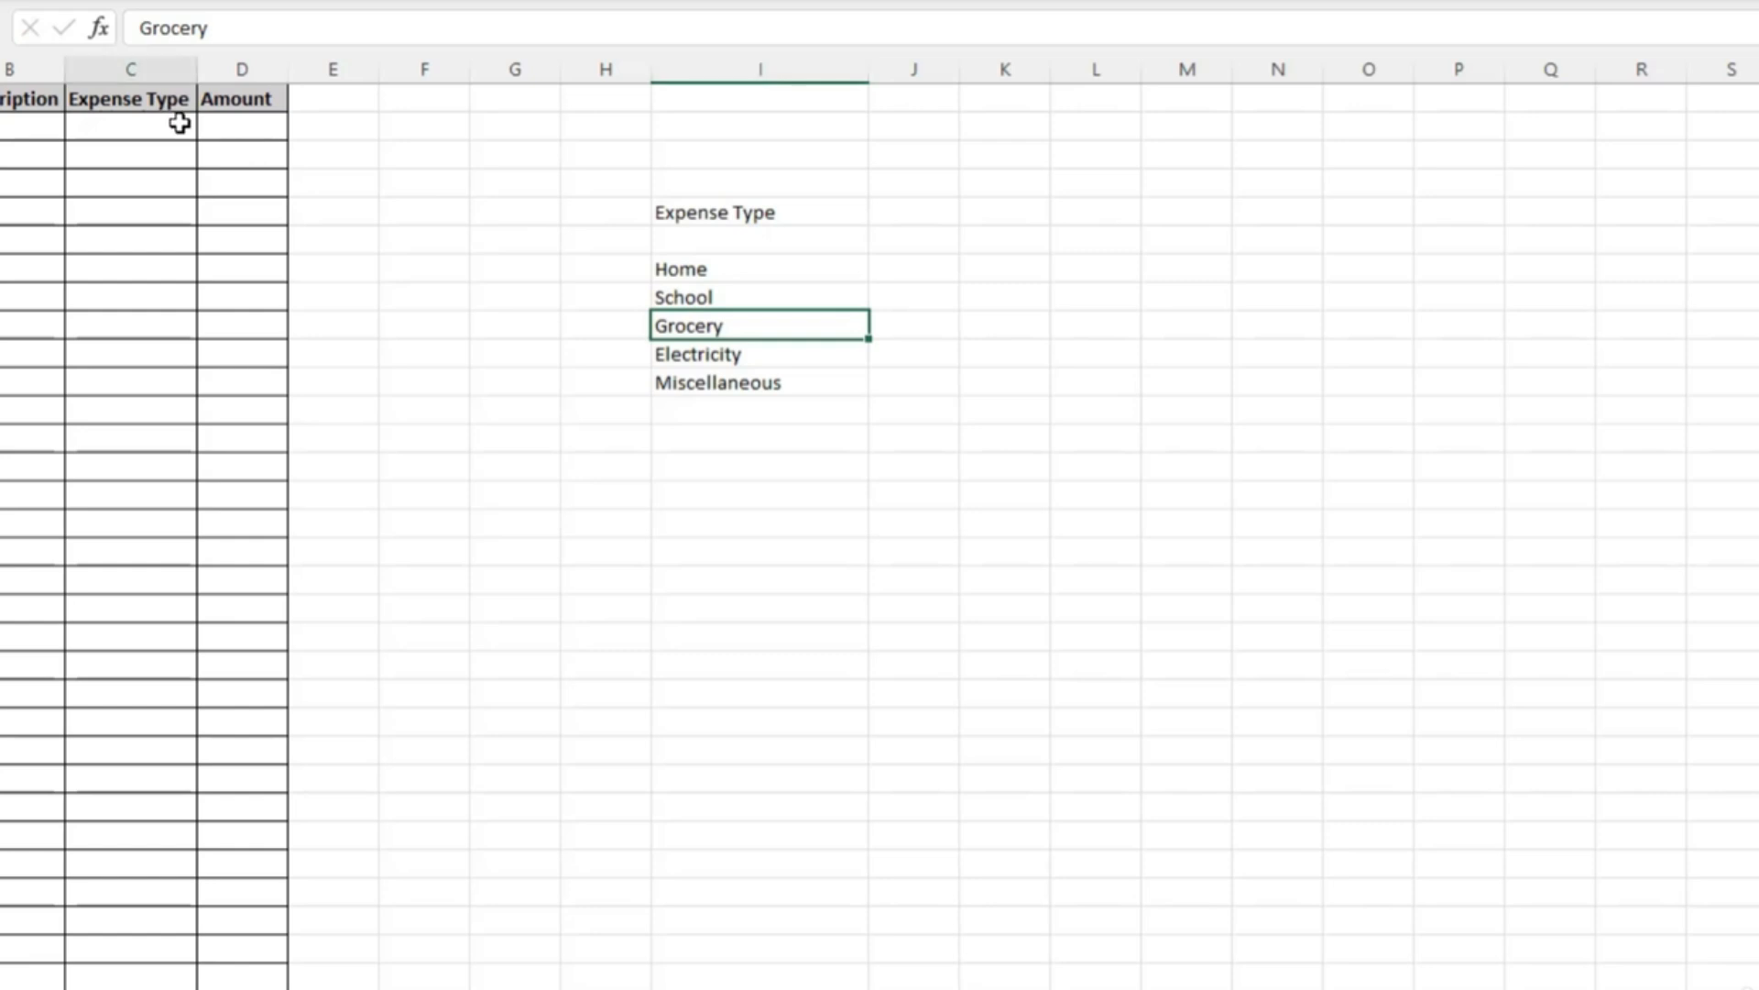
click(212, 134)
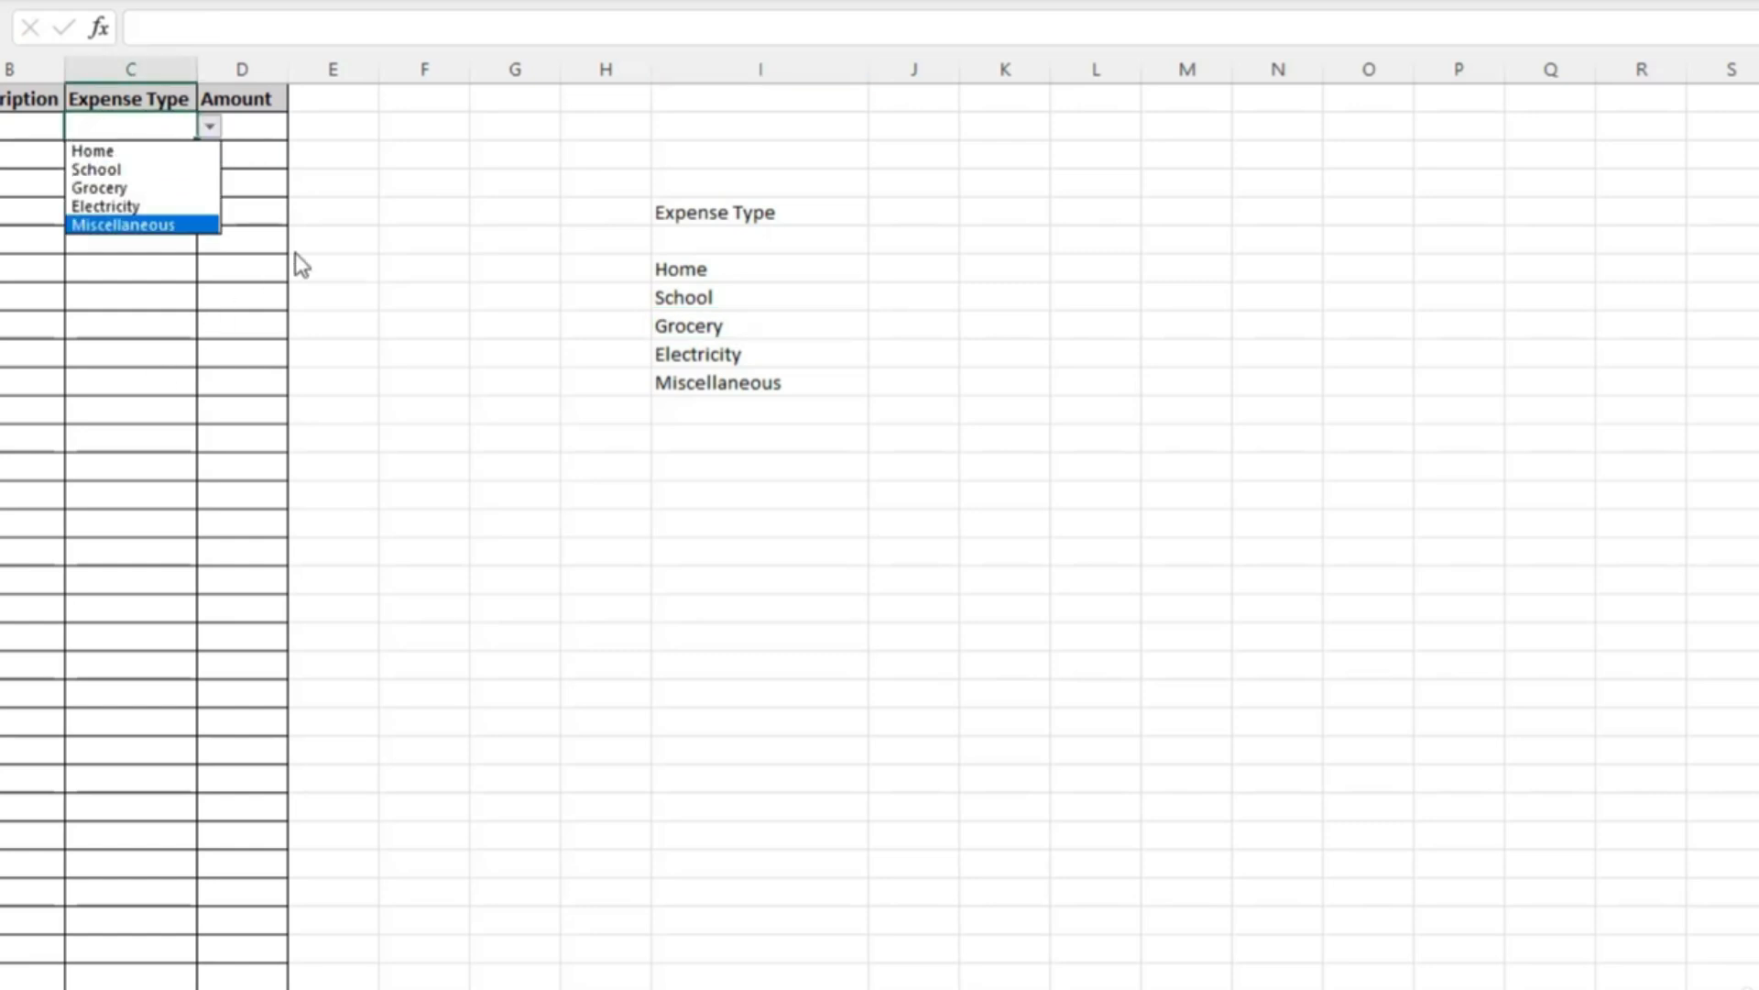
click(364, 174)
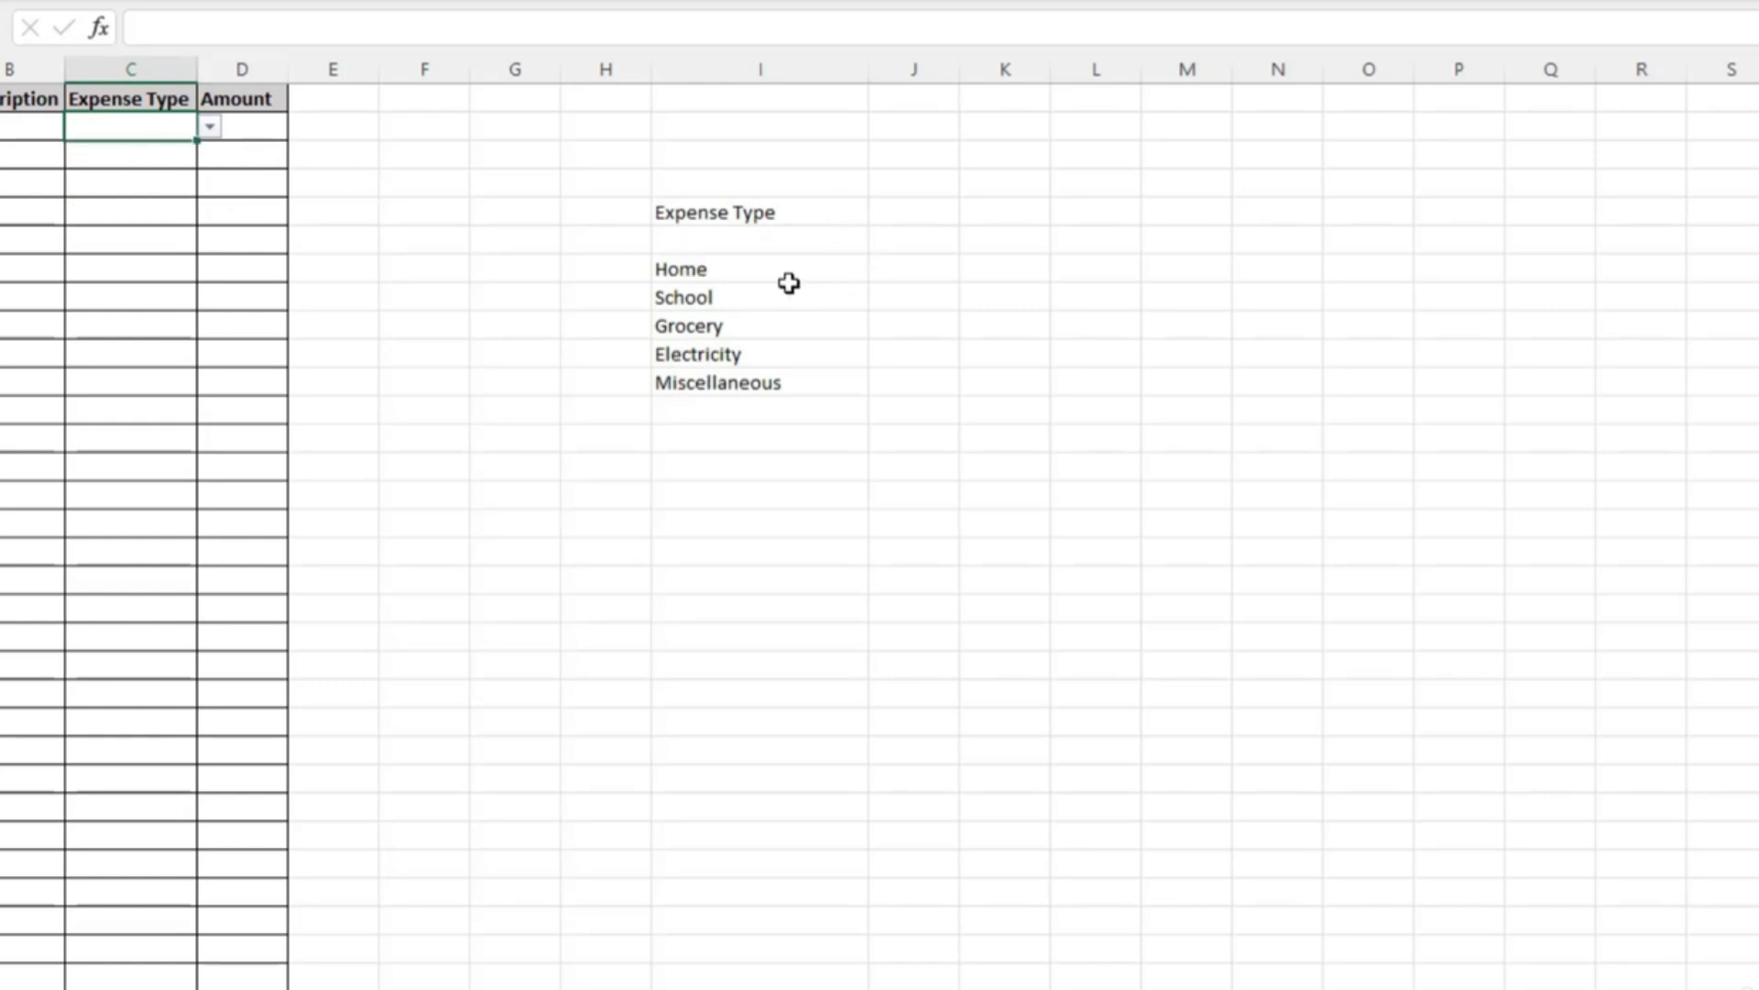
click(889, 266)
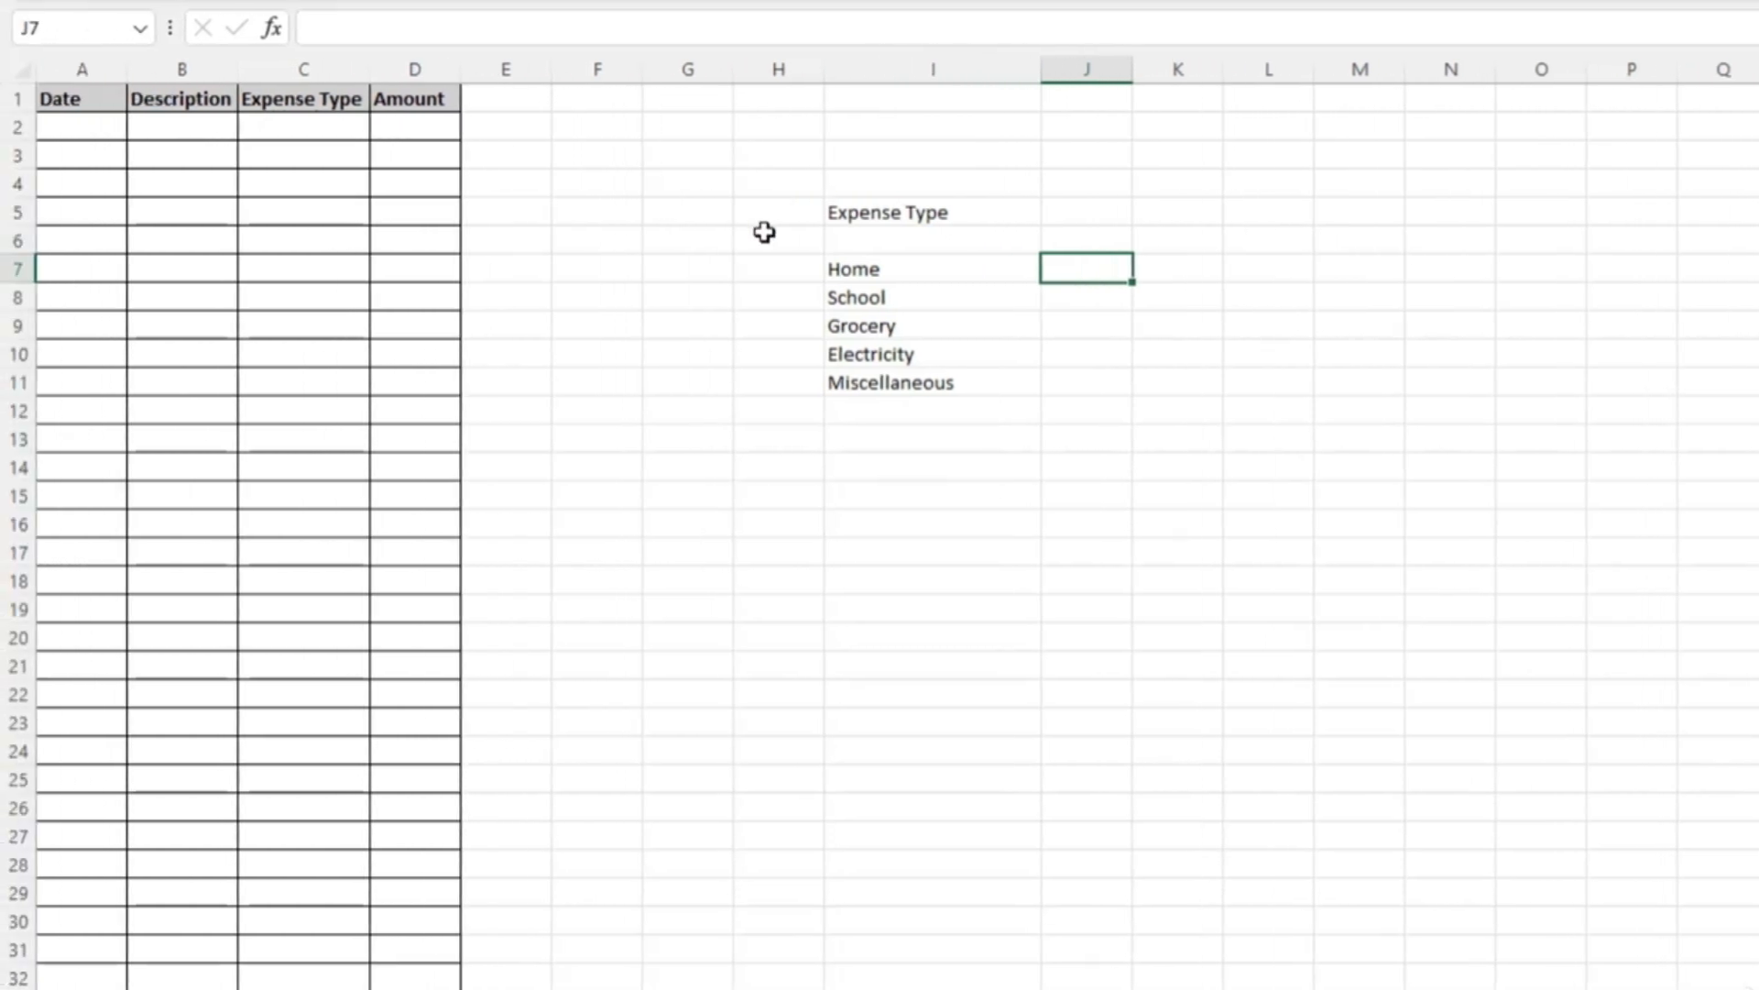
- Fill in row 2 with the date 01-01-2023, the description Chair and the expense type Home chosen from the dropdown
click(101, 130)
text(01-01-2023)
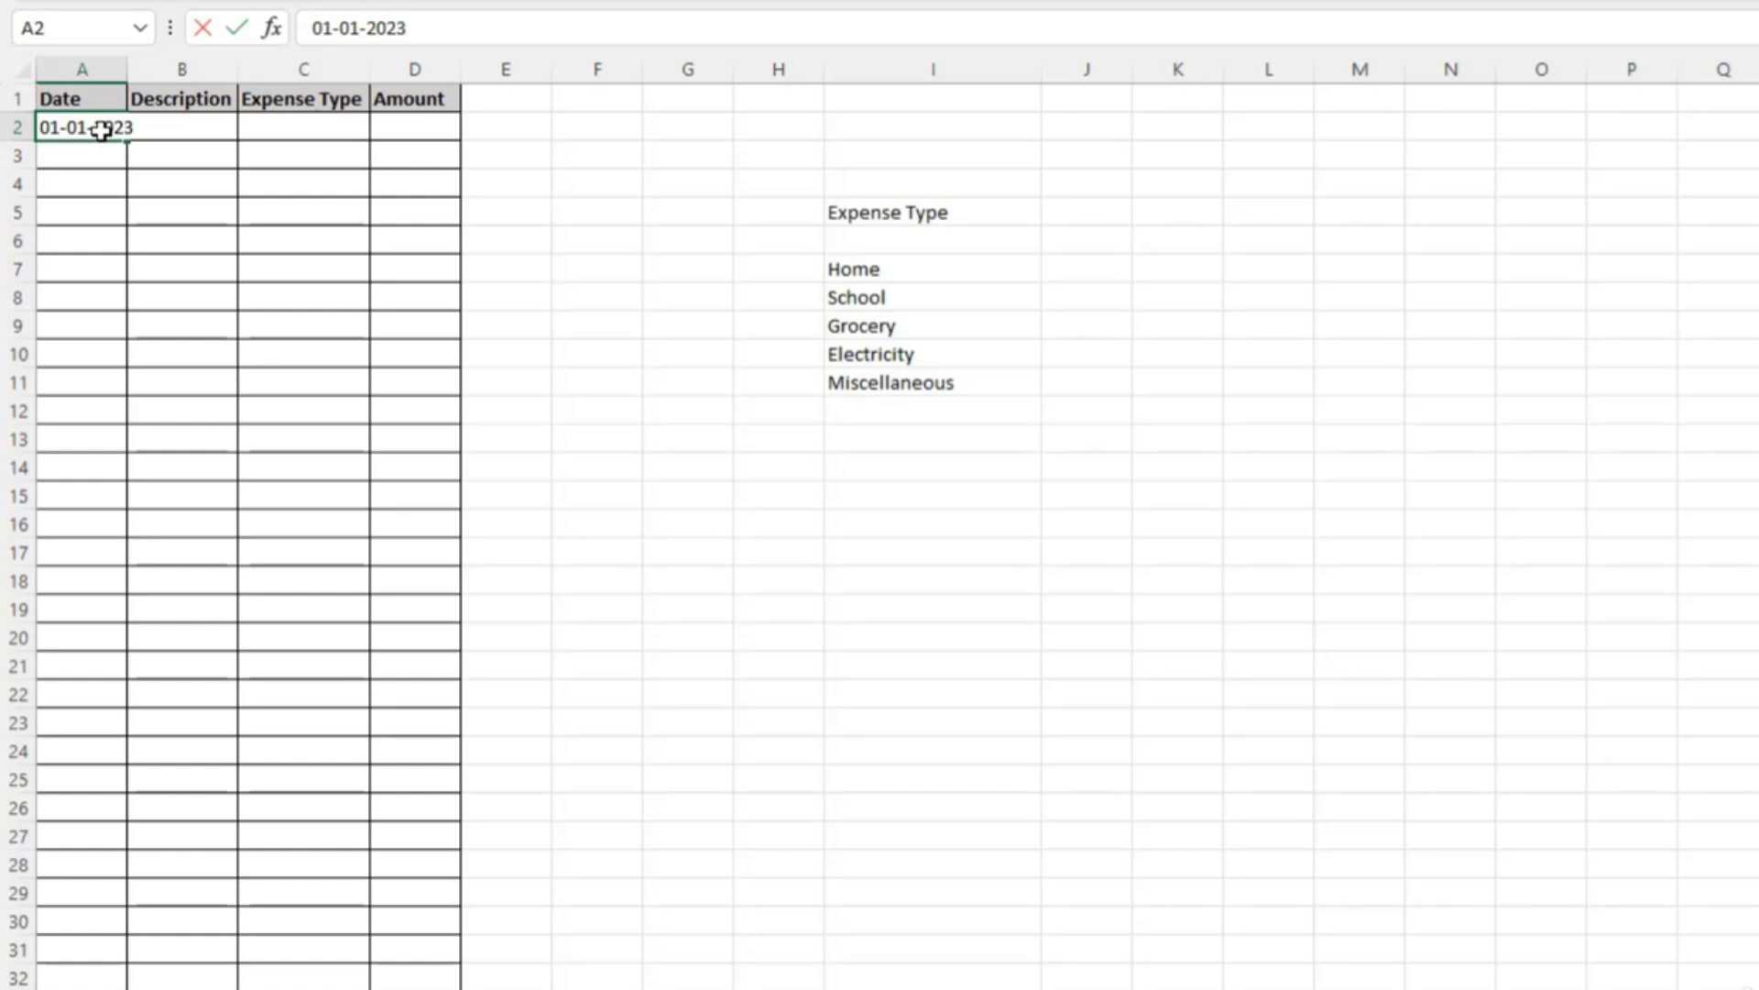
key(Tab)
text(Chiar)
key(BackSpace)
key(BackSpace)
text(a)
key(Tab)
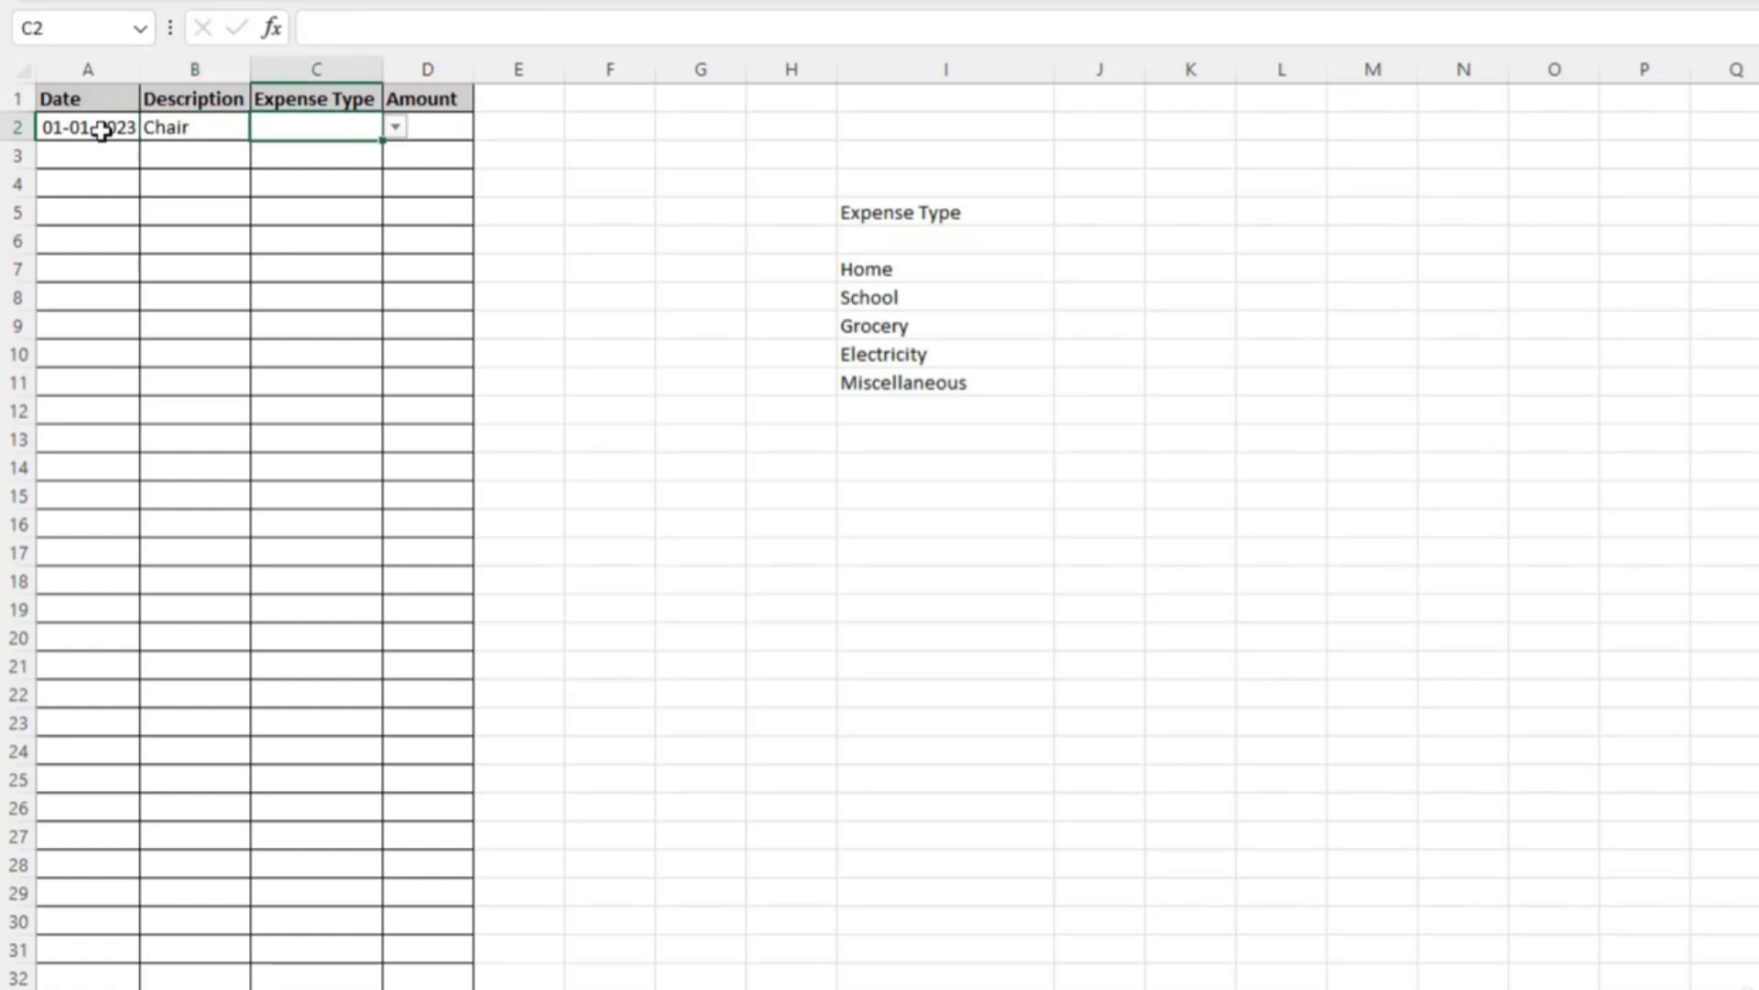
click(396, 128)
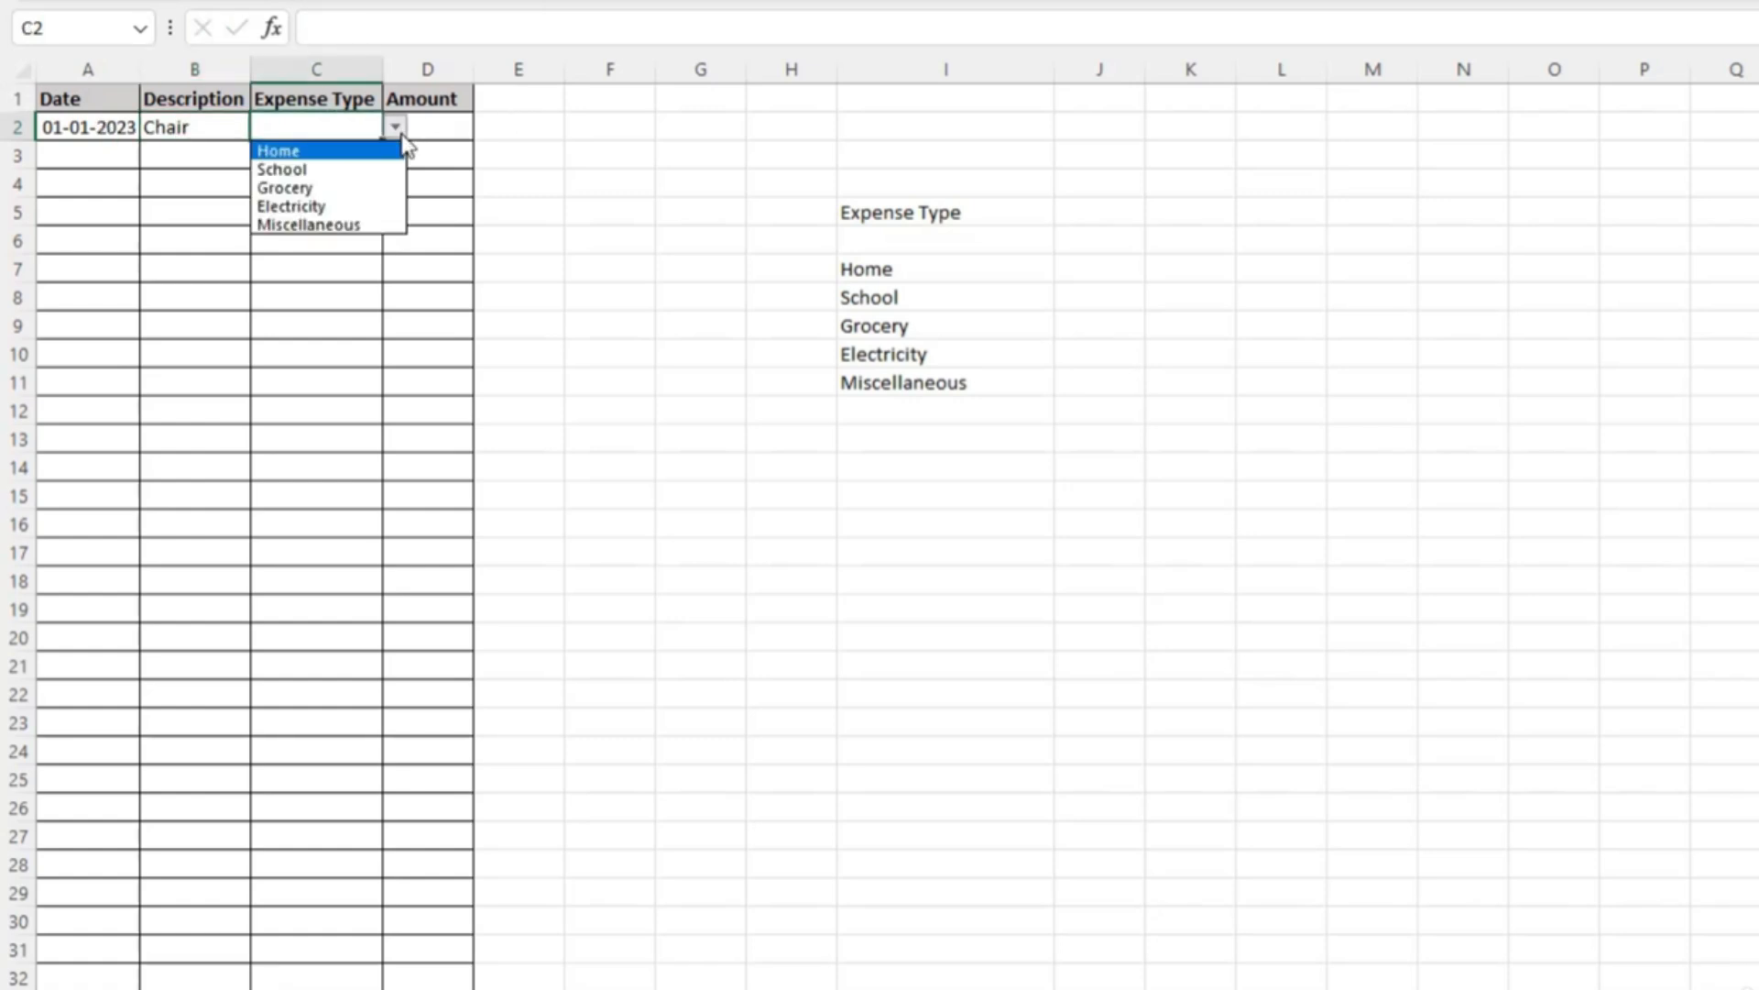
click(318, 152)
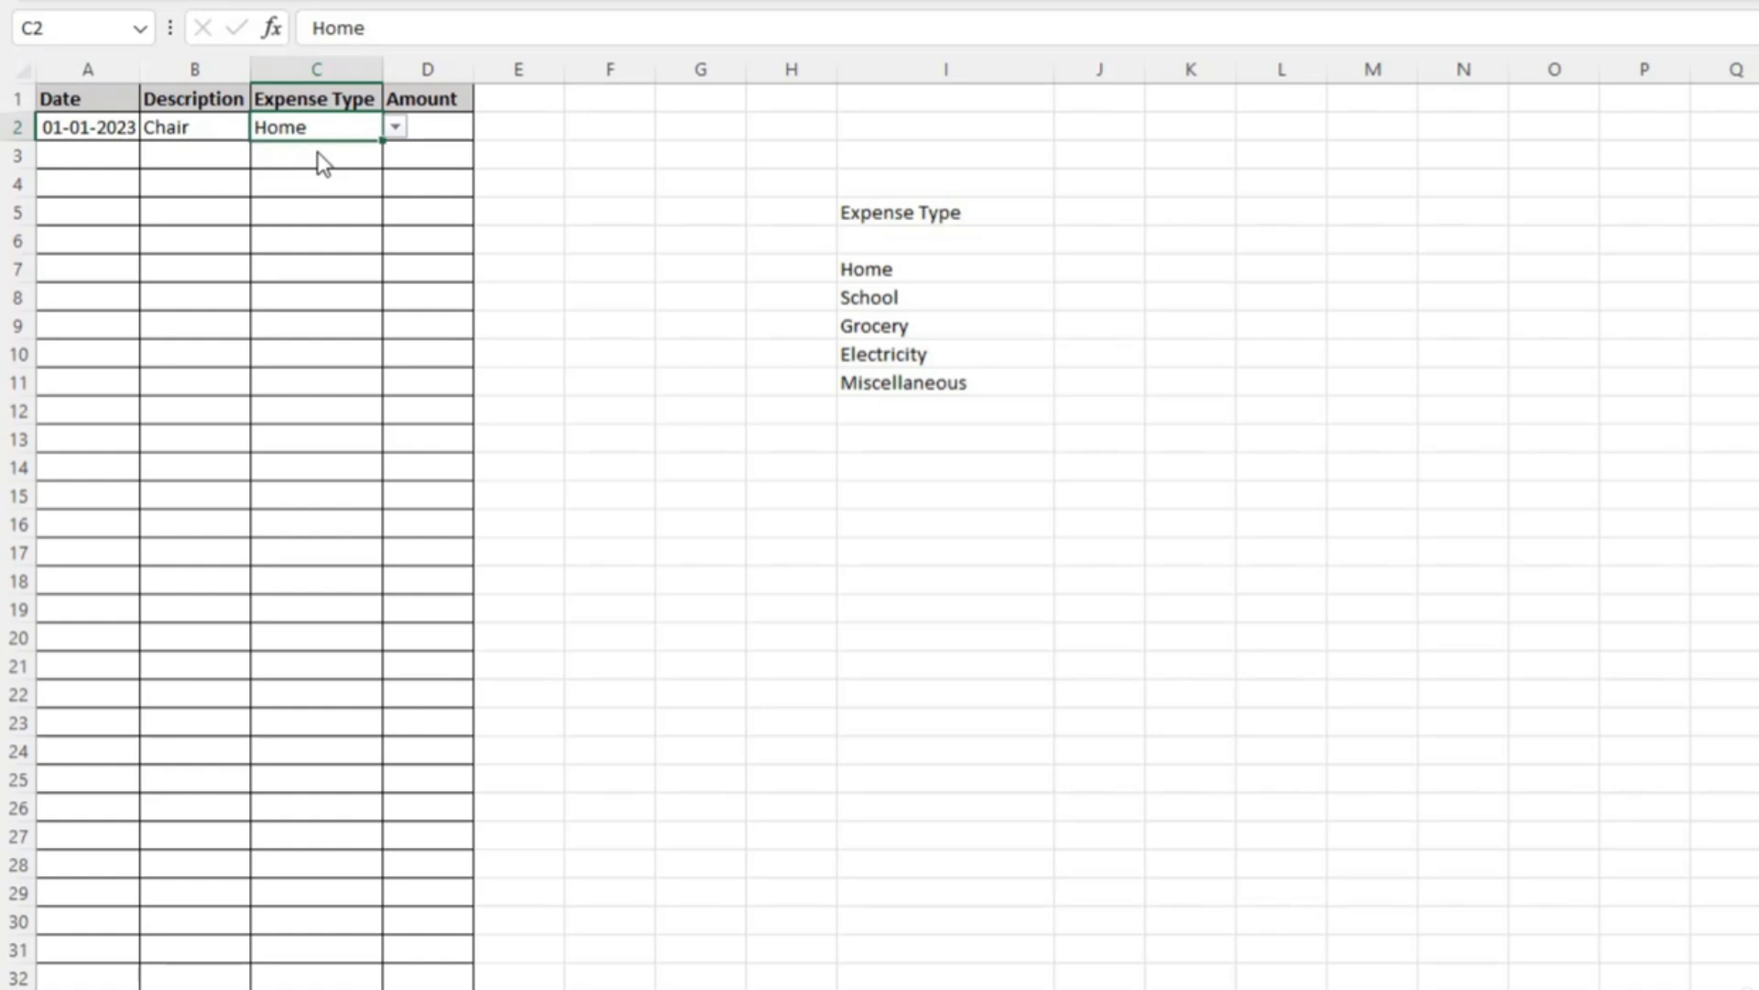
- Enter 500 as the Amount for the Chair expense in row 2
click(430, 134)
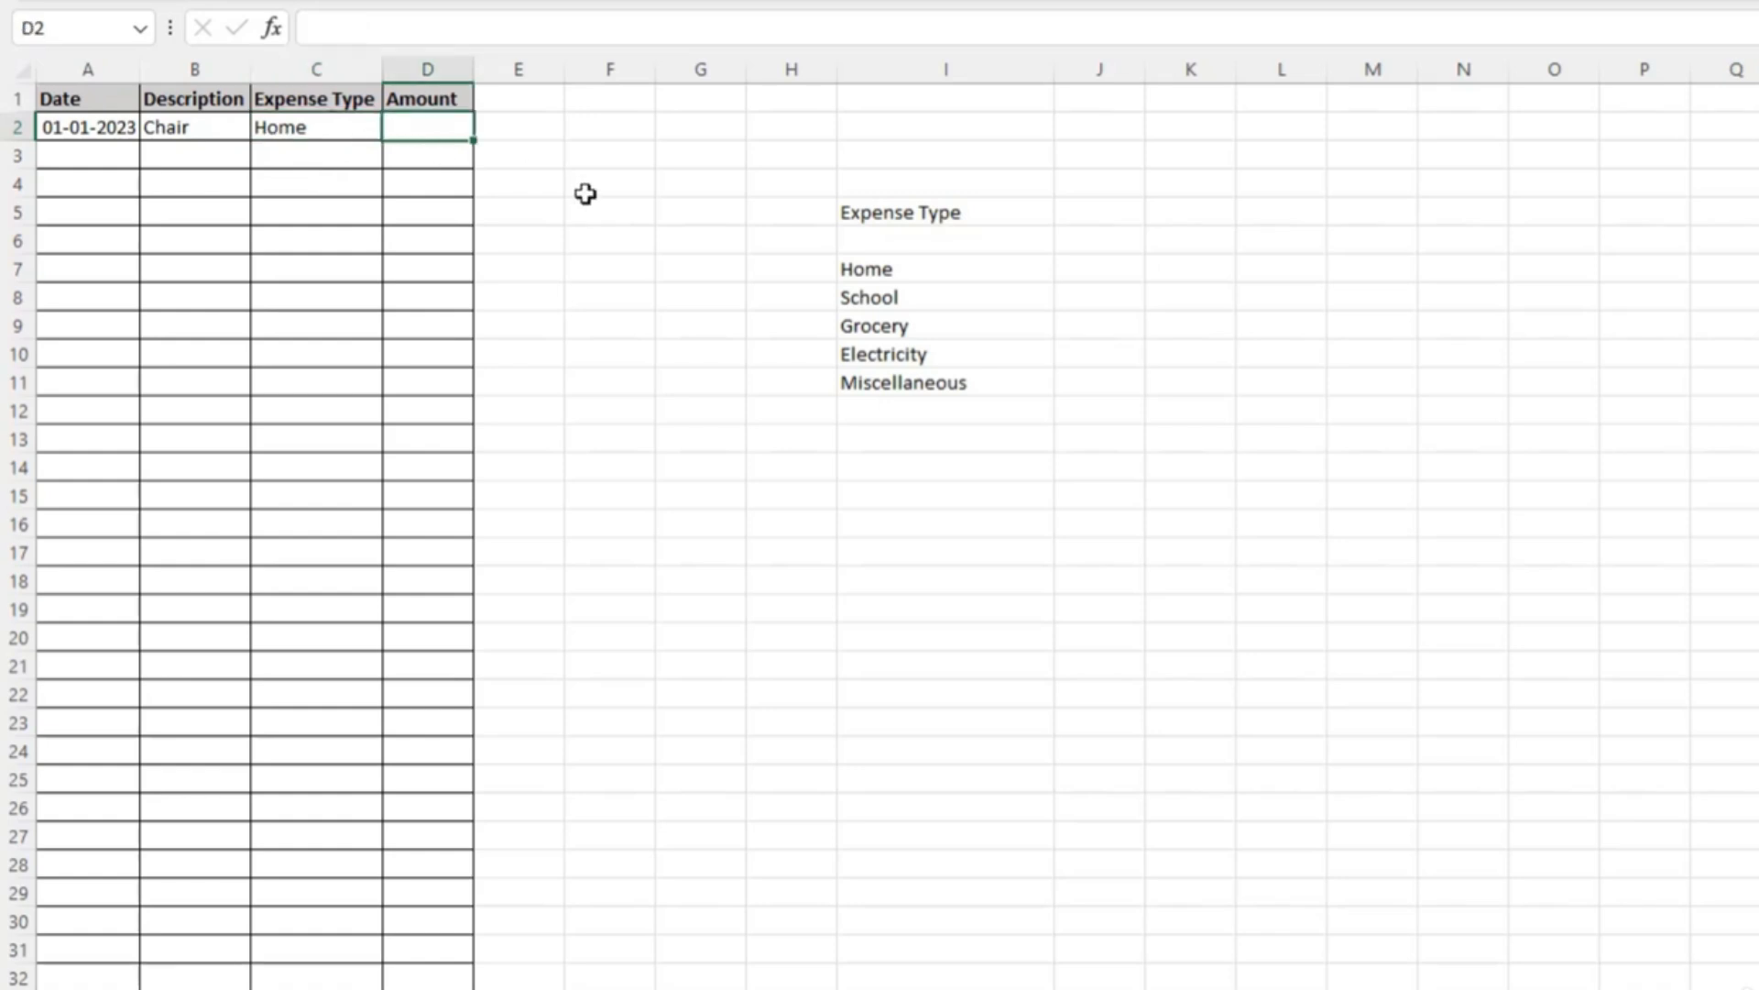
text(500)
key(Return)
- Start row 3 with the date 01-02-2023 and the description Vegetables
click(92, 157)
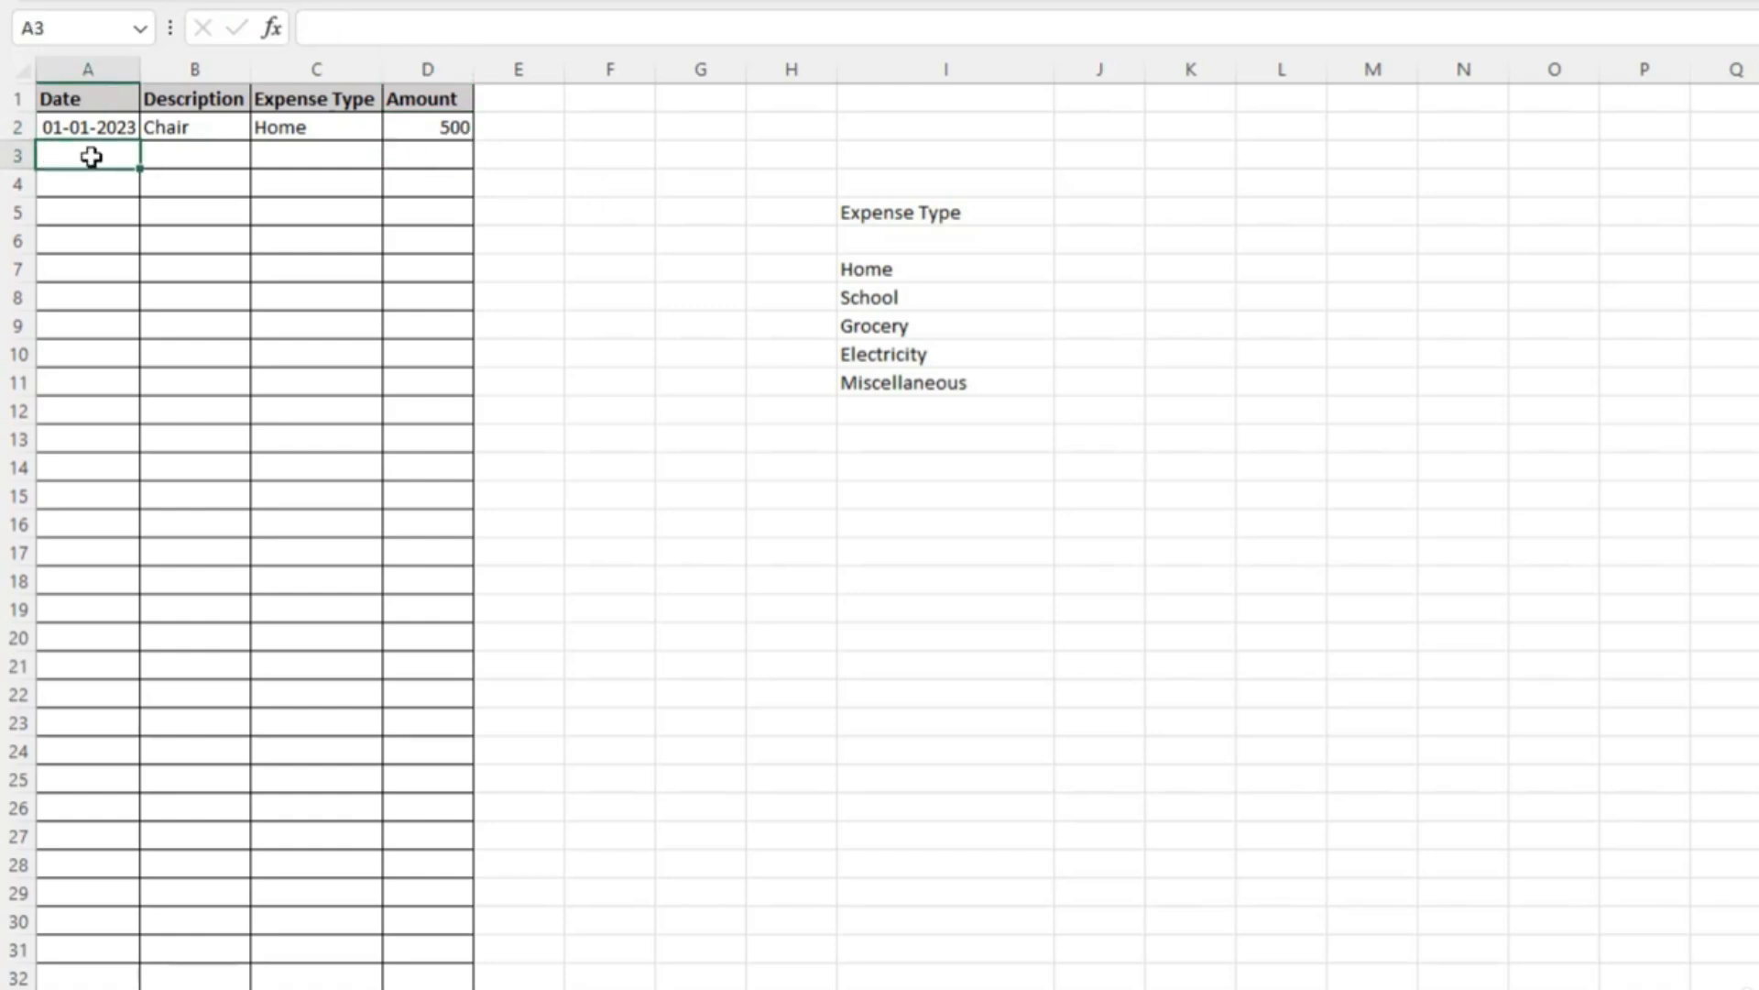
text(01-02-2023)
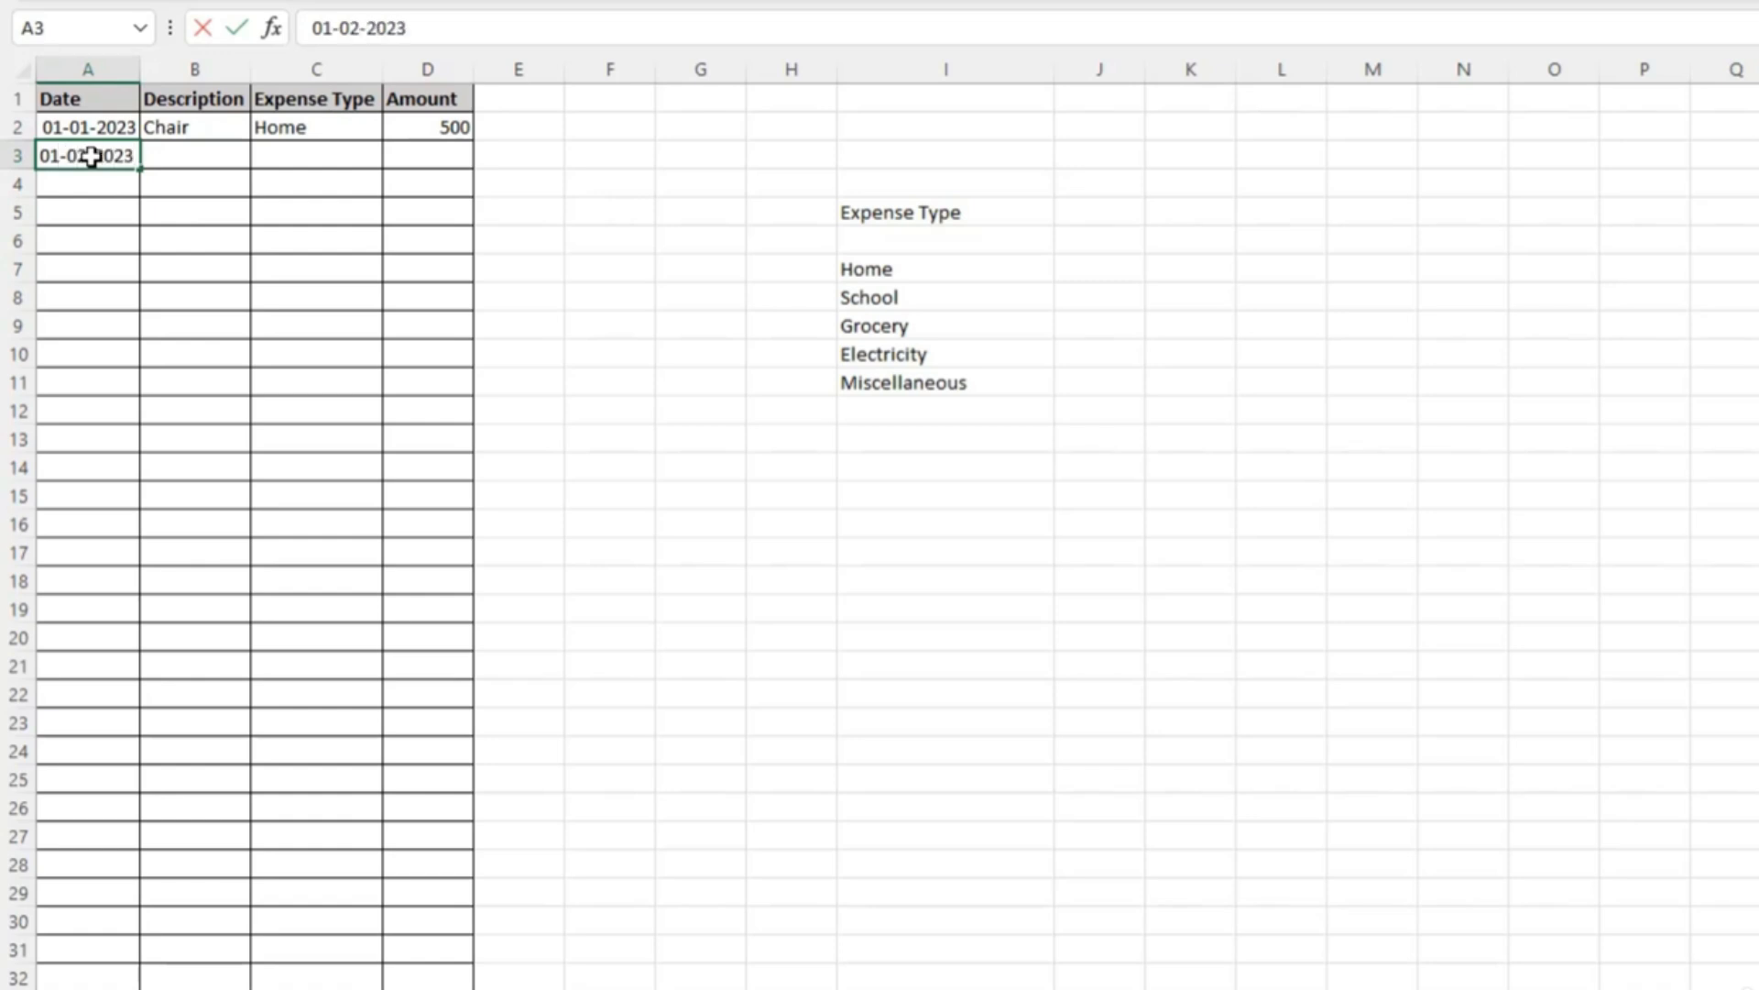
key(Tab)
text(Vegetb)
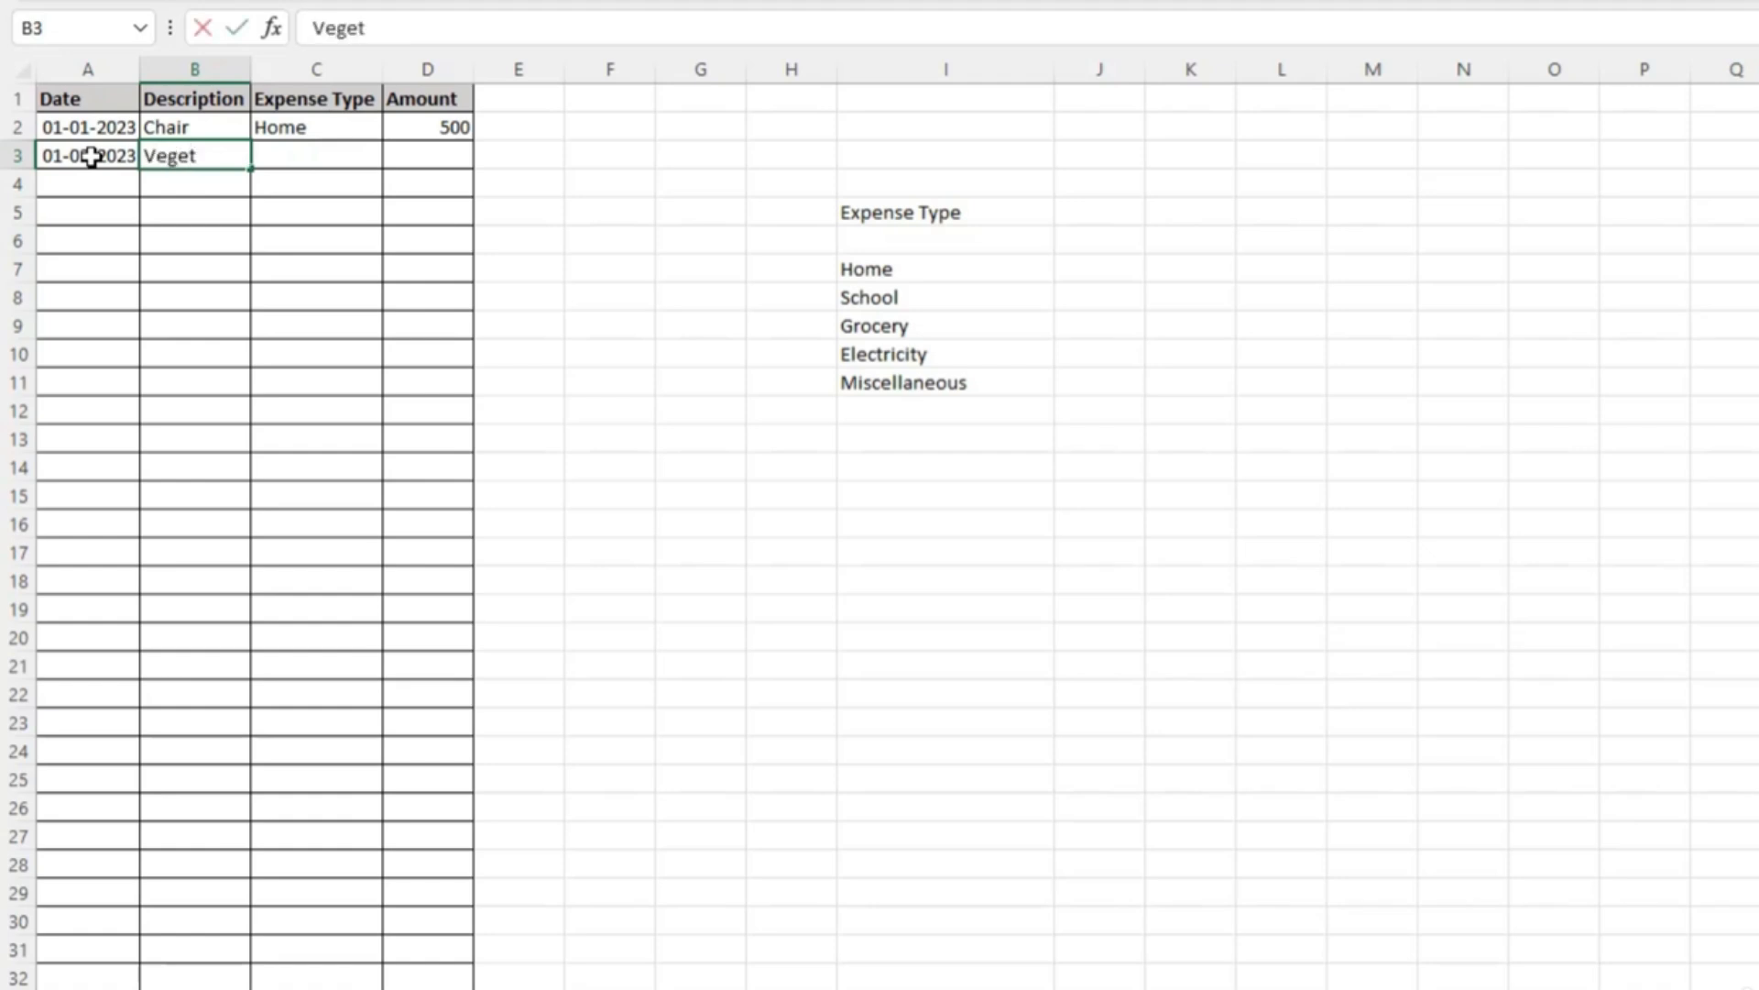
key(BackSpace)
text(able)
key(Tab)
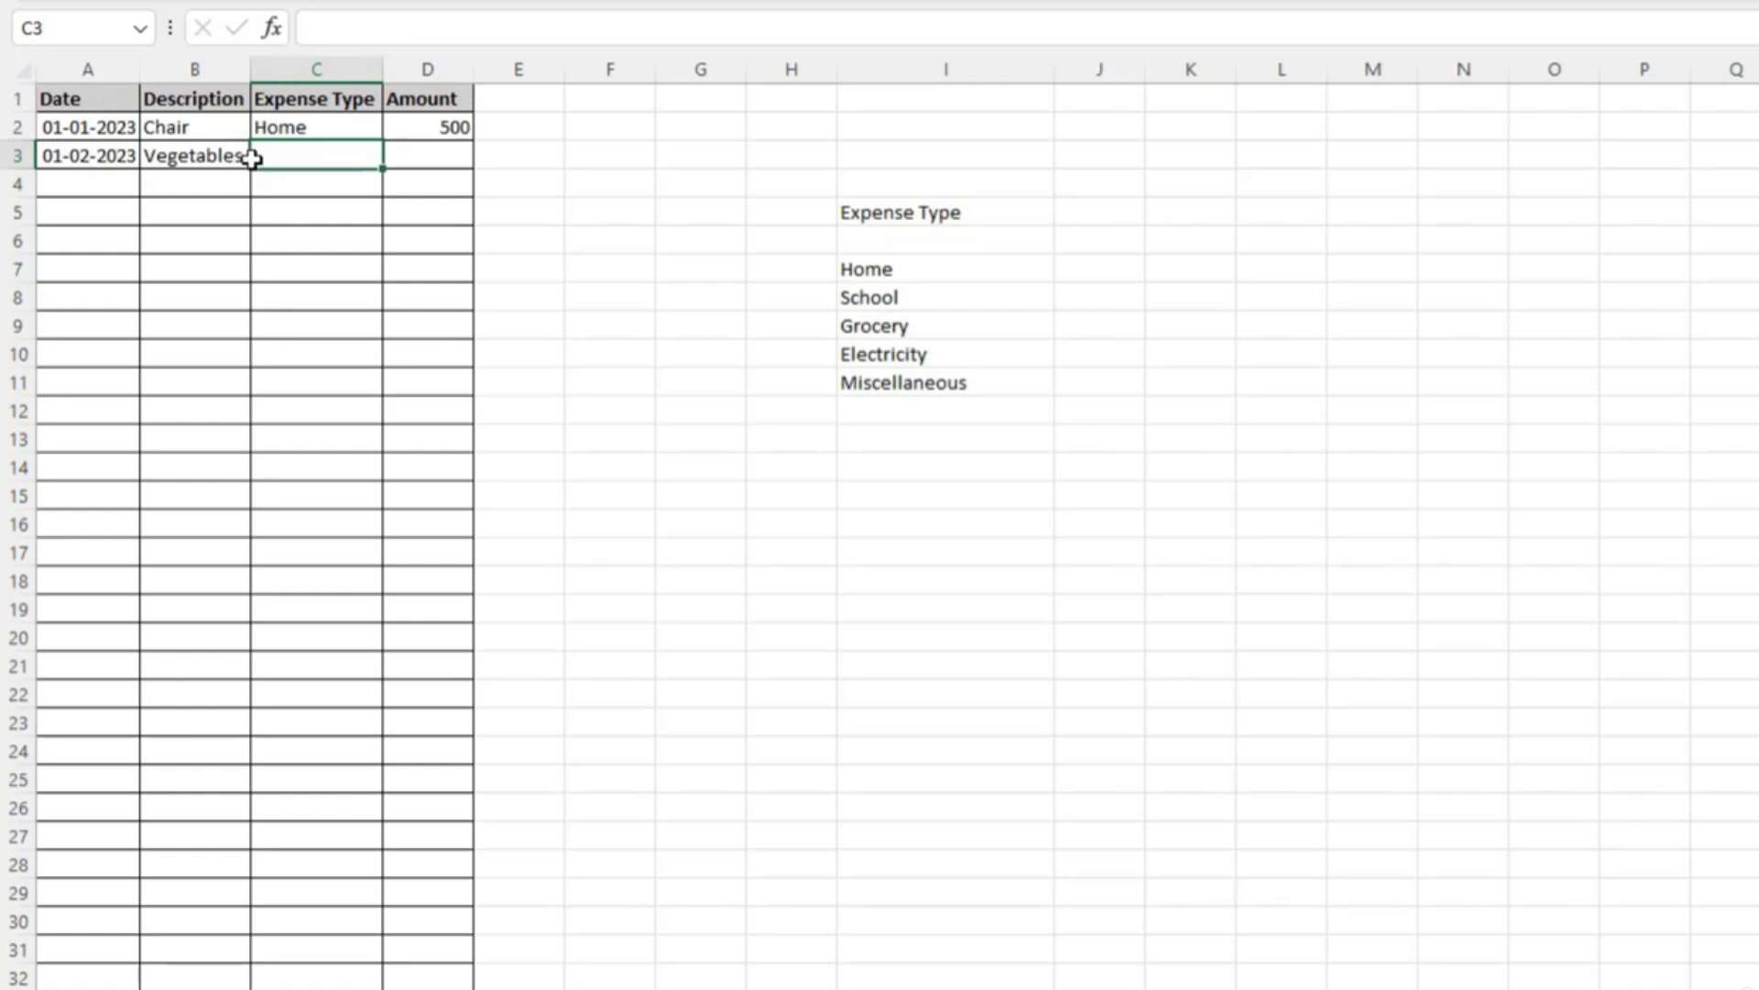
click(346, 130)
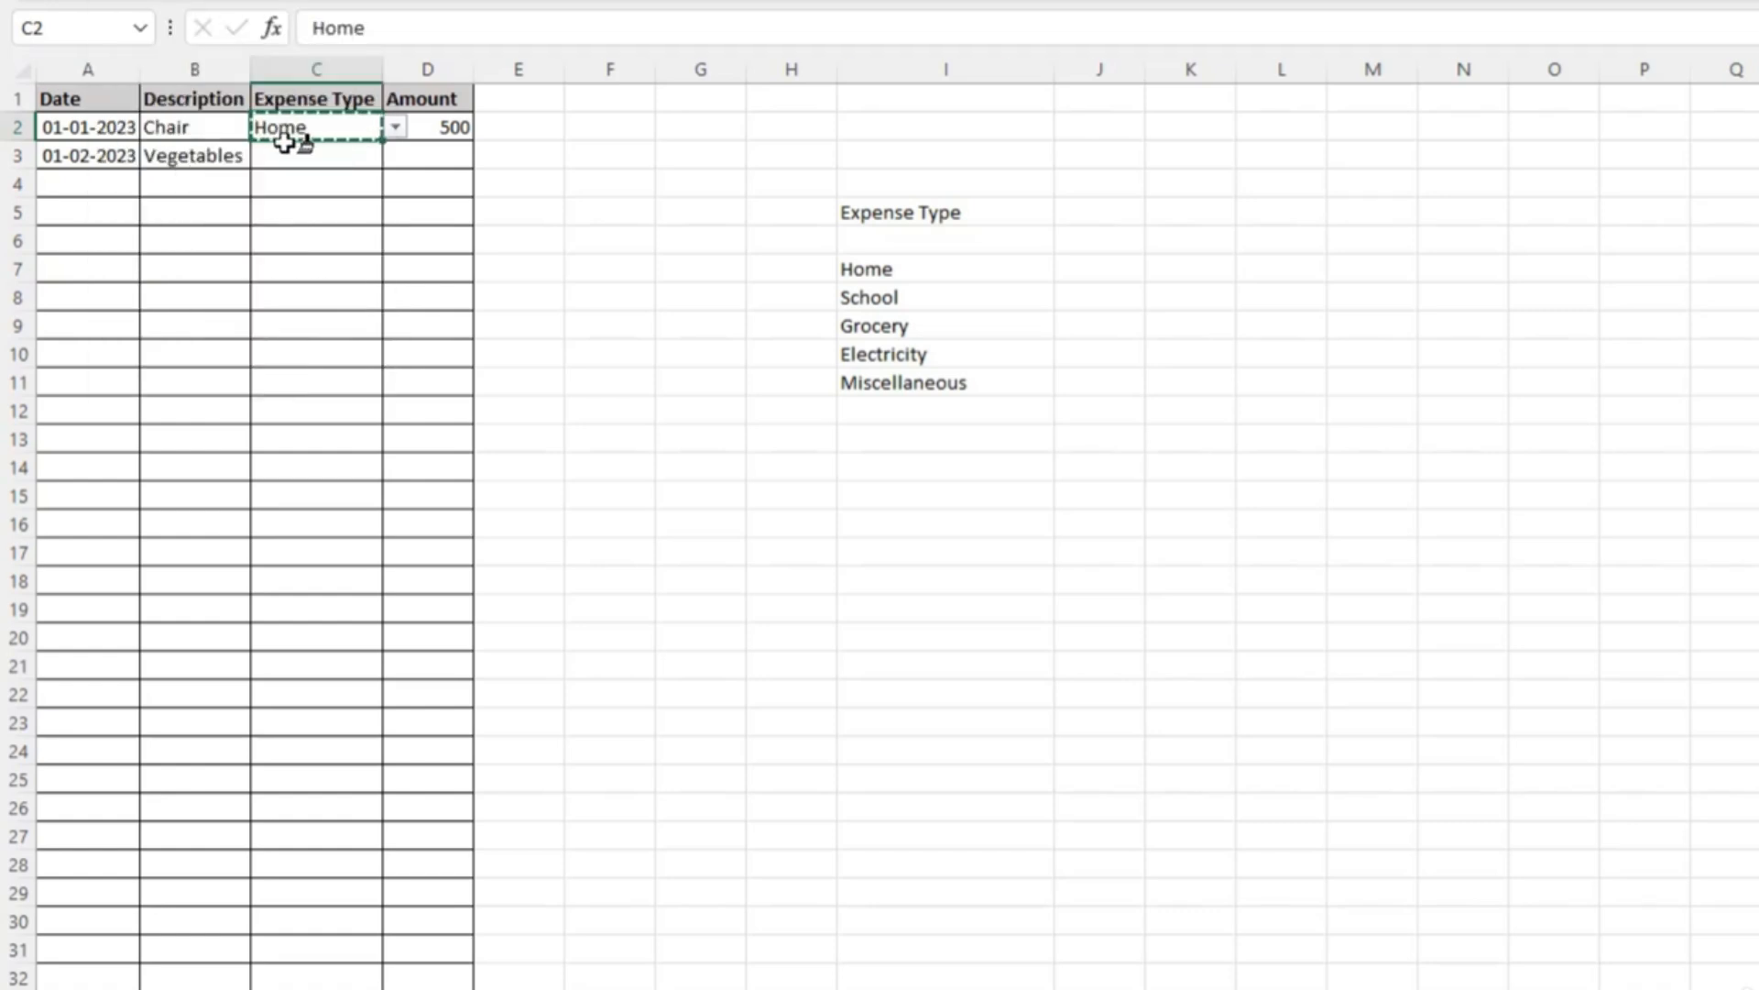
mouse_move(294, 157)
mouse_down()
mouse_move(342, 701)
mouse_move(316, 979)
mouse_up()
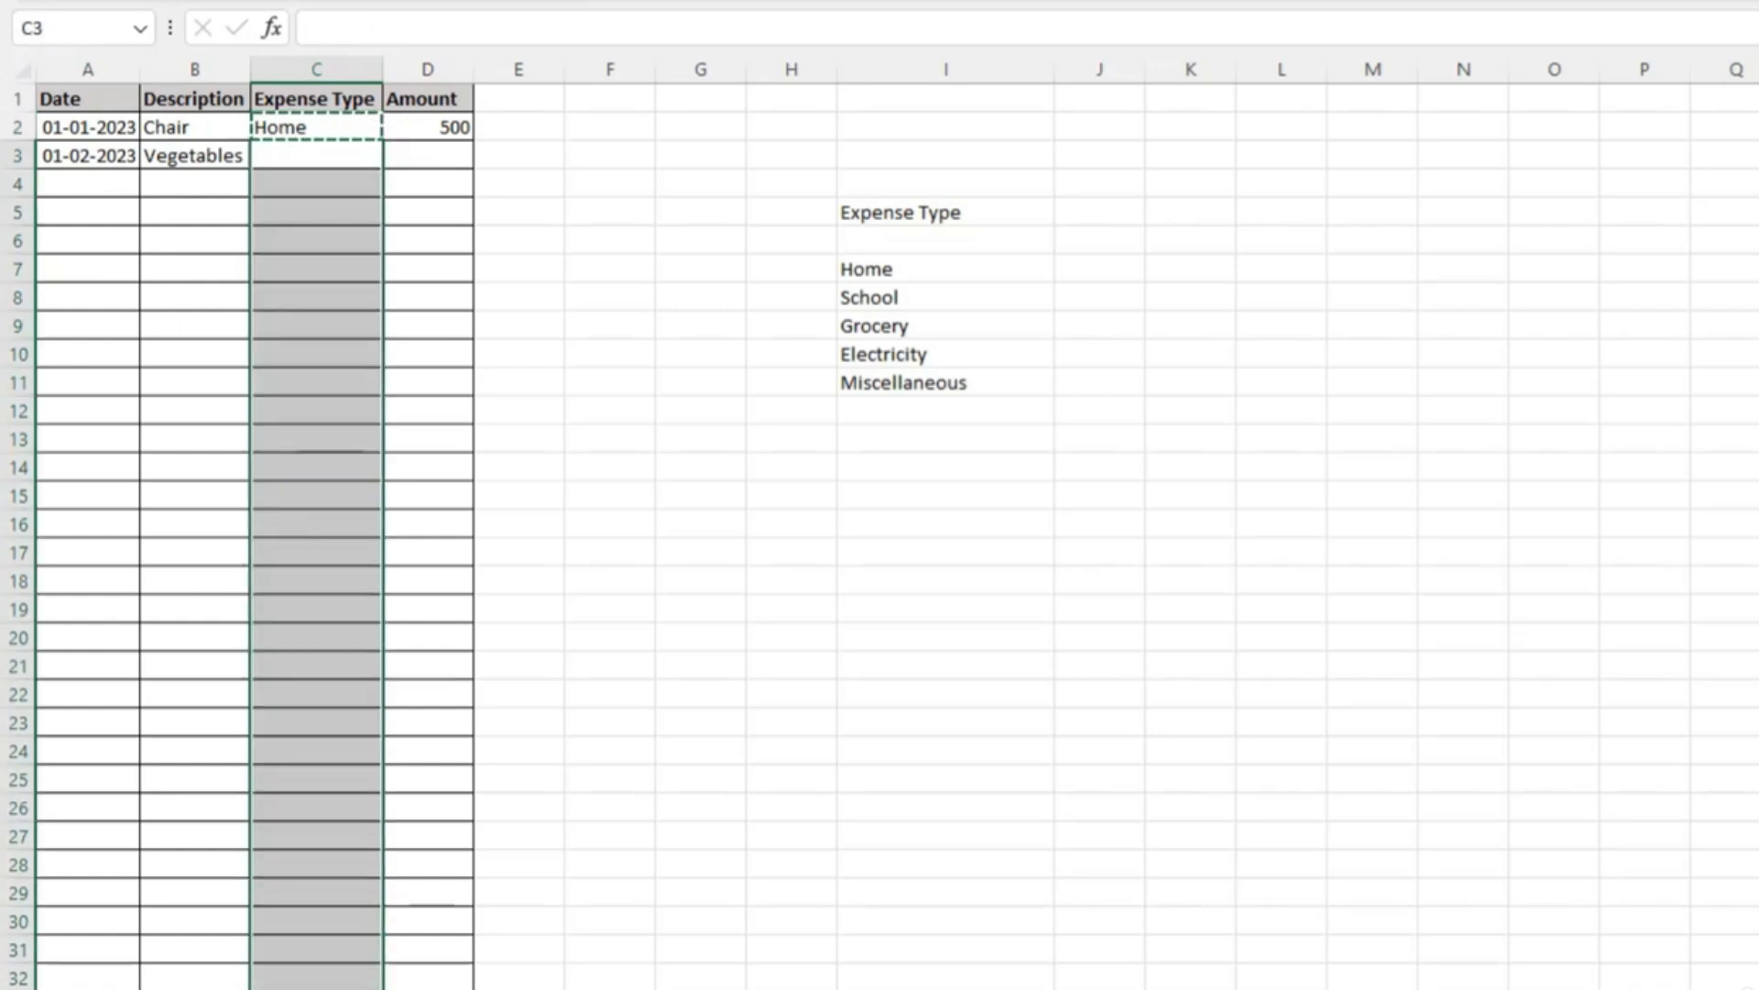
click(300, 133)
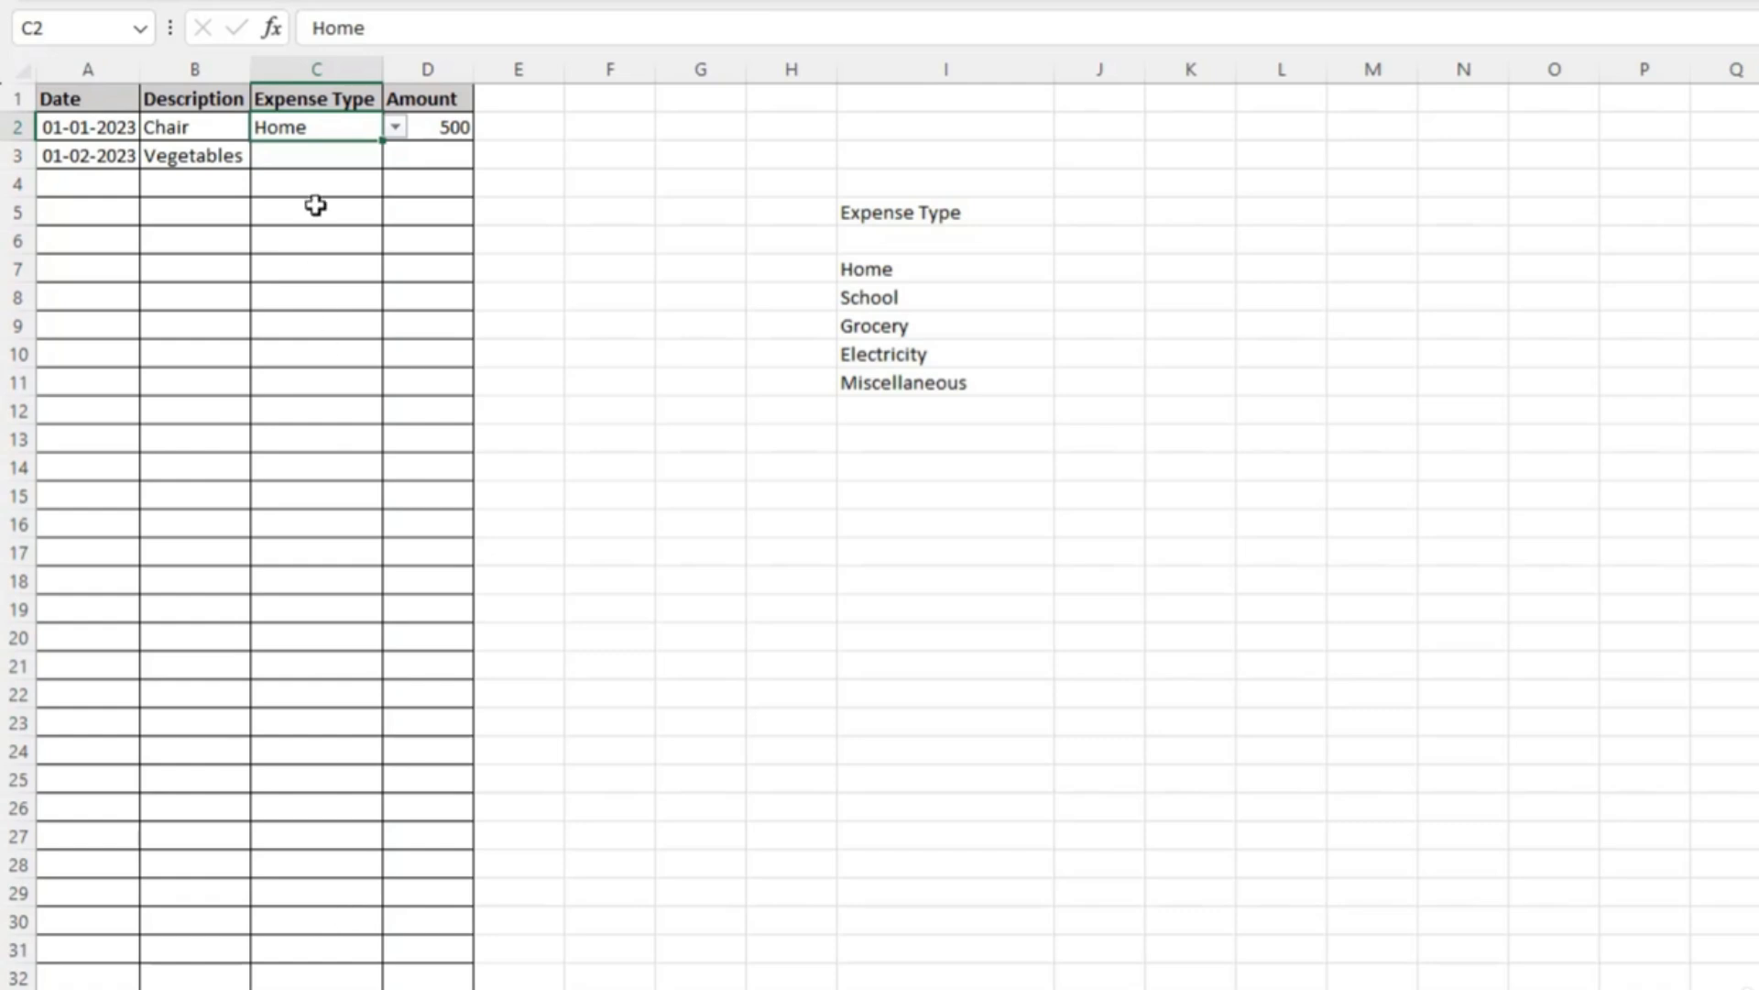
- Copy cell C2 with its dropdown into the Expense Type cells below it, from C3 to C36
key(ctrl+c)
click(310, 166)
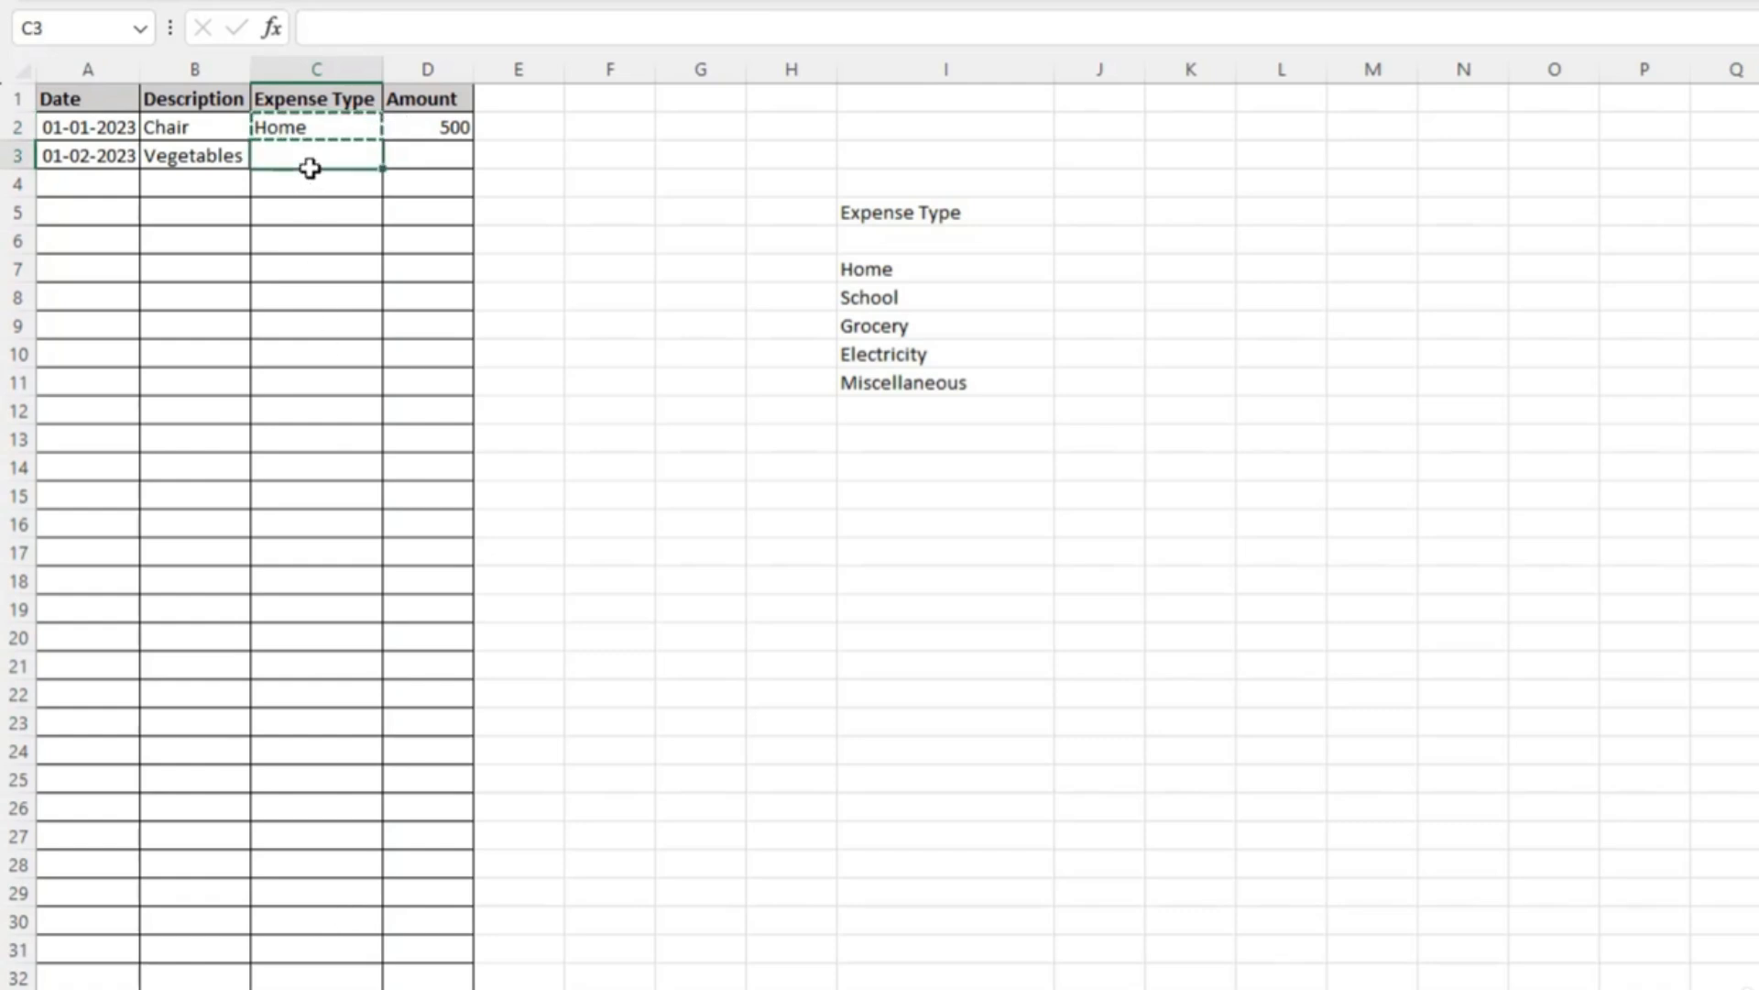
key(shift+Down)
key(shift+Down)
key(shift+Down)
key(shift+Down)
key(shift+Down)
key(shift+Down)
key(shift+Down)
key(shift+Down)
key(shift+Down)
key(shift+Down)
key(shift+Down)
key(shift+Down)
key(shift+Down)
key(shift+Down)
key(shift+Down)
key(shift+Down)
key(shift+Down)
key(shift+Down)
key(shift+Down)
key(shift+Down)
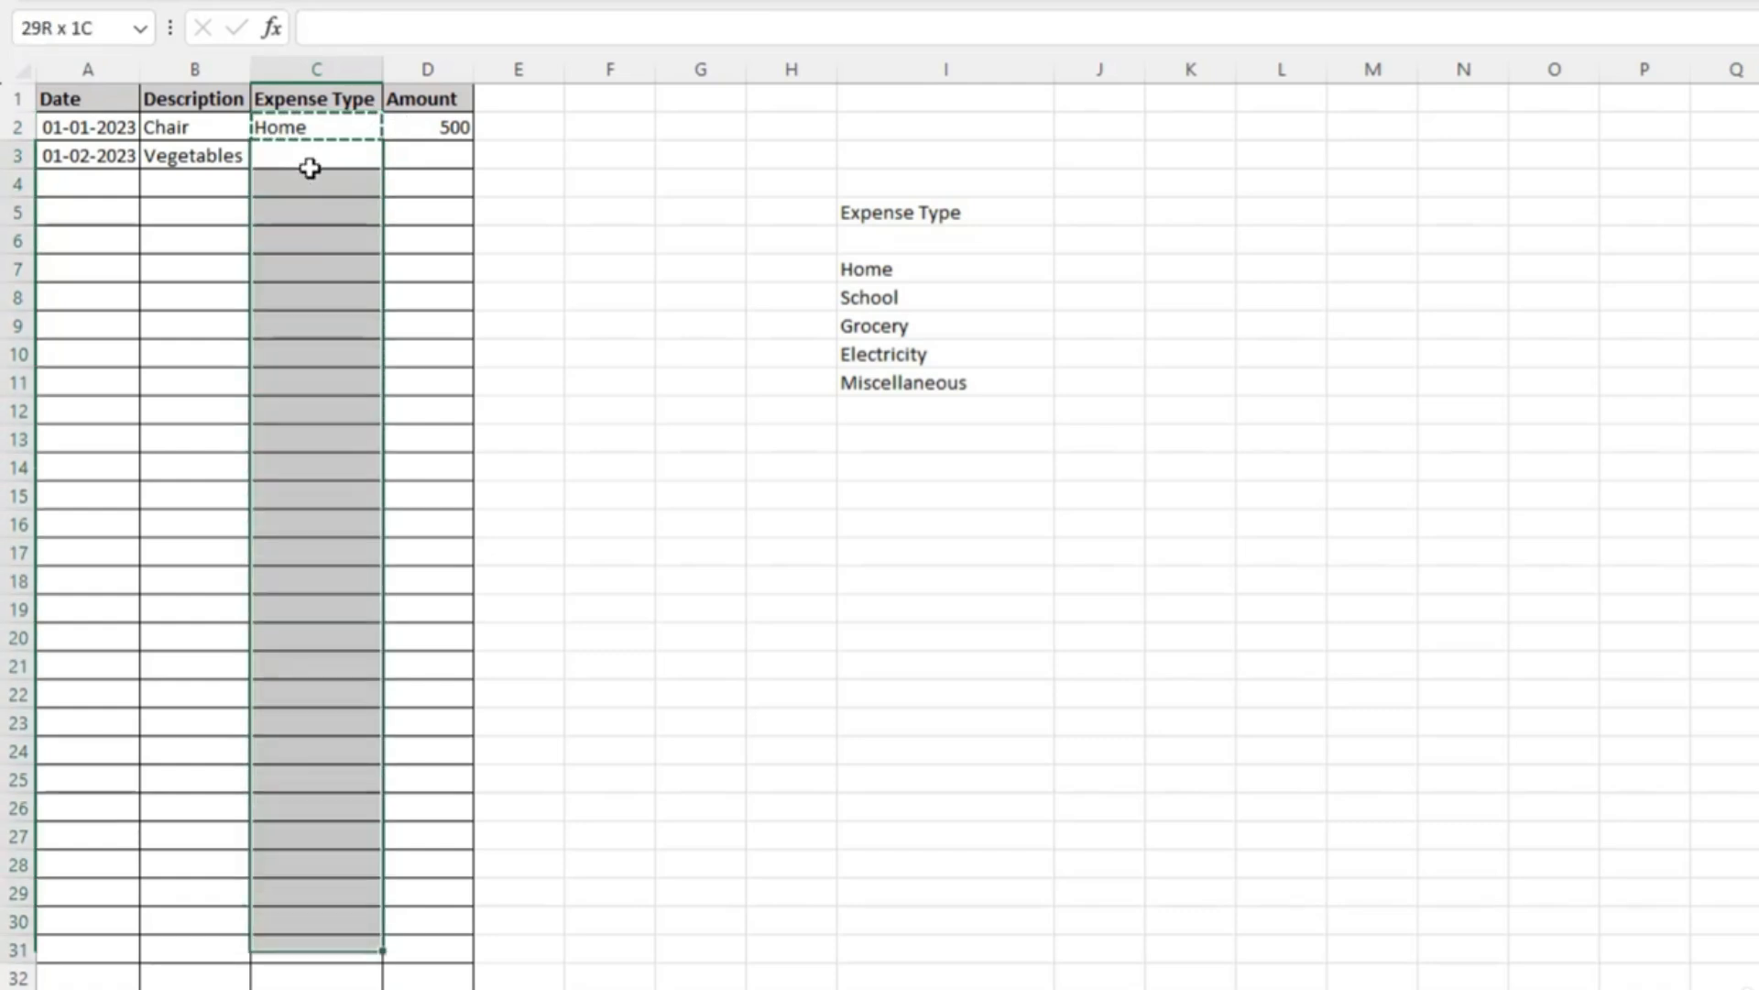
key(ctrl+v)
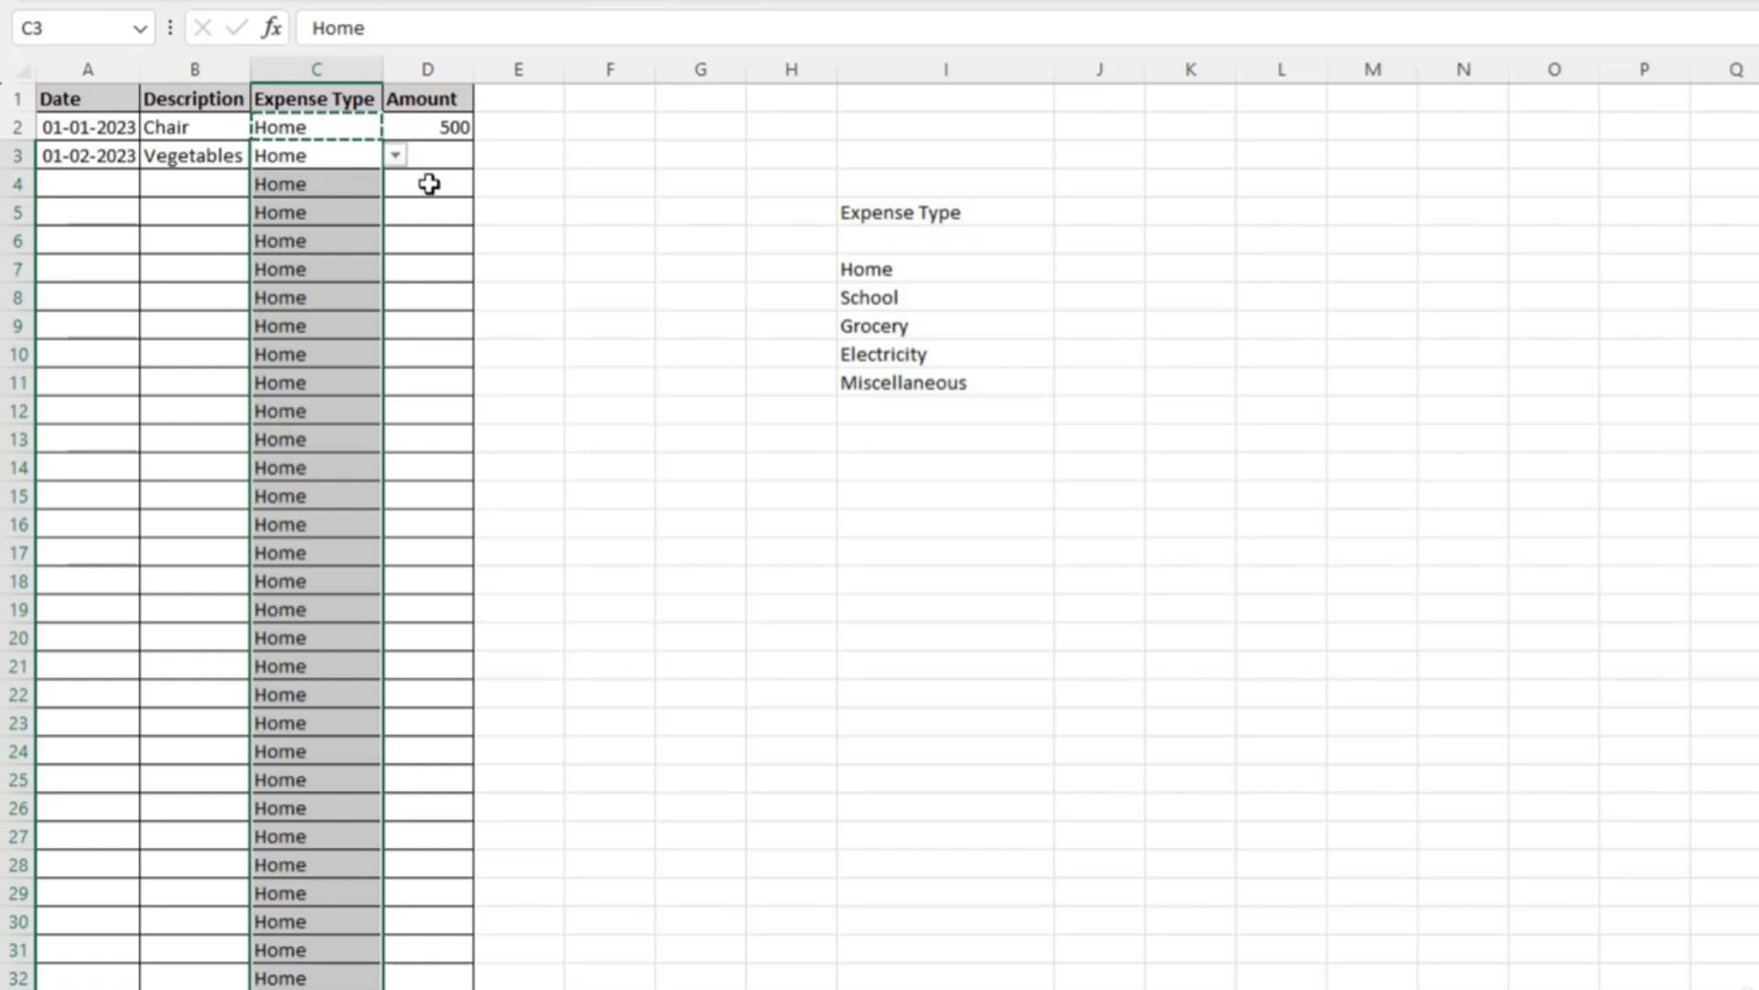
- Clear the copied Home entries from C3 to C36 and check several of these cells for the dropdown
click(387, 297)
click(336, 177)
click(336, 158)
key(ctrl+shift+Down)
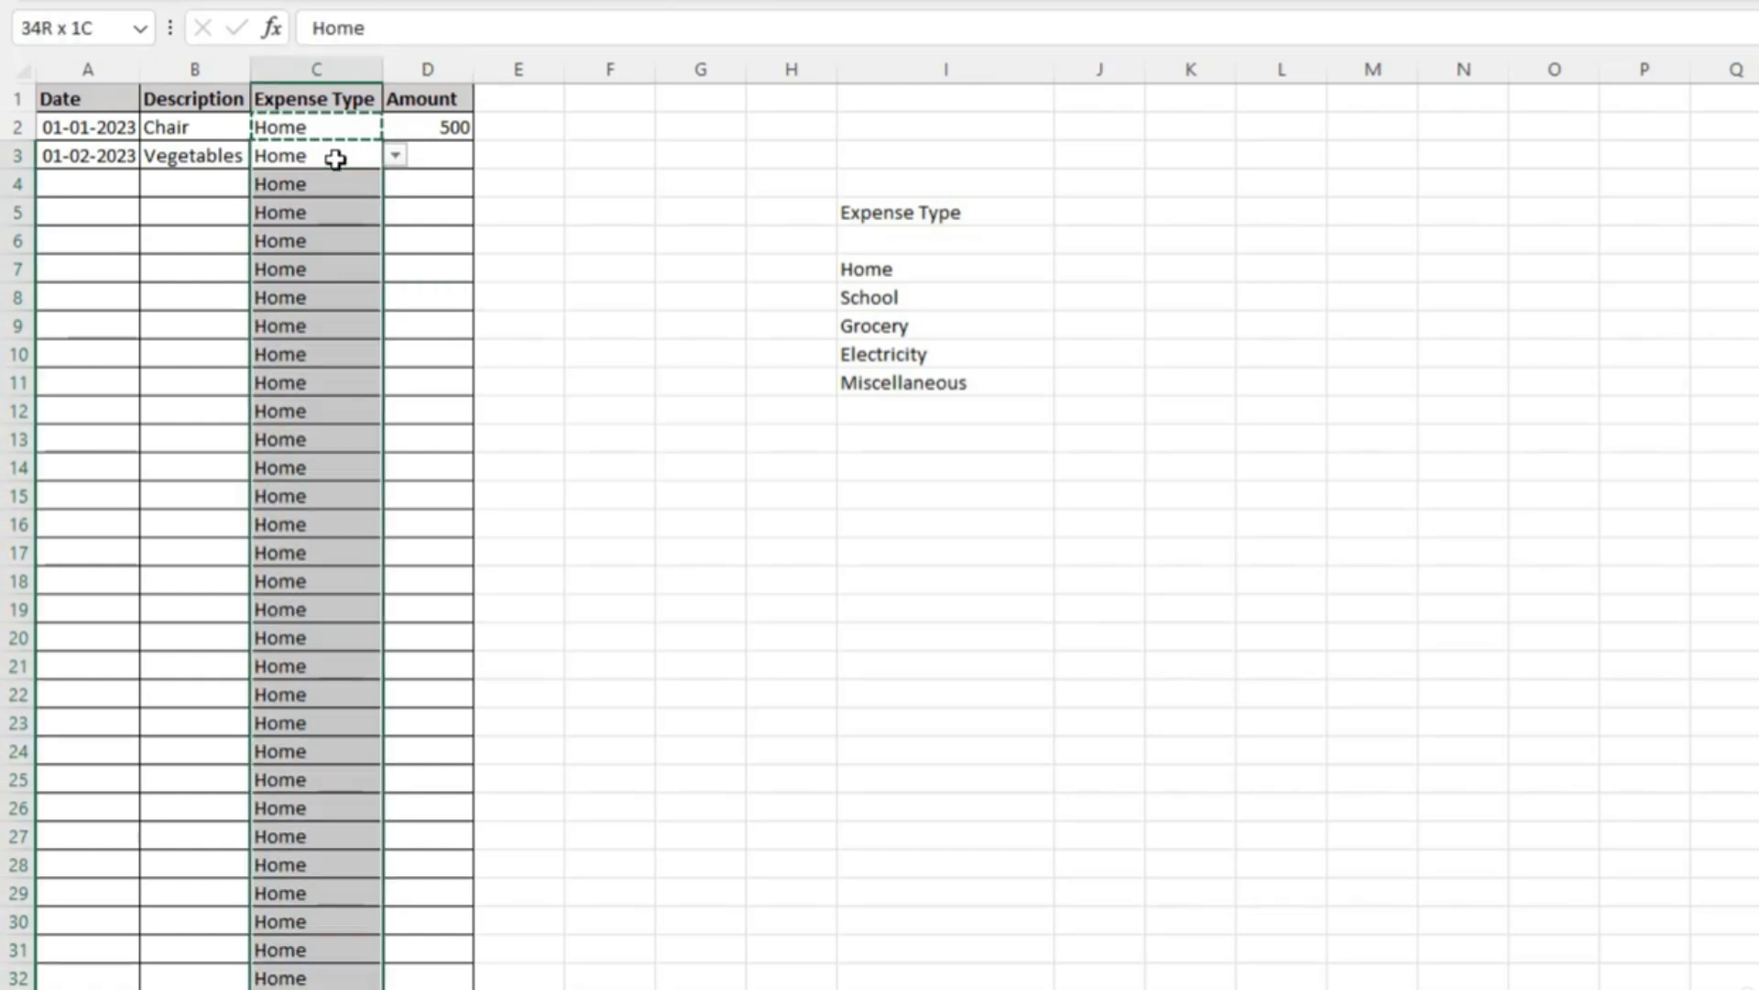
key(Delete)
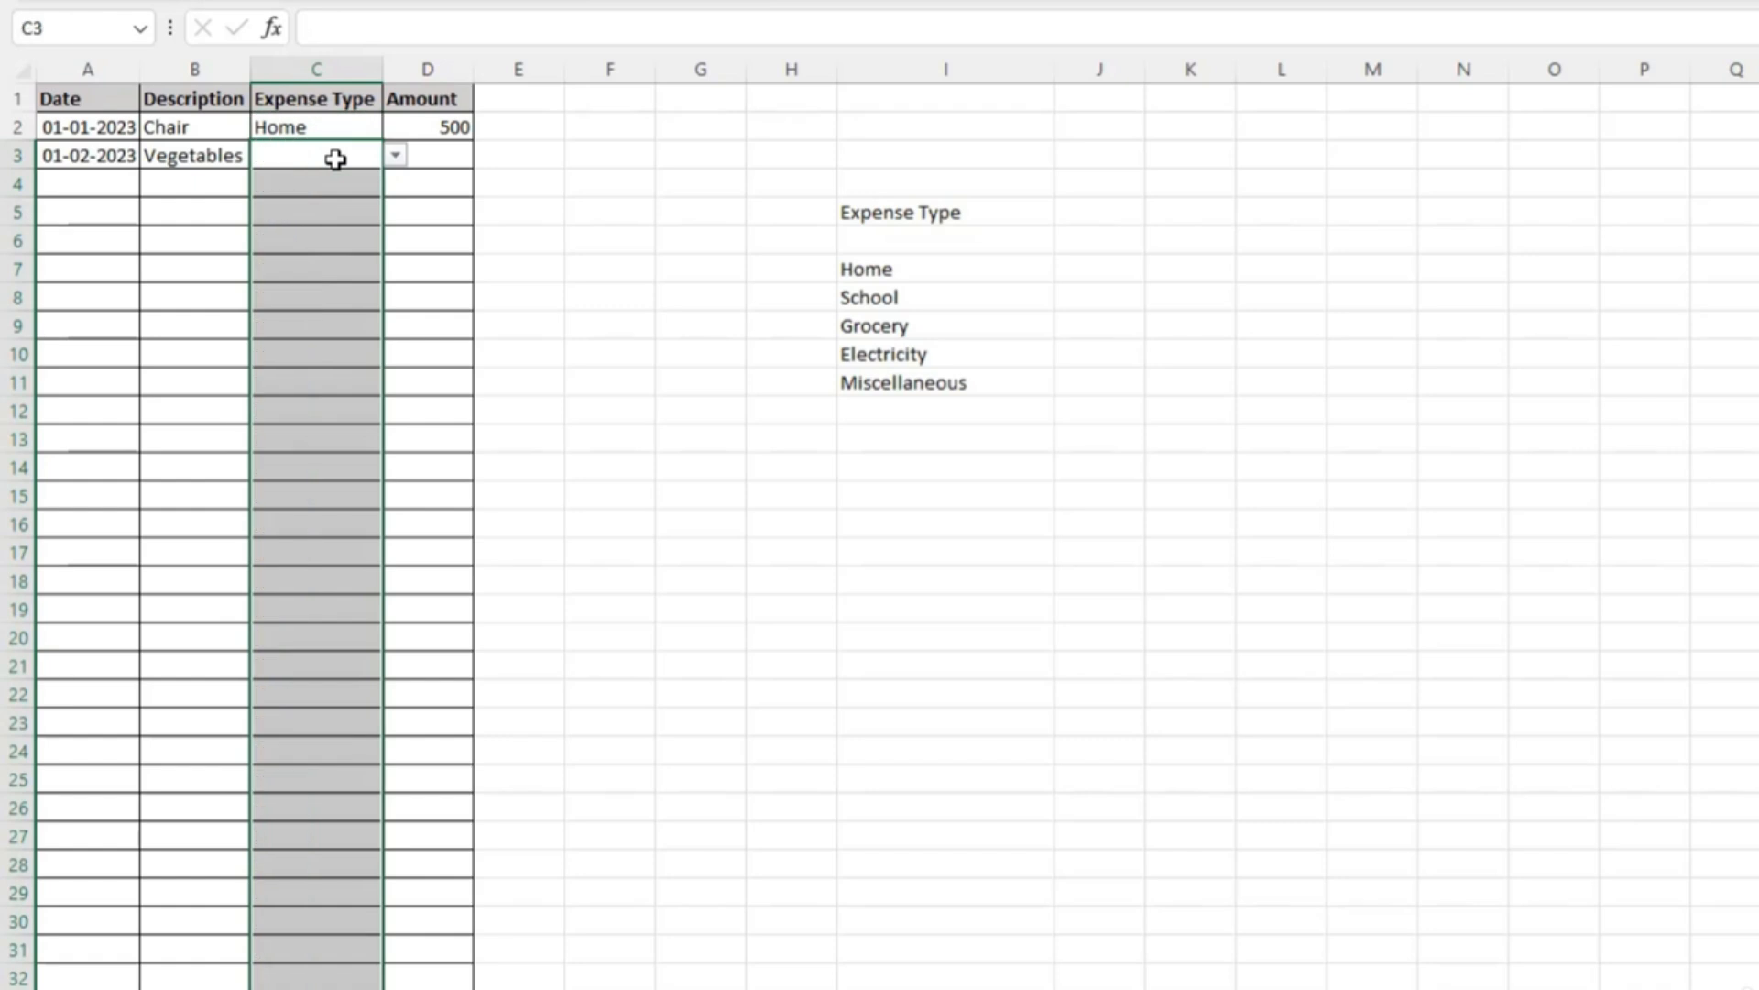
click(335, 159)
click(362, 183)
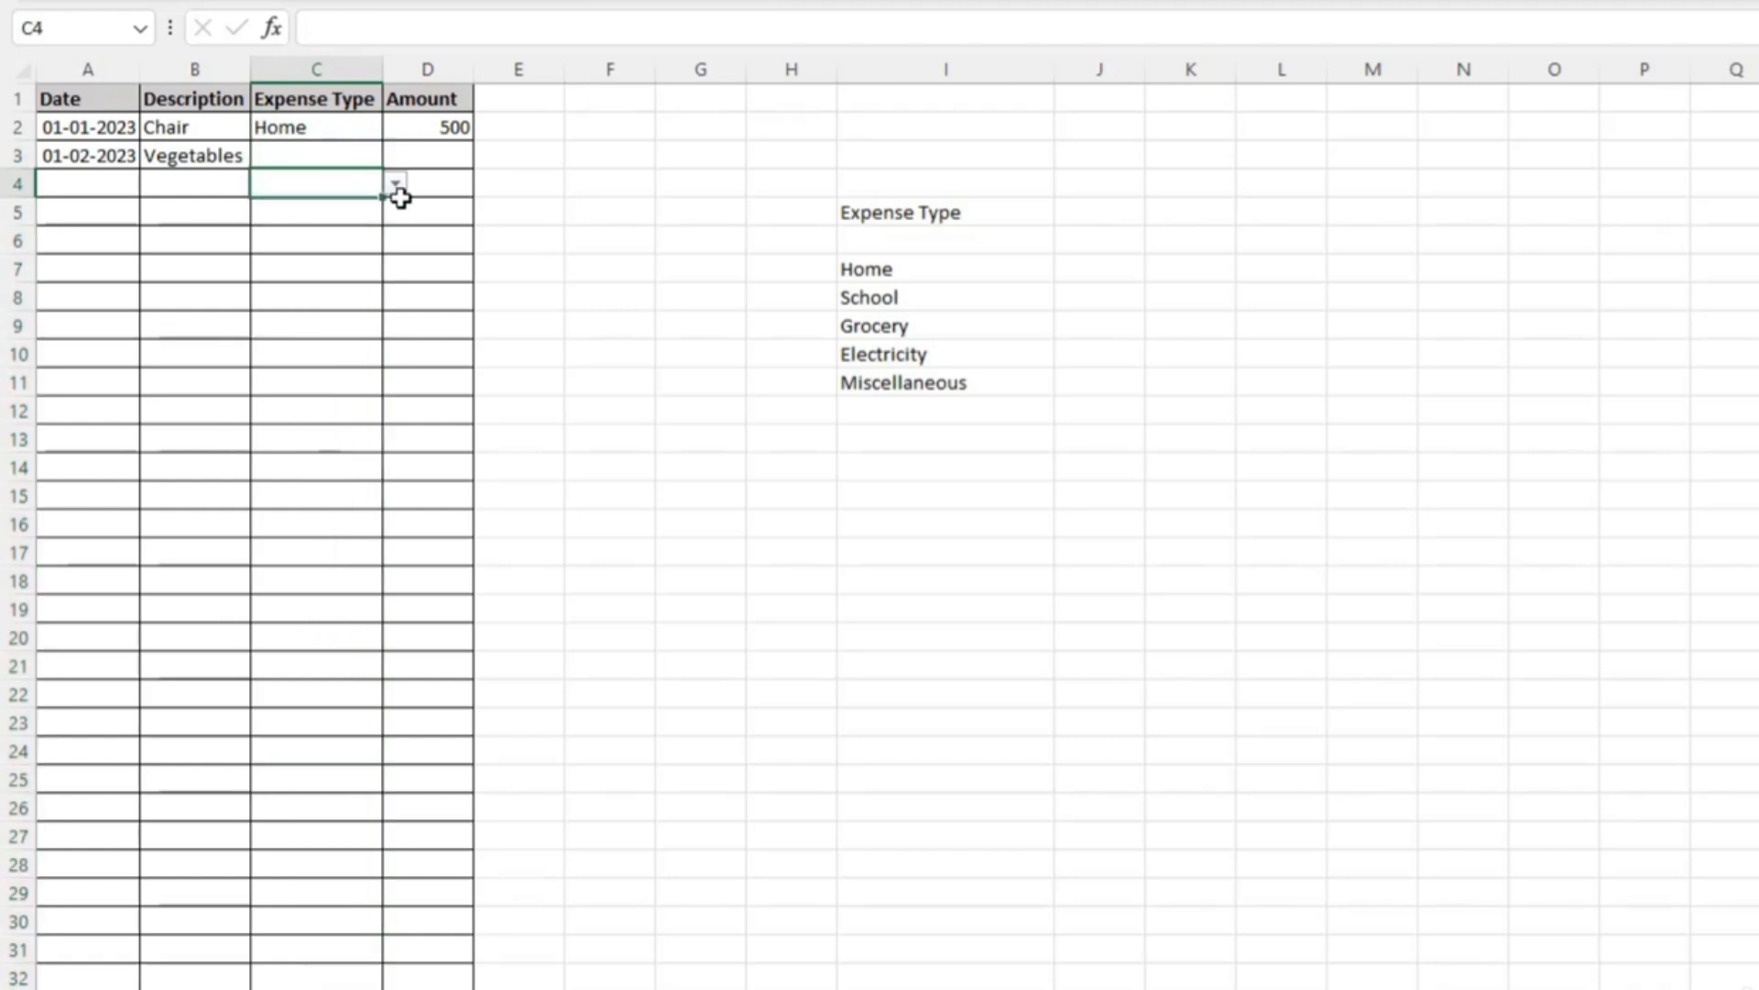
click(312, 236)
click(326, 294)
click(340, 381)
- Complete the Vegetables row with the expense type Grocery from the dropdown and the amount 75
click(321, 159)
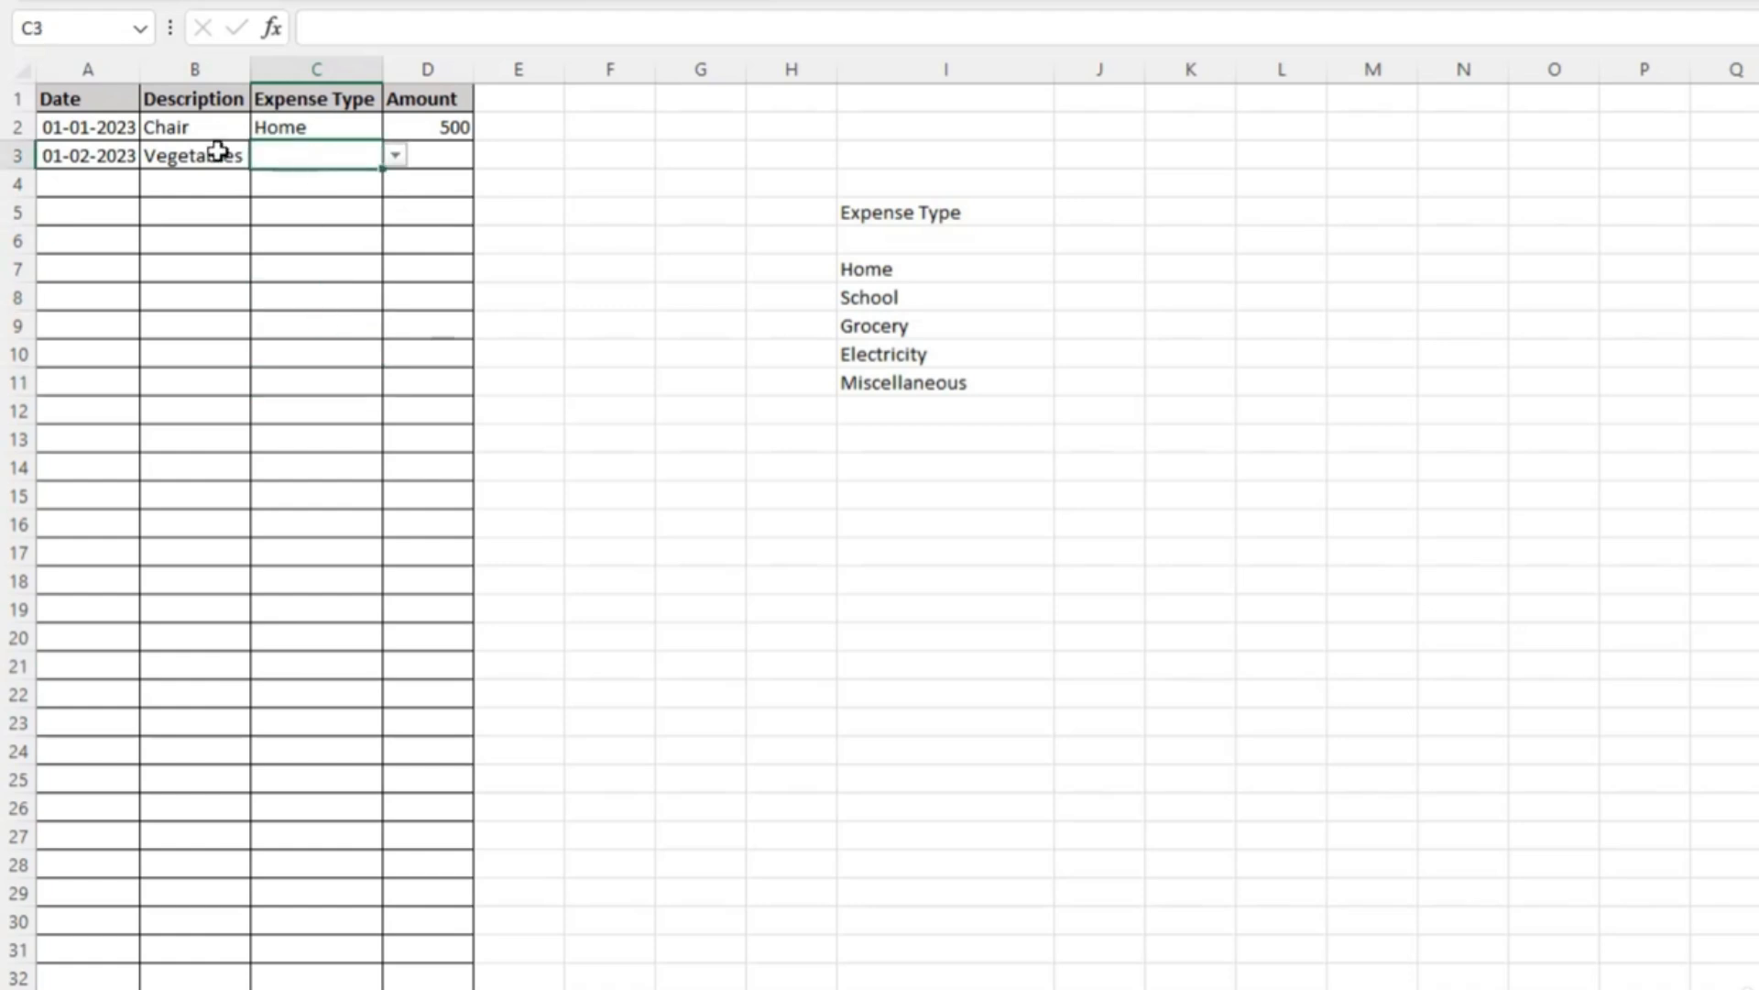
click(395, 156)
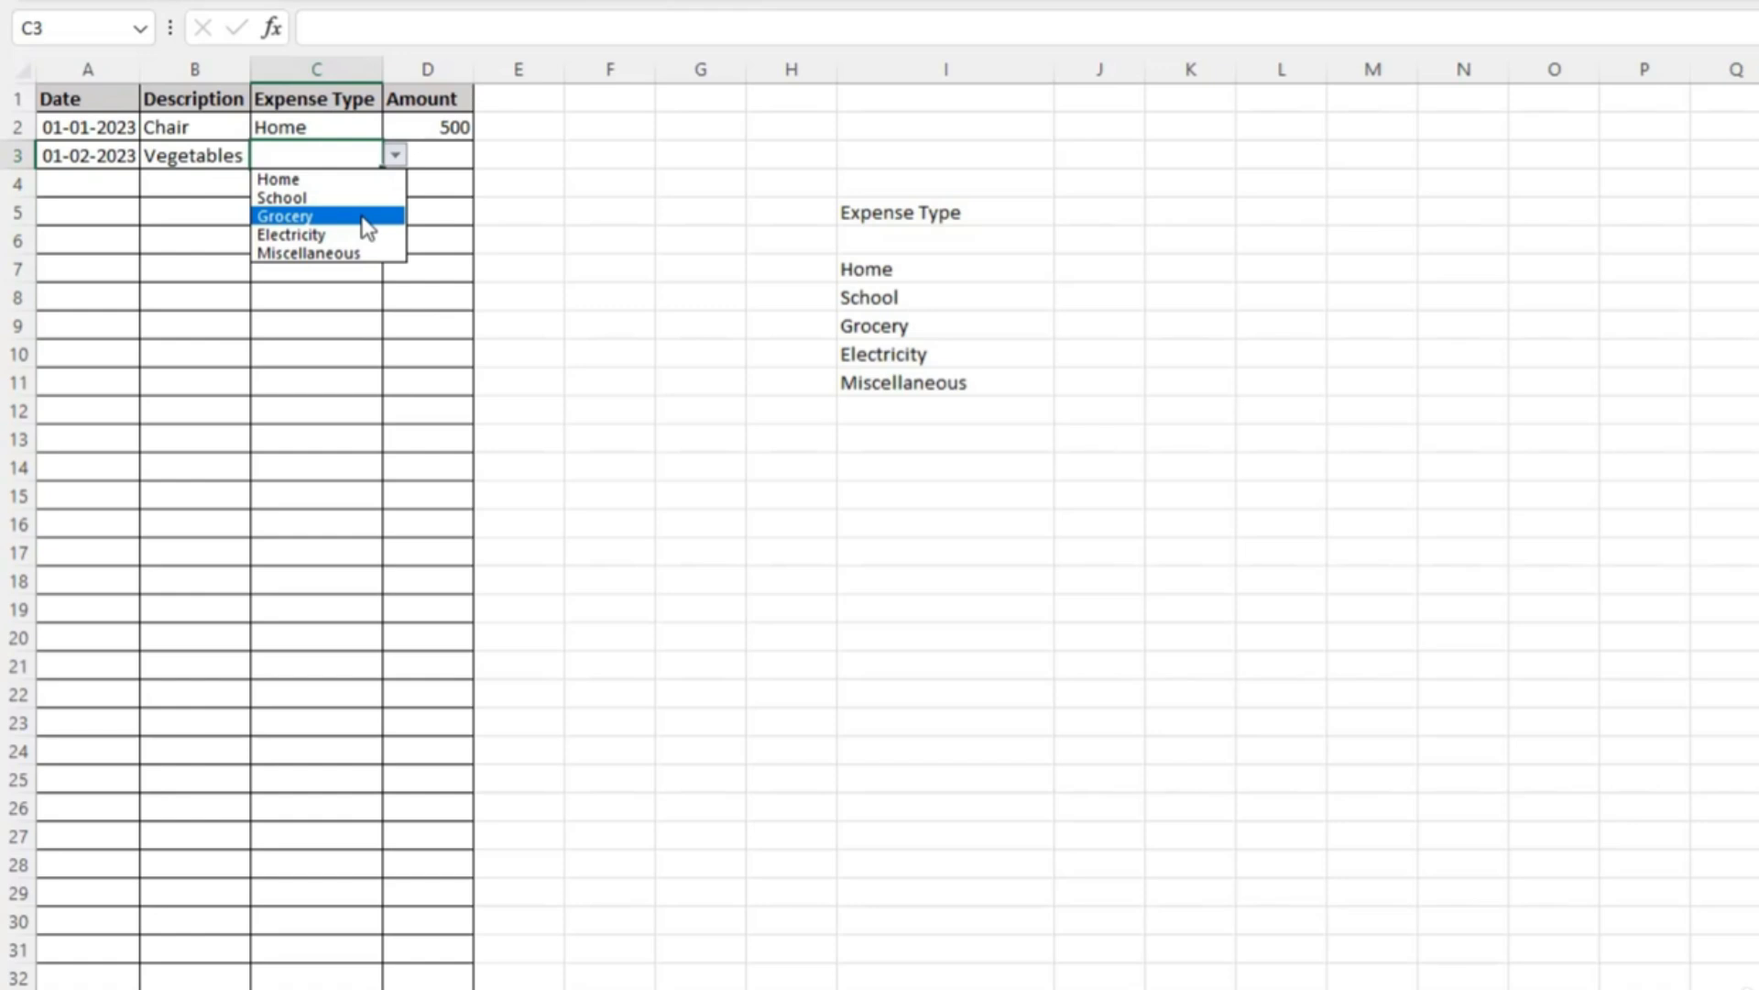
click(367, 227)
click(432, 158)
text(75)
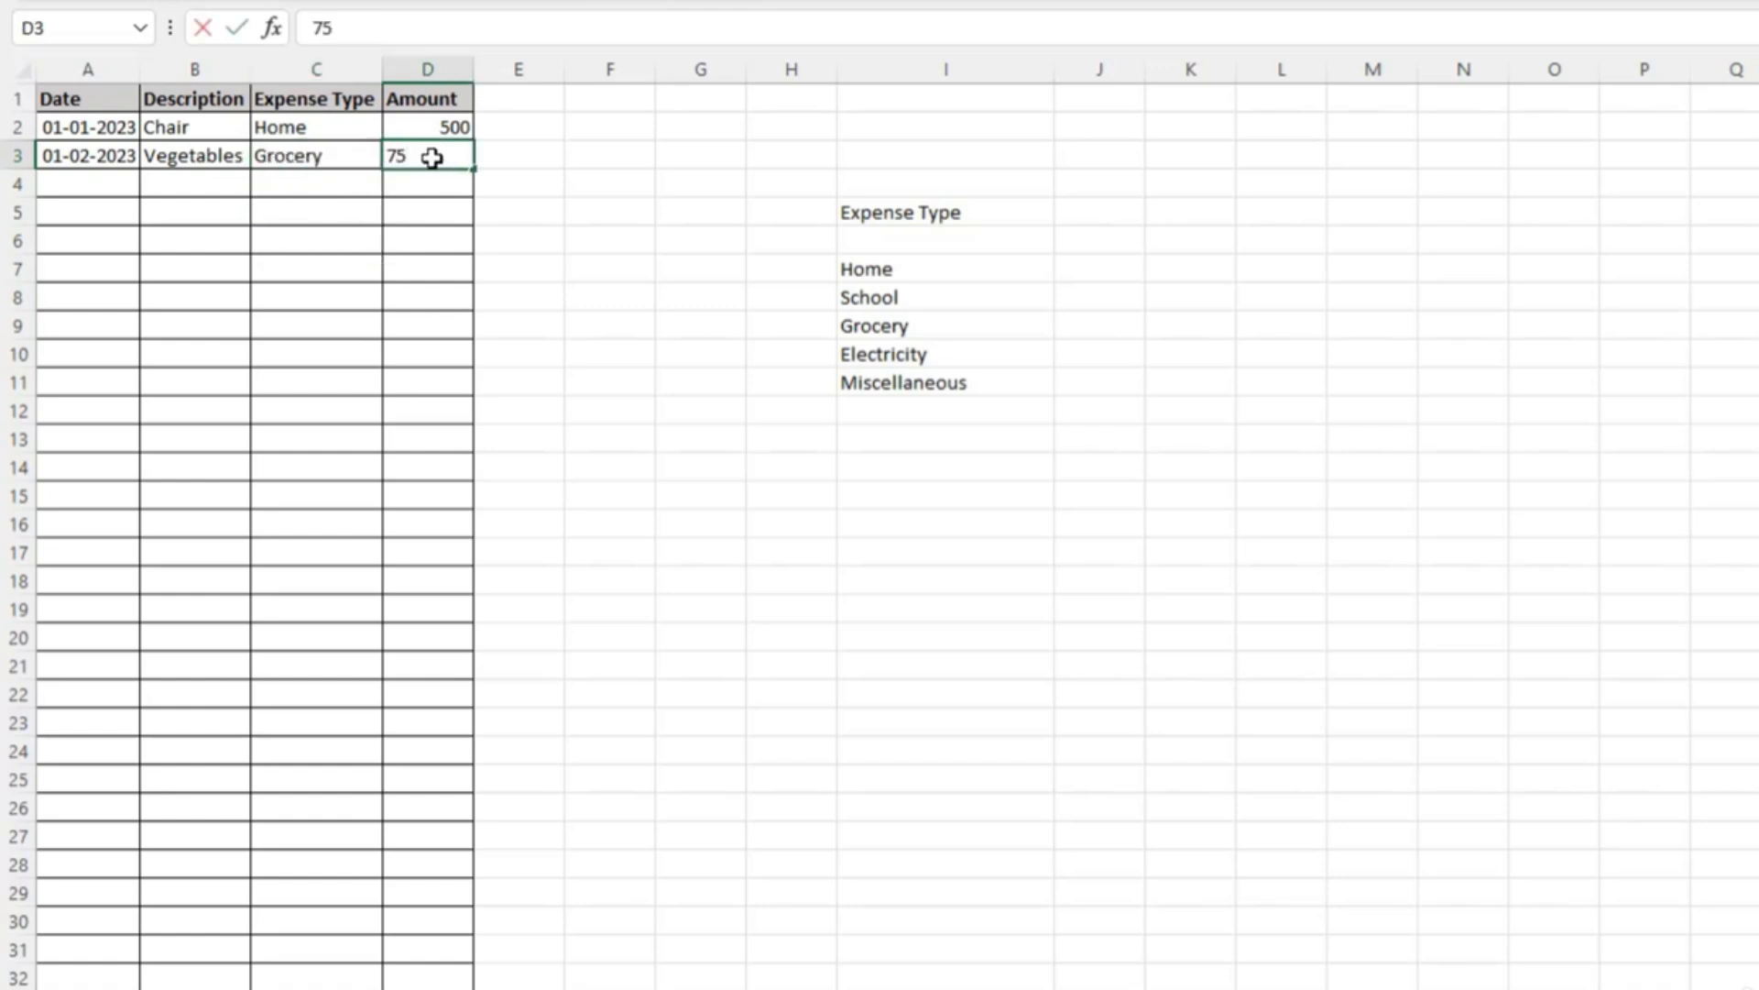
key(Return)
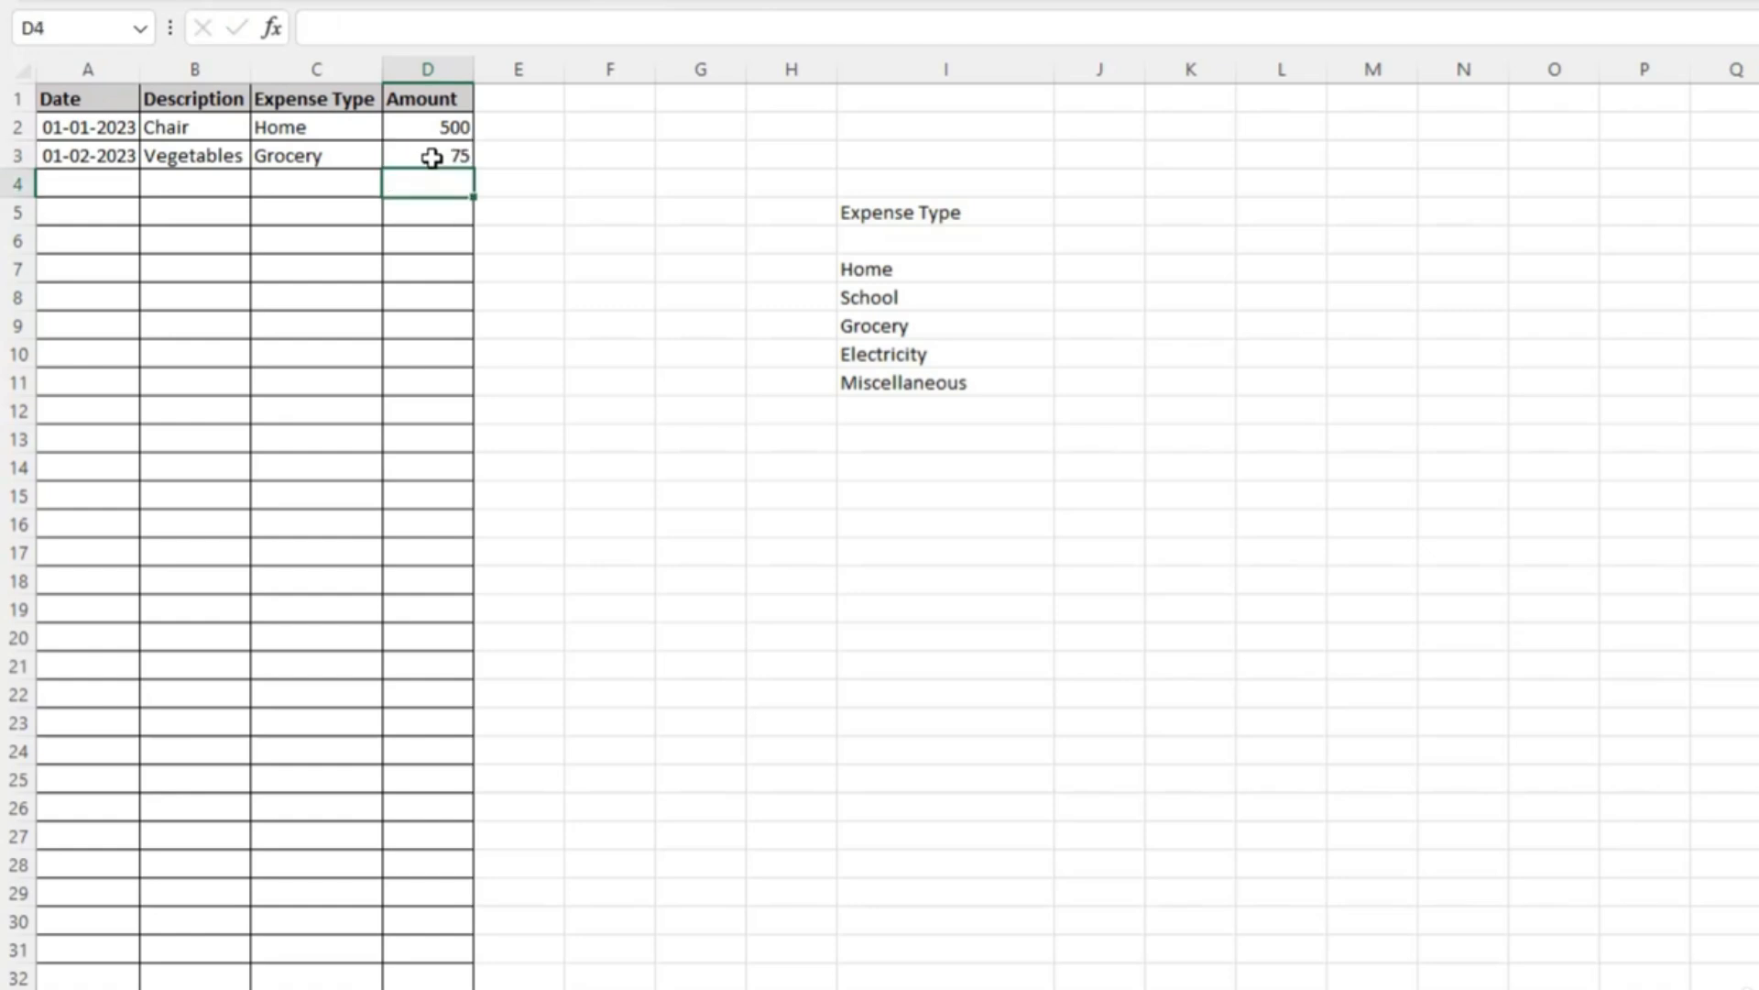
- Fill in row 4 with the date copied from the row above, the description Fee, the expense type School and the amount 150
click(101, 183)
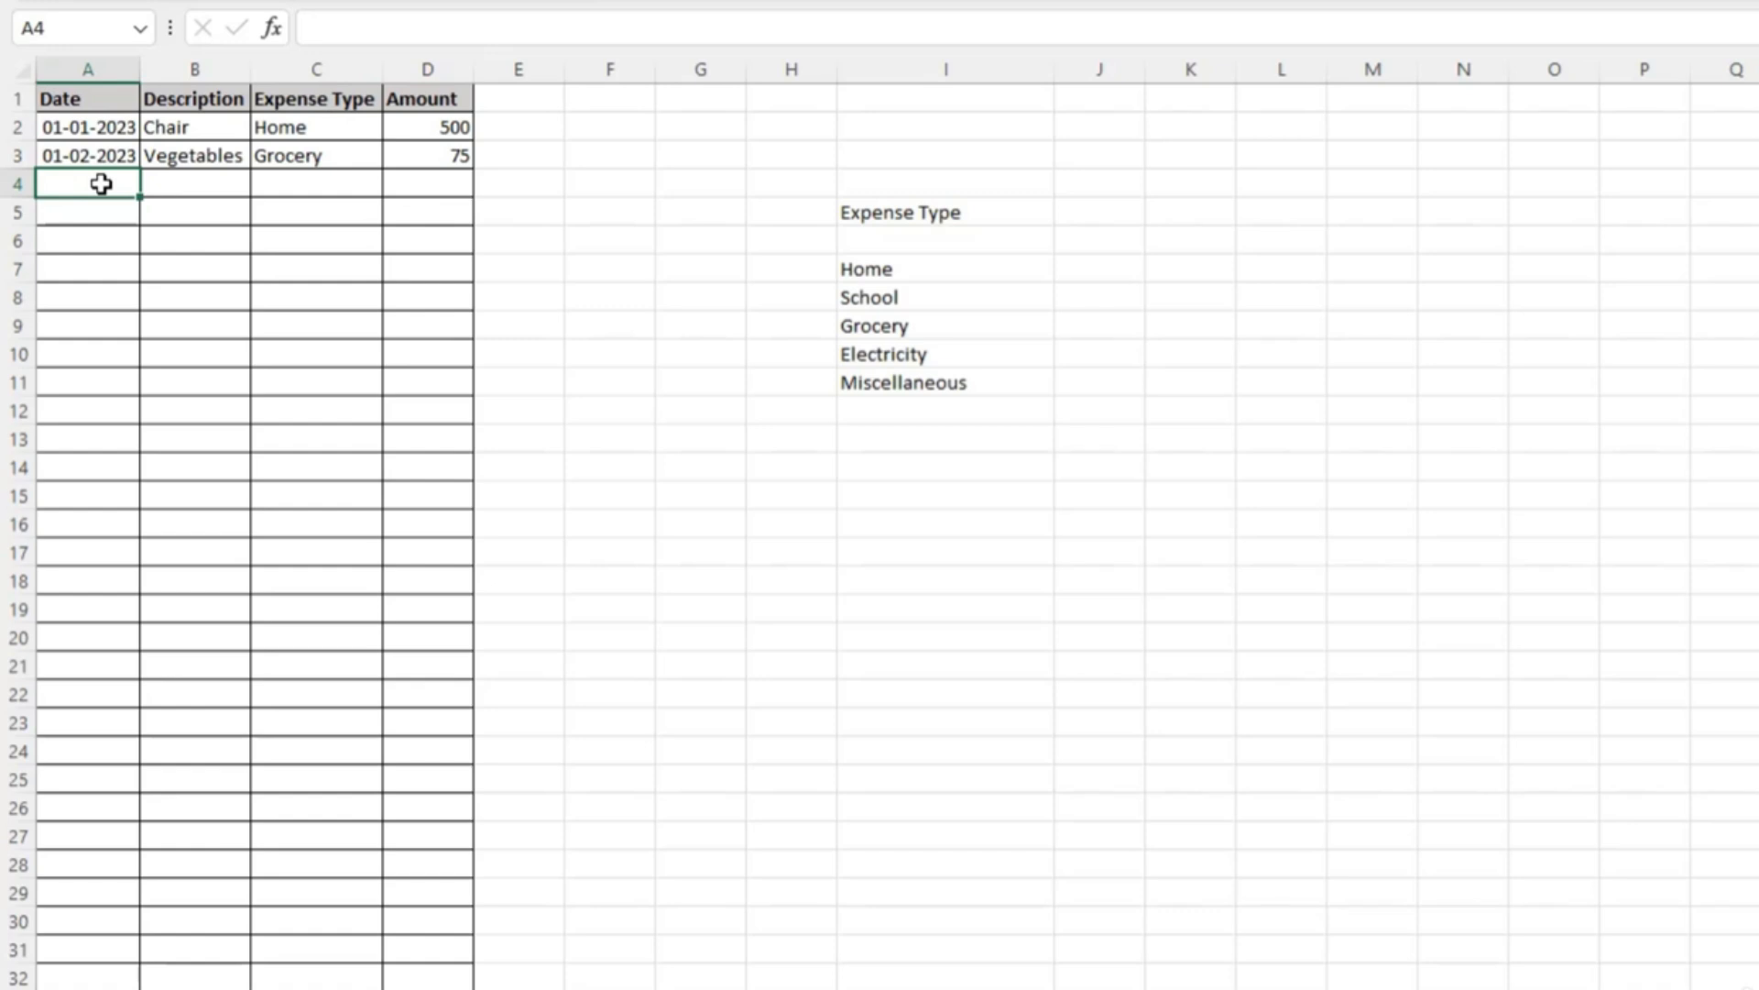
key(ctrl+d)
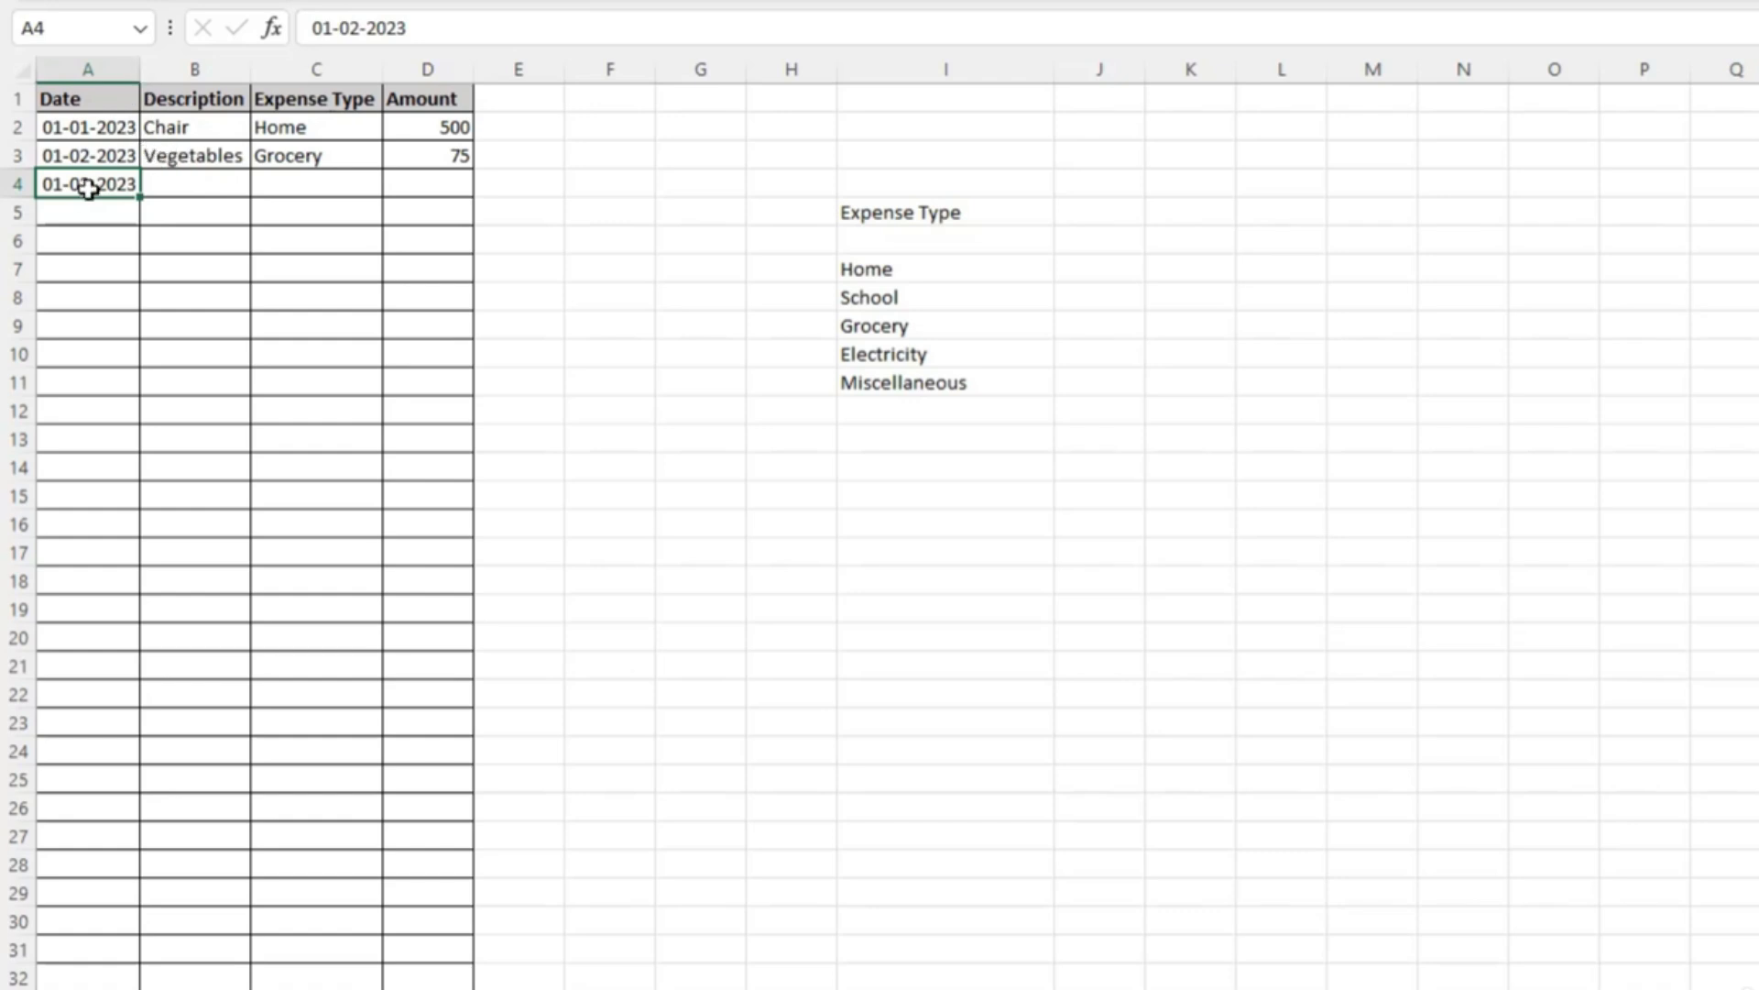
click(172, 181)
text(Fee)
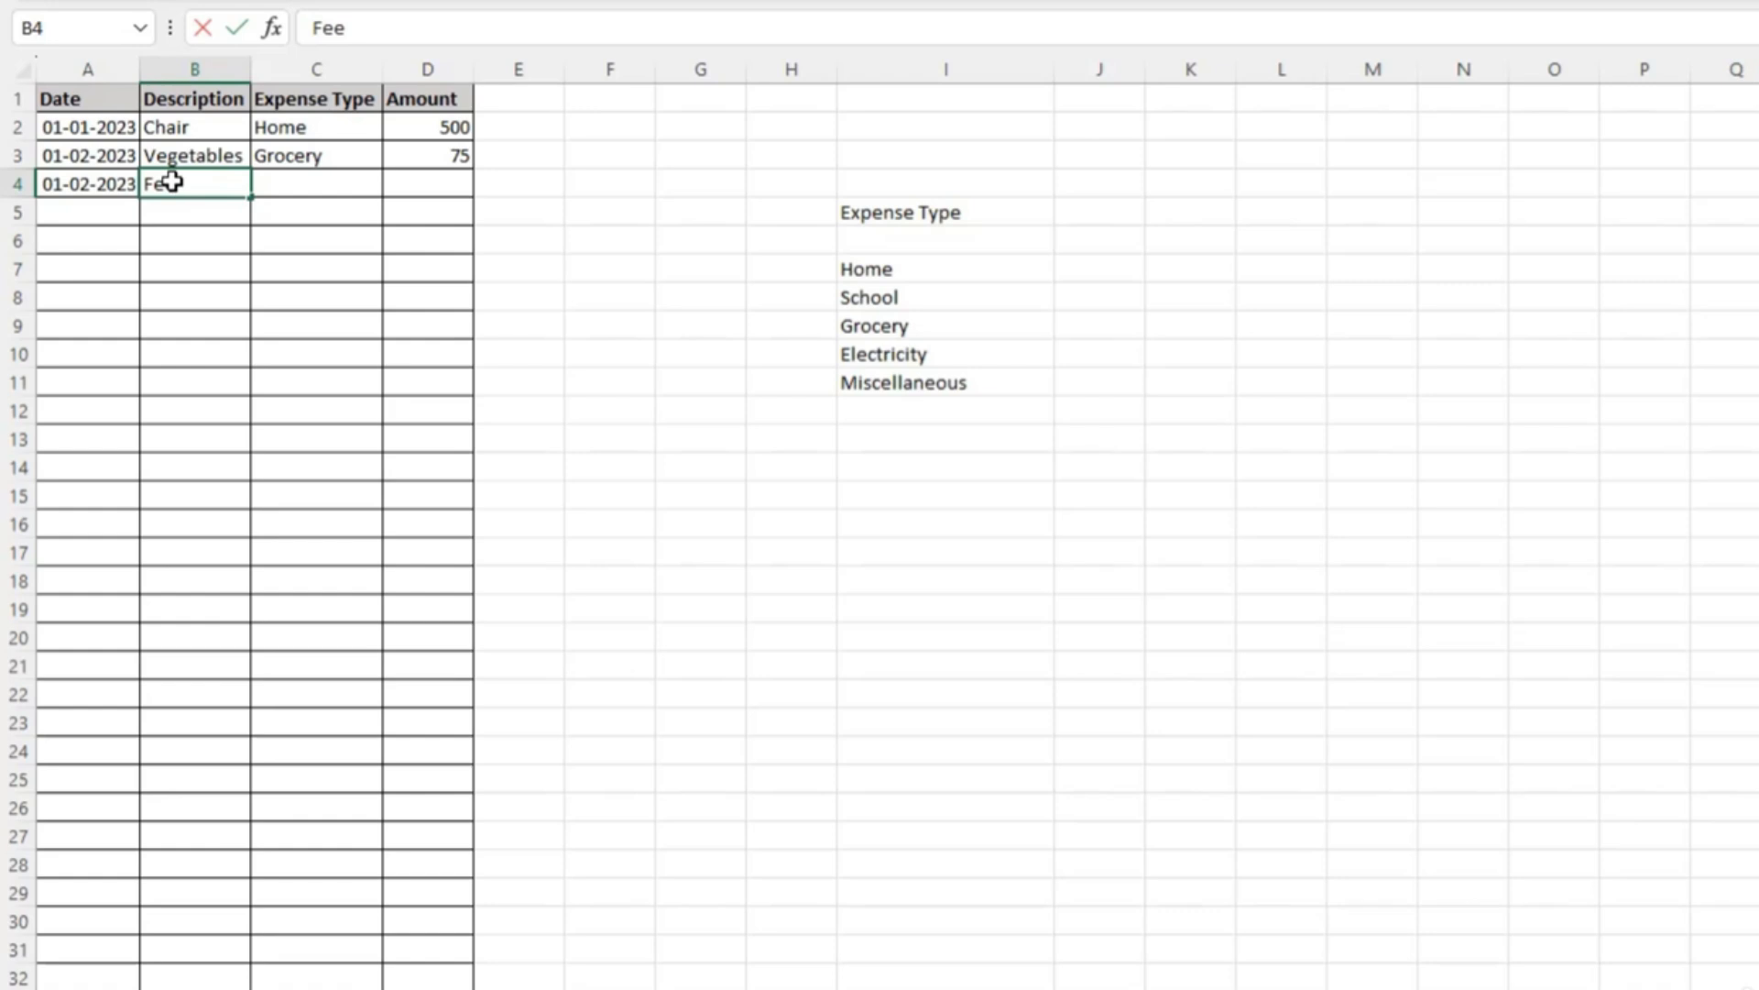
key(Tab)
click(395, 184)
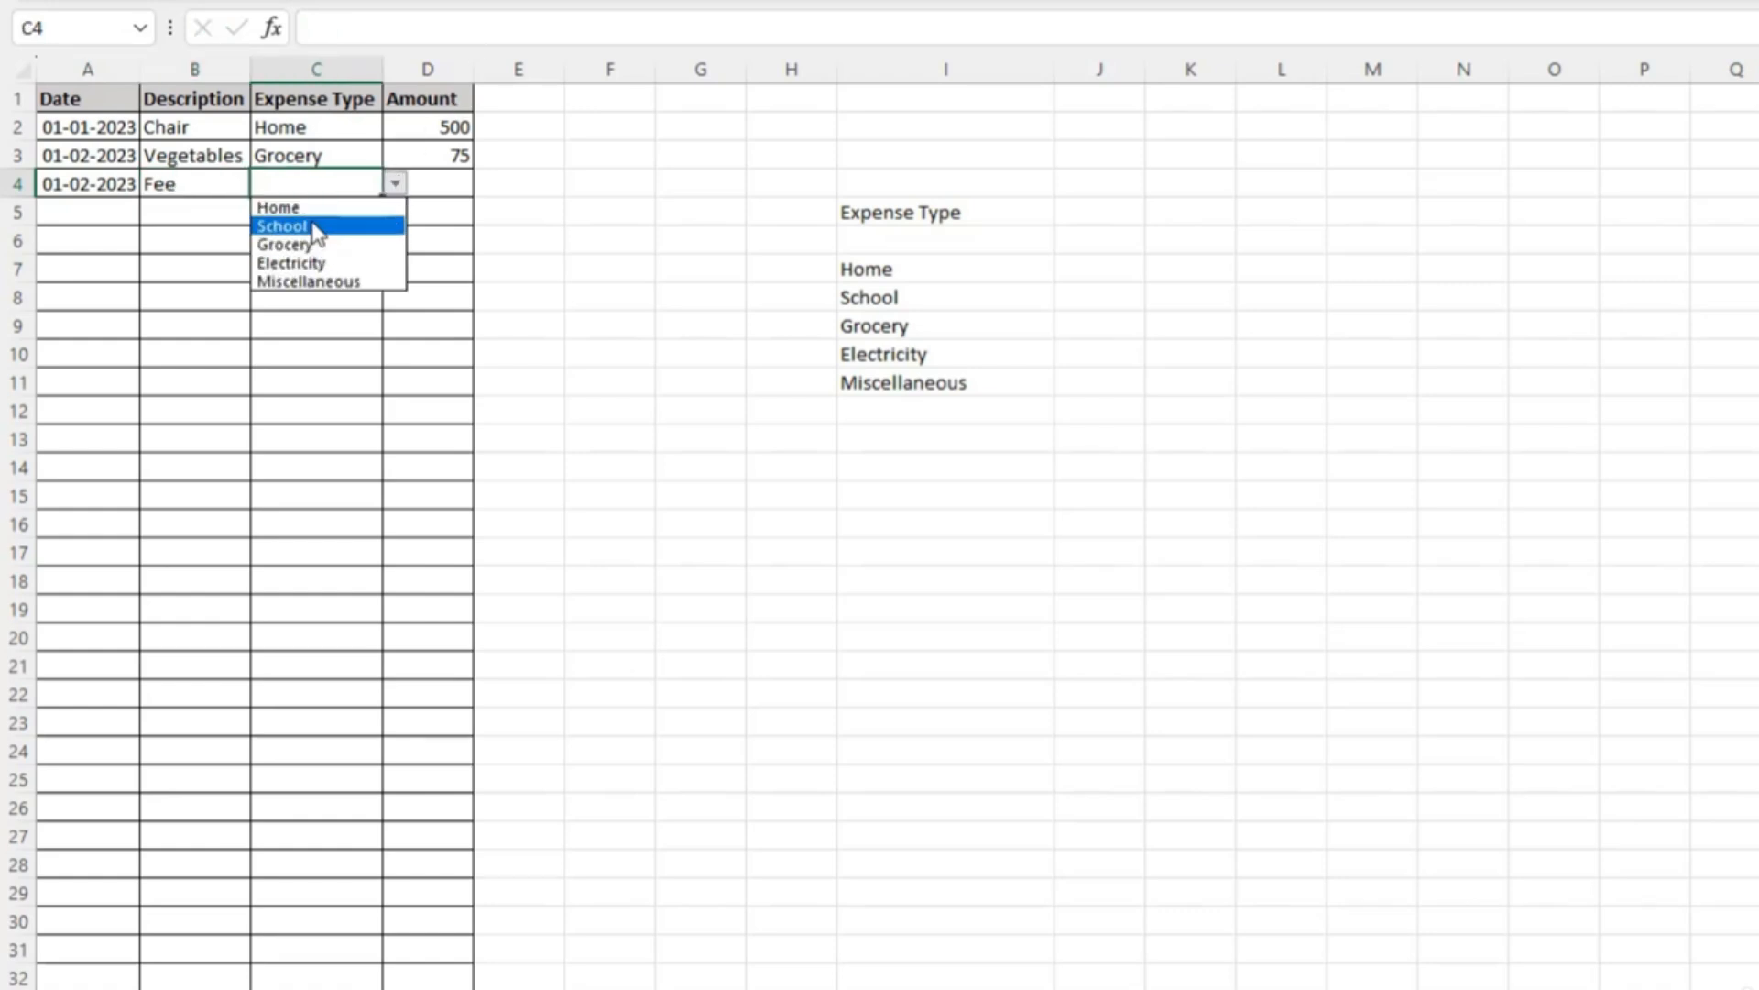
click(317, 229)
click(429, 180)
text(150)
key(Return)
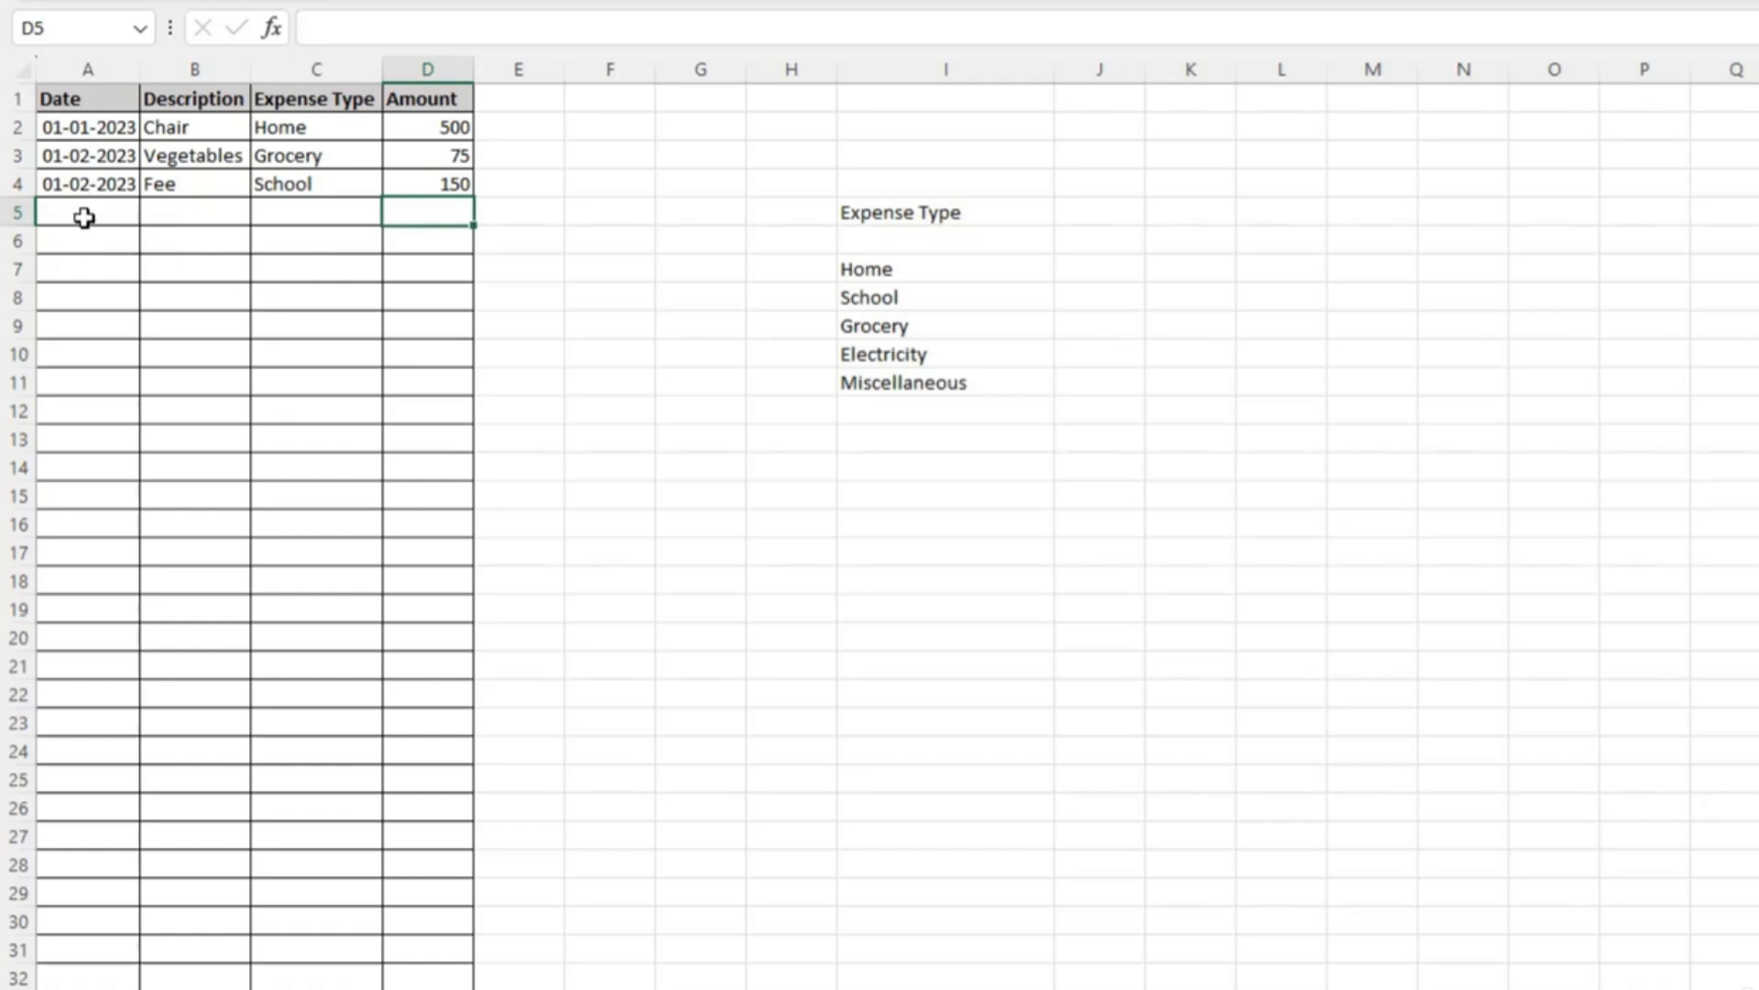
- Fill in row 5 with the date 01-03-2023, the description Cereals, the expense type Grocery and the amount 50
click(84, 217)
text(0)
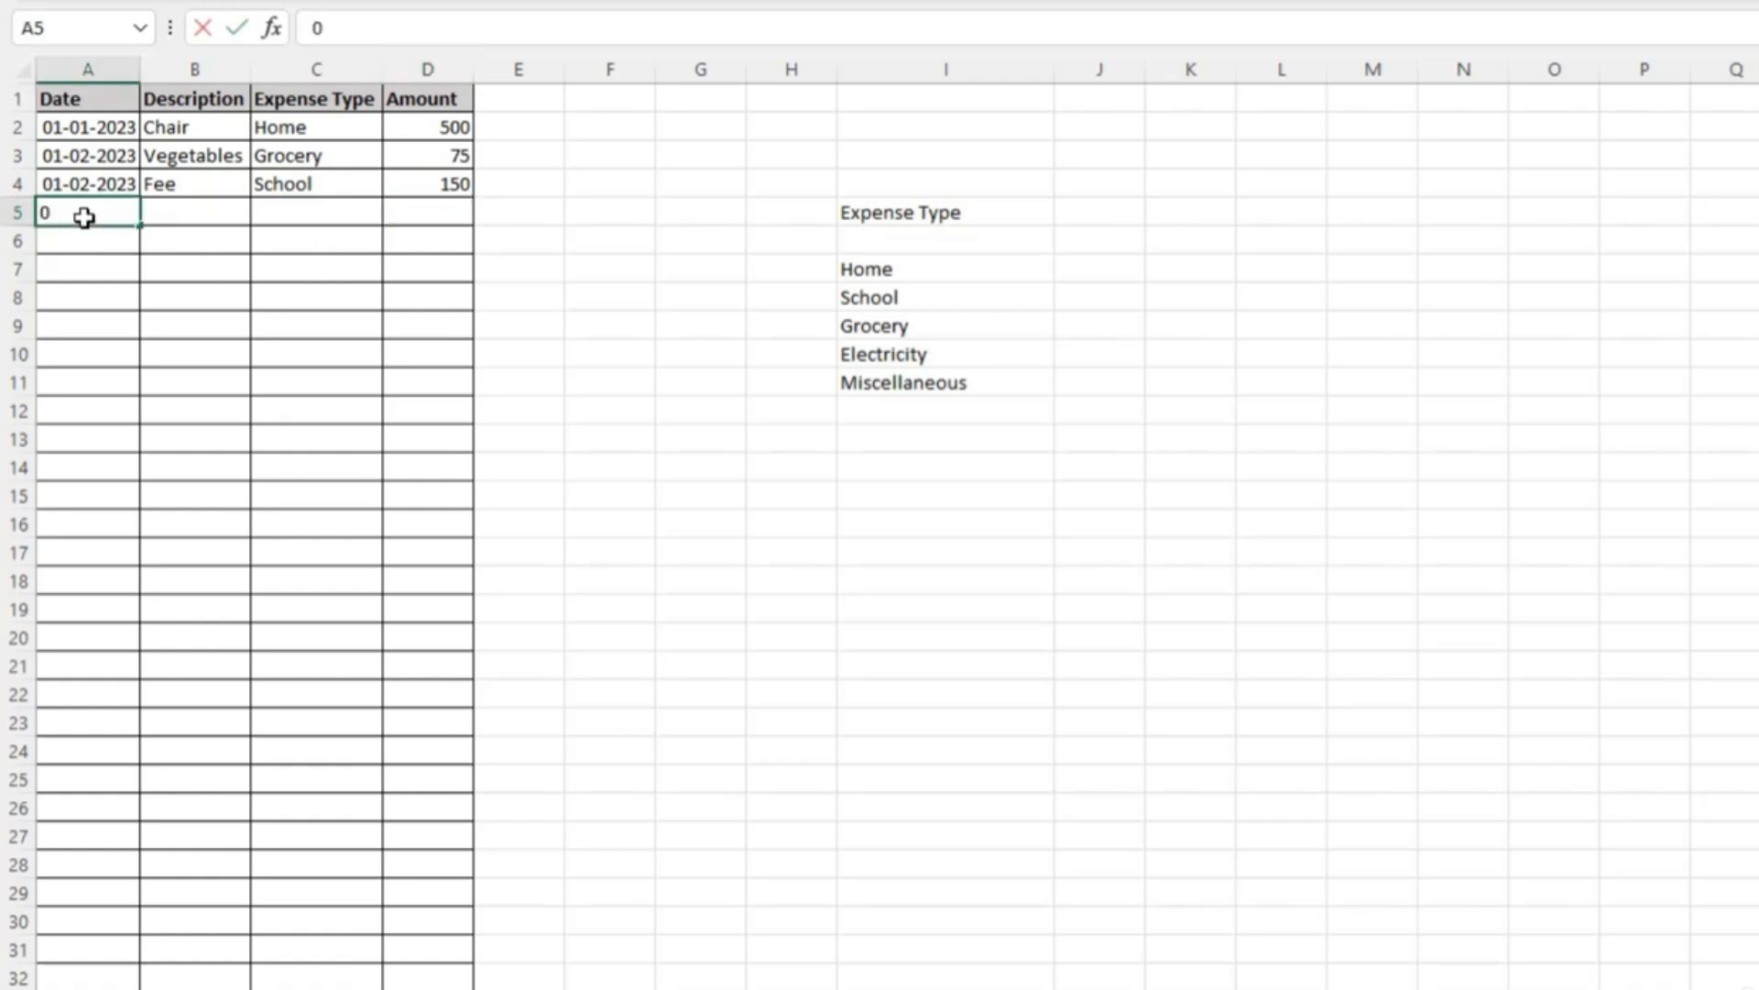
text(1-03-2023)
key(Tab)
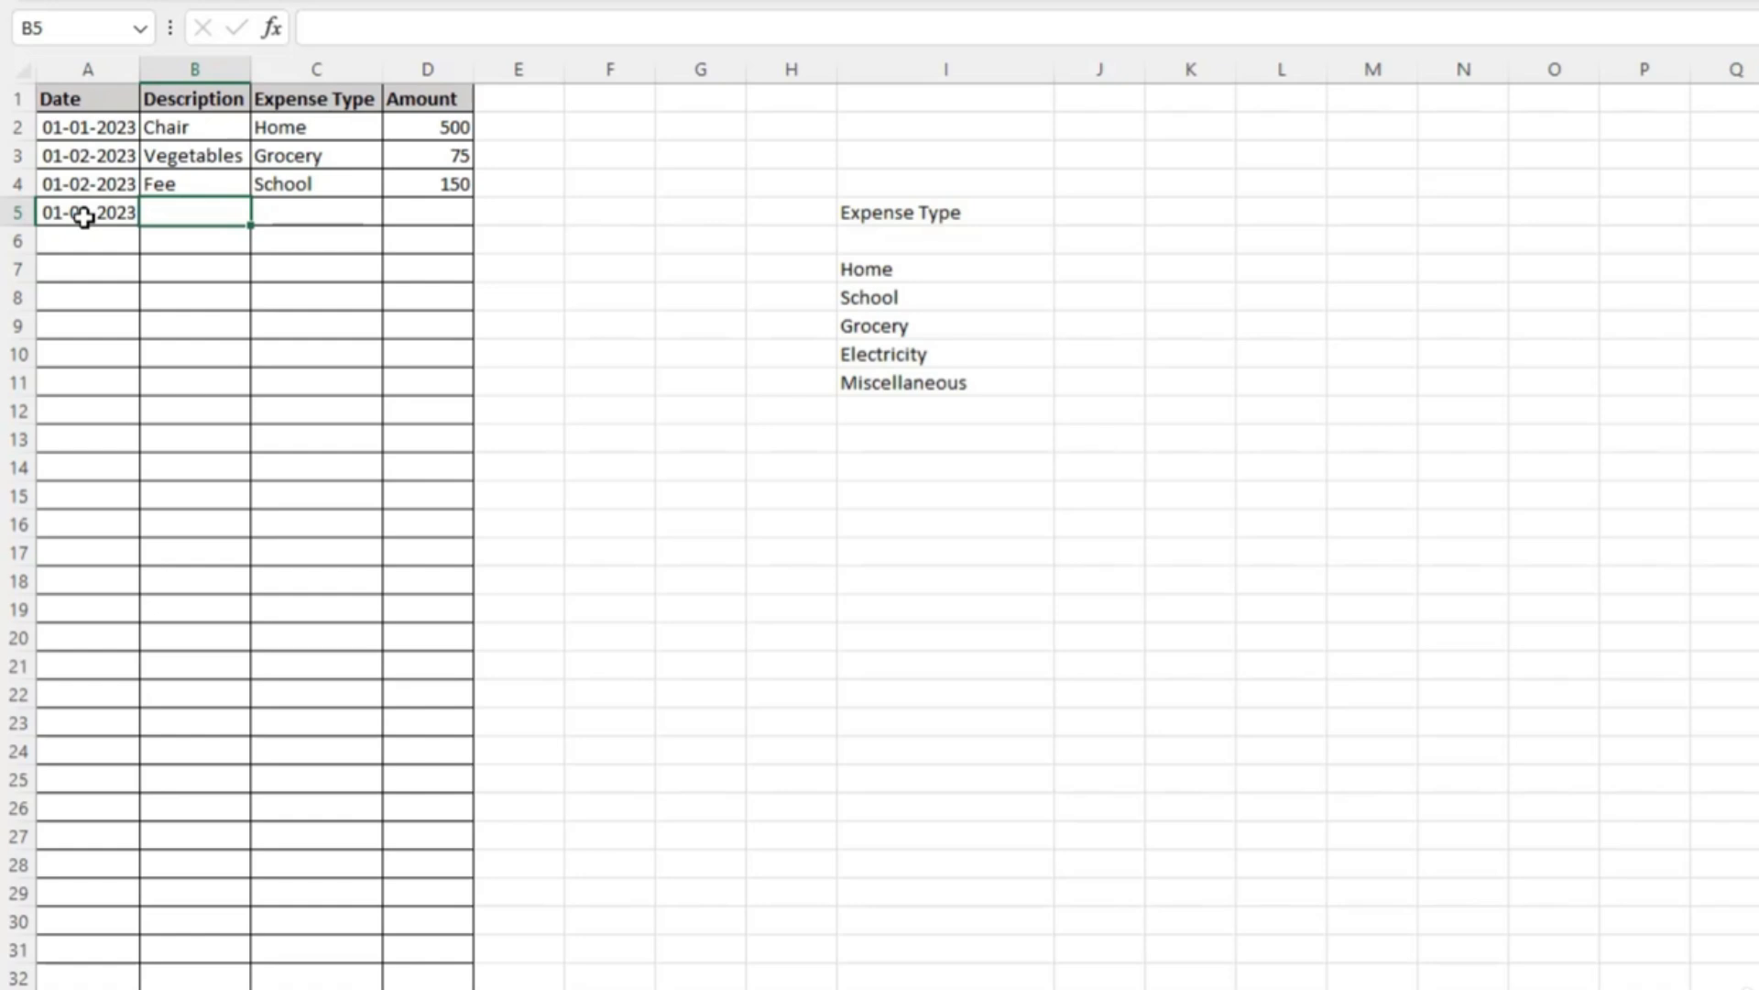
text(Cereals)
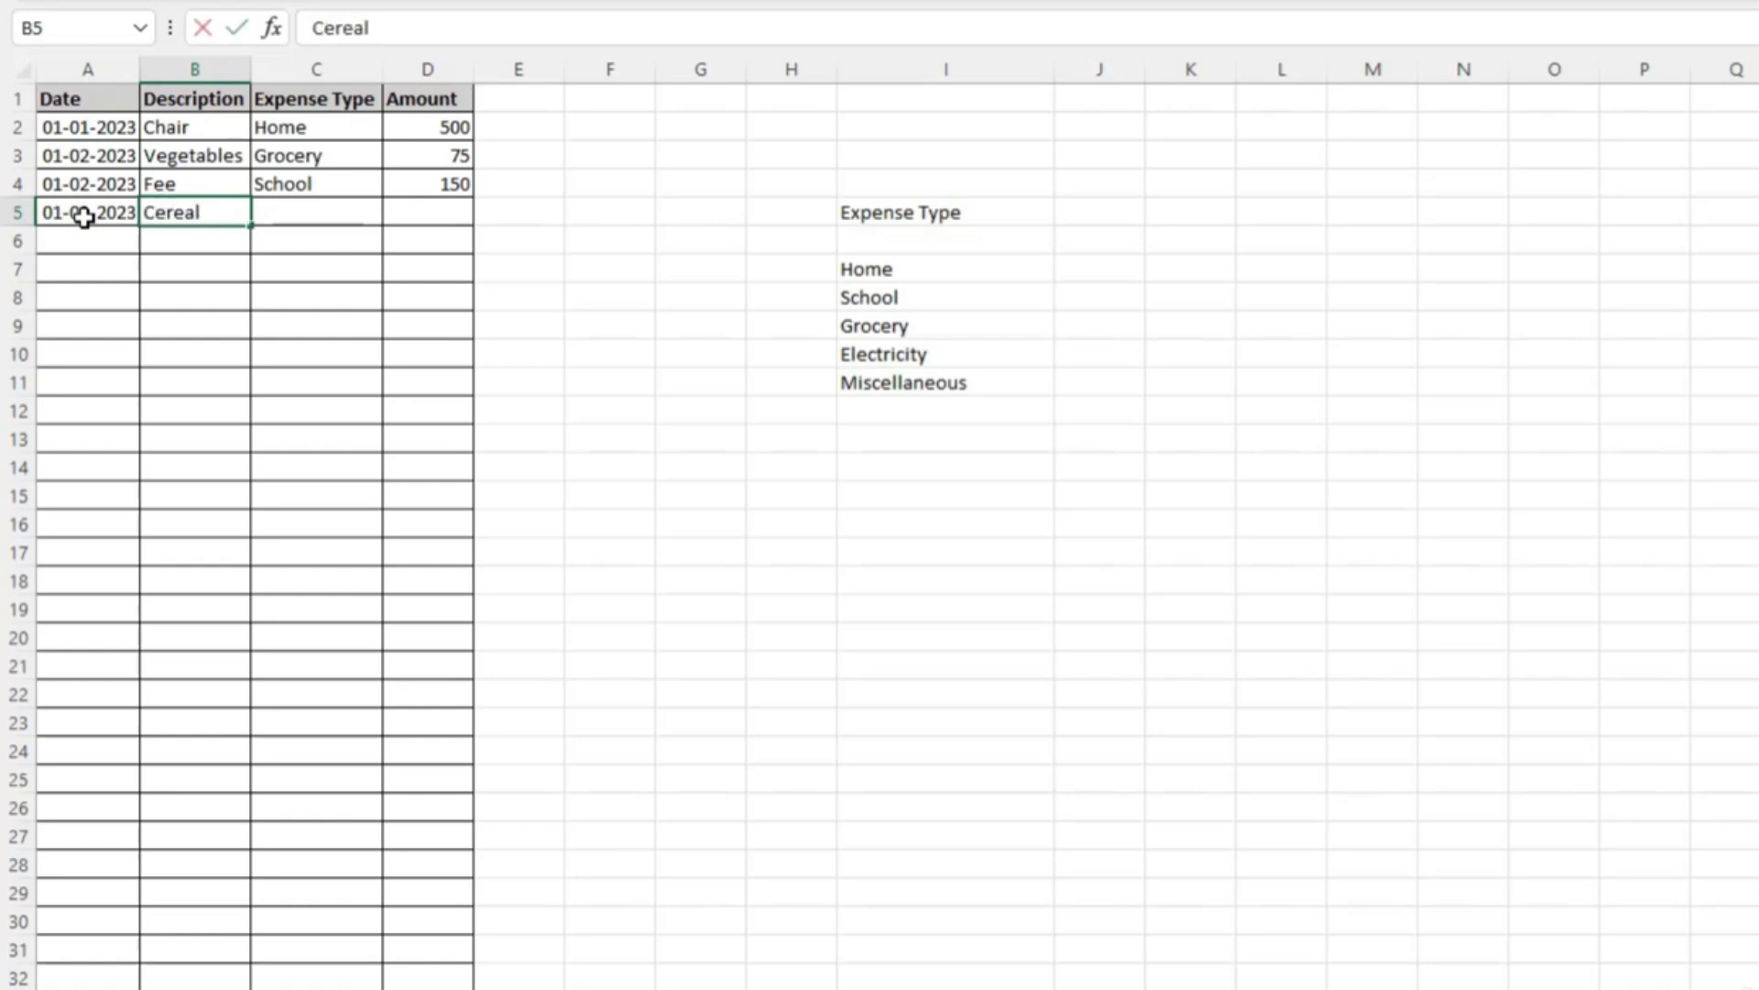
key(Tab)
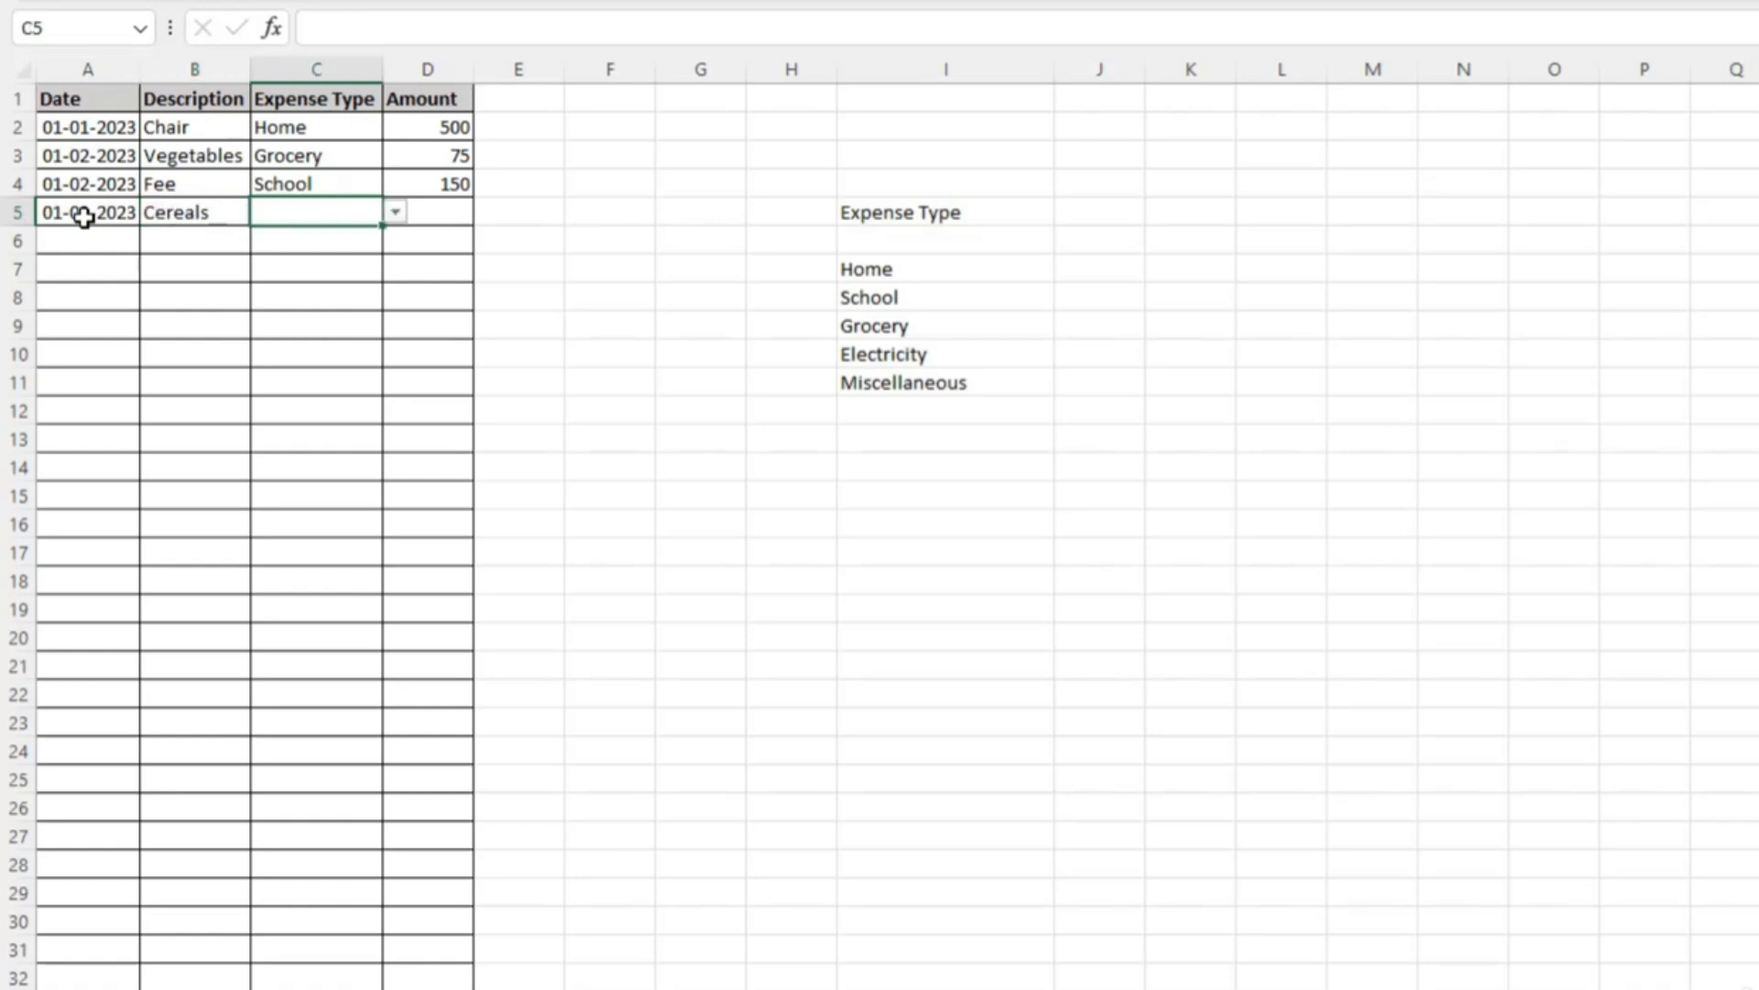
text(grocery)
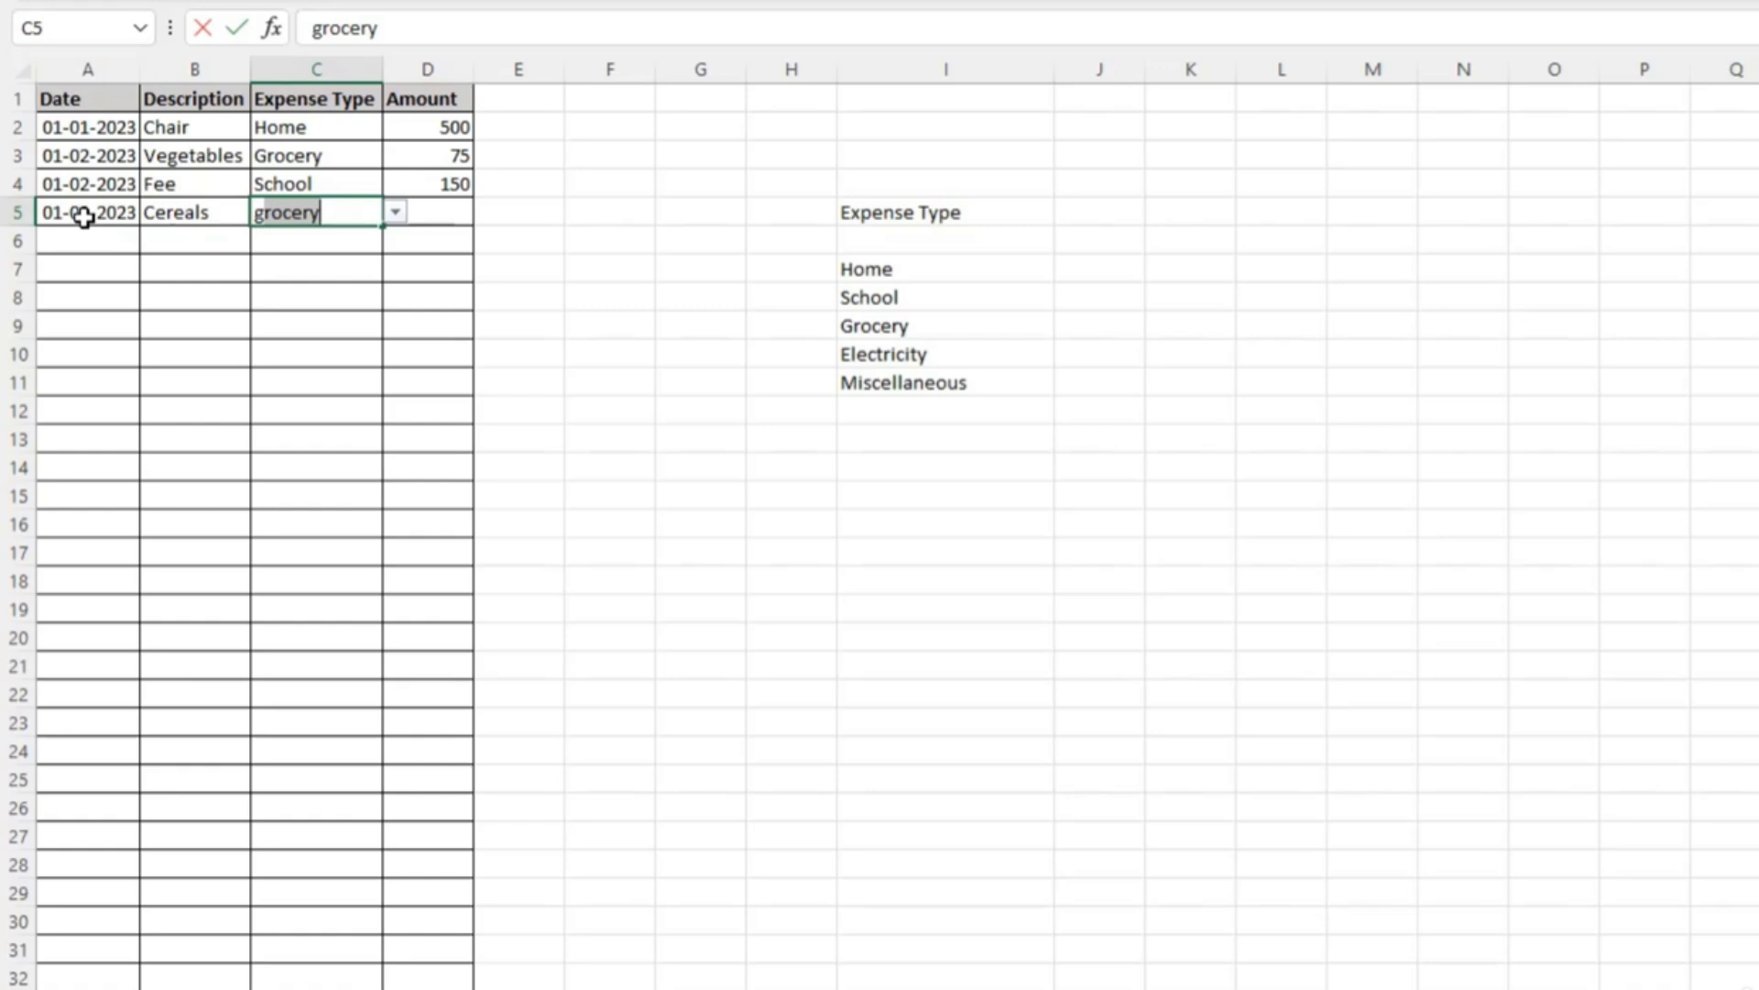
key(Tab)
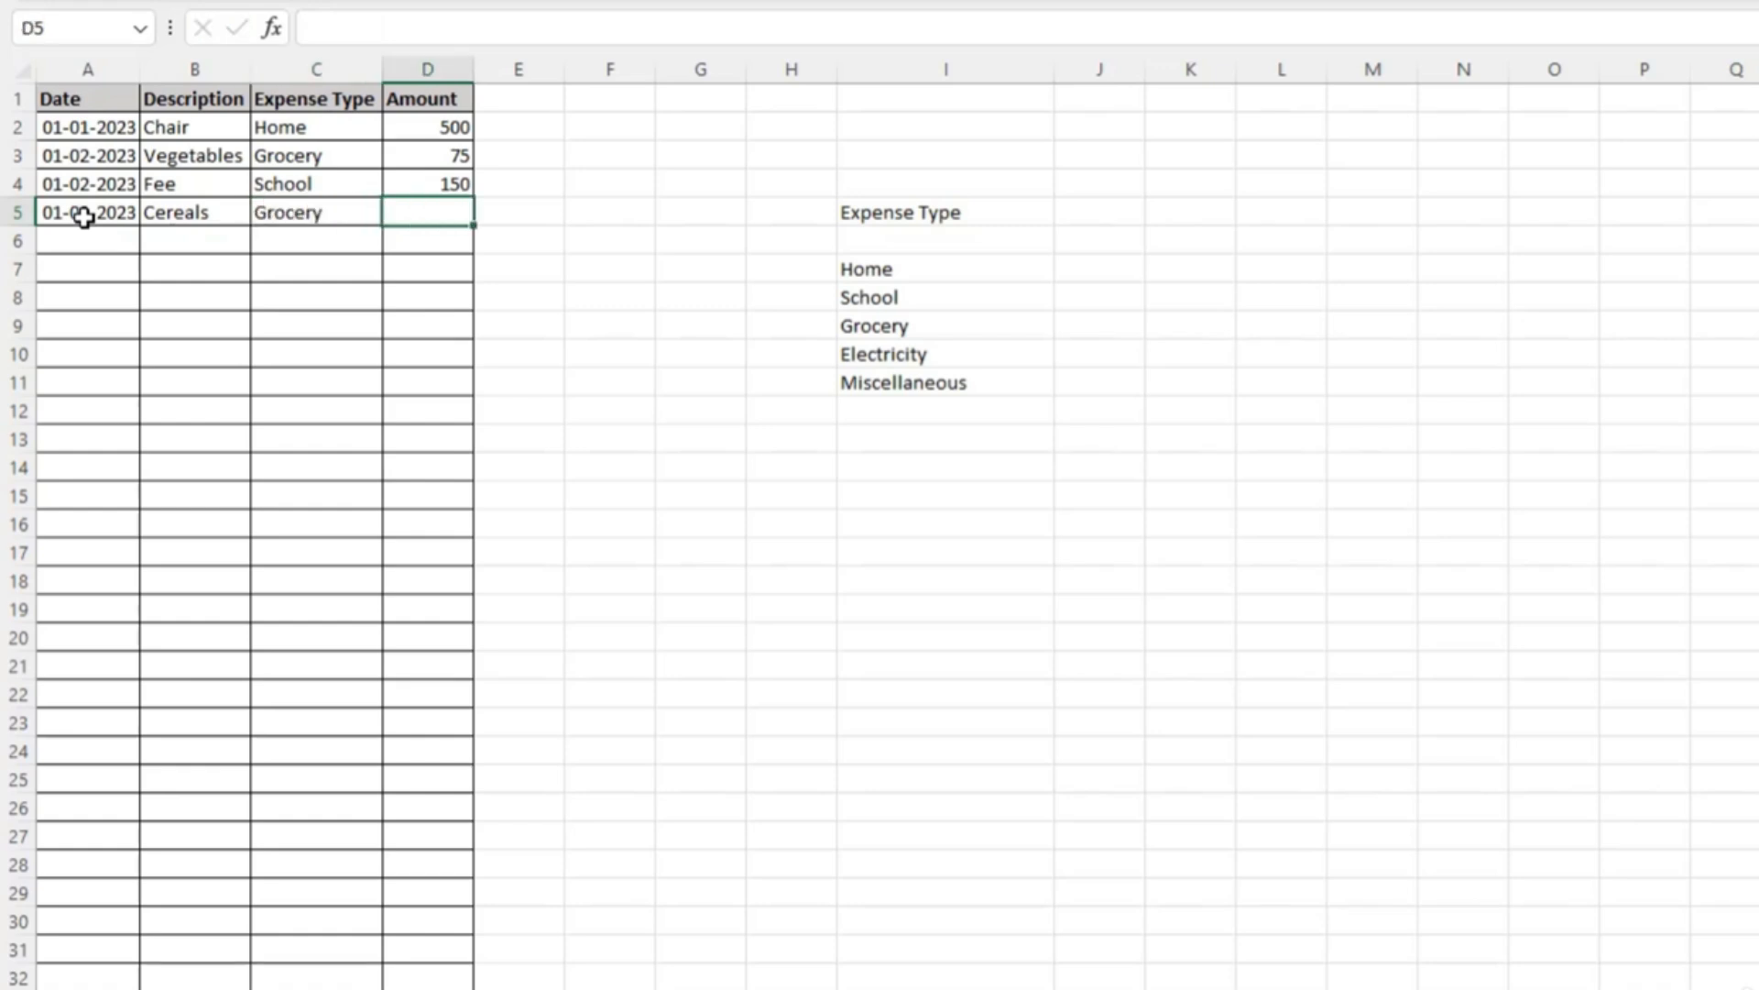
text(50)
key(Return)
- Test the validation in cell C6 by trying the unlisted expense type tu, and cancel the entry
key(Tab)
key(Tab)
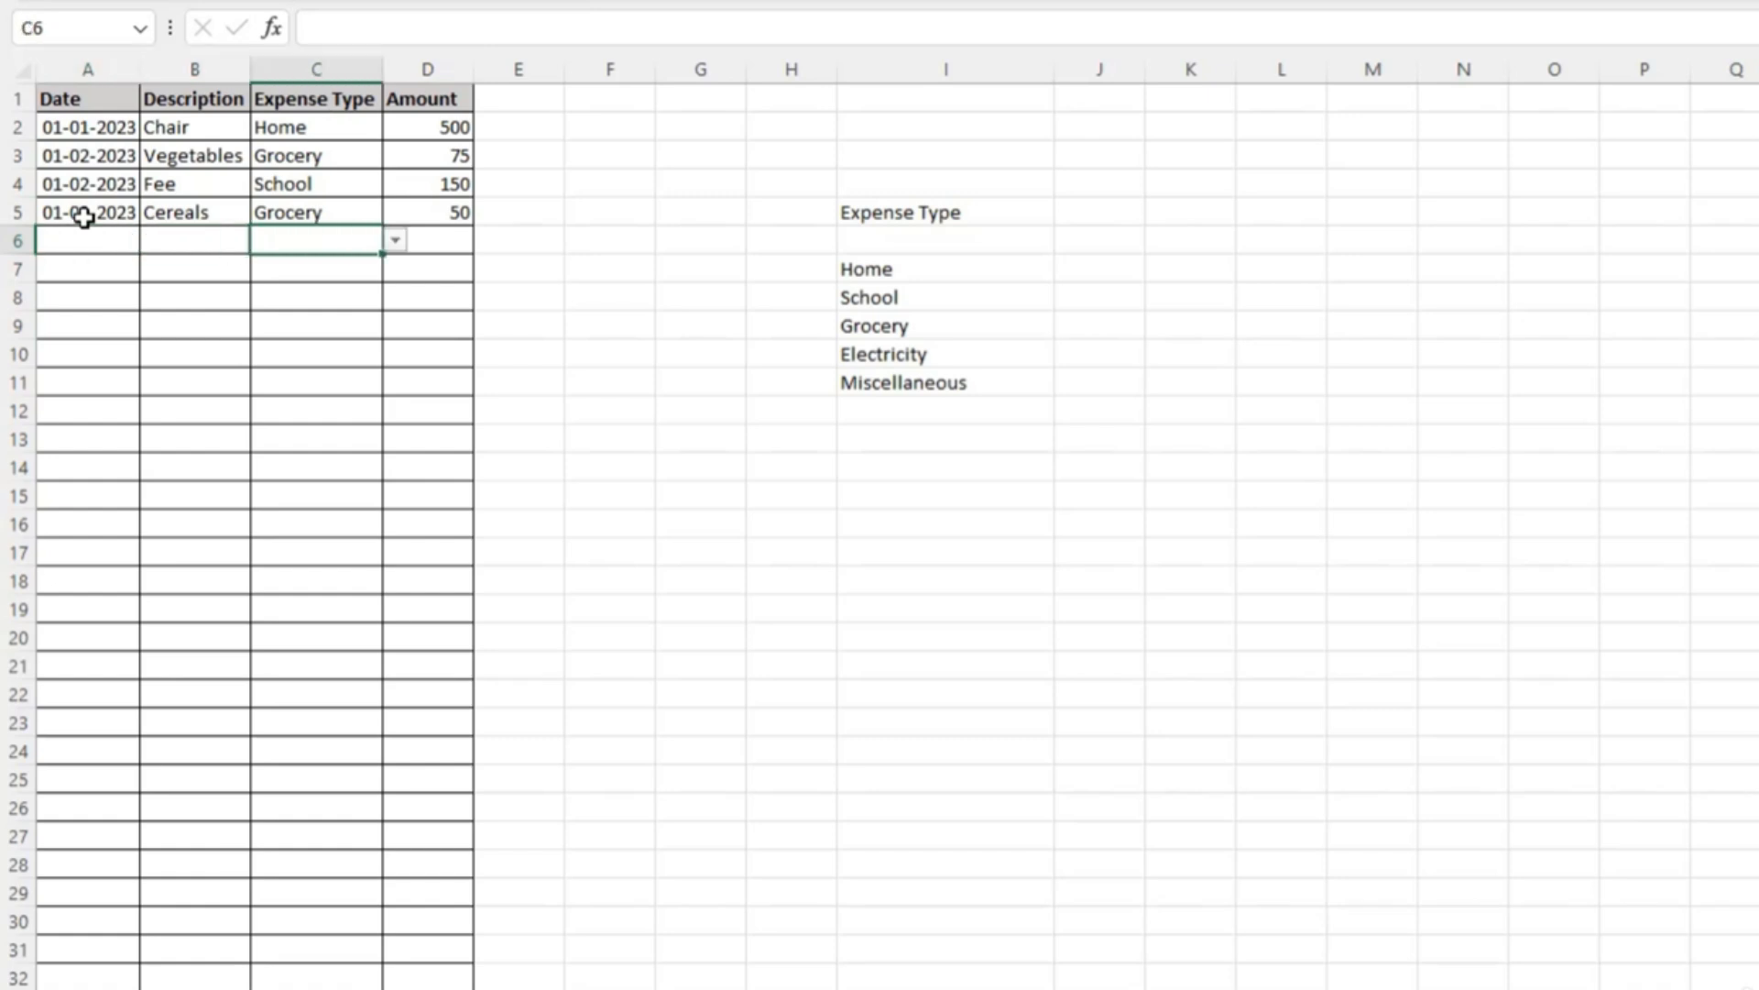
text(tu)
key(Return)
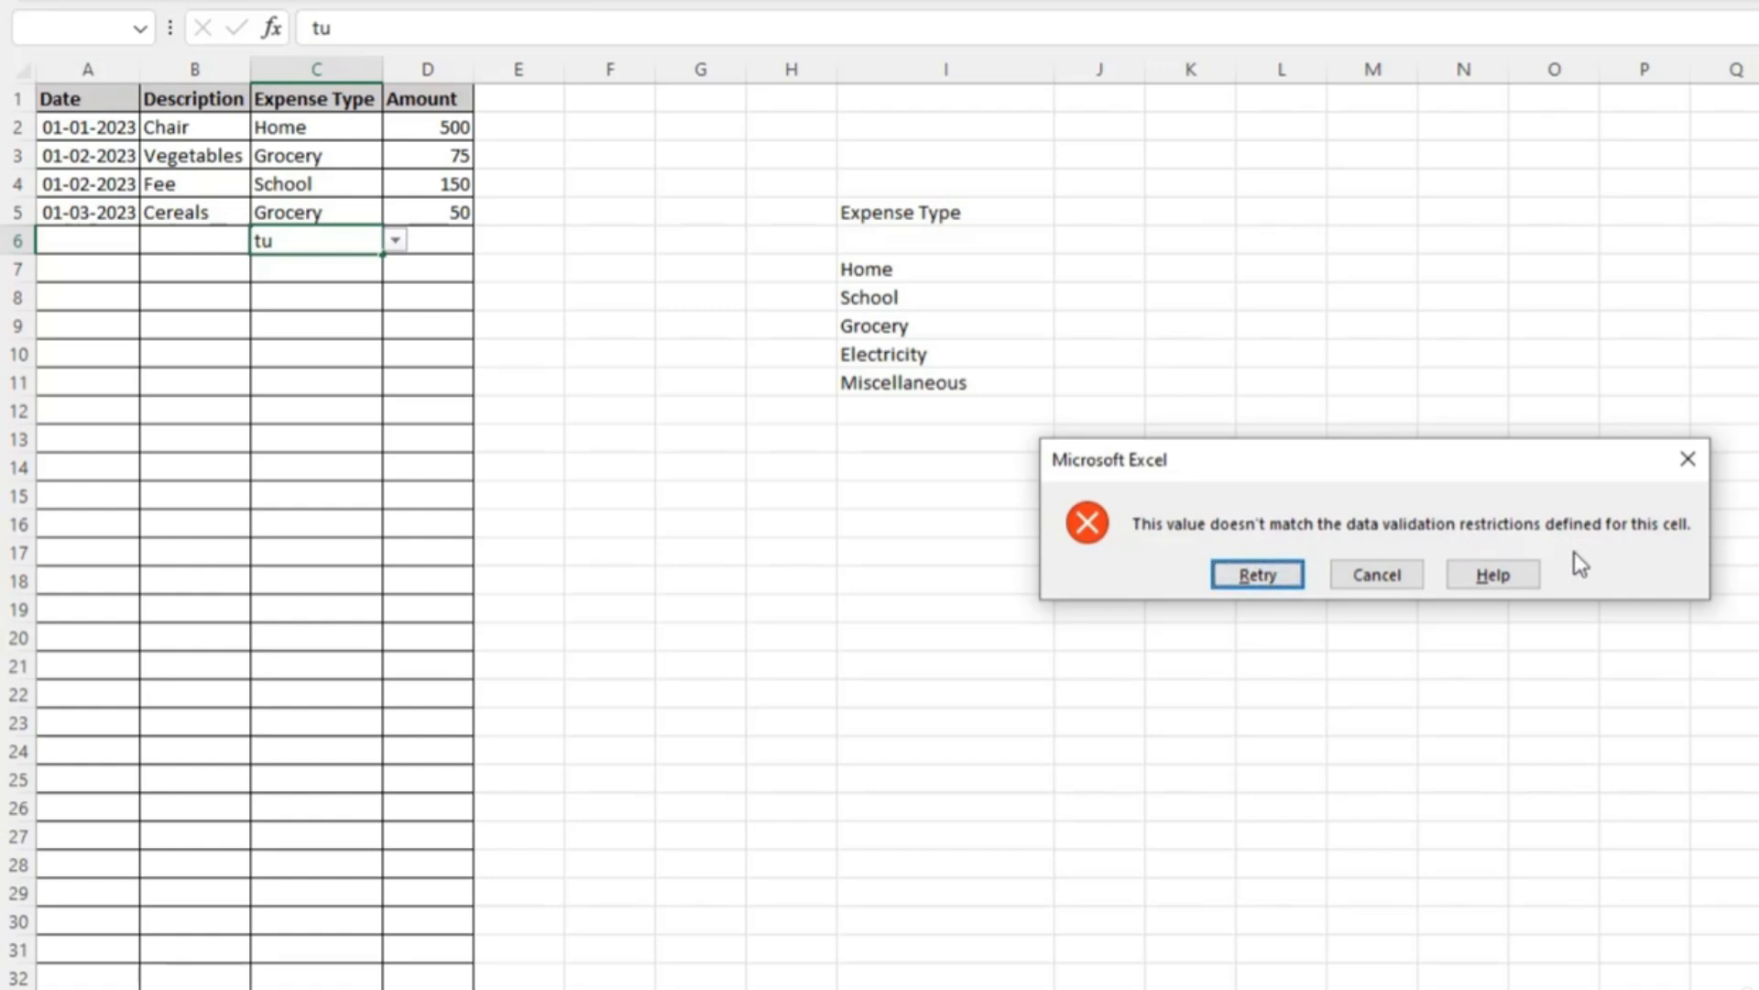
click(1370, 575)
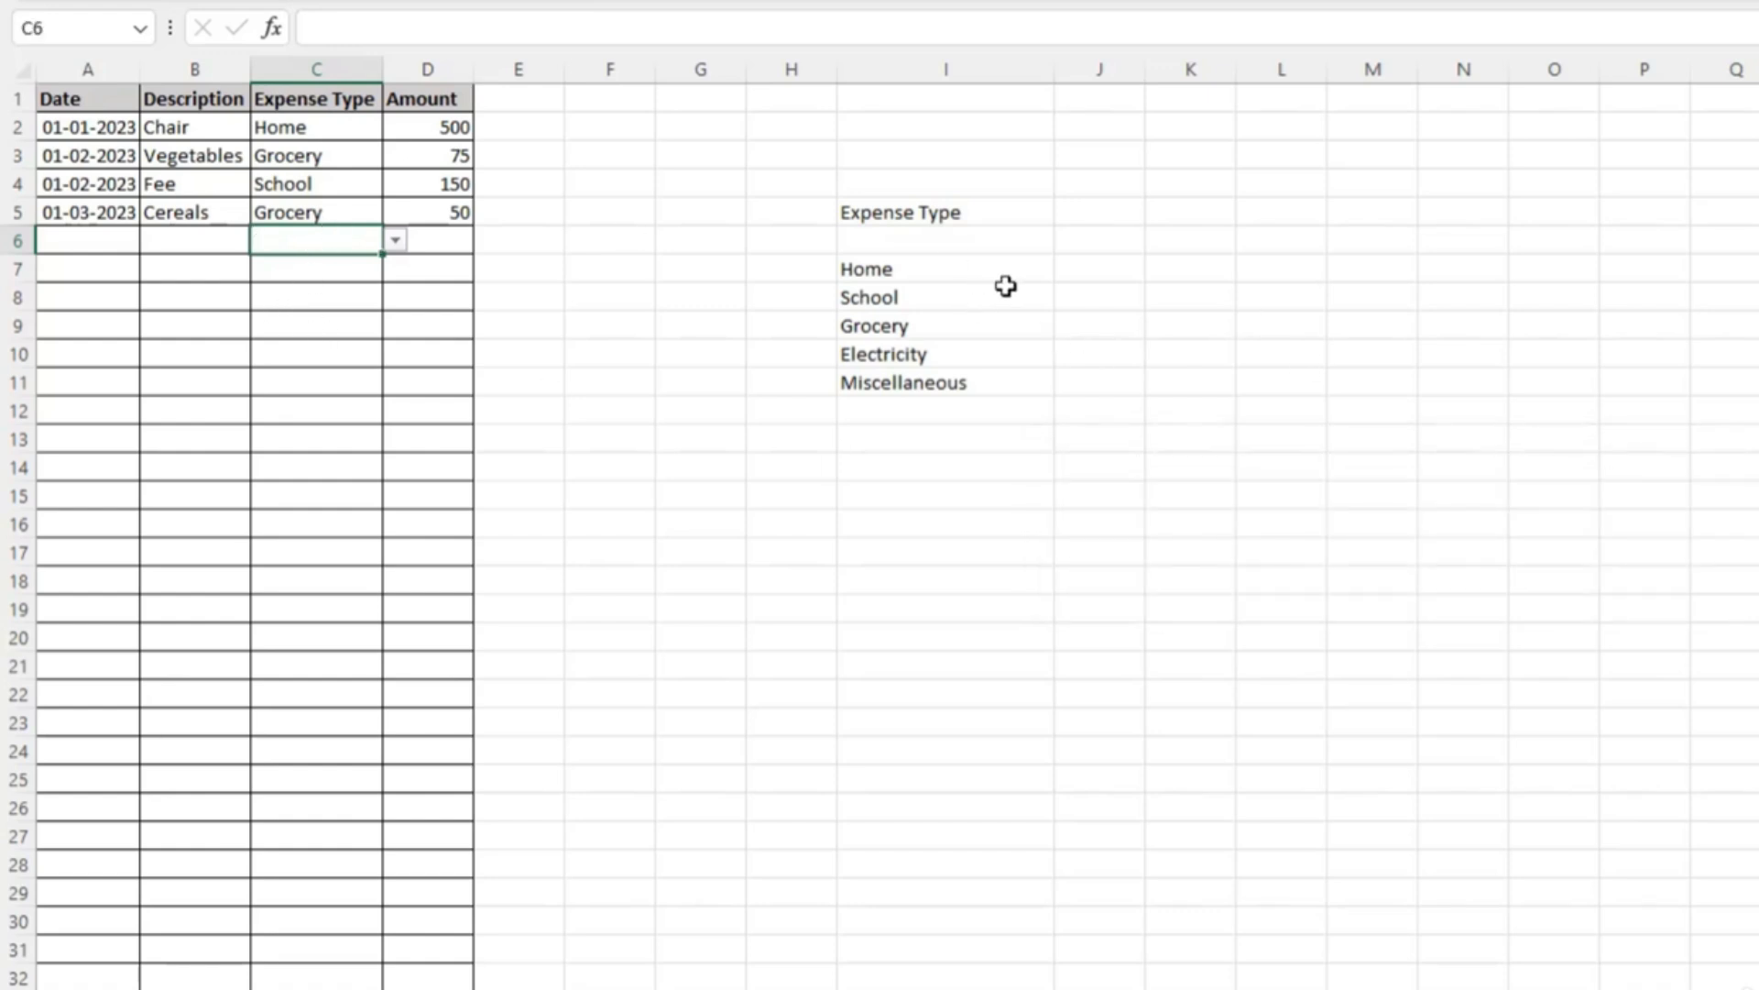
- Enter =SUMIF(C:C,I7,D:D) in cell J7 to total the Home expenses
click(1099, 272)
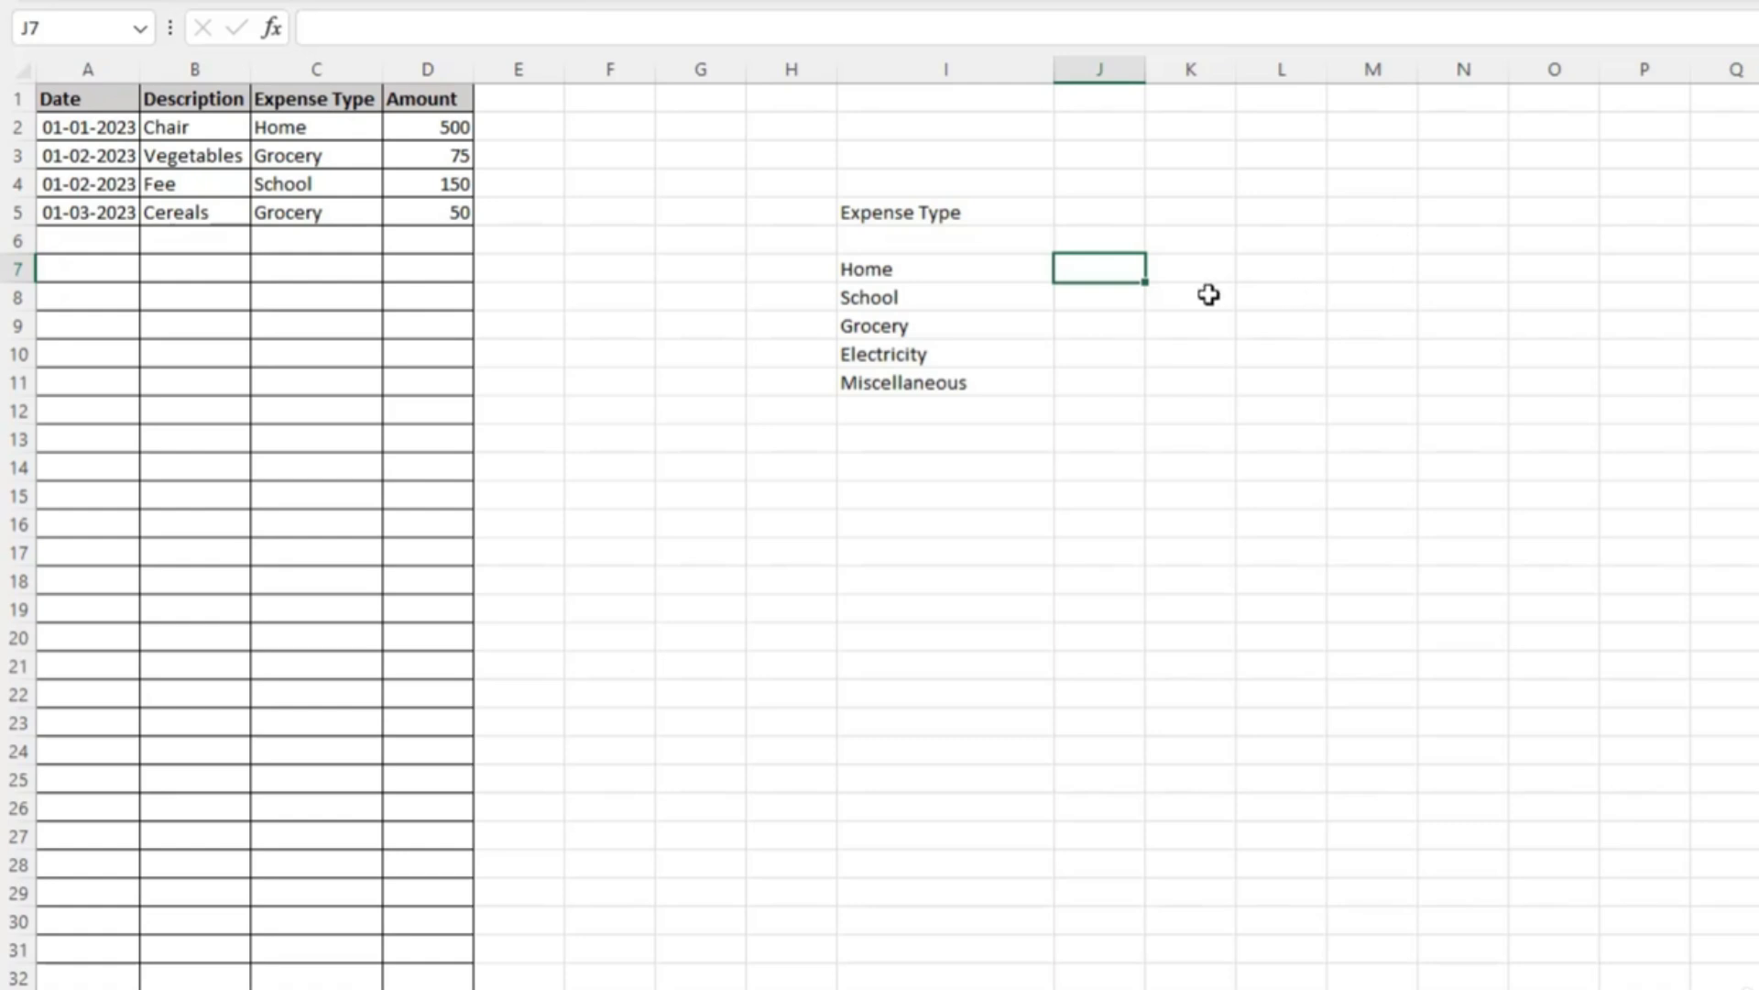
text(=s)
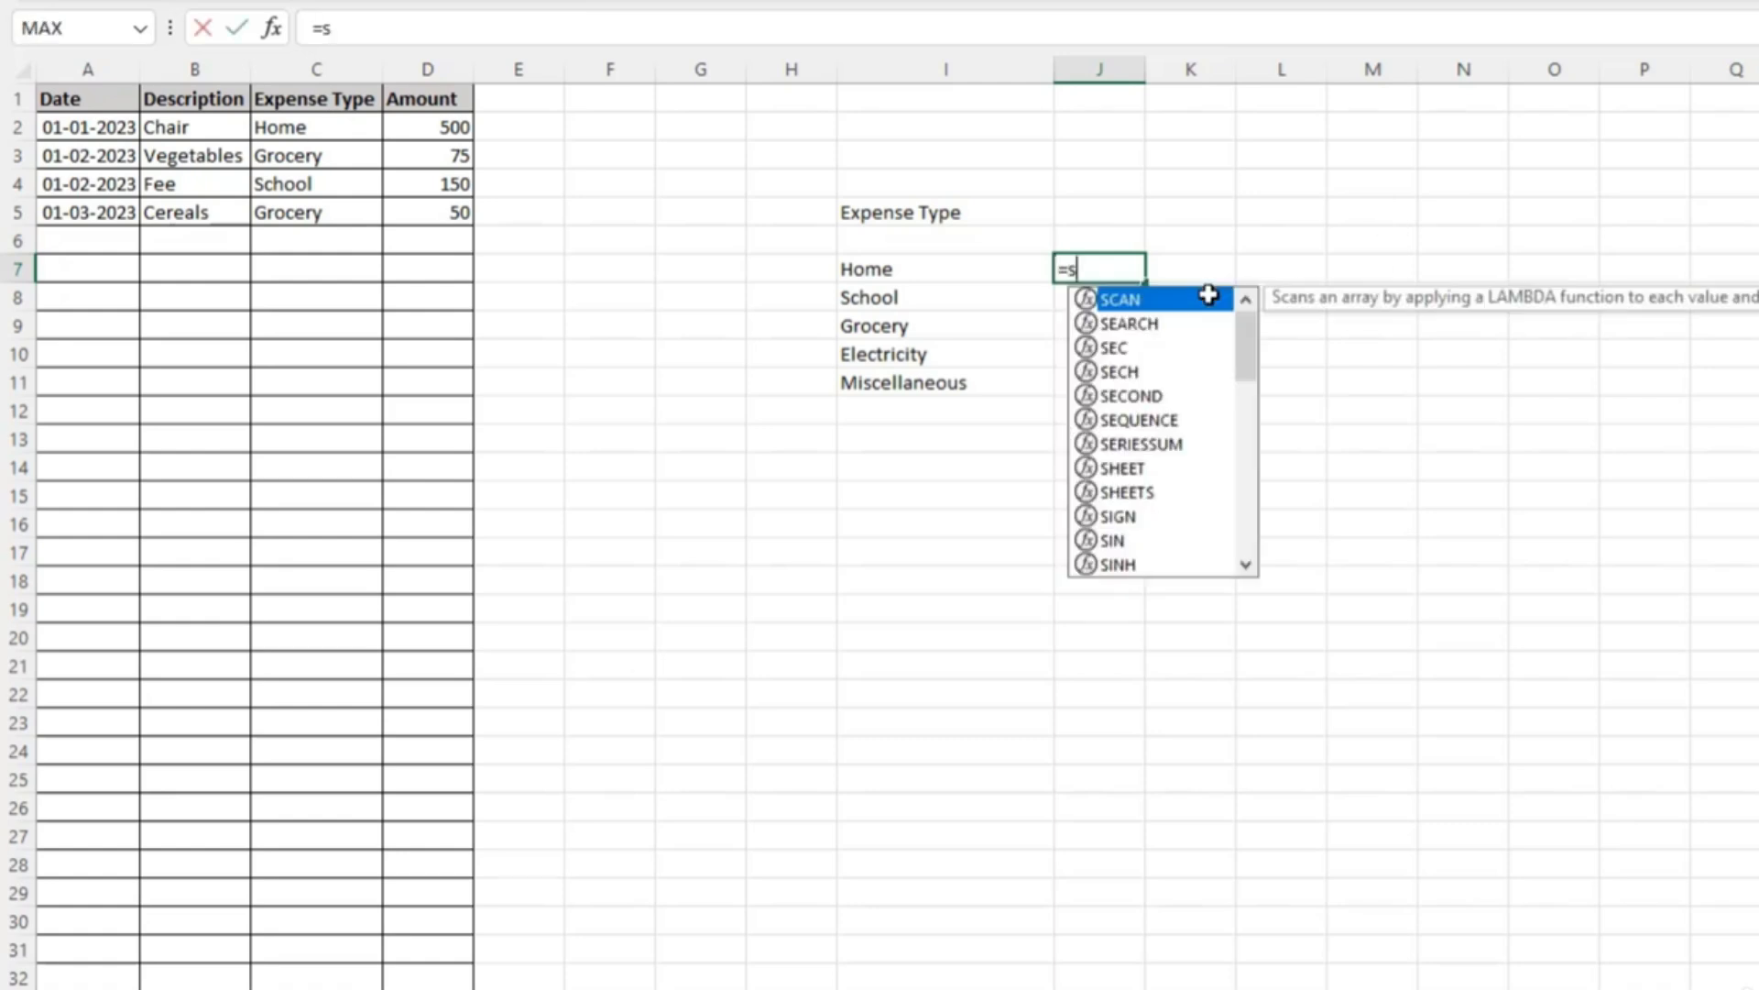
text(umi)
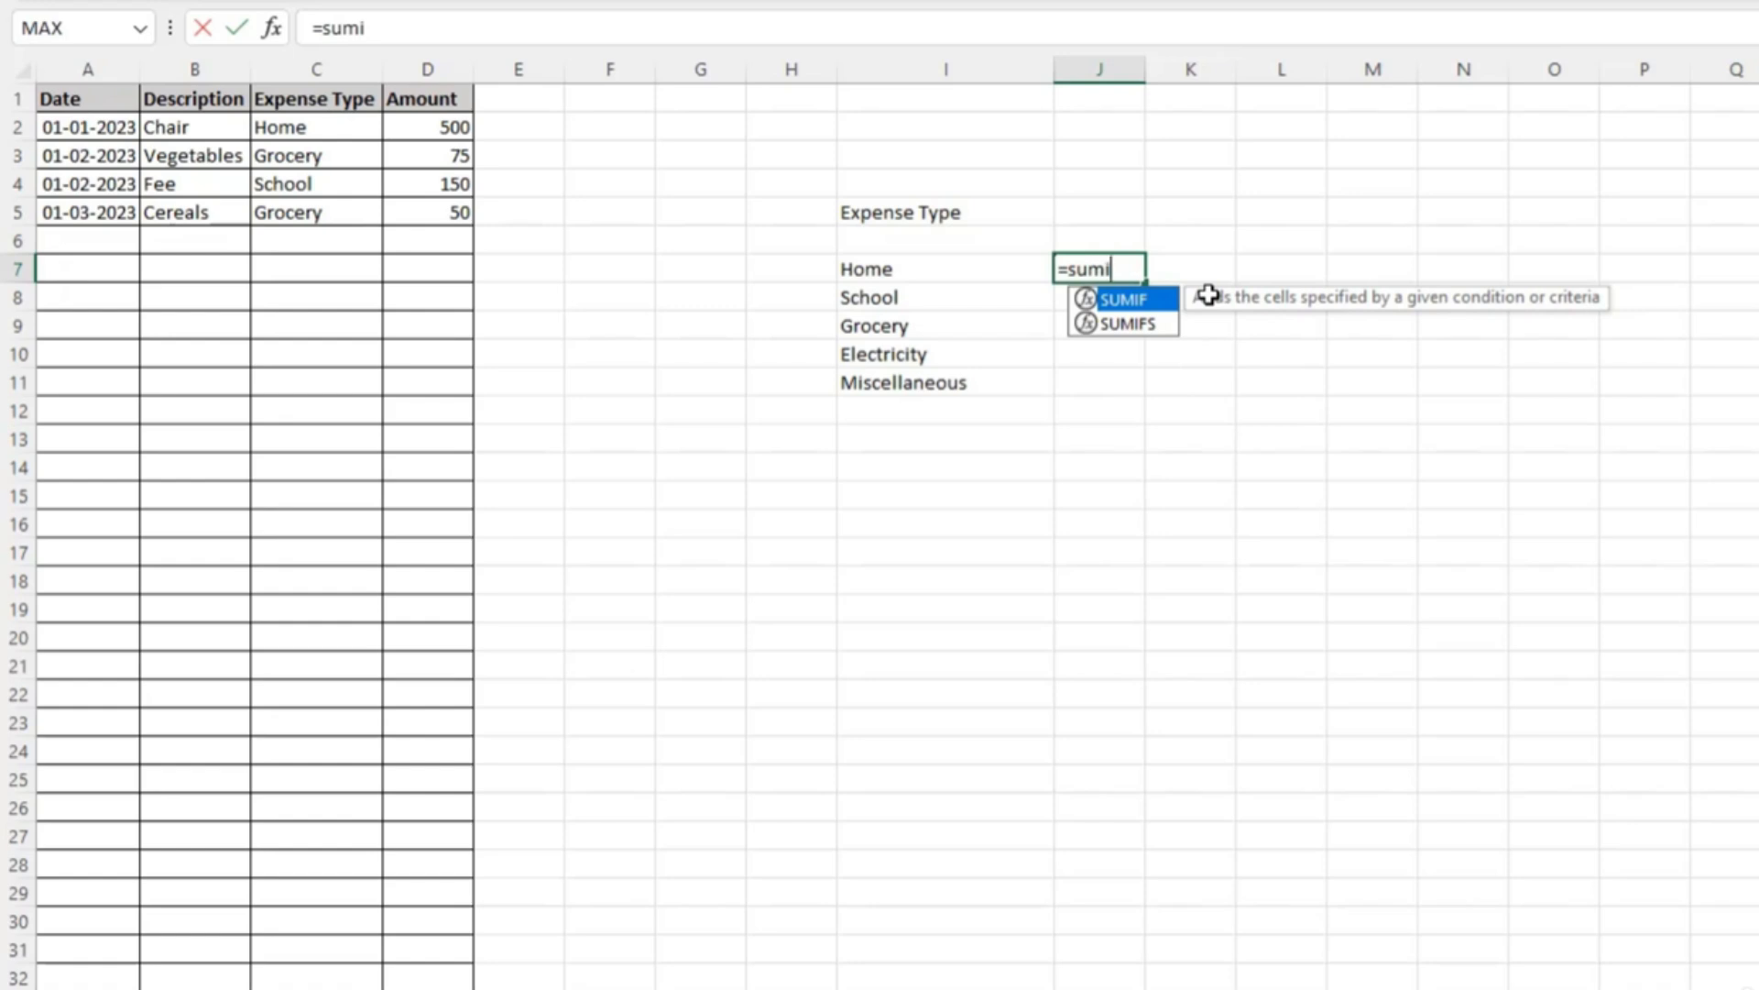
key(Tab)
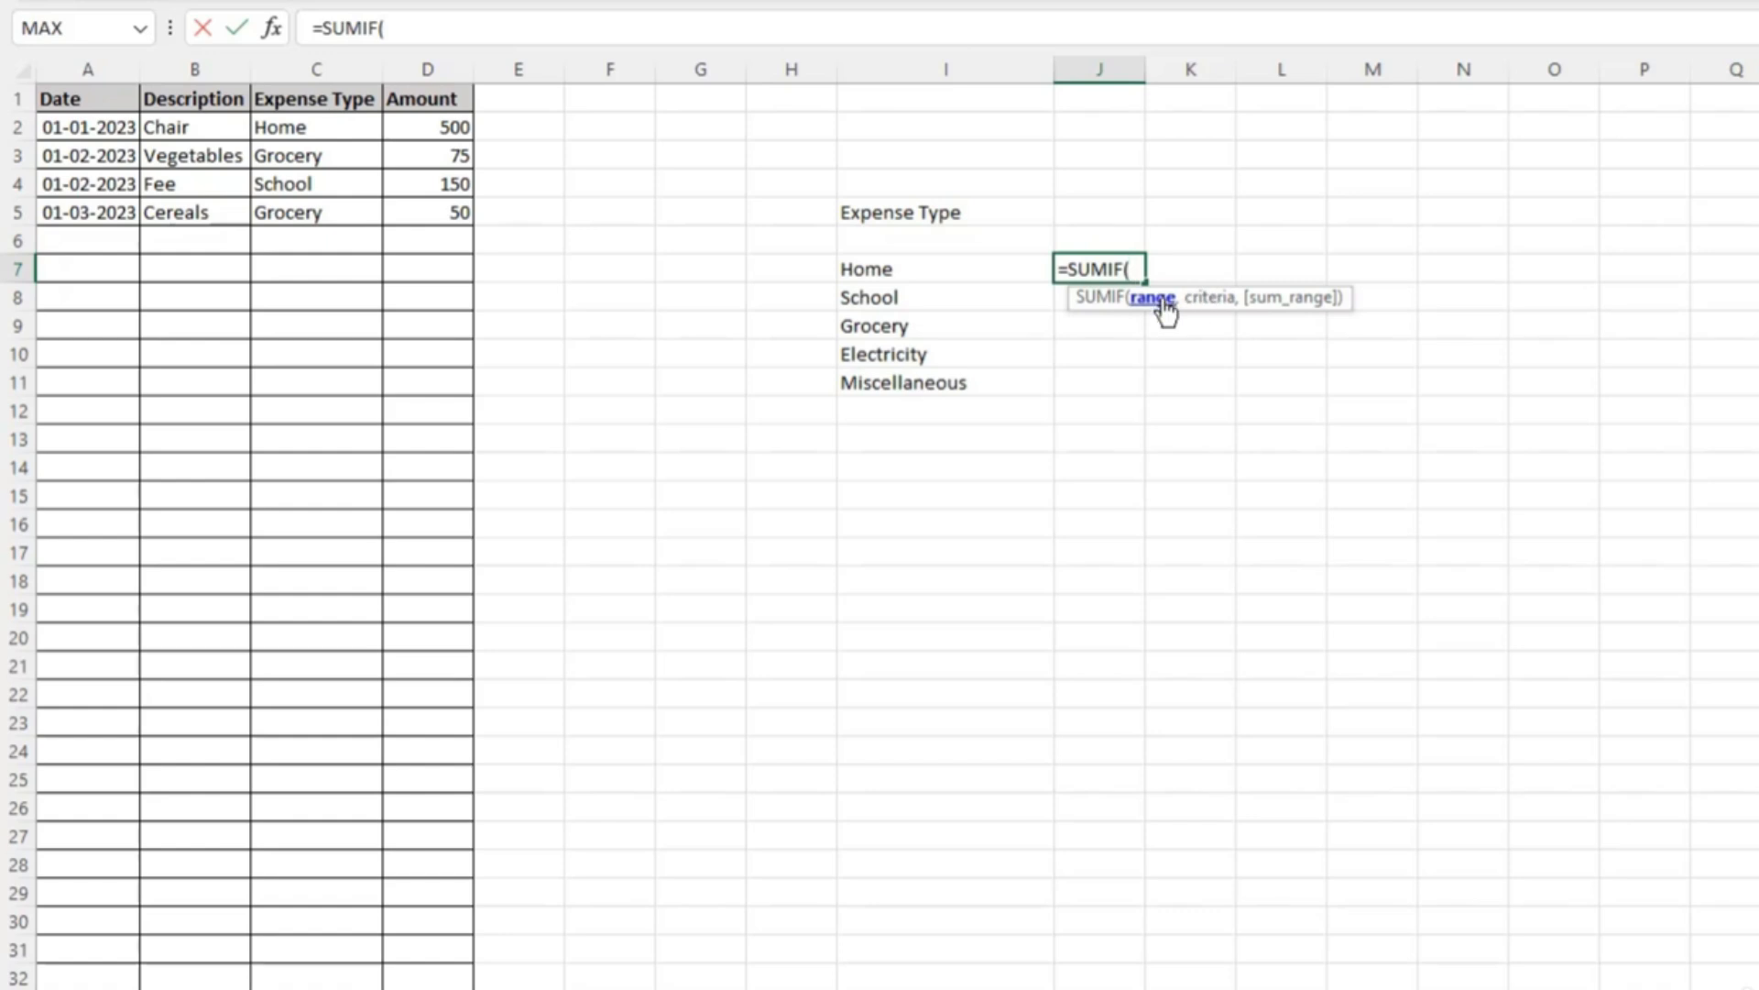
click(314, 62)
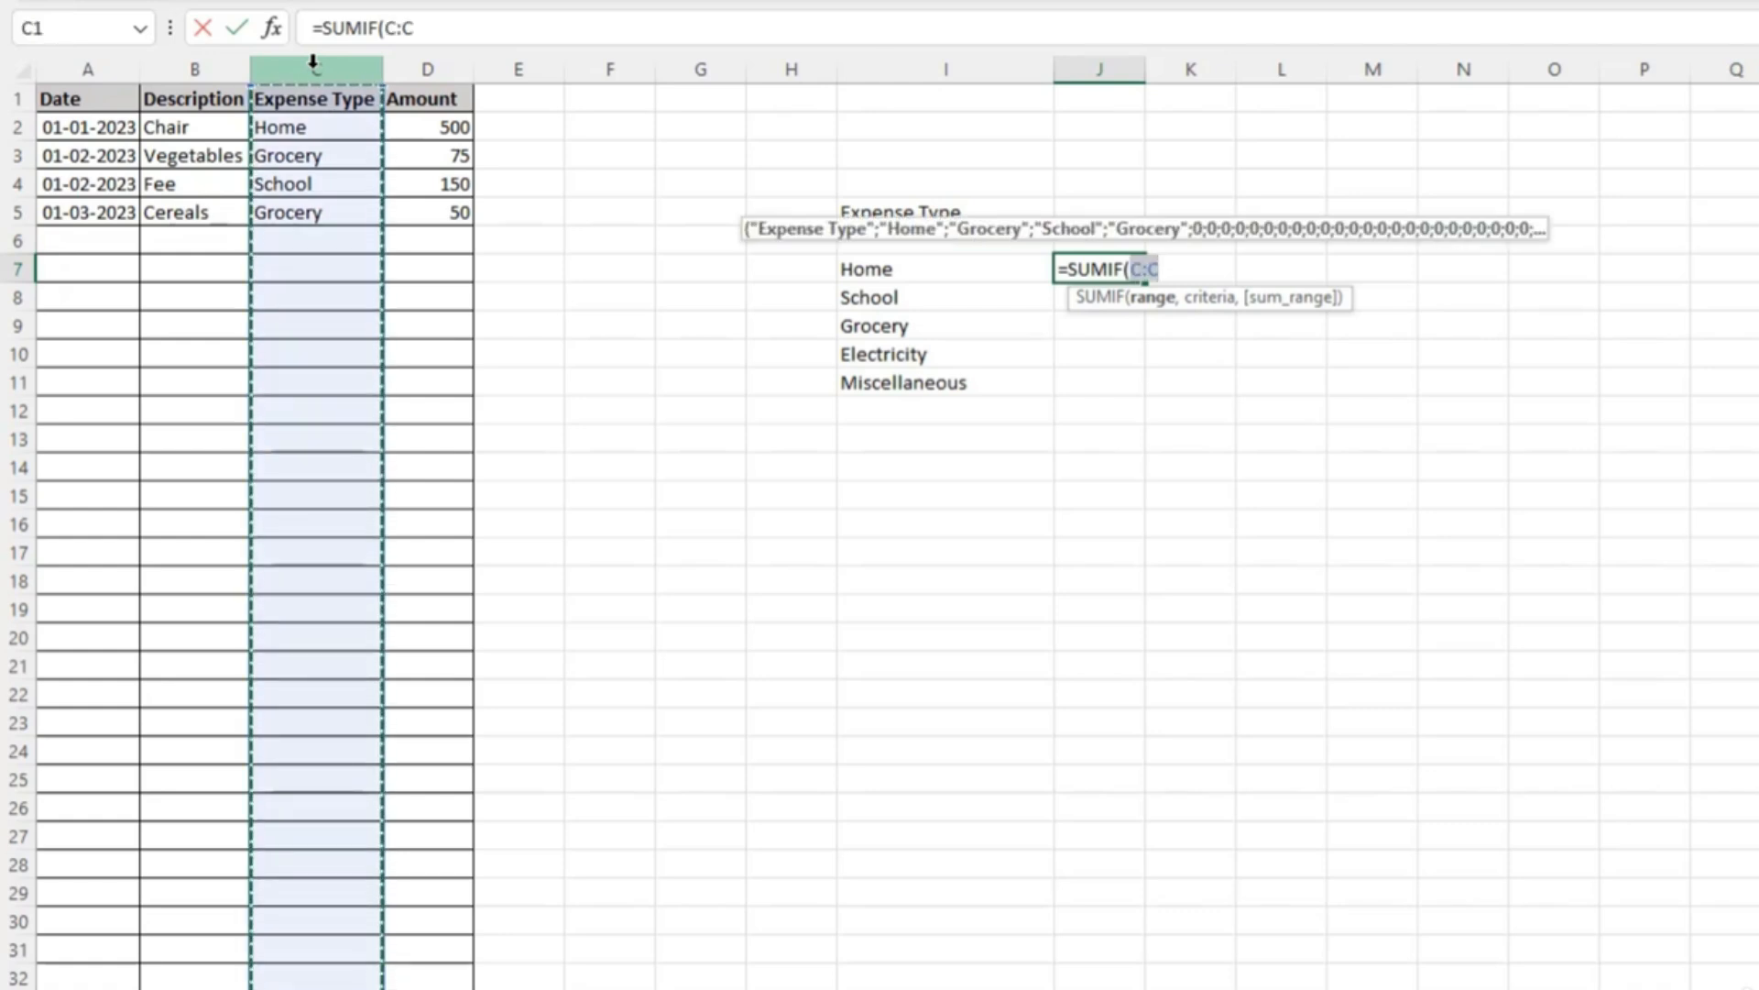
text(,)
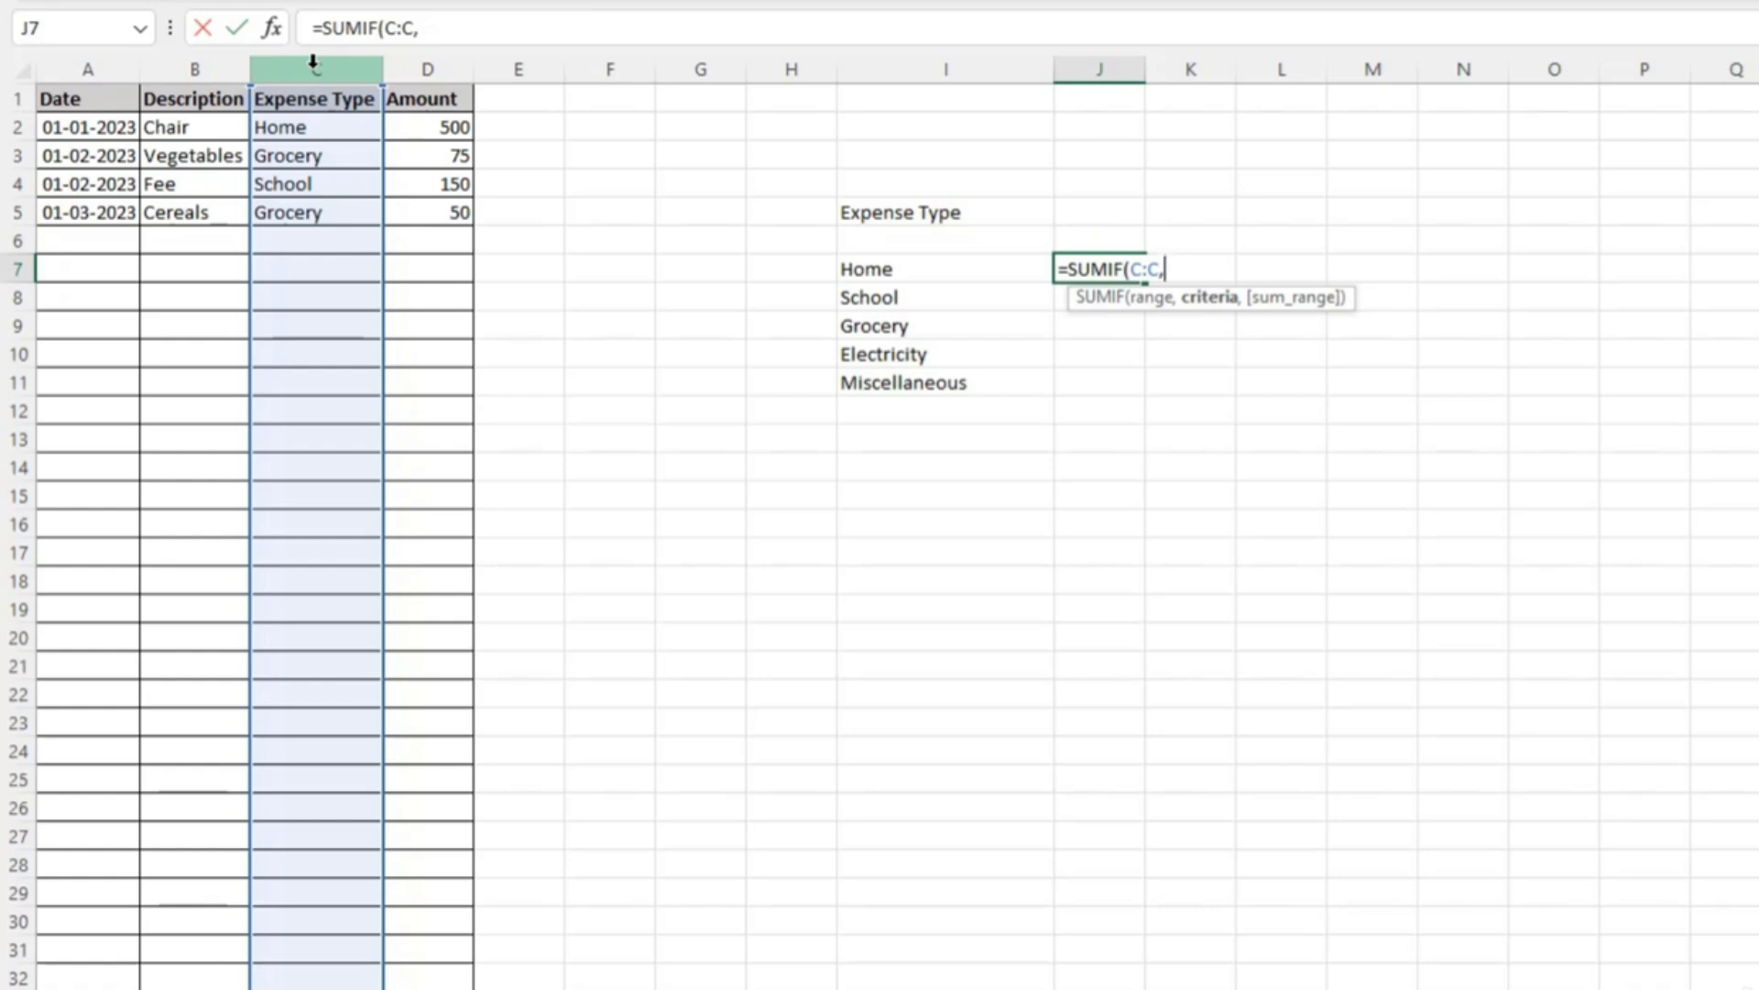
click(885, 272)
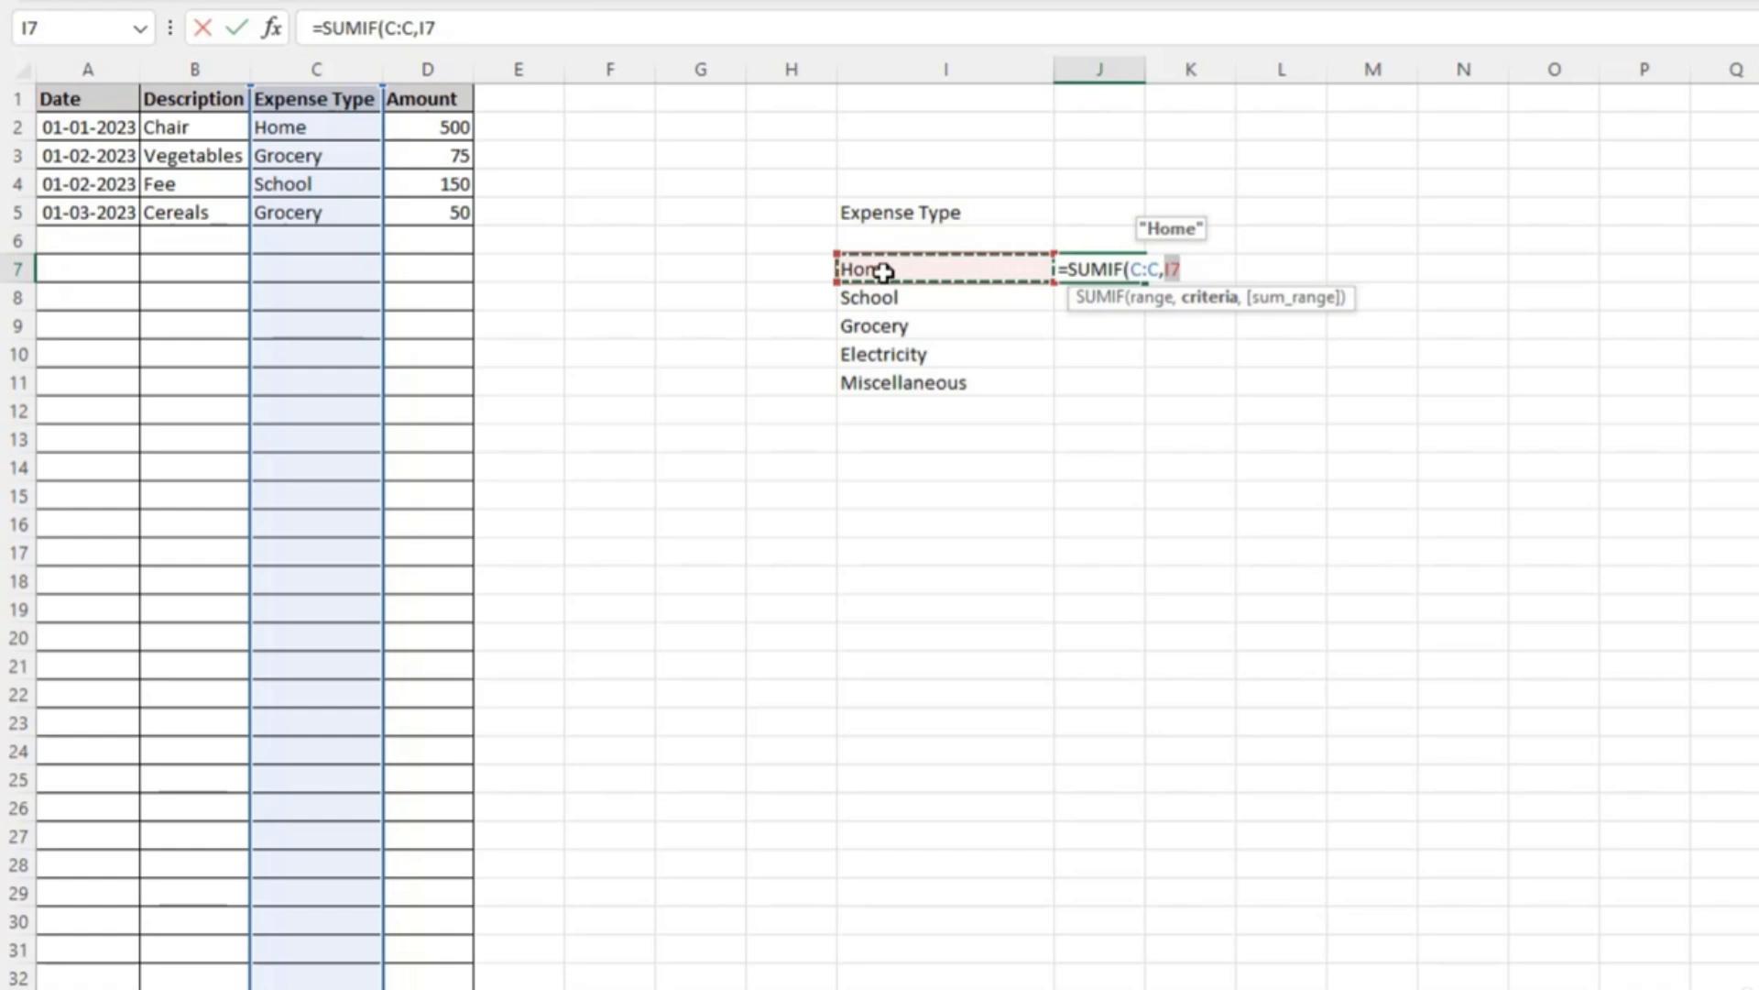
text(,)
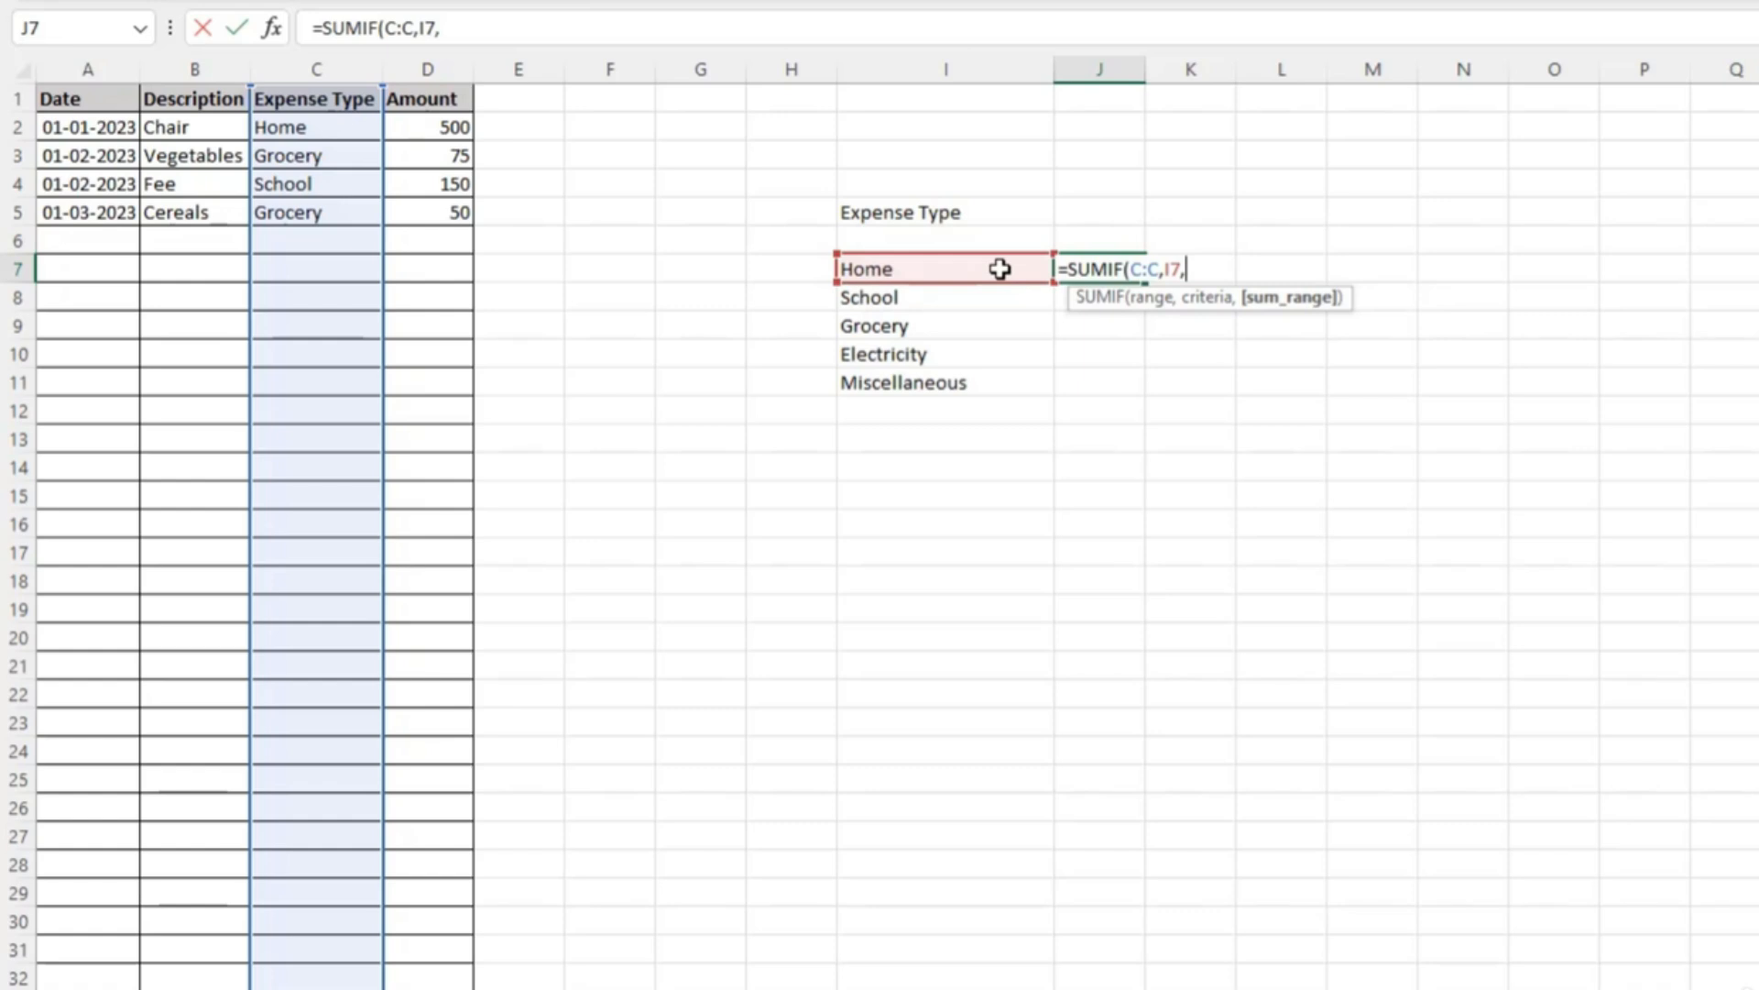
click(437, 64)
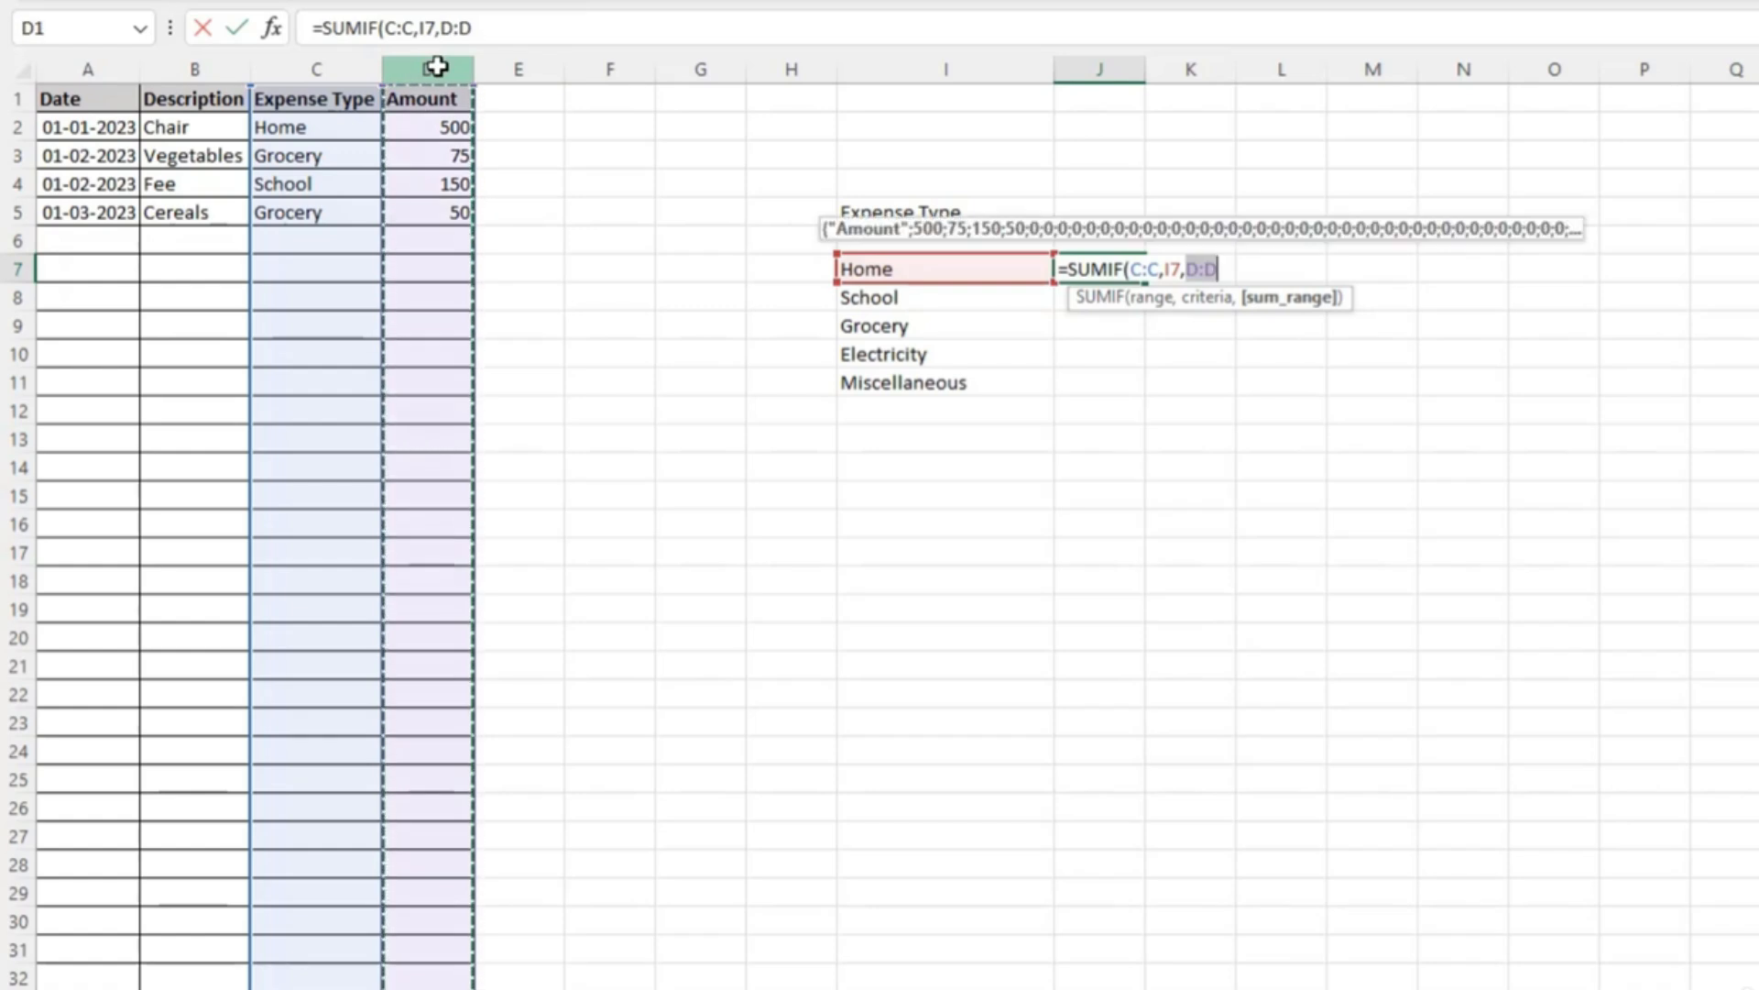
text())
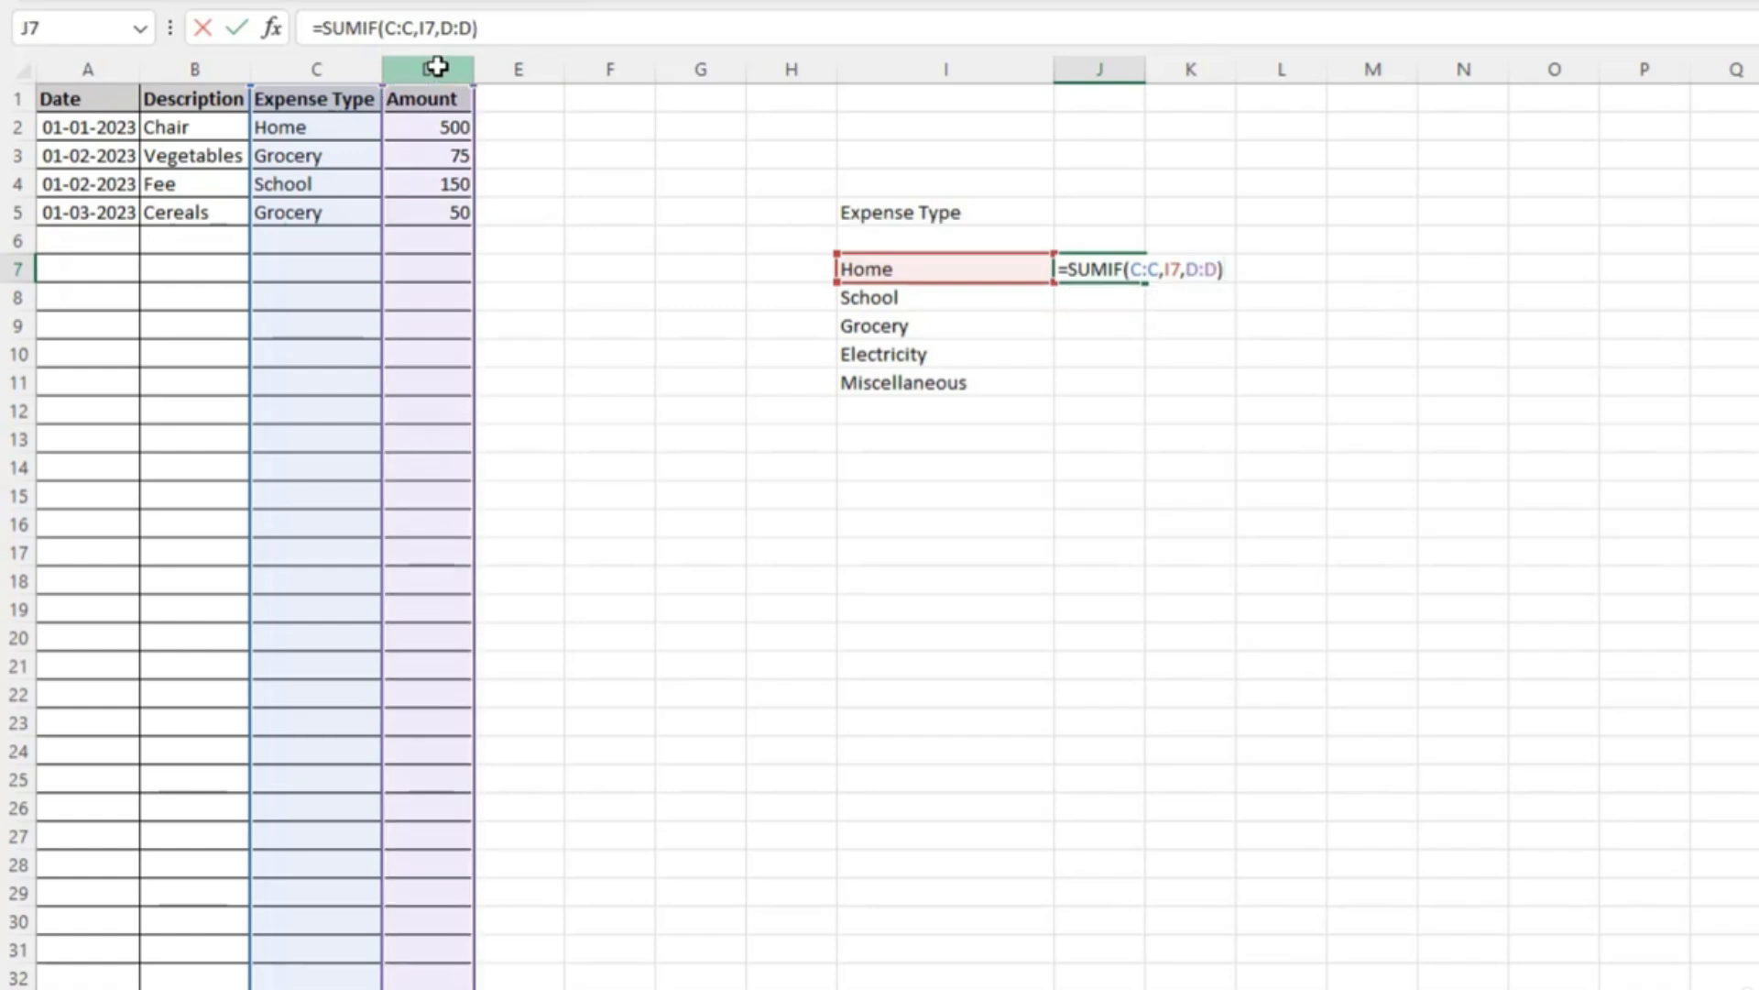
key(Return)
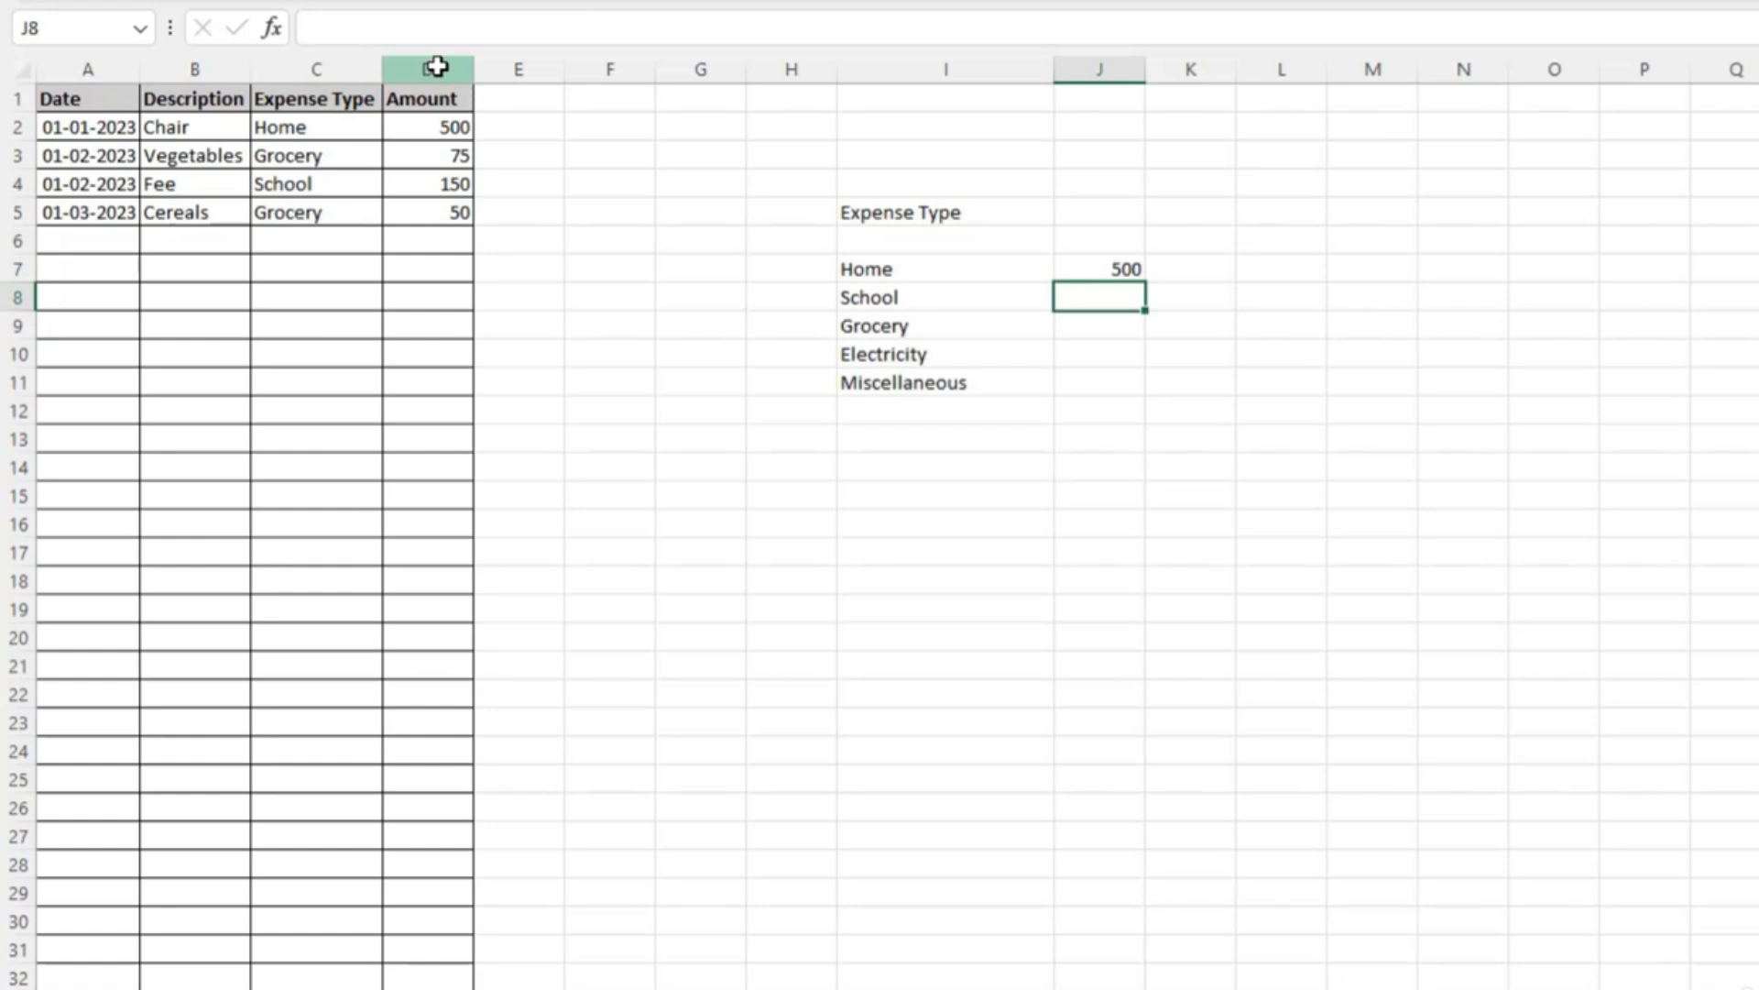
- Copy the SUMIF formula from J7 down to J11 for the remaining expense types and check the copied formulas
click(938, 268)
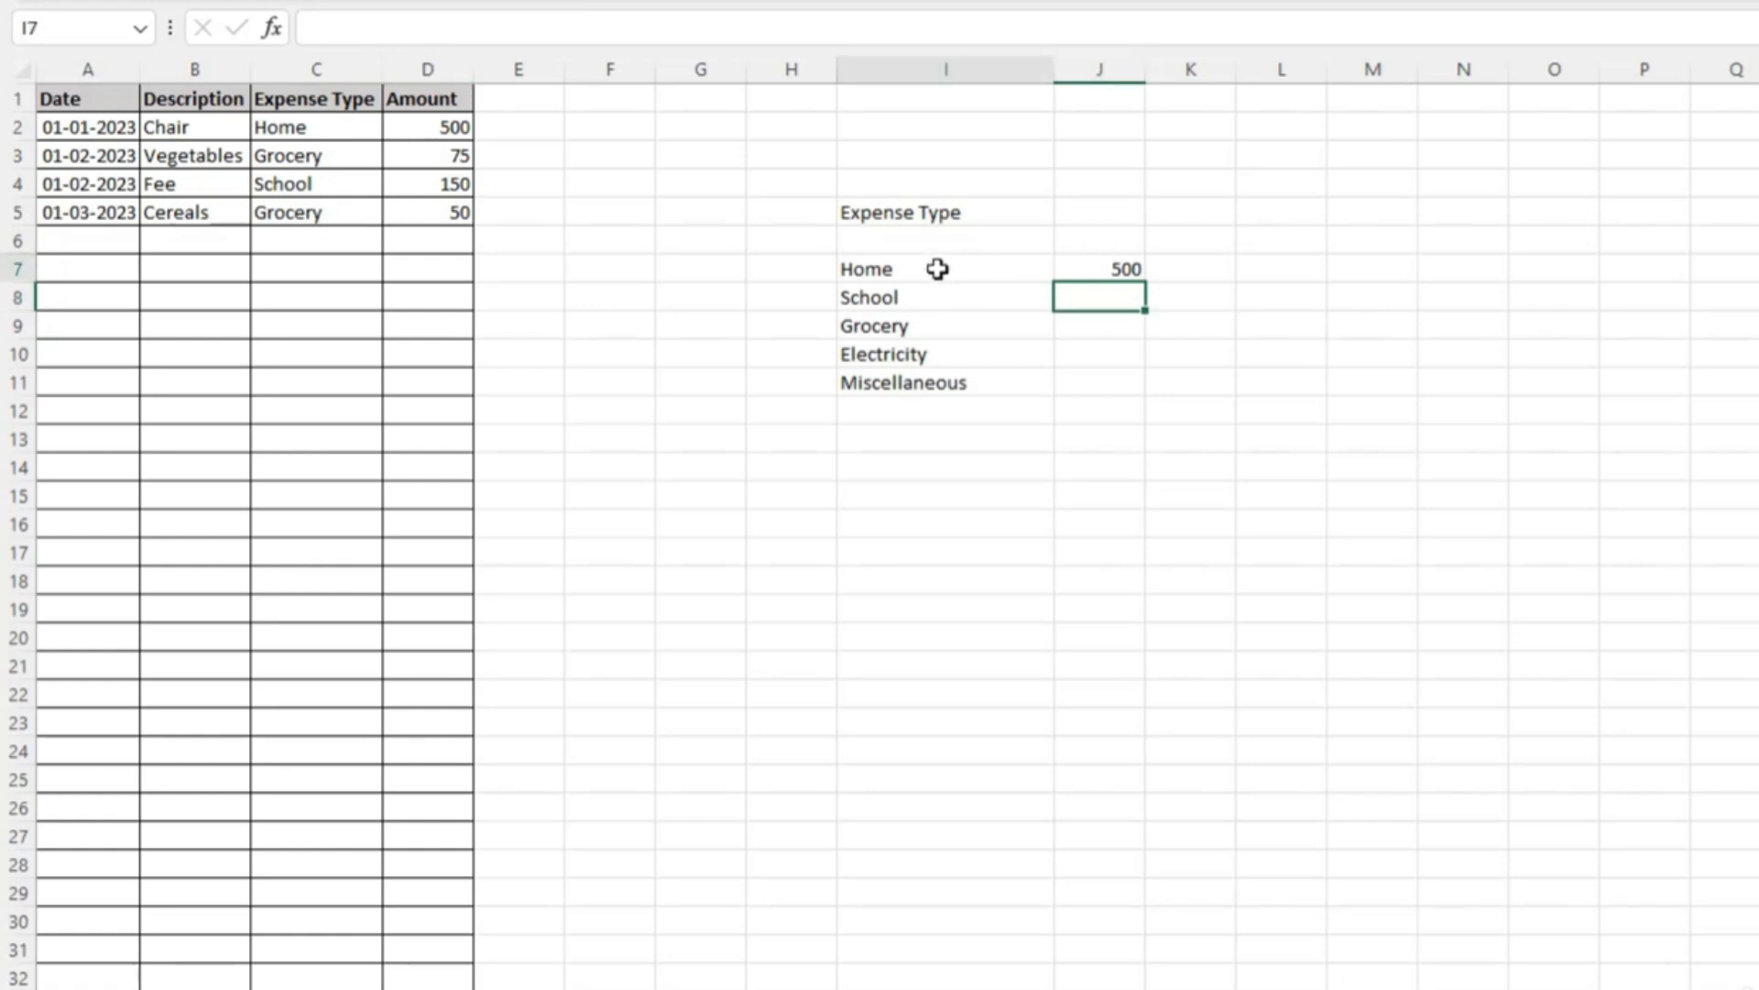
click(1097, 276)
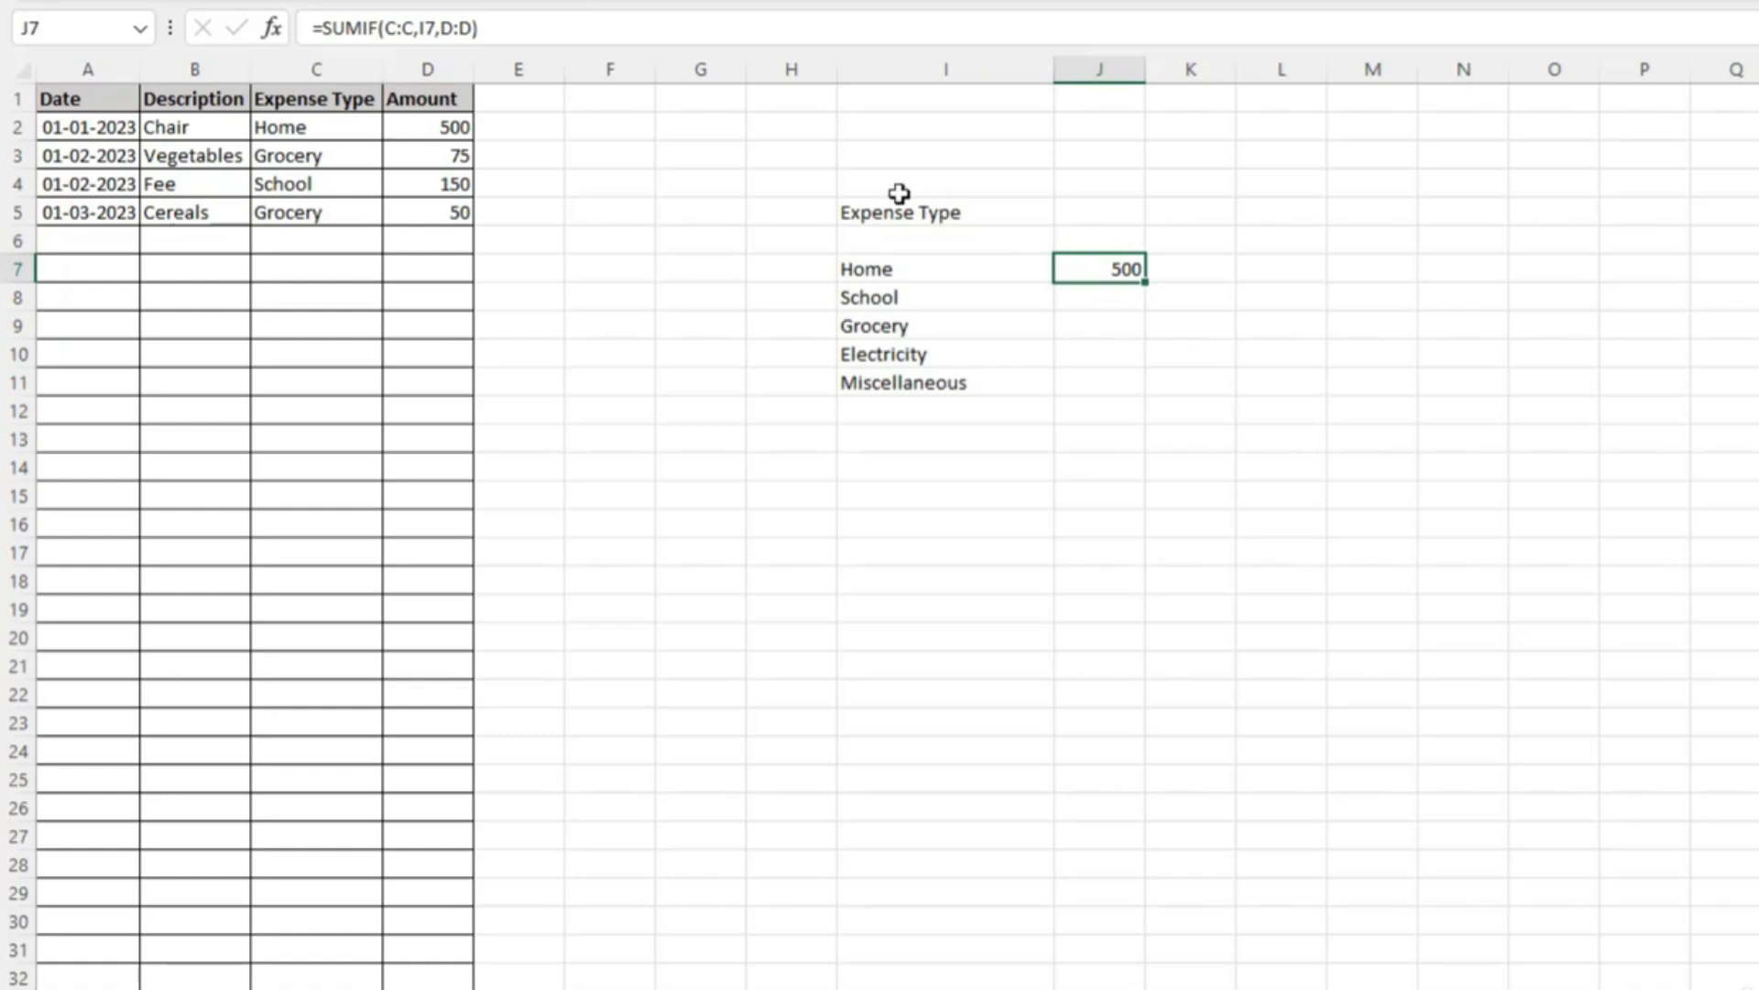
click(1105, 387)
click(1127, 256)
drag(1146, 285, 1141, 396)
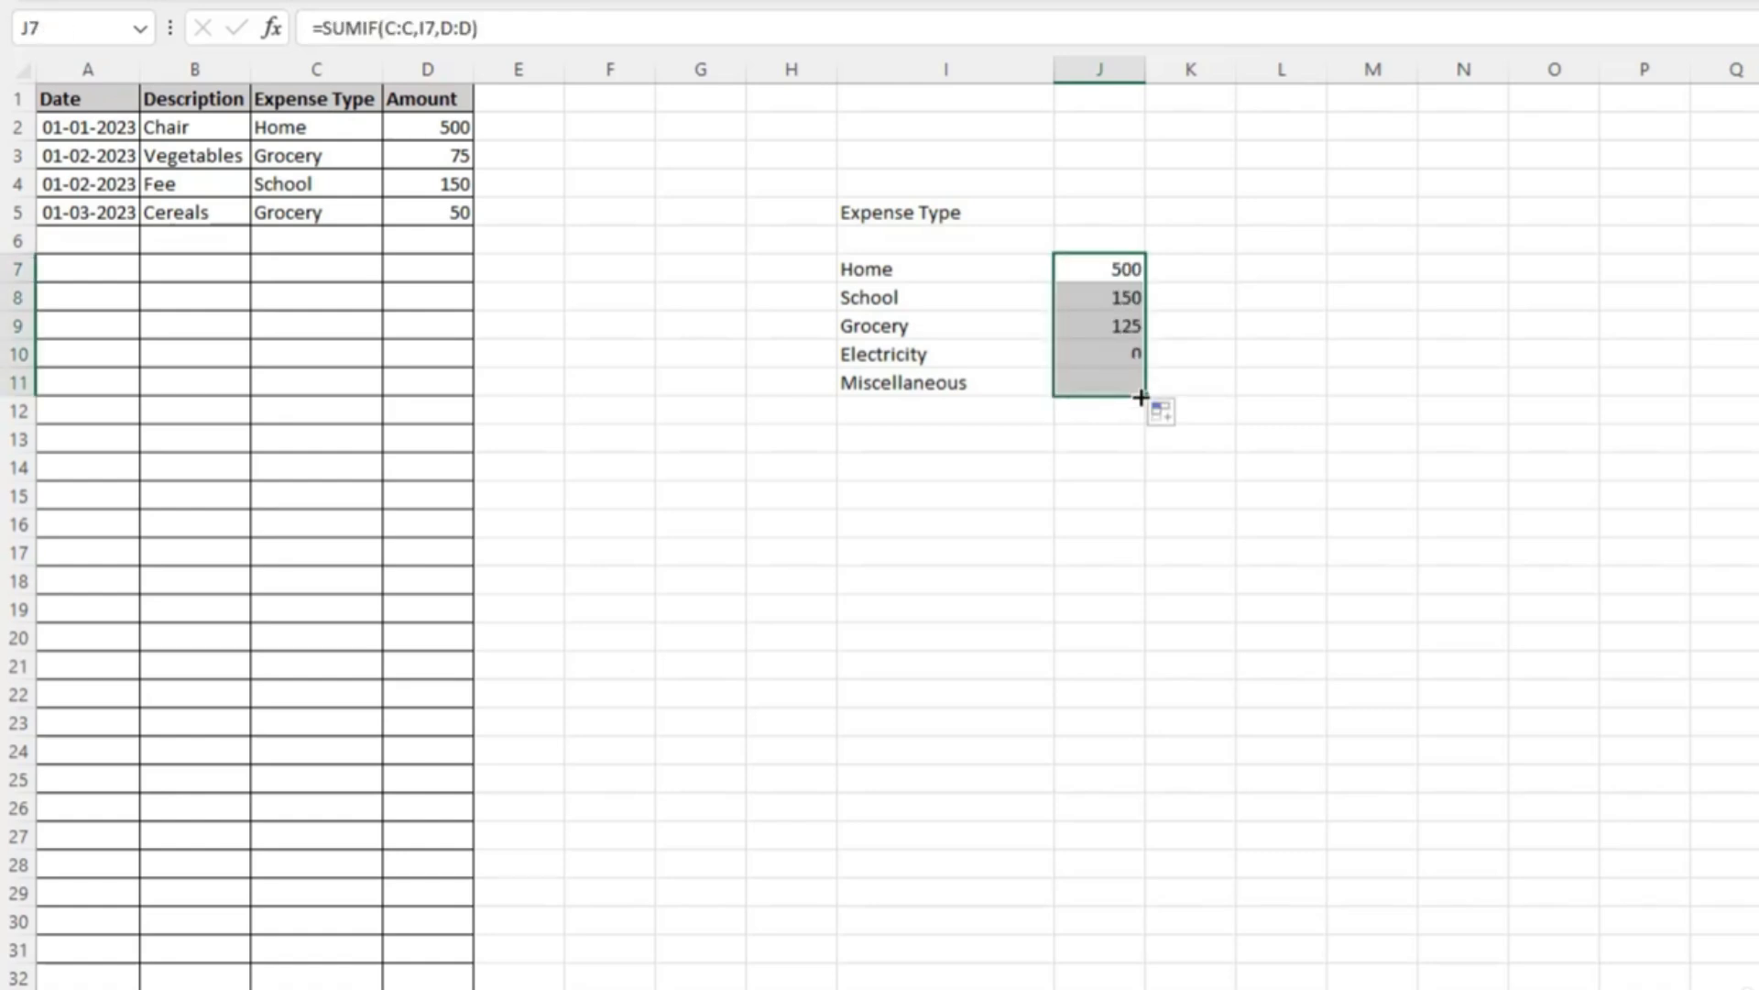
click(1106, 366)
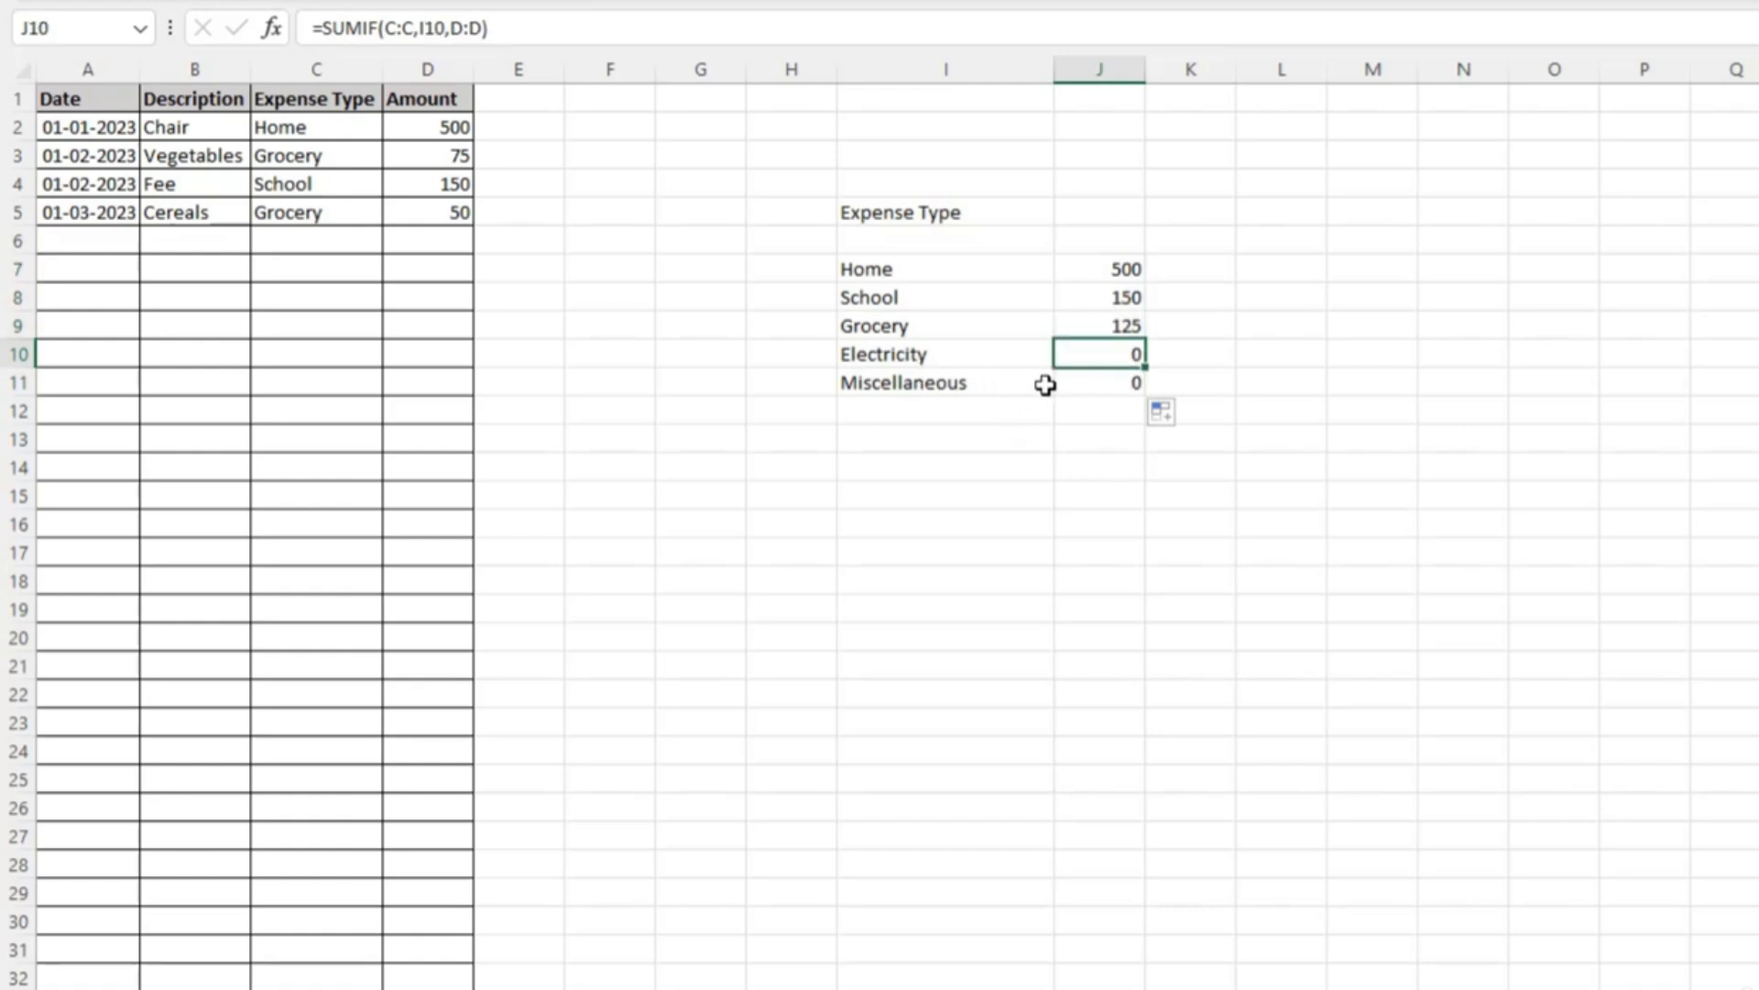
click(1091, 382)
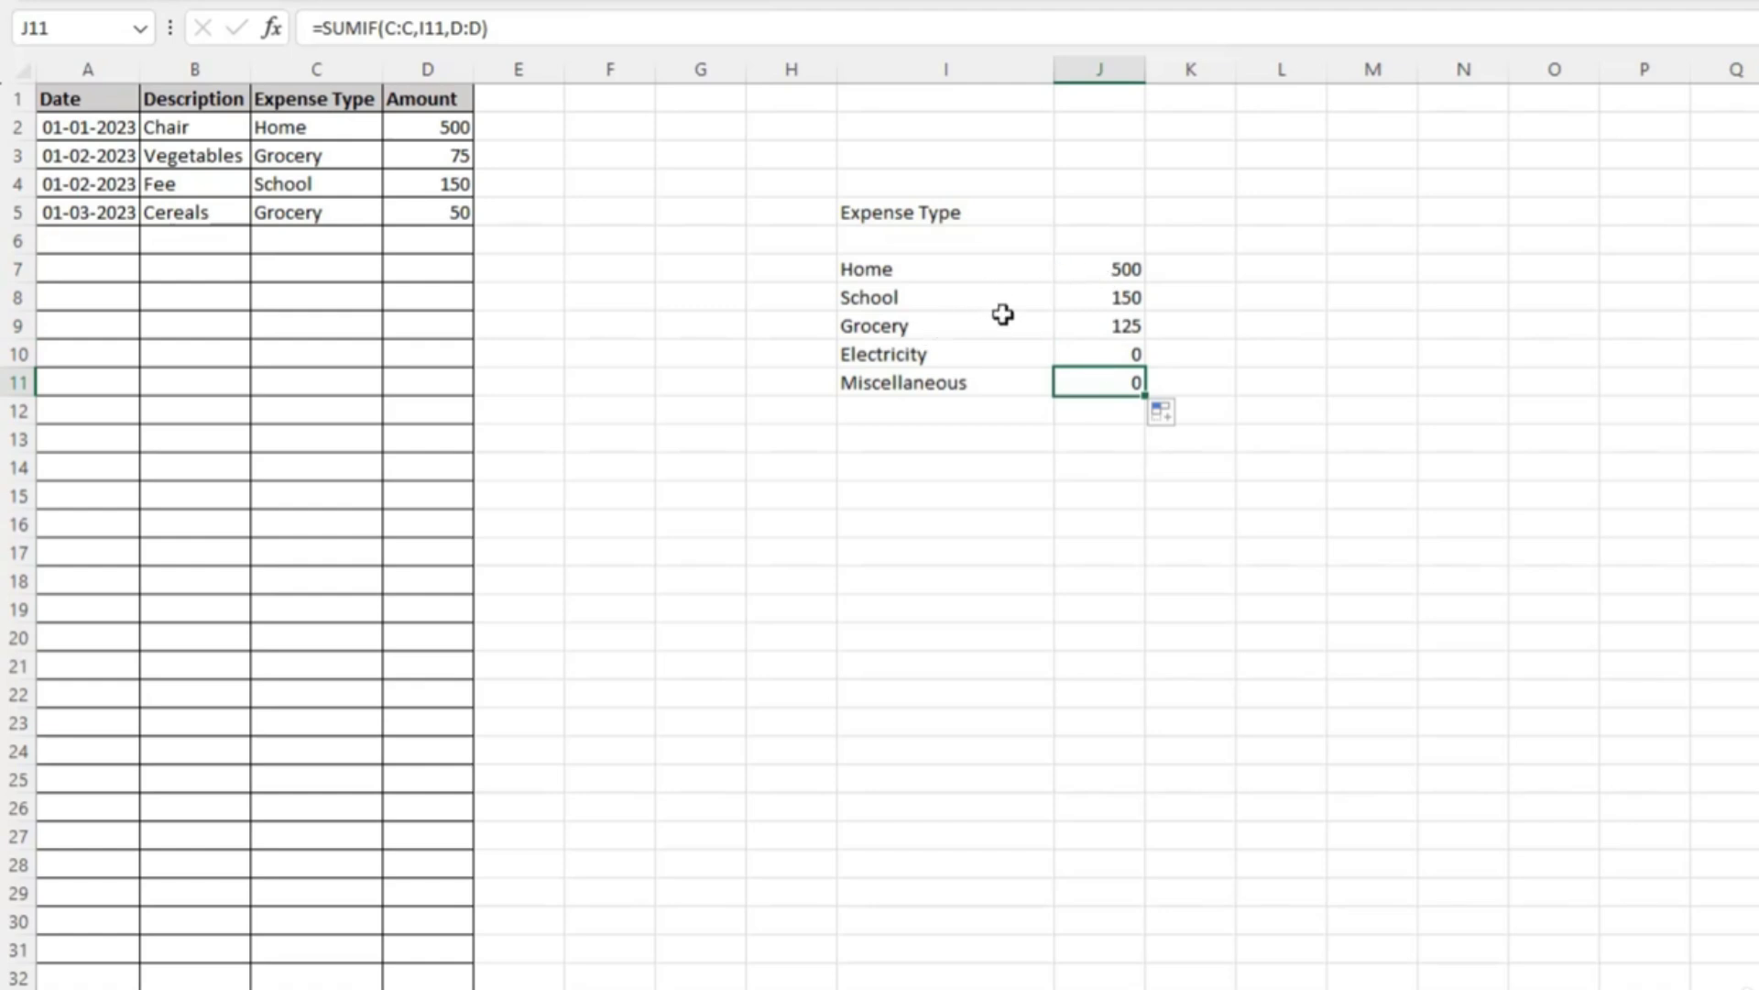
click(1094, 326)
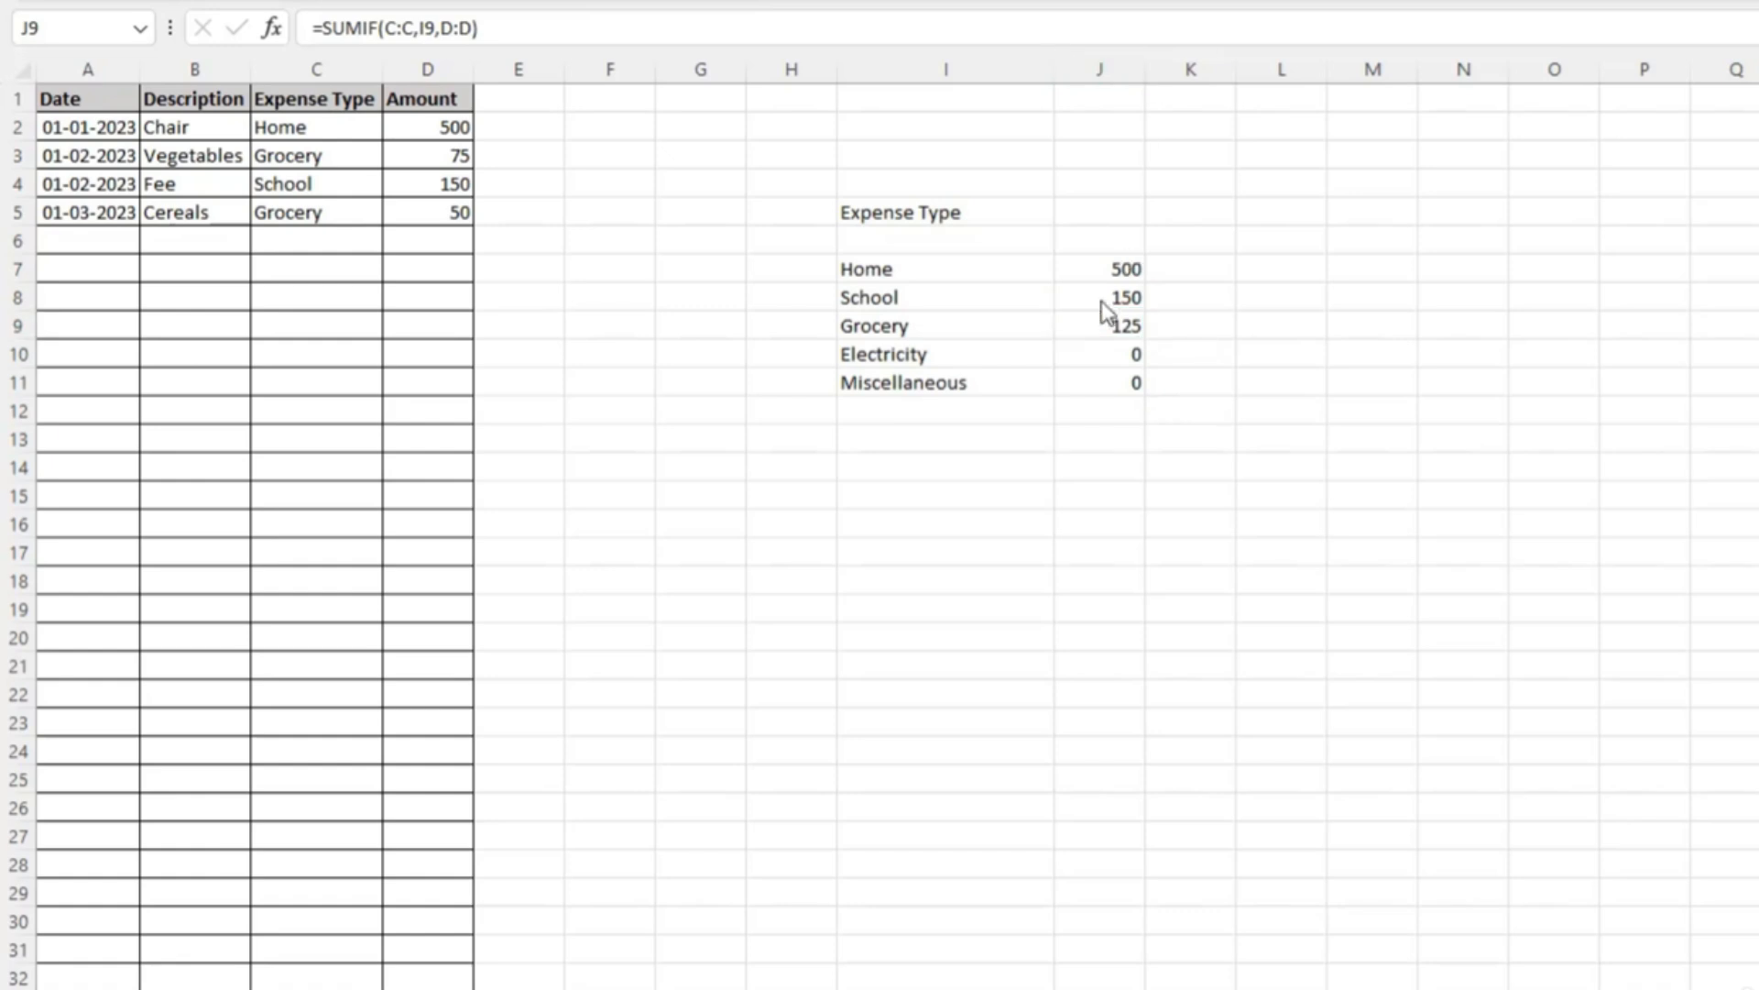
click(1102, 321)
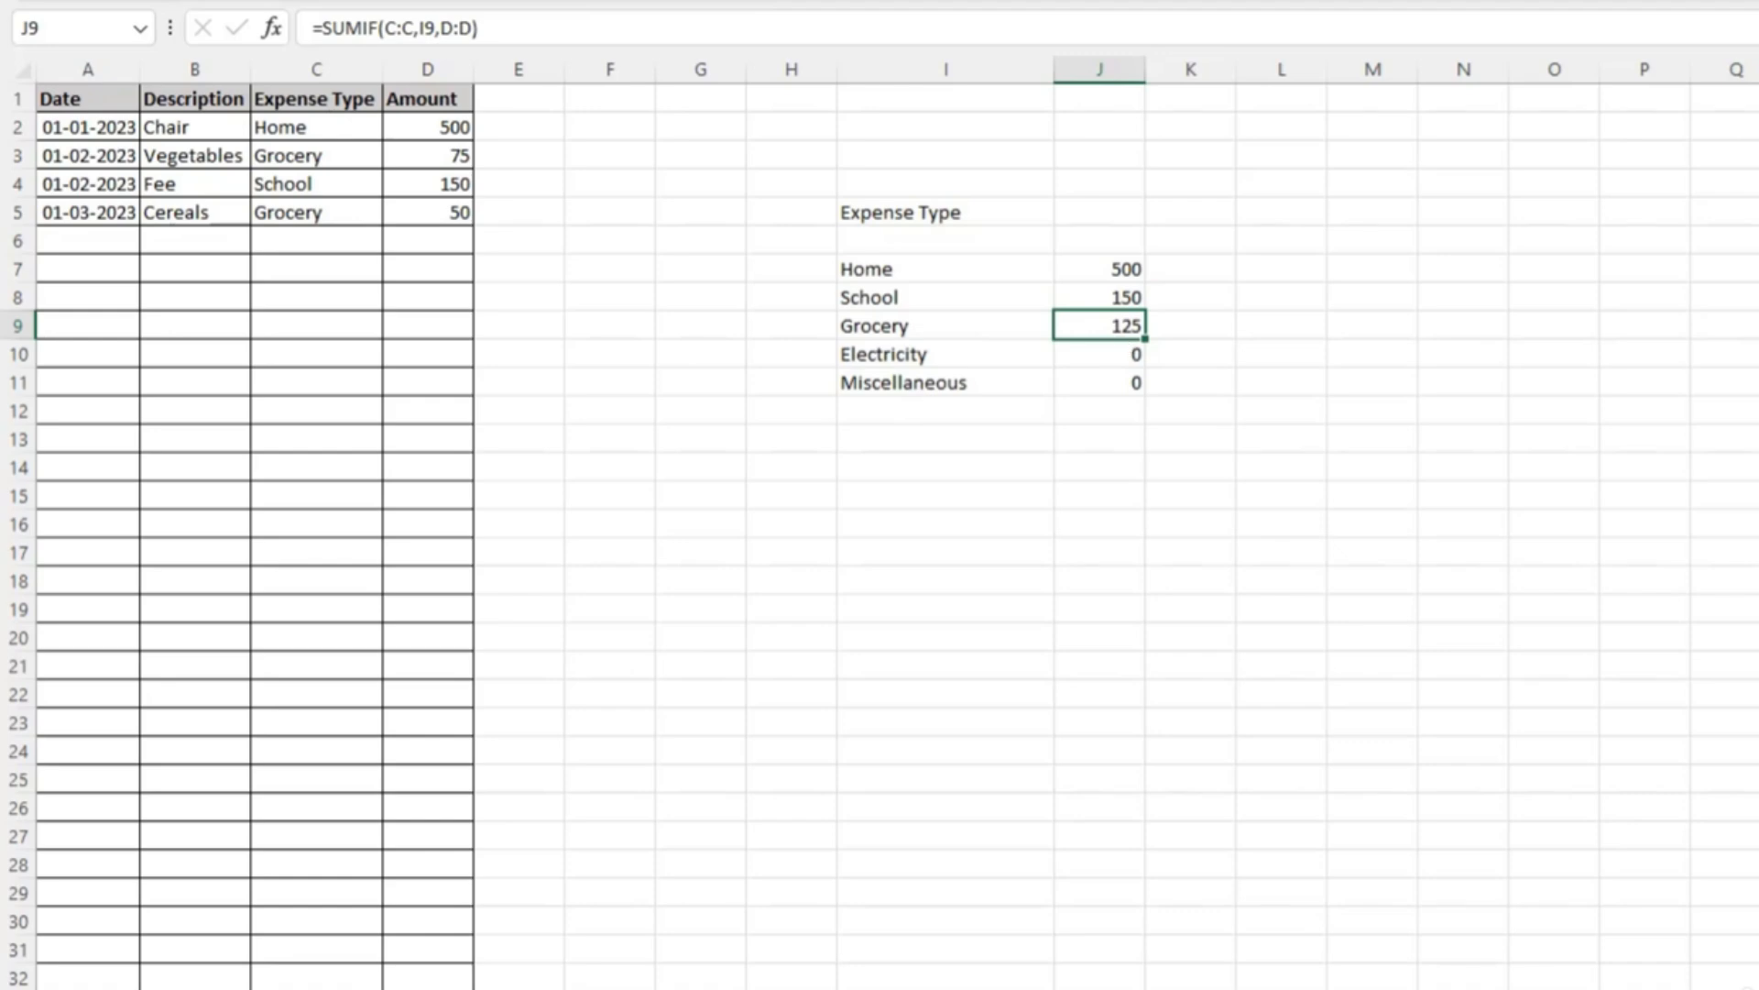
key(alt+f)
click(112, 222)
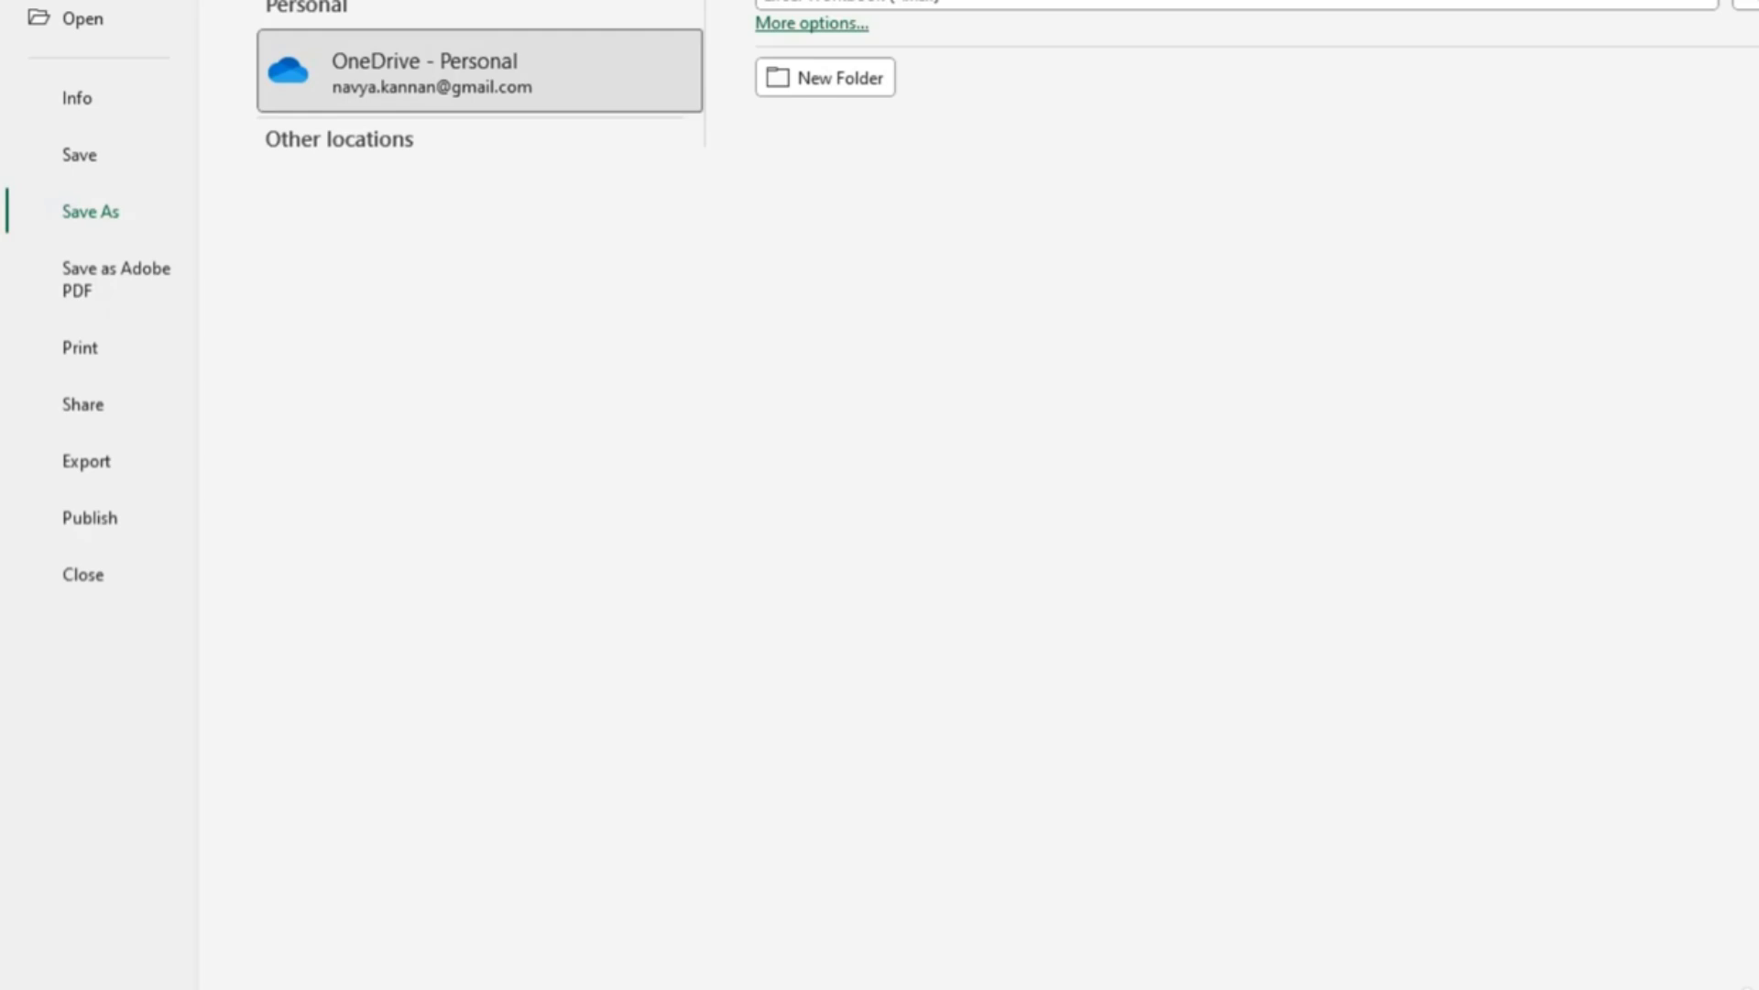
click(912, 5)
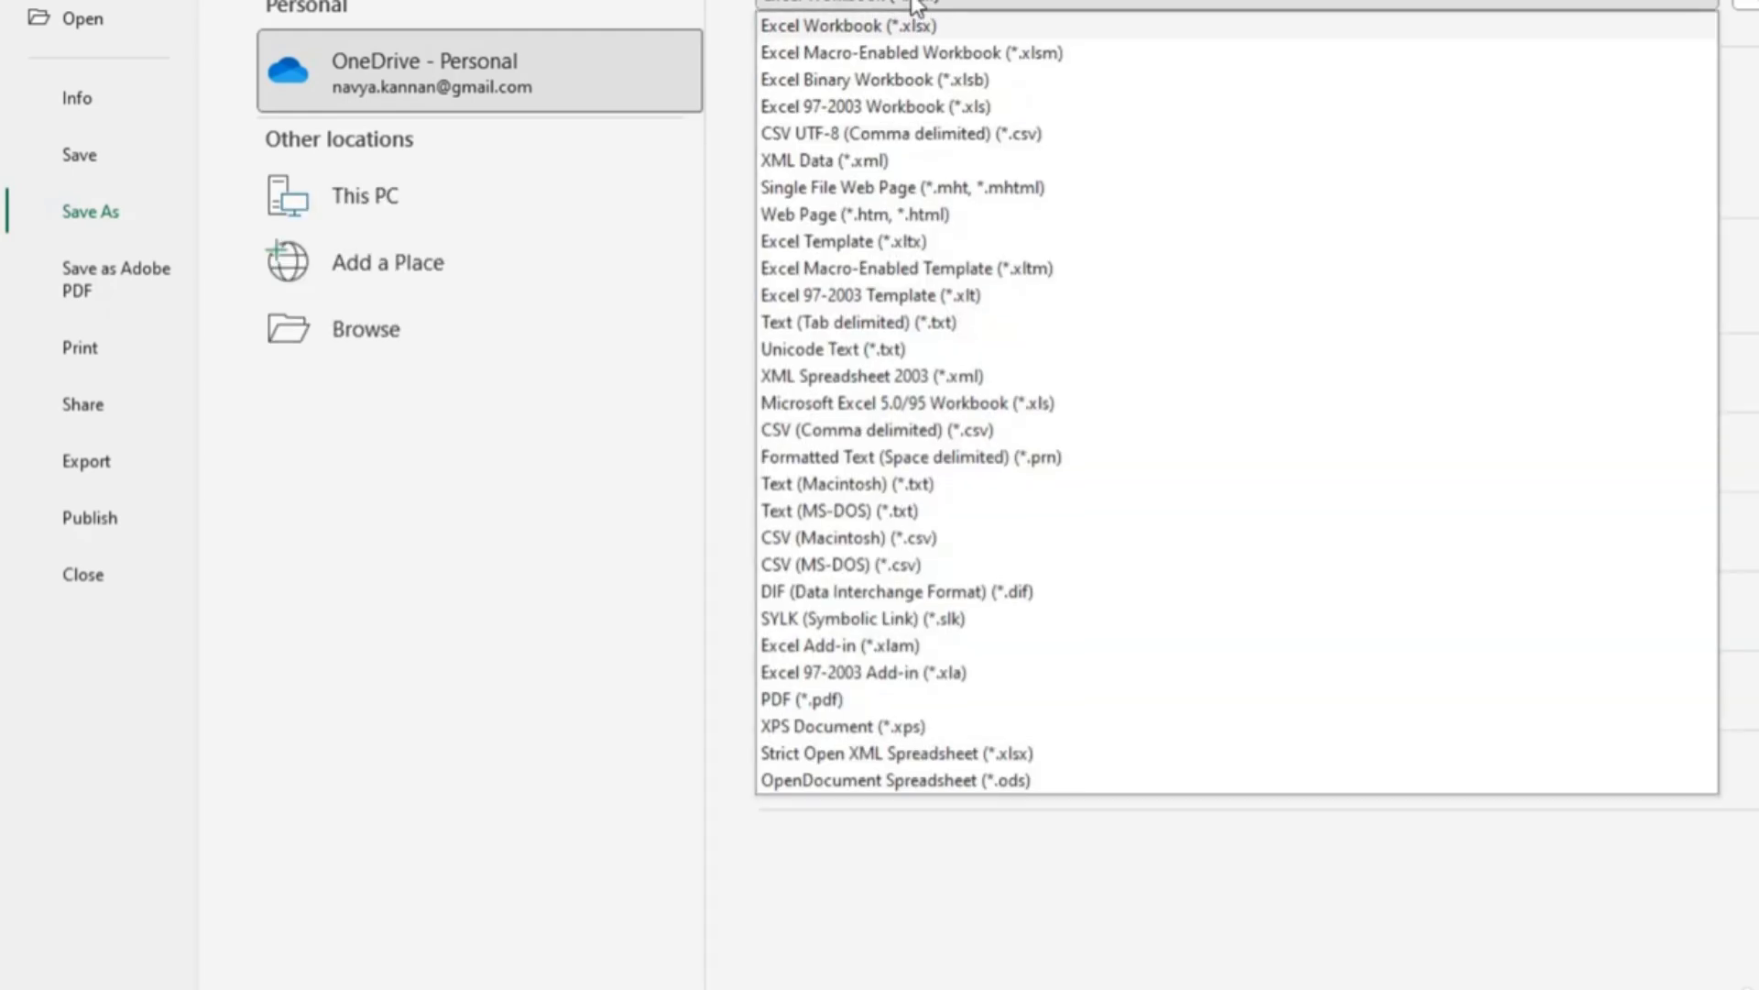
click(929, 249)
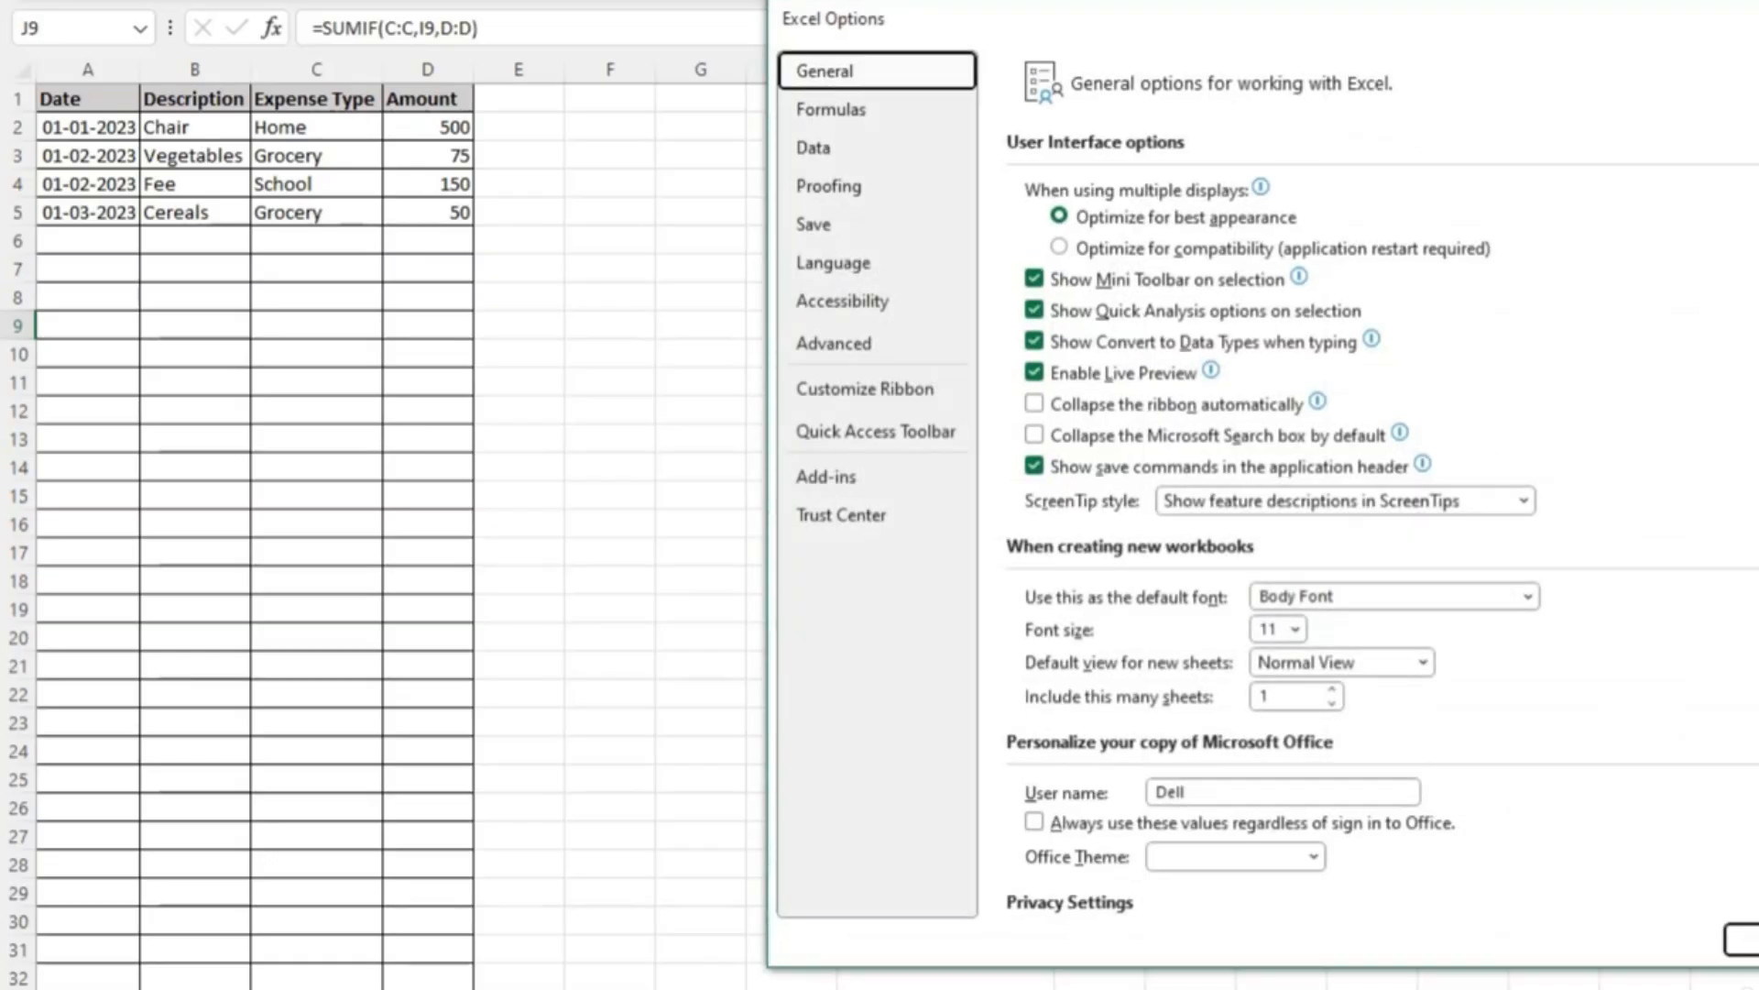
- Look up the default personal templates location in the Excel save options and close the options
click(829, 223)
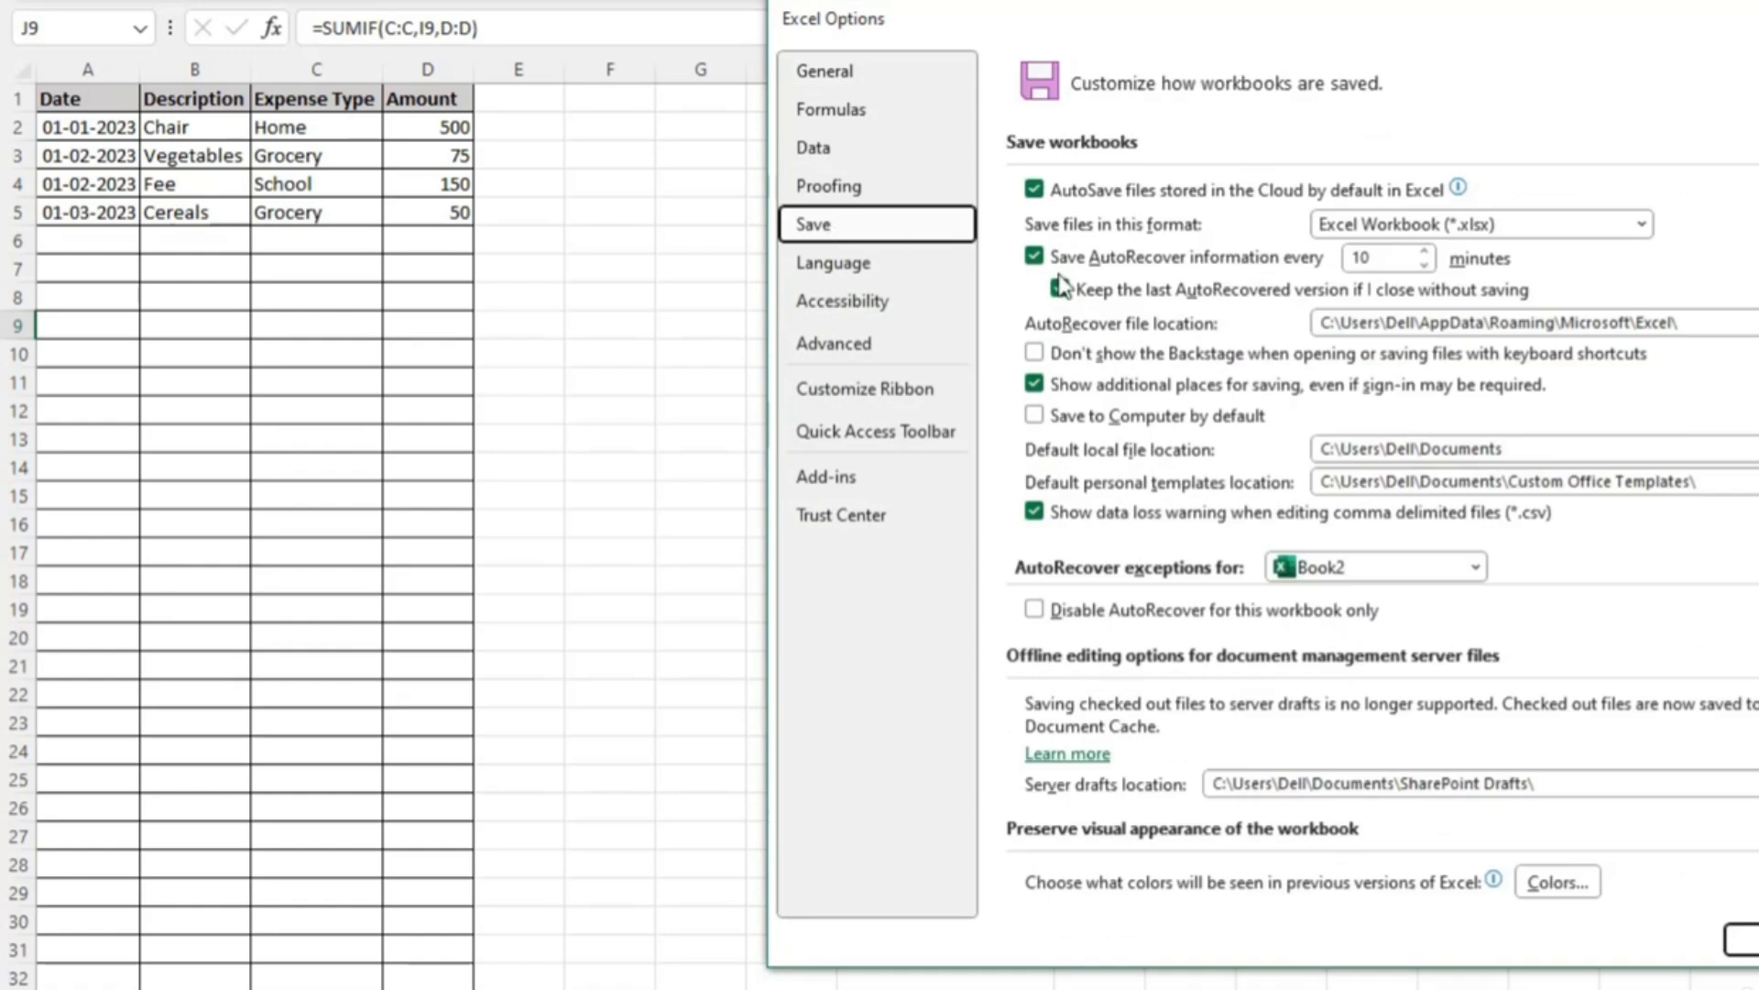
click(1718, 482)
drag(1718, 482, 1315, 482)
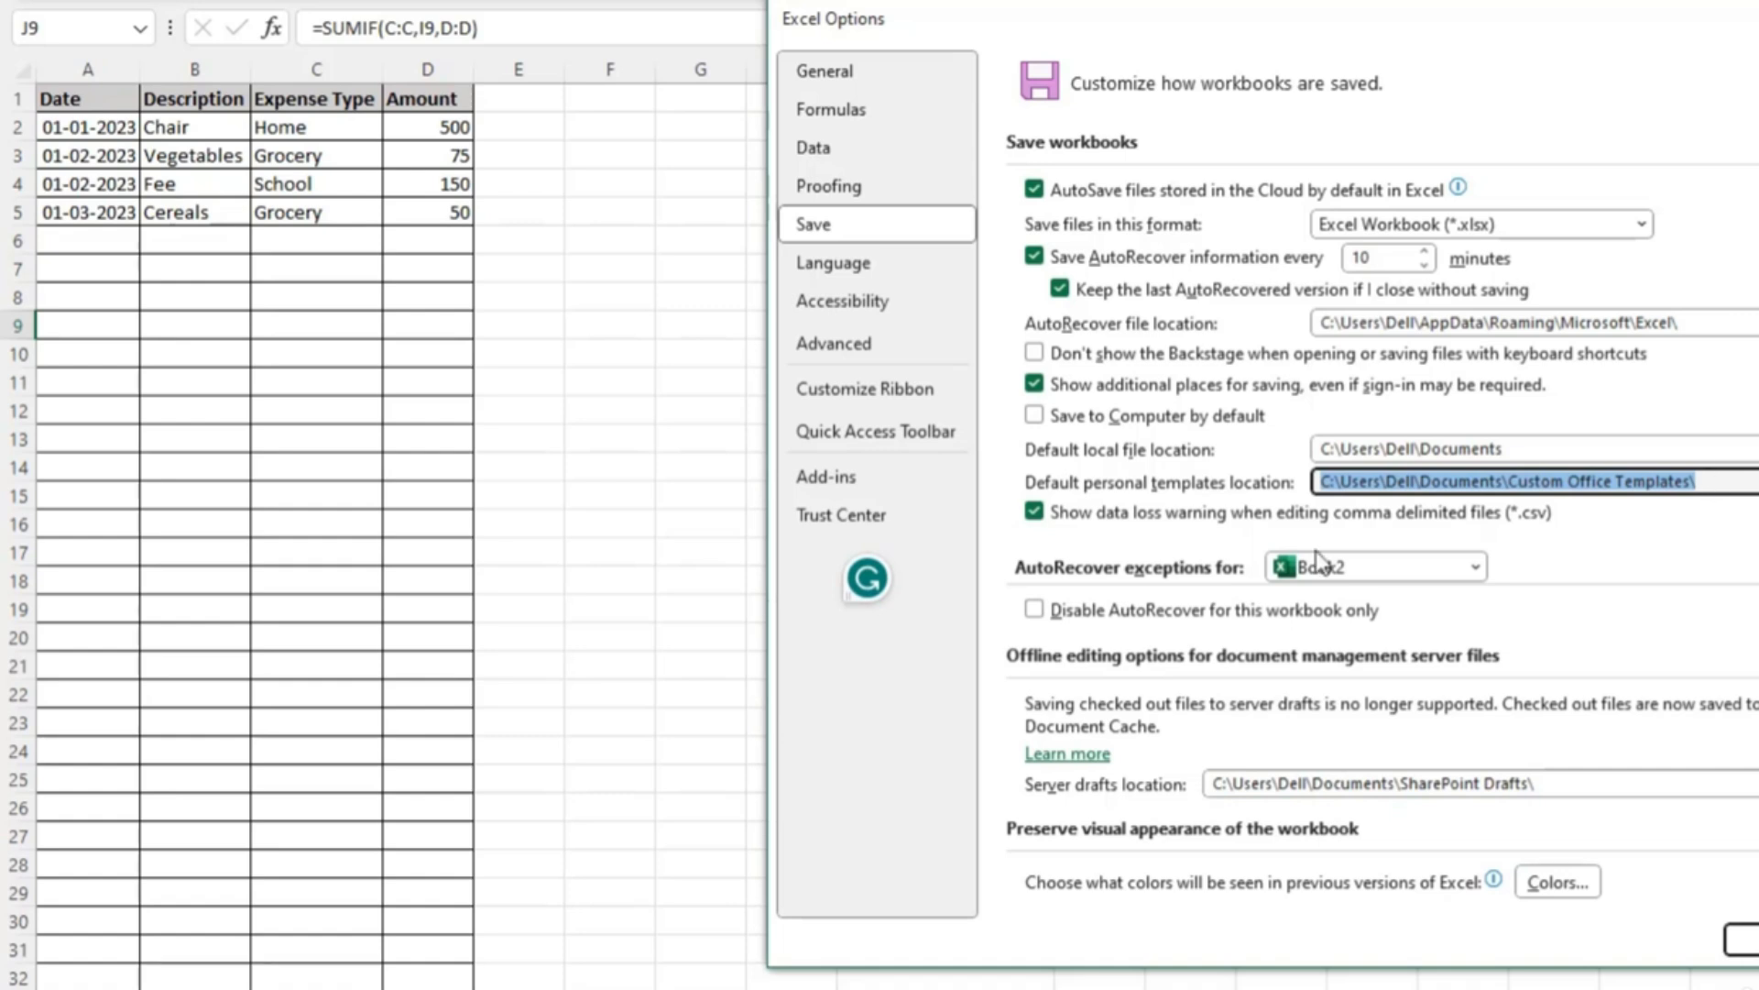
click(1757, 935)
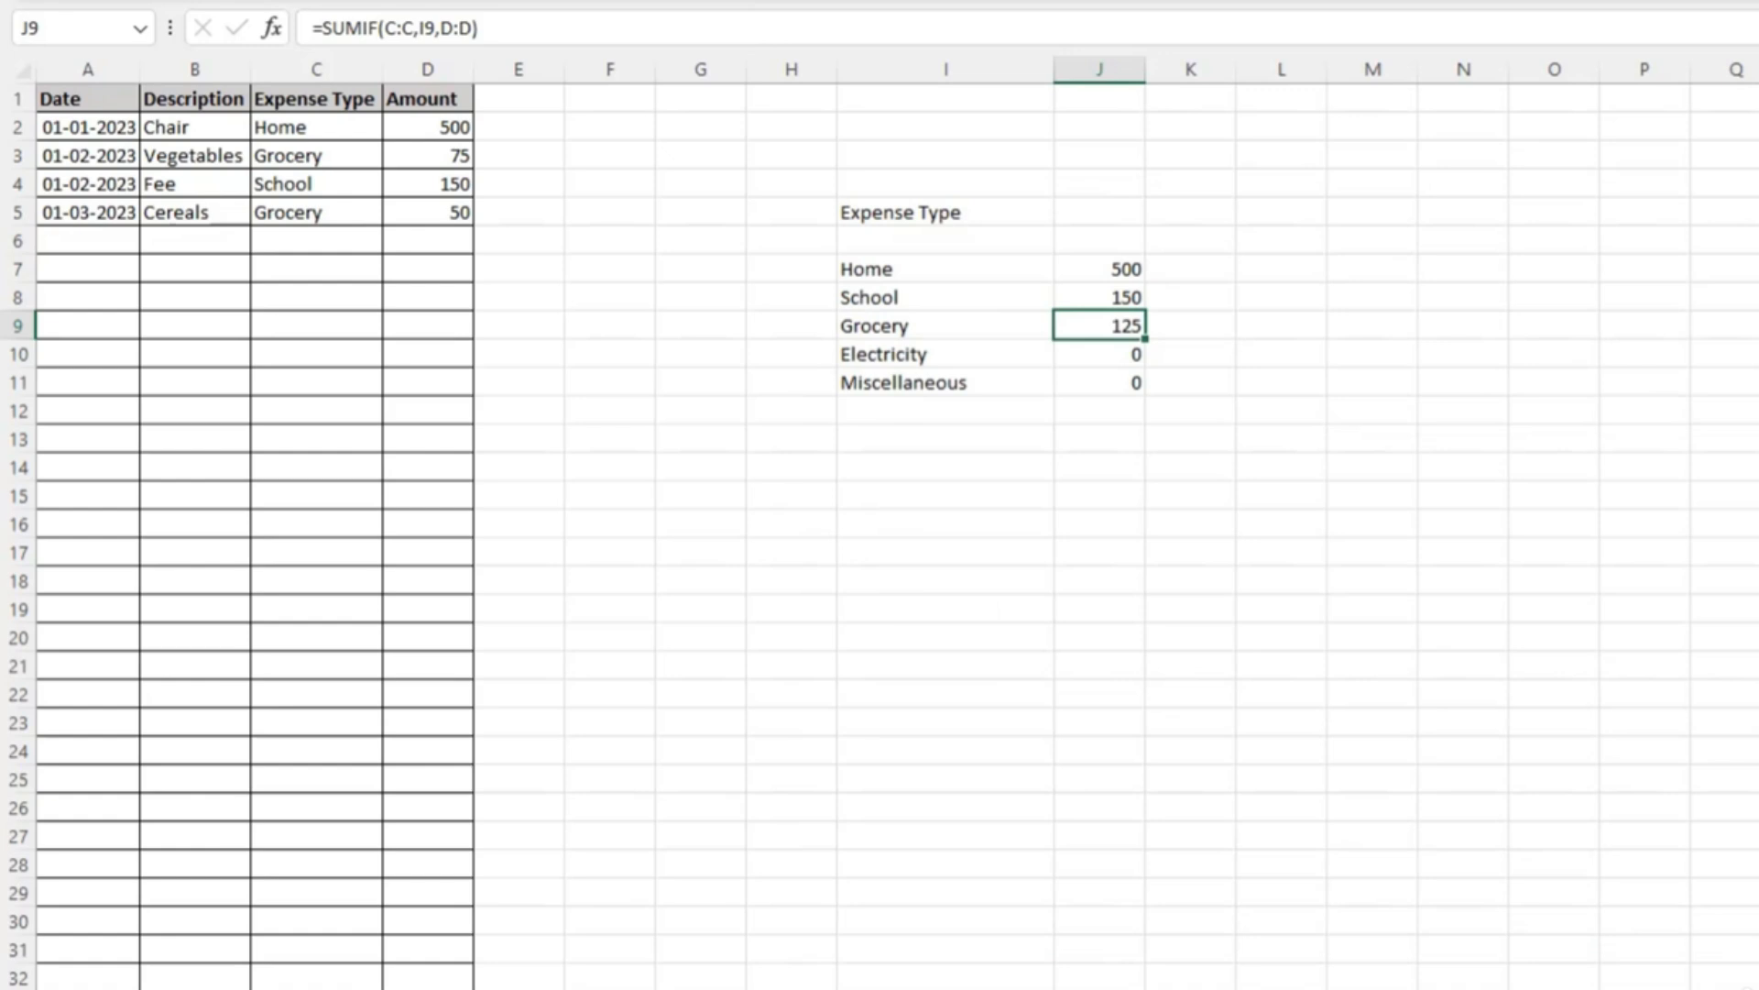
- Save the workbook as an Excel Template (*.xltx) with the file name My Personal Budget.xltx
key(alt+f)
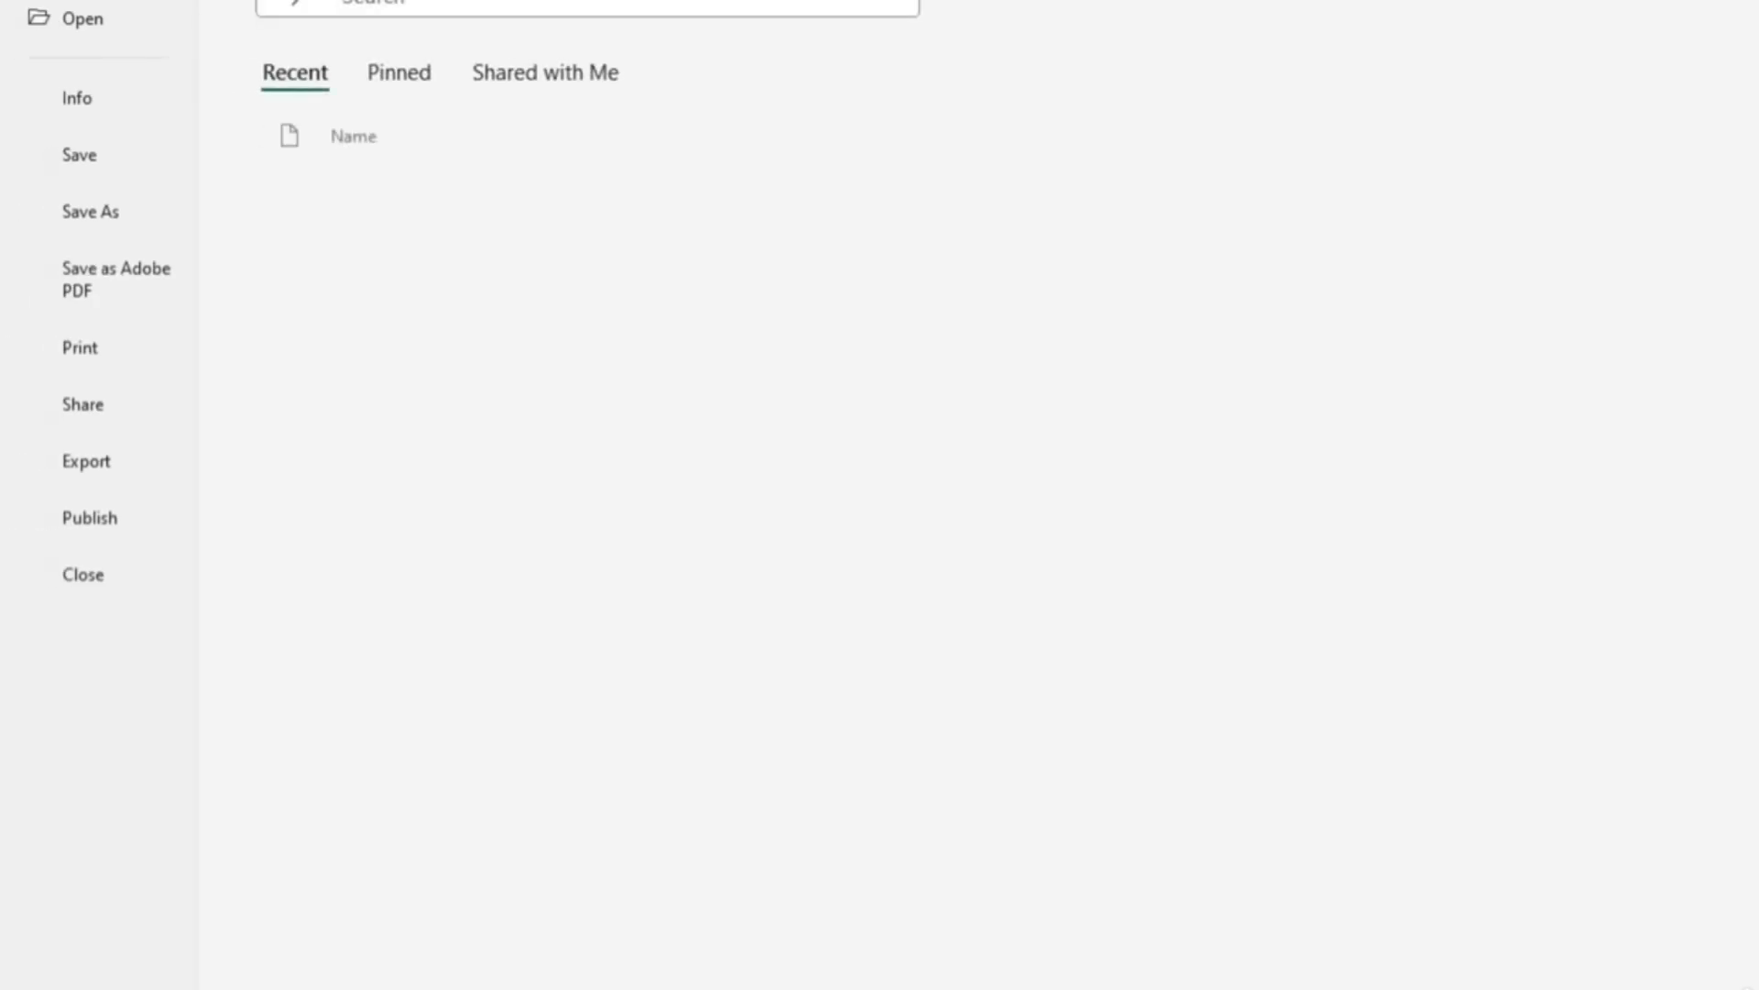
click(107, 212)
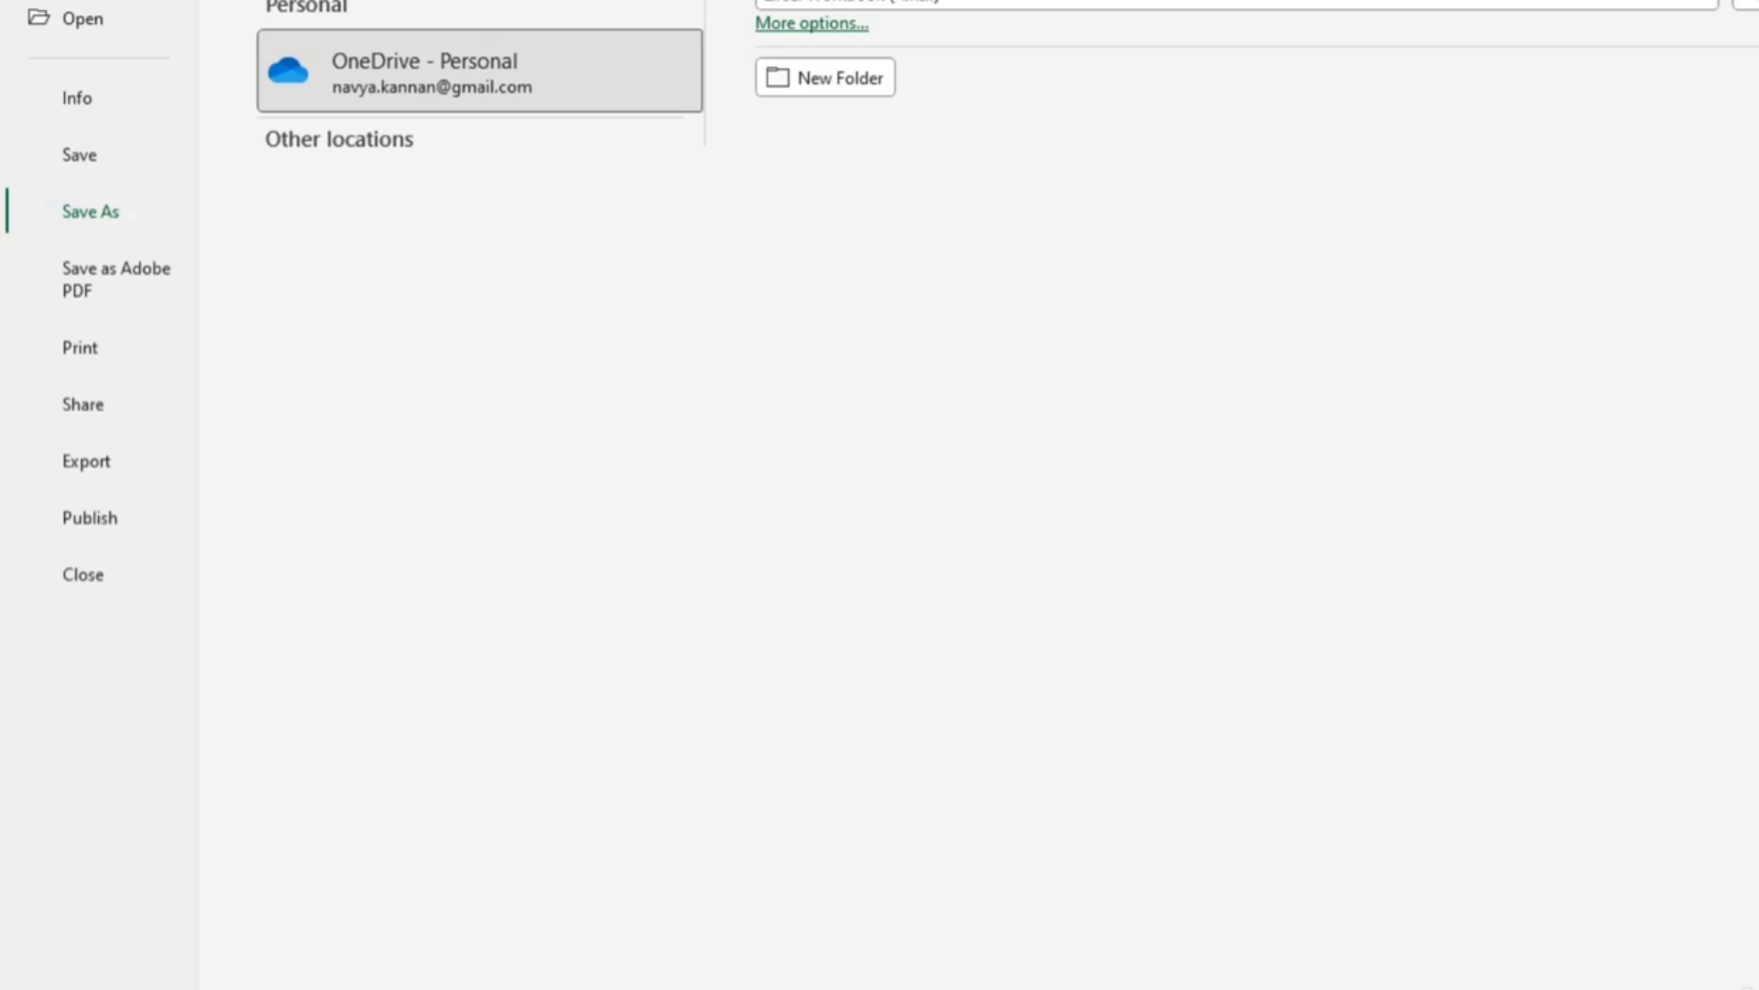
click(1006, 5)
click(907, 240)
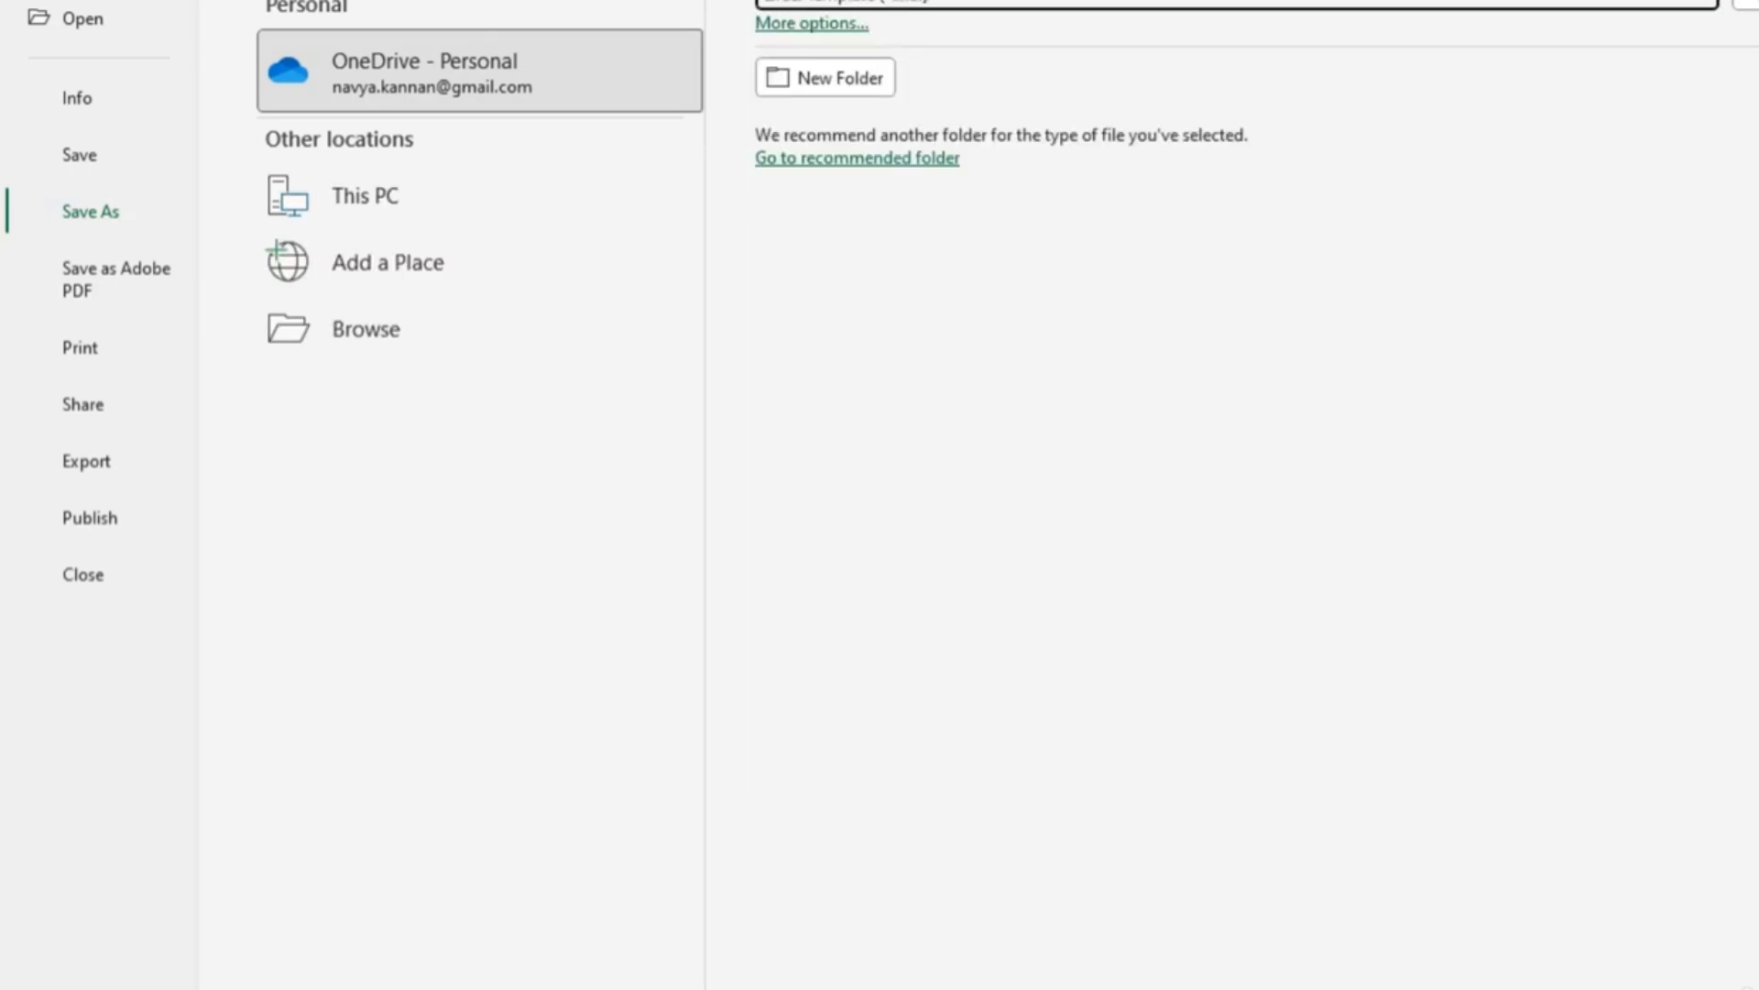
click(1749, 4)
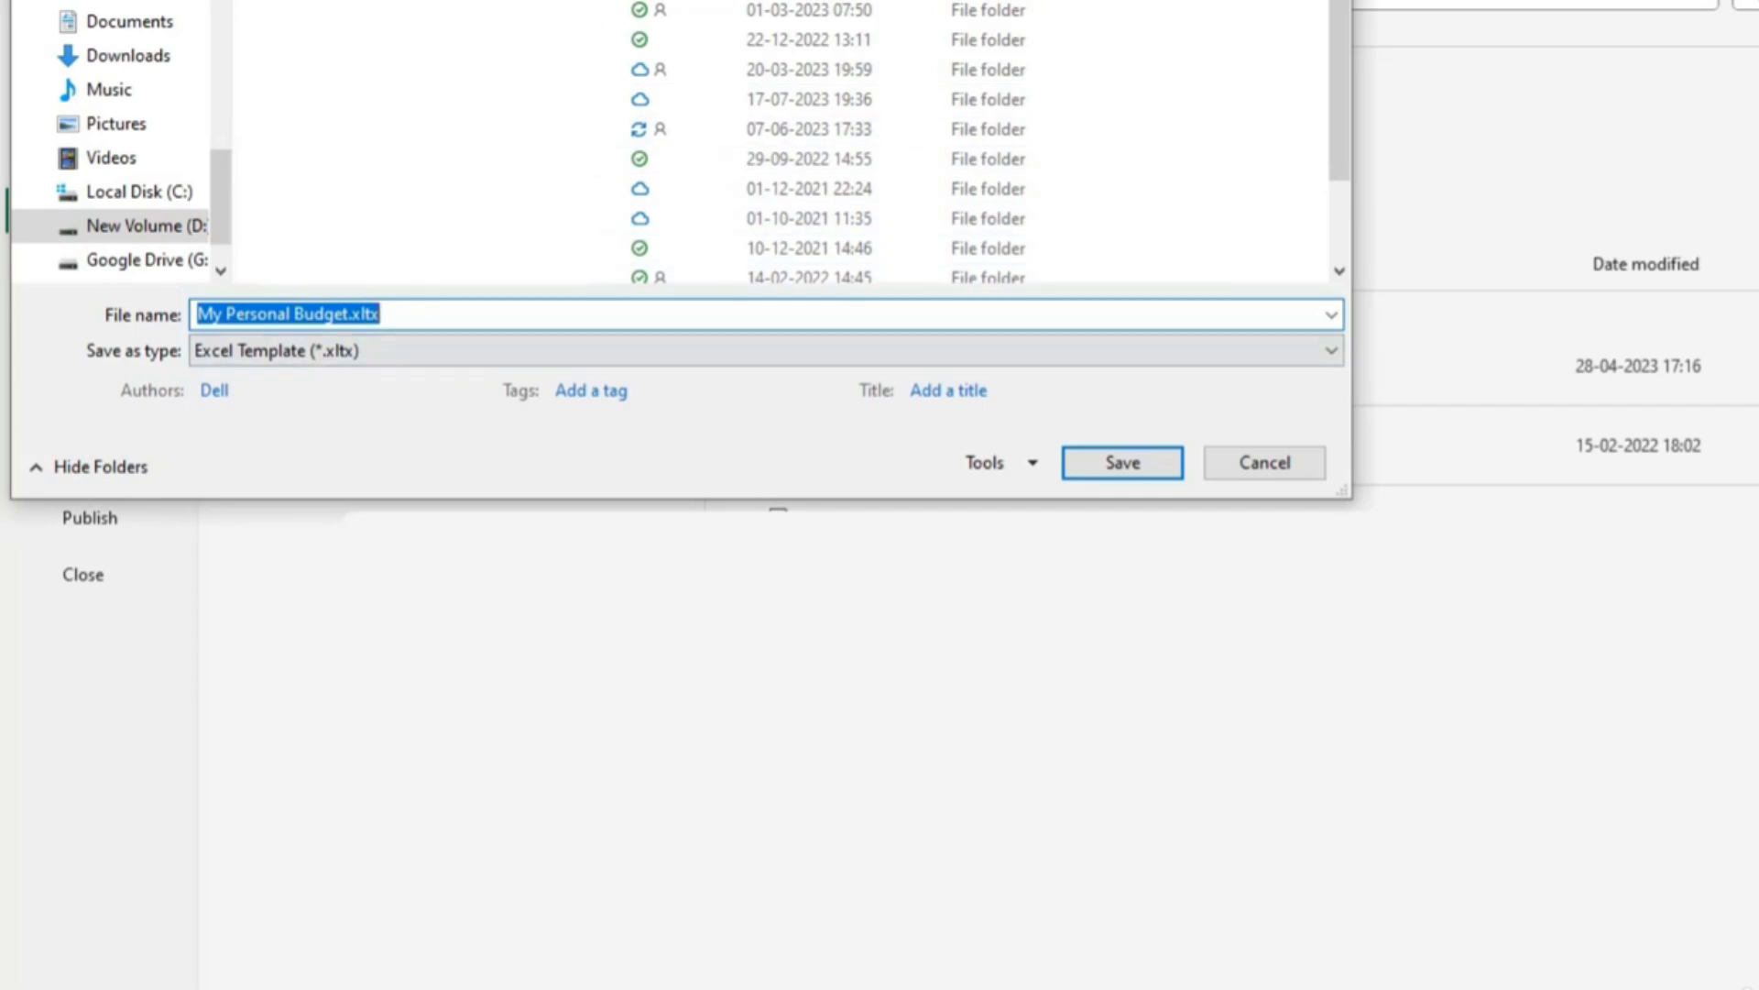
click(383, 314)
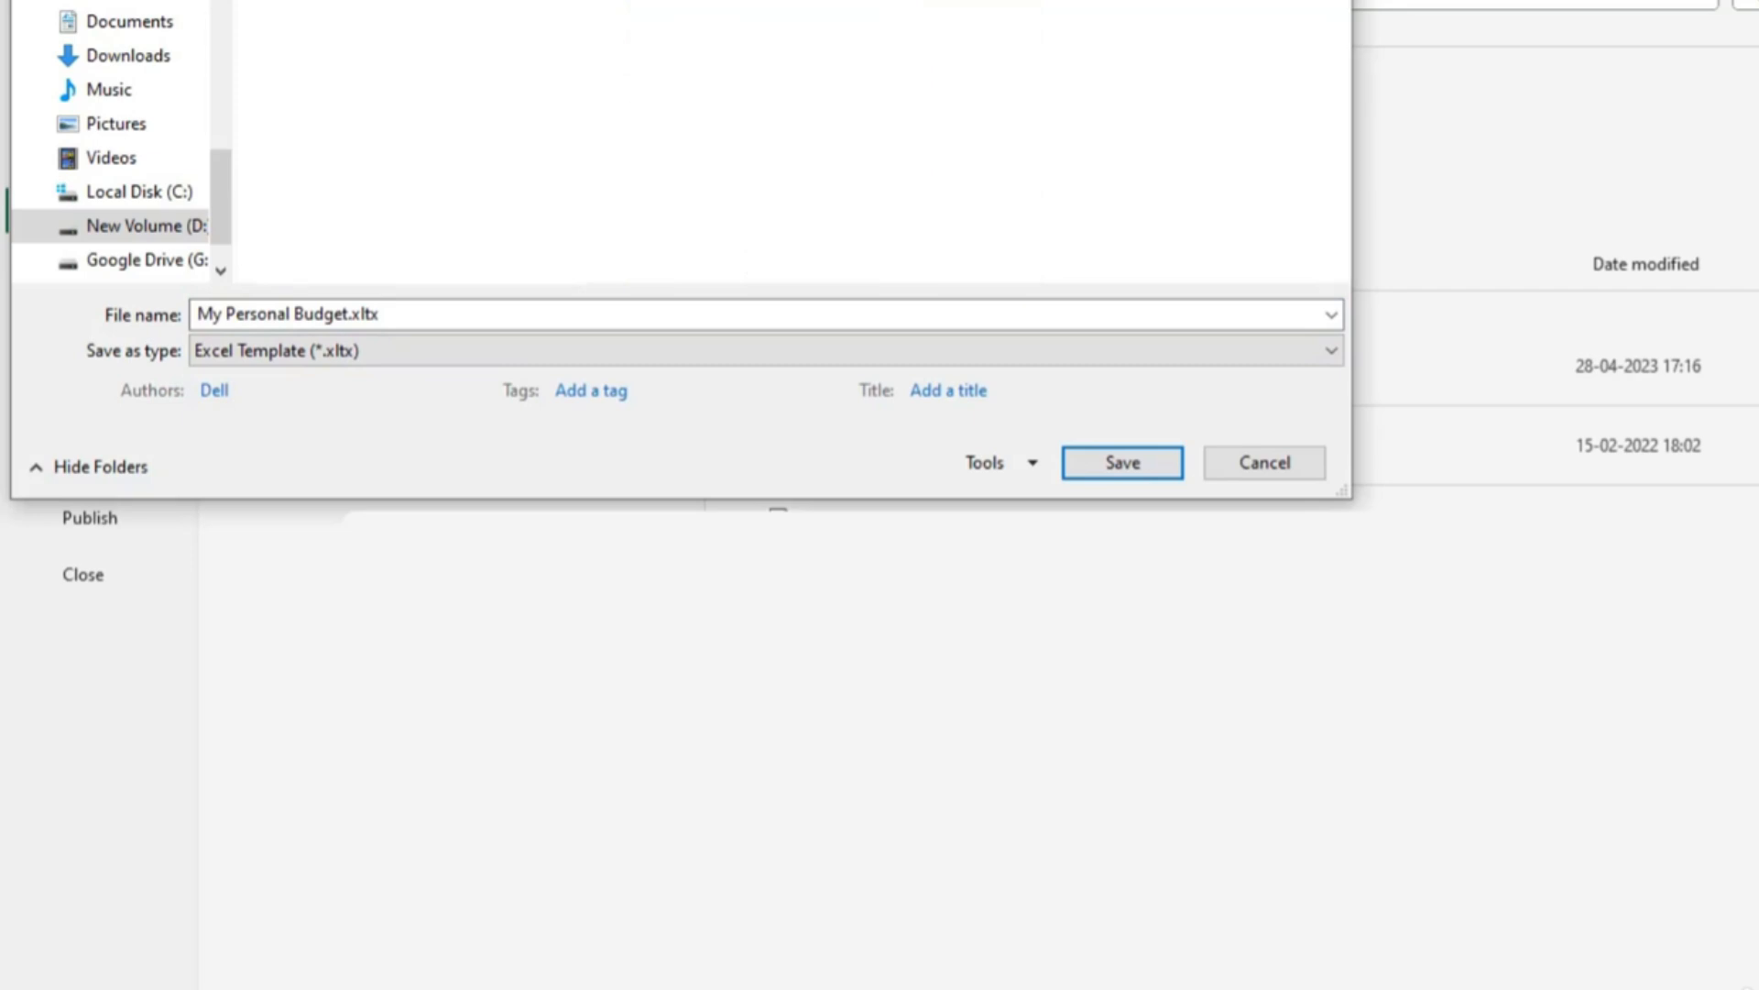
click(1115, 470)
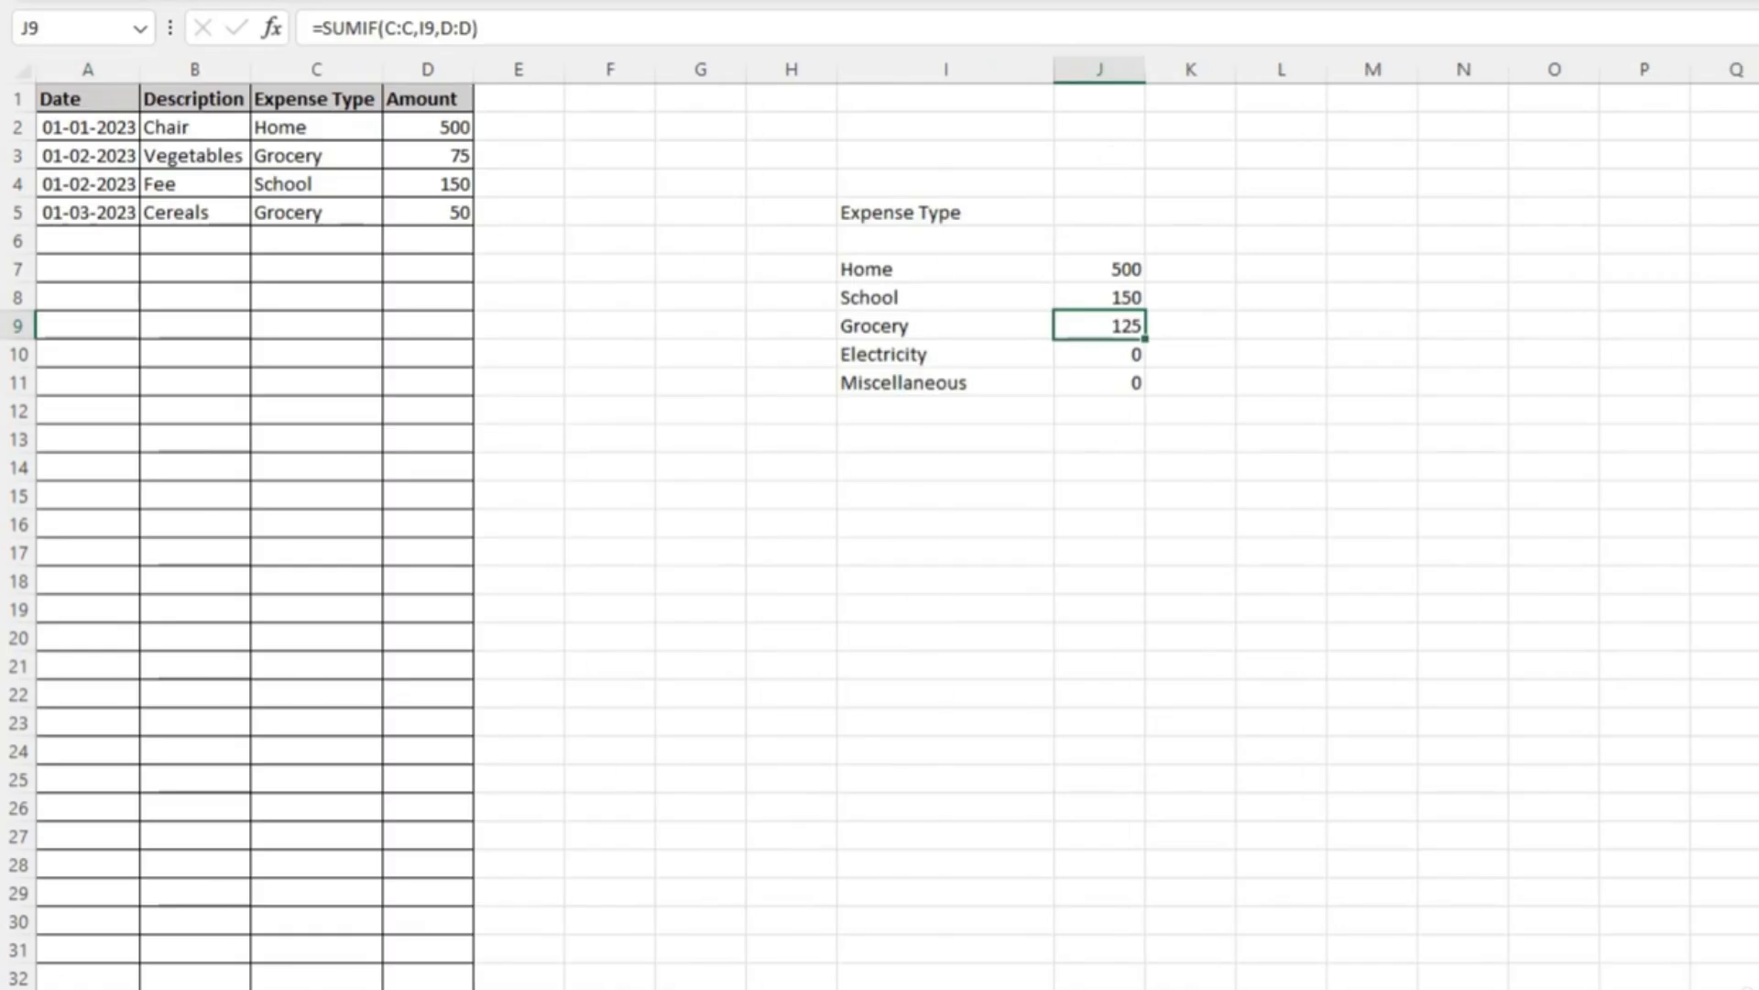
- Close the saved template and create a new workbook from the personal template My Personal Budget
key(ctrl+w)
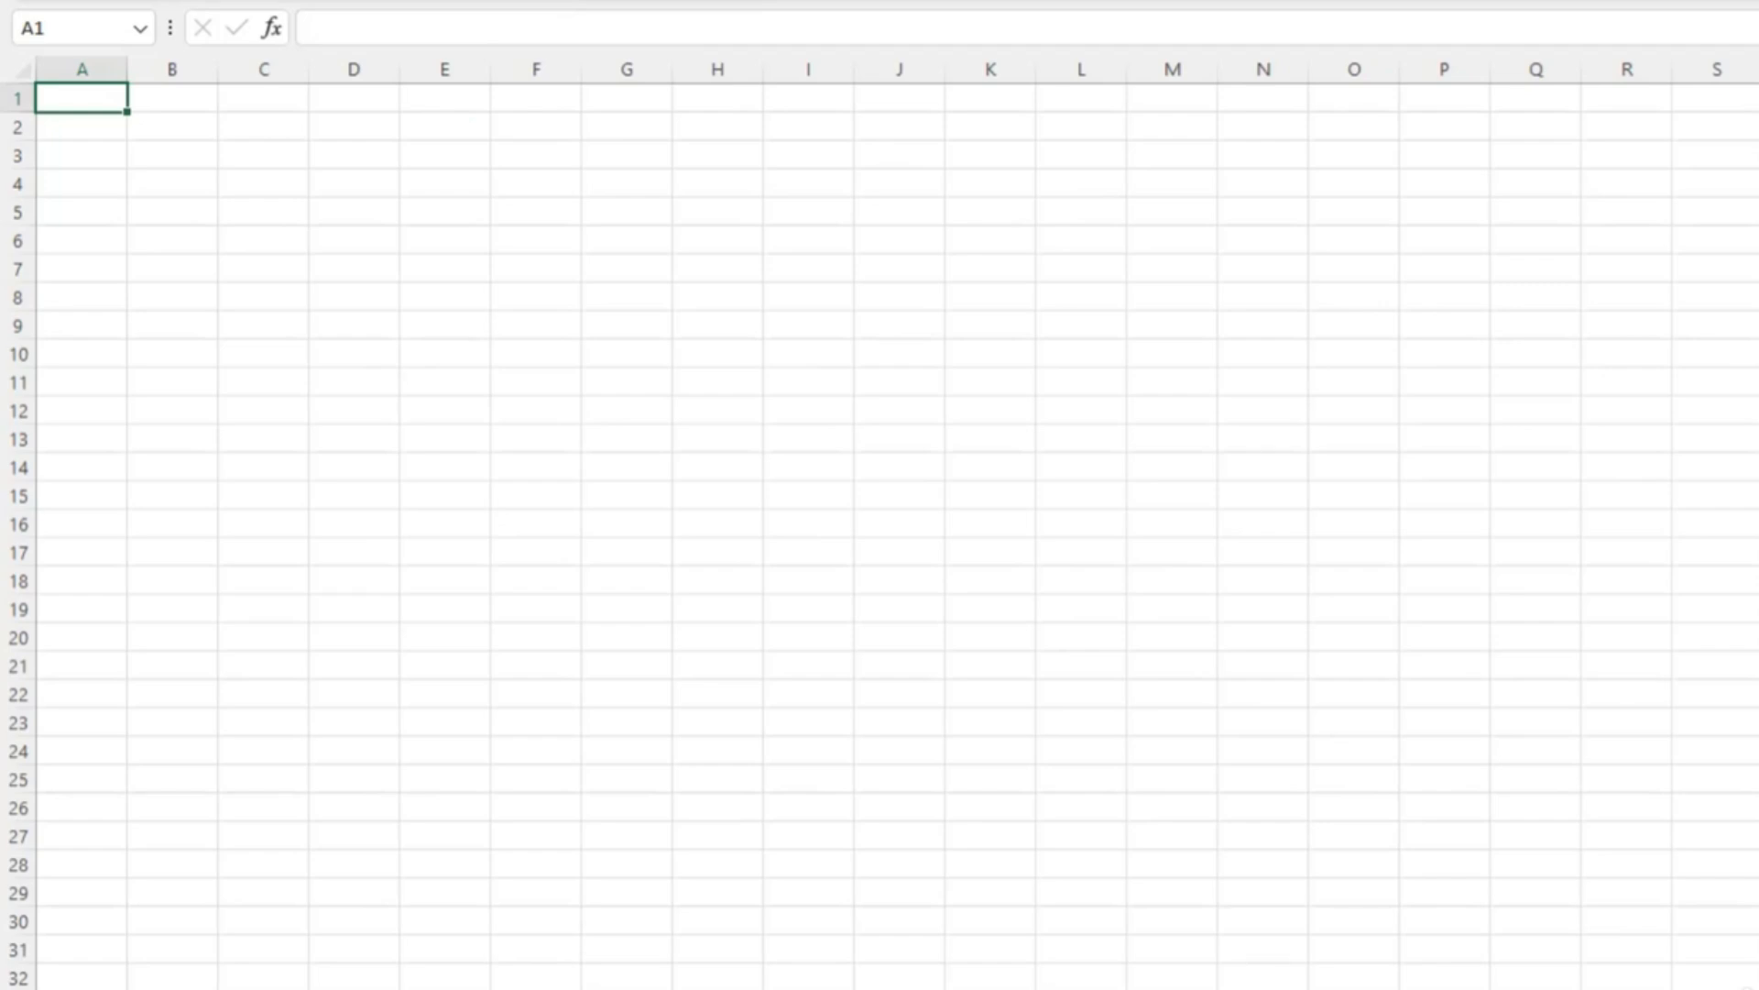
key(ctrl+o)
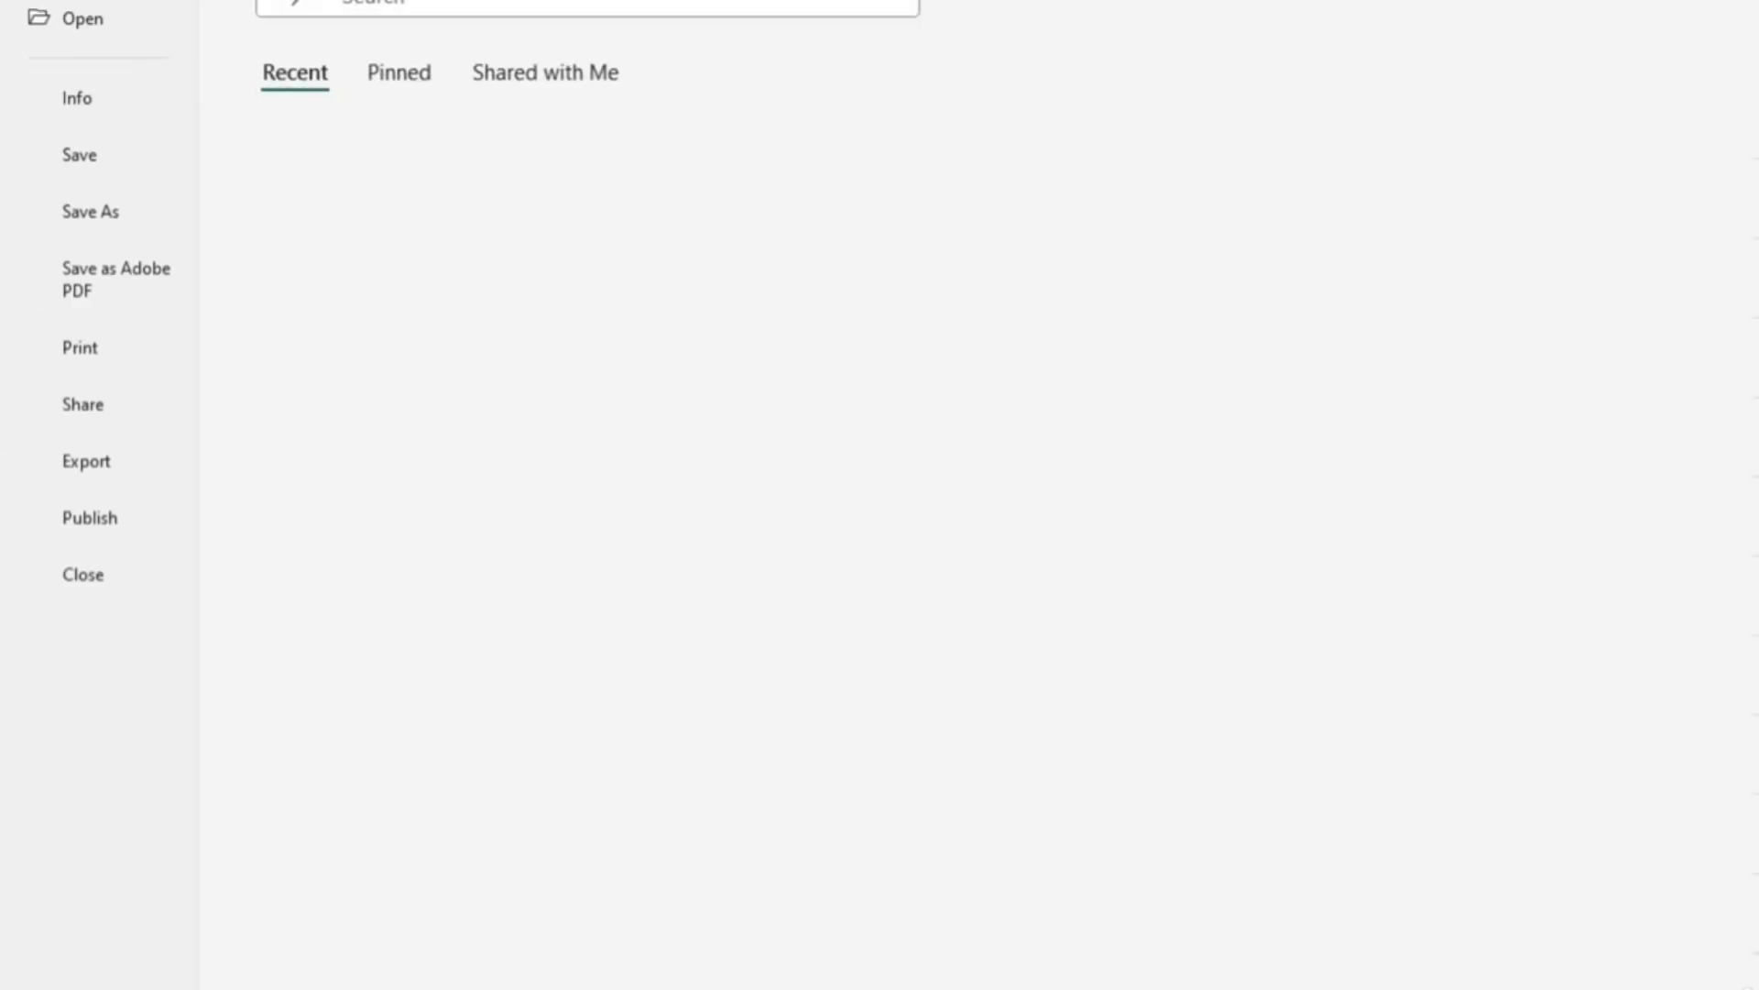
click(82, 0)
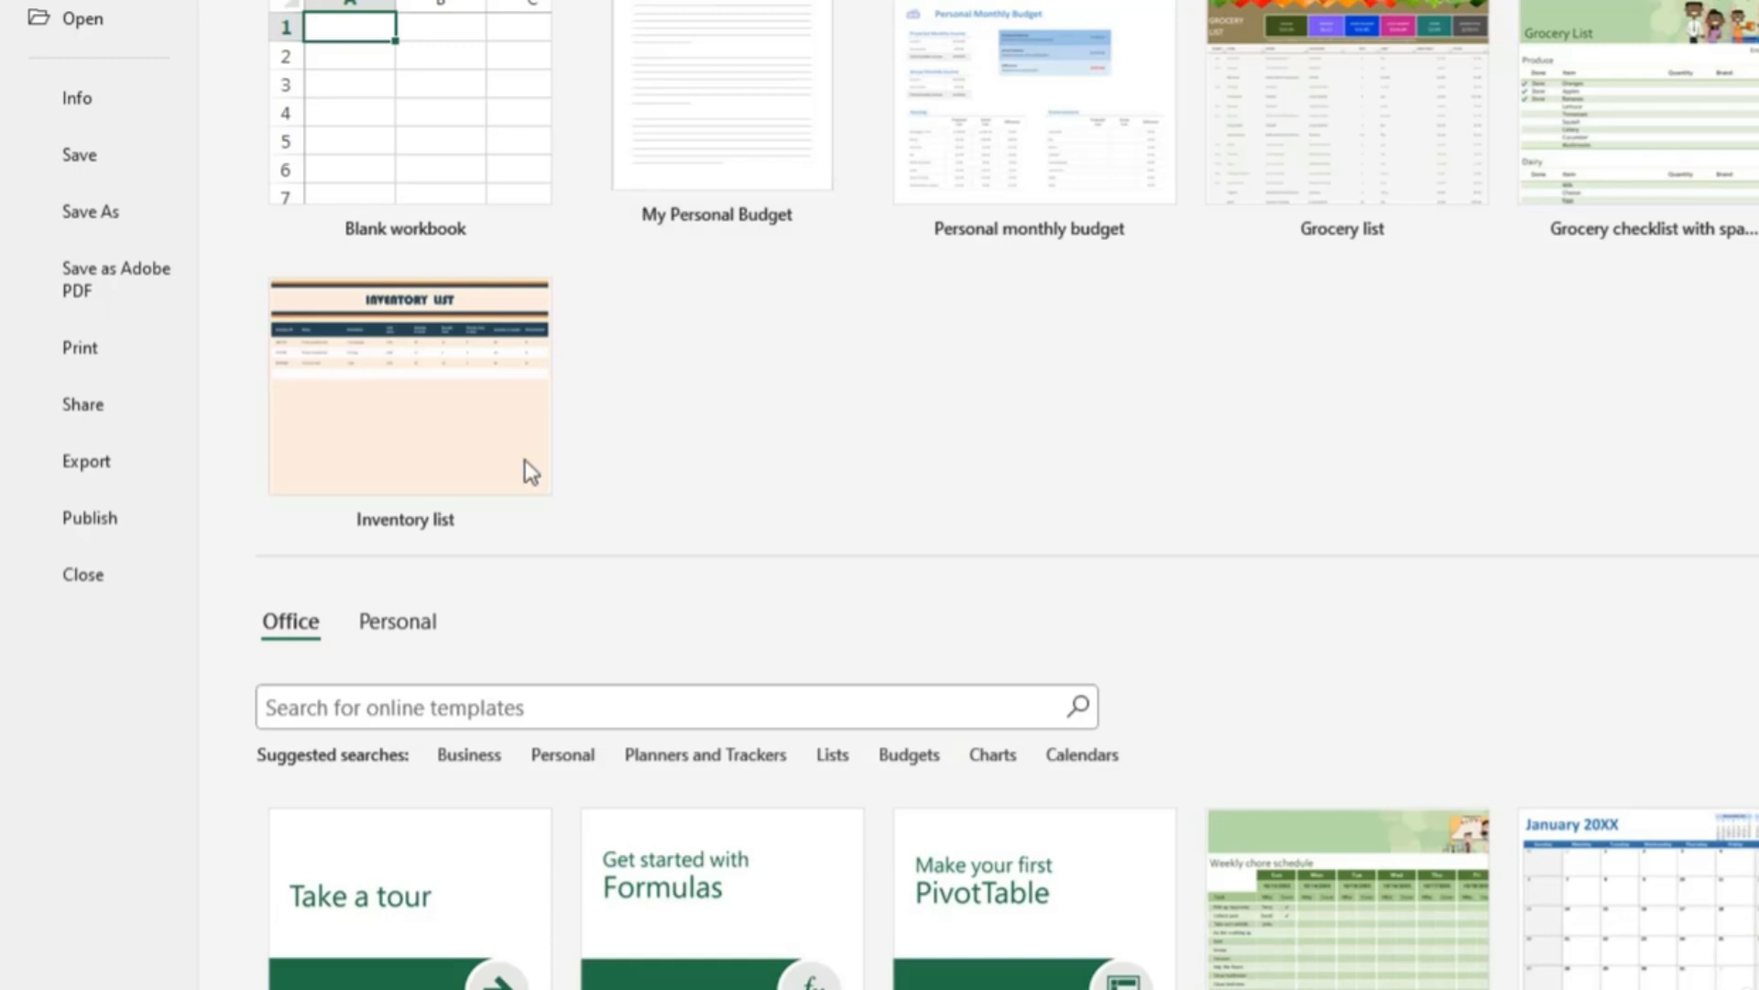
click(411, 631)
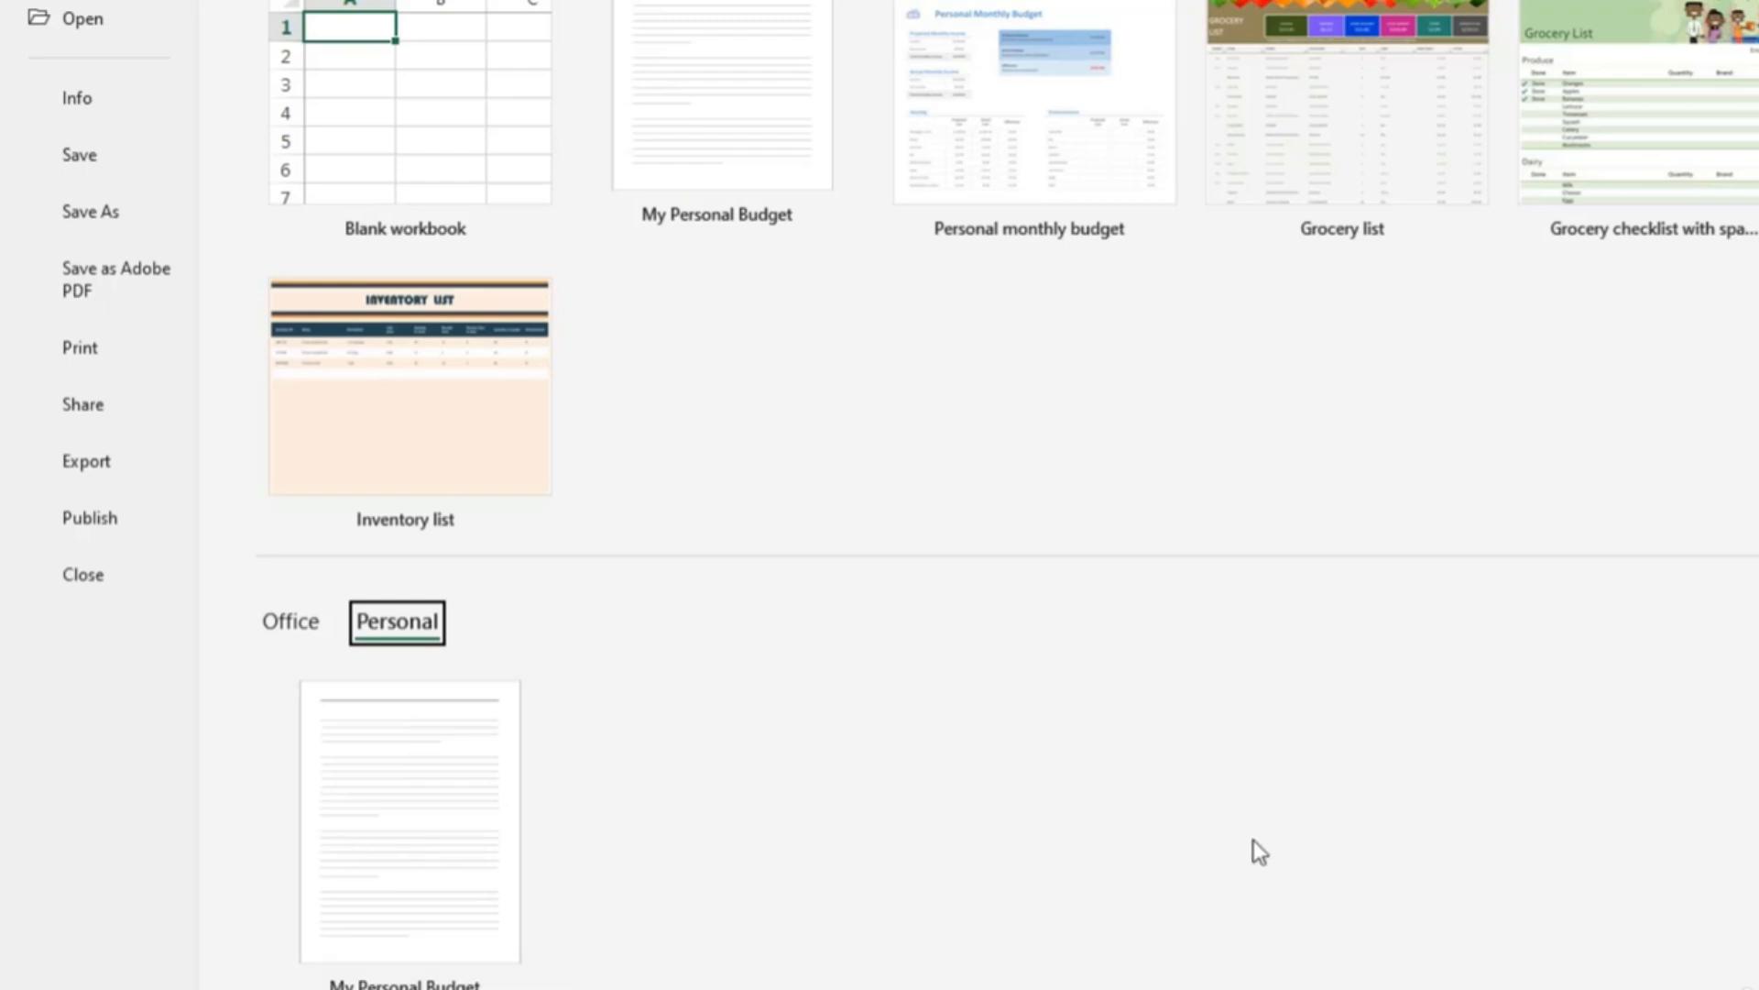
click(447, 836)
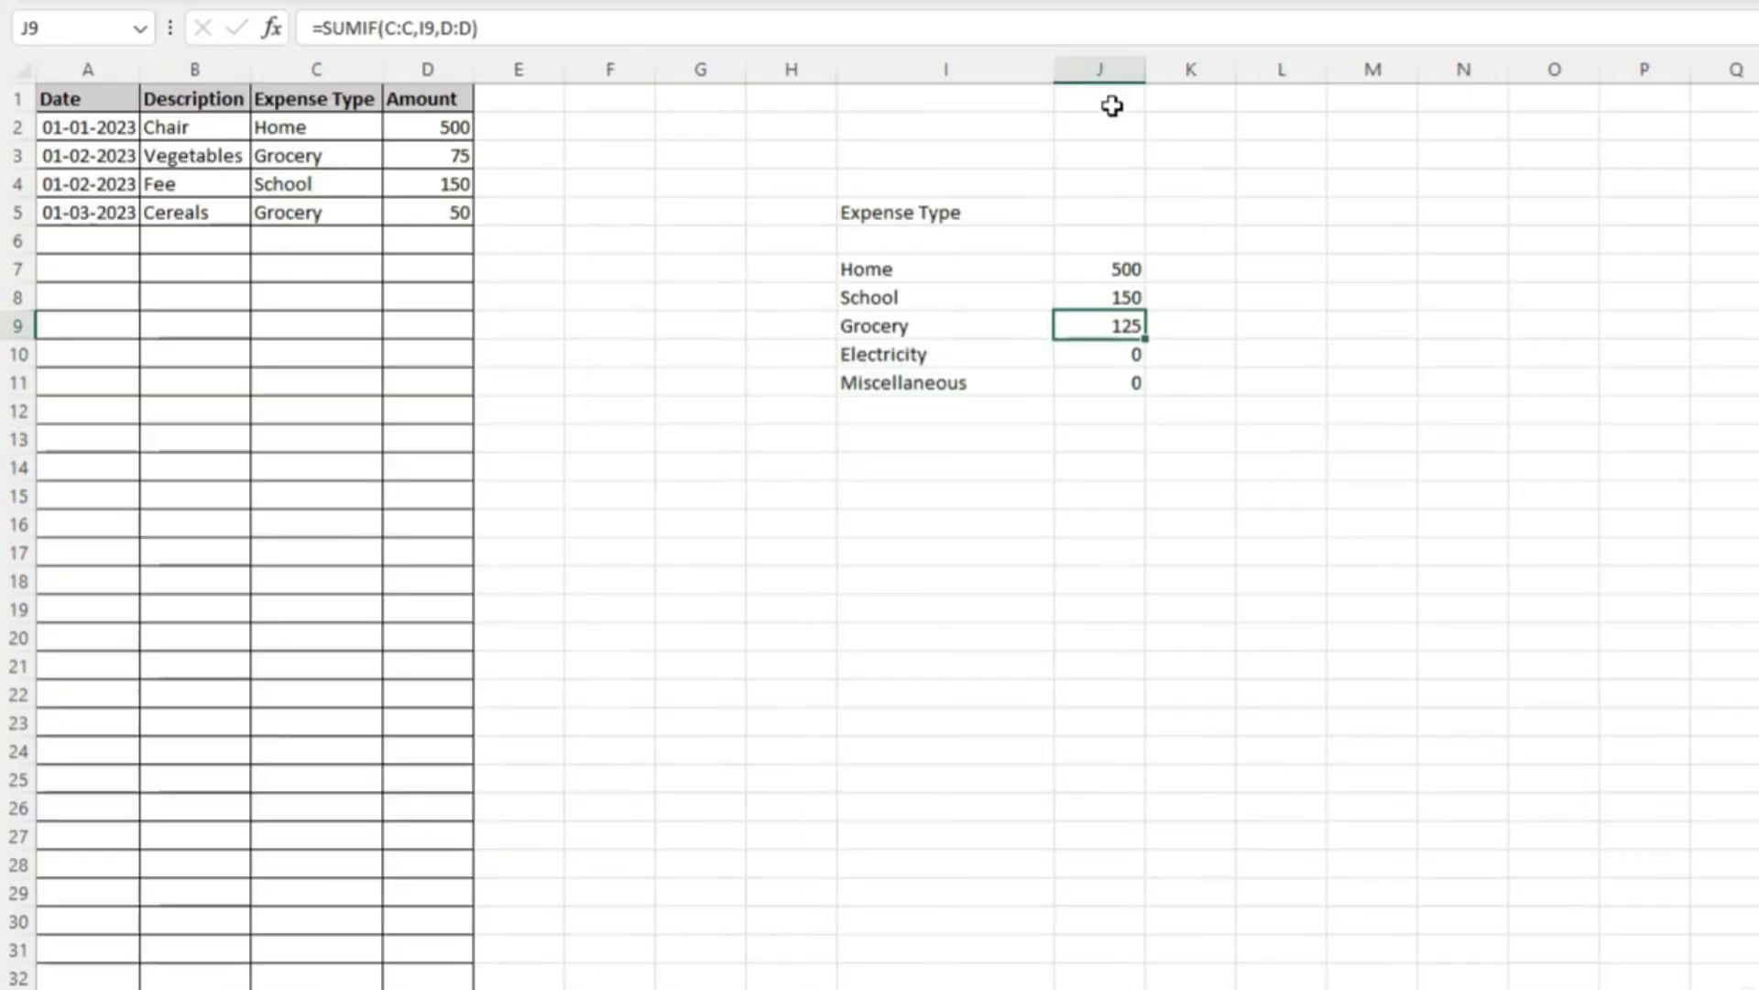